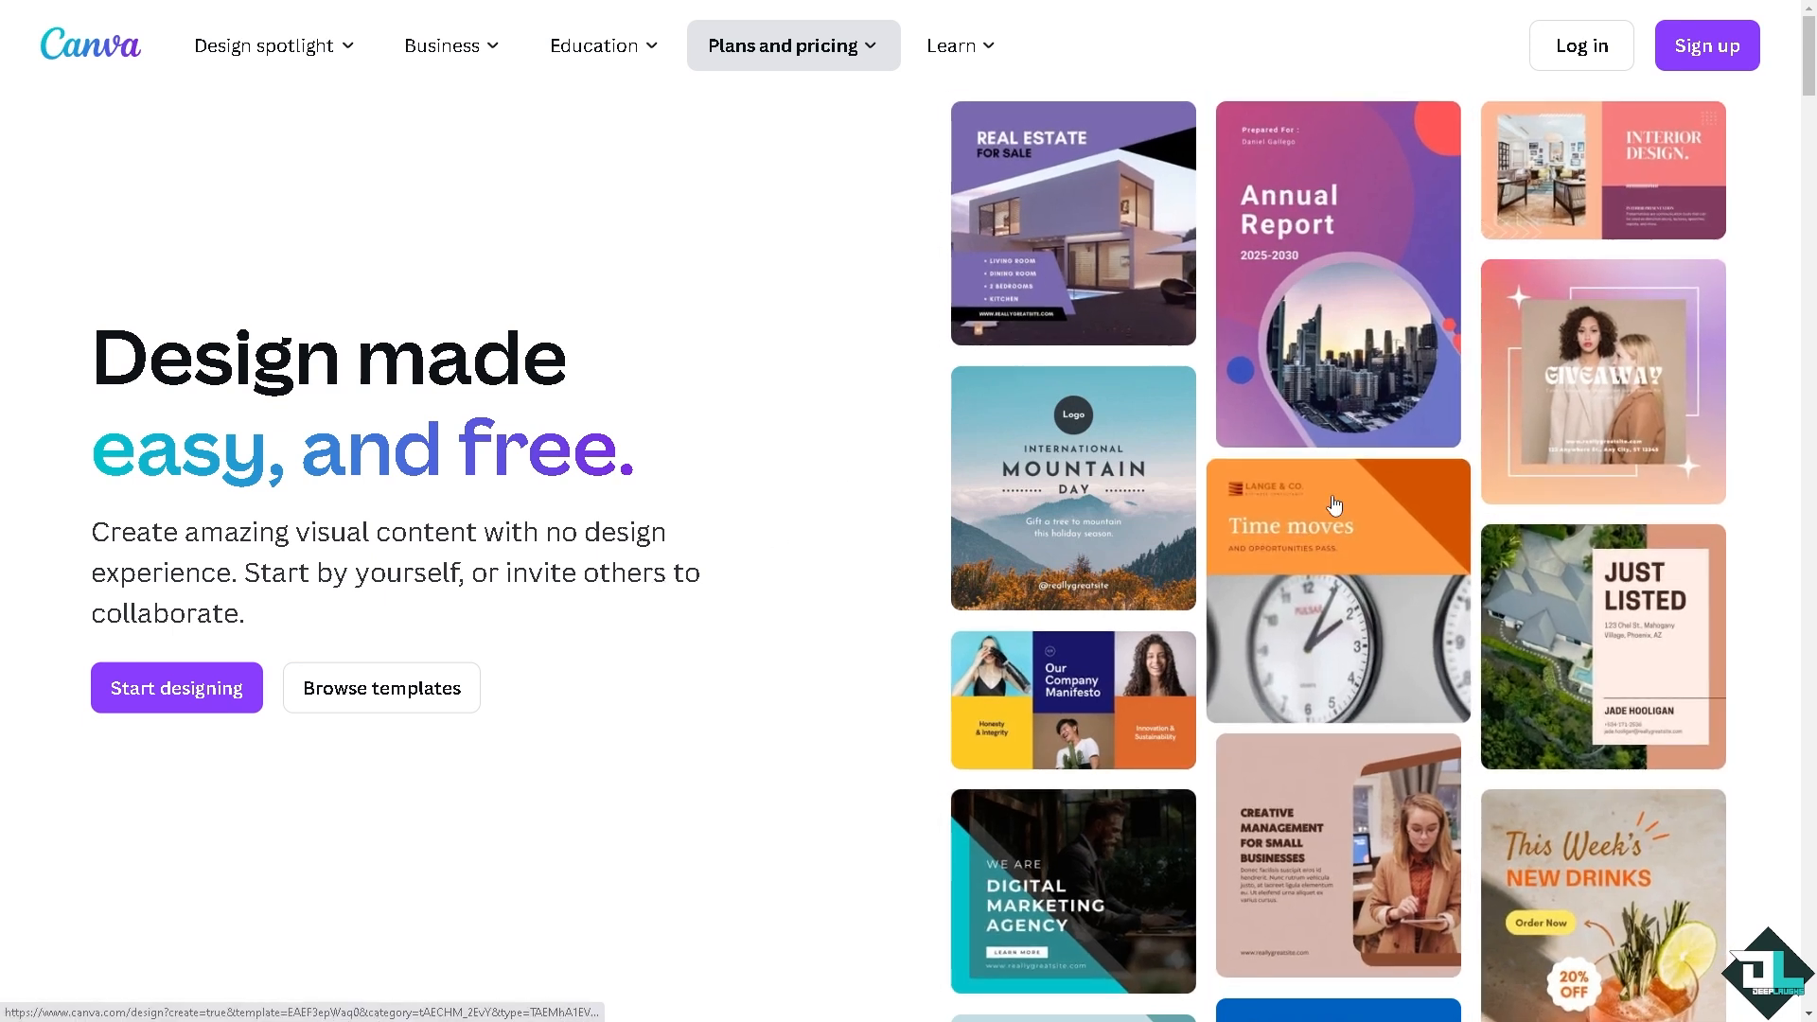
Step: Start signing up for a new account from the home page
left_click(1718, 47)
left_click(926, 687)
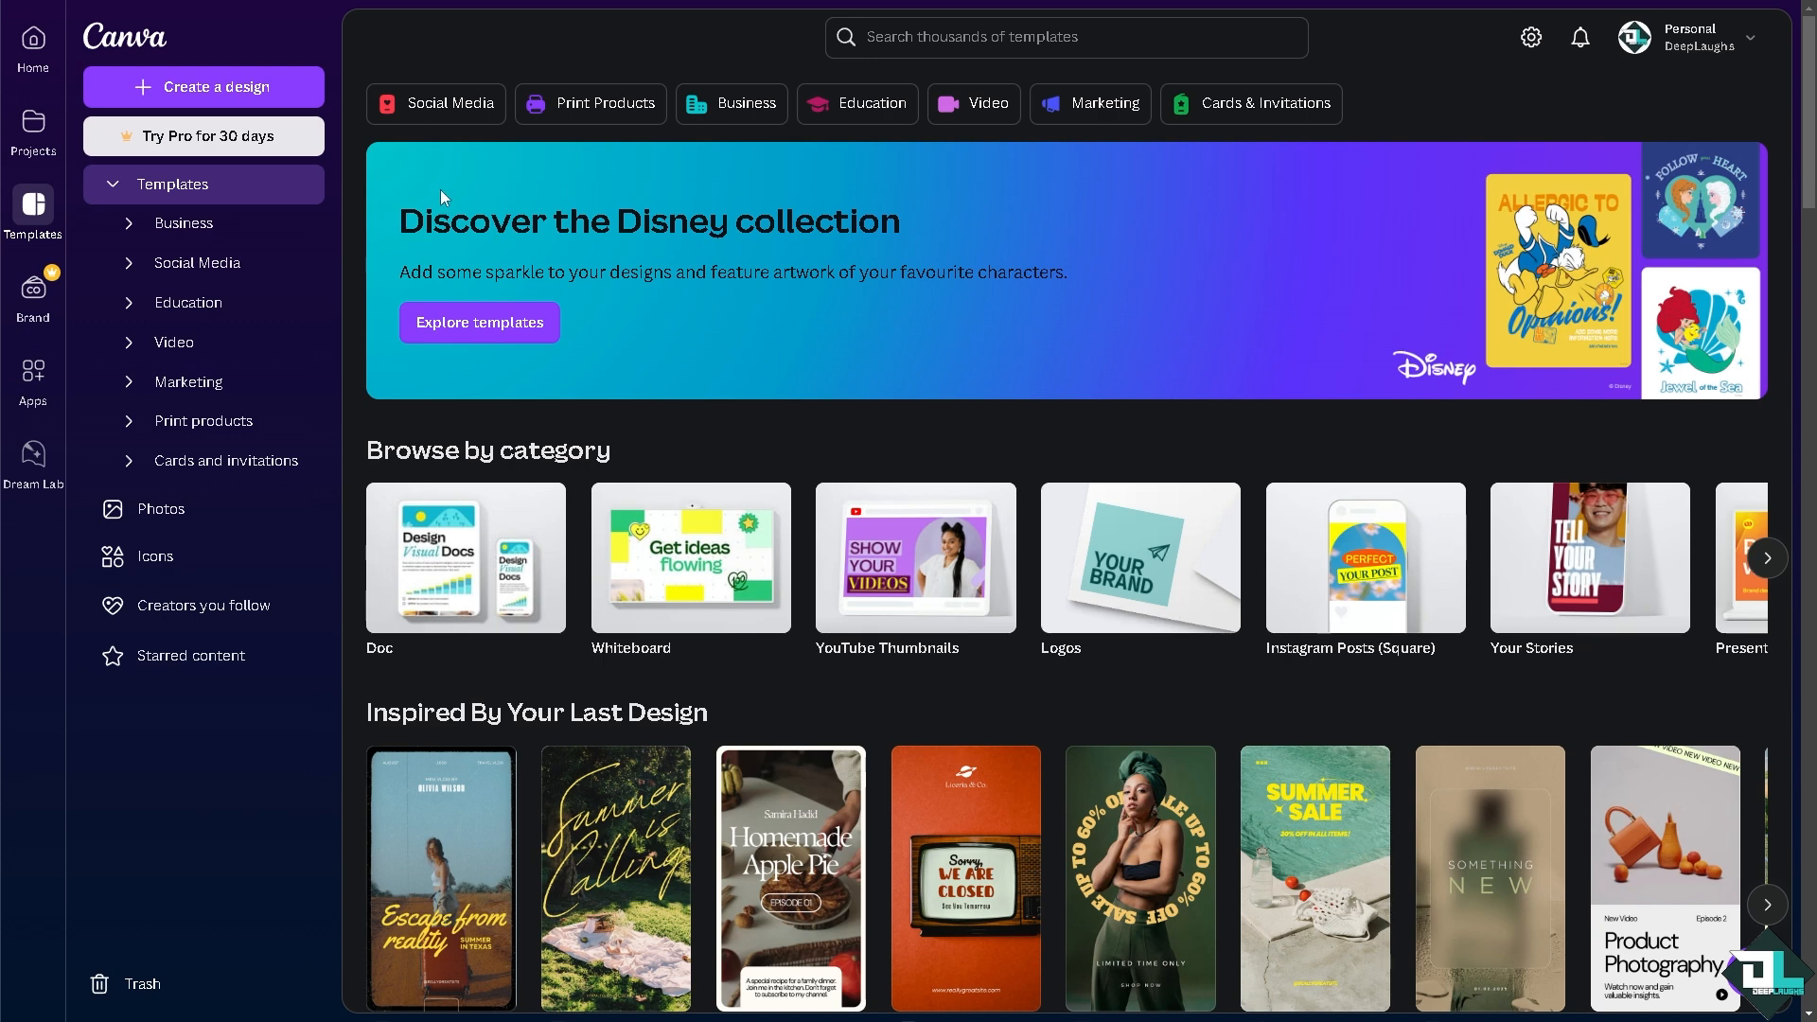
Step: Start a new design and look through the video, print product, presentation, whiteboard and doc formats
left_click(222, 92)
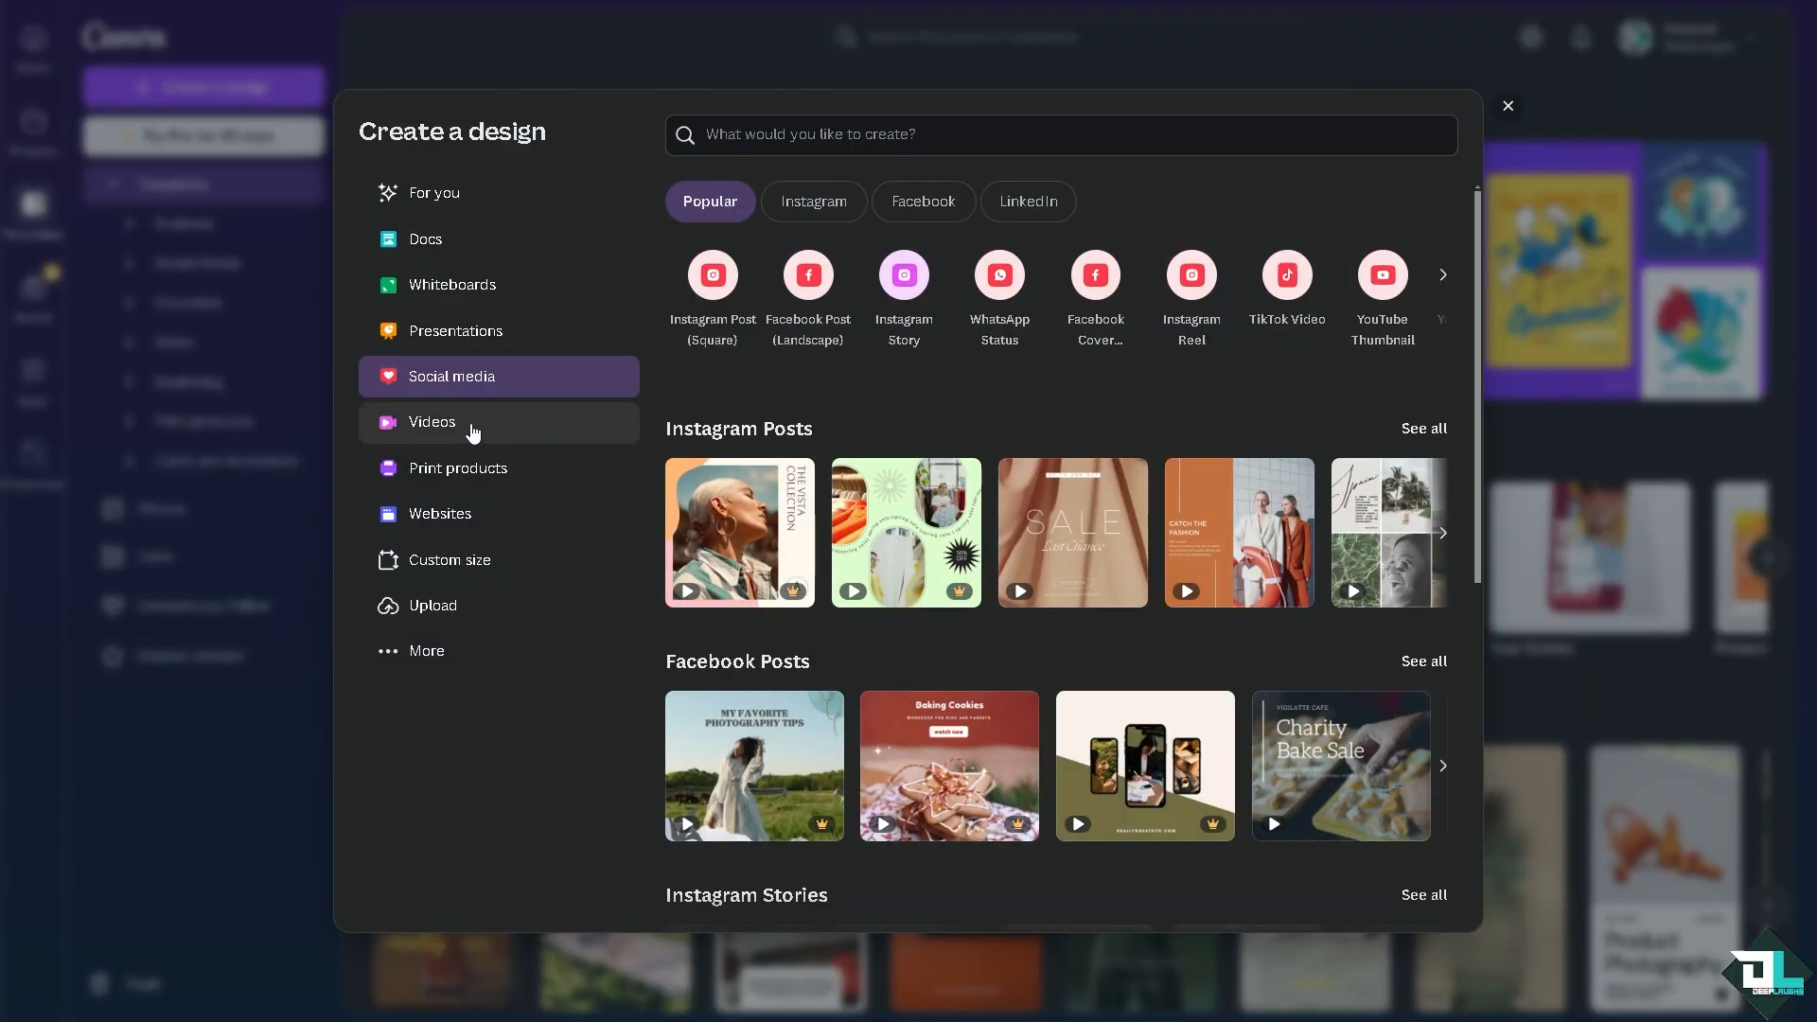
left_click(452, 433)
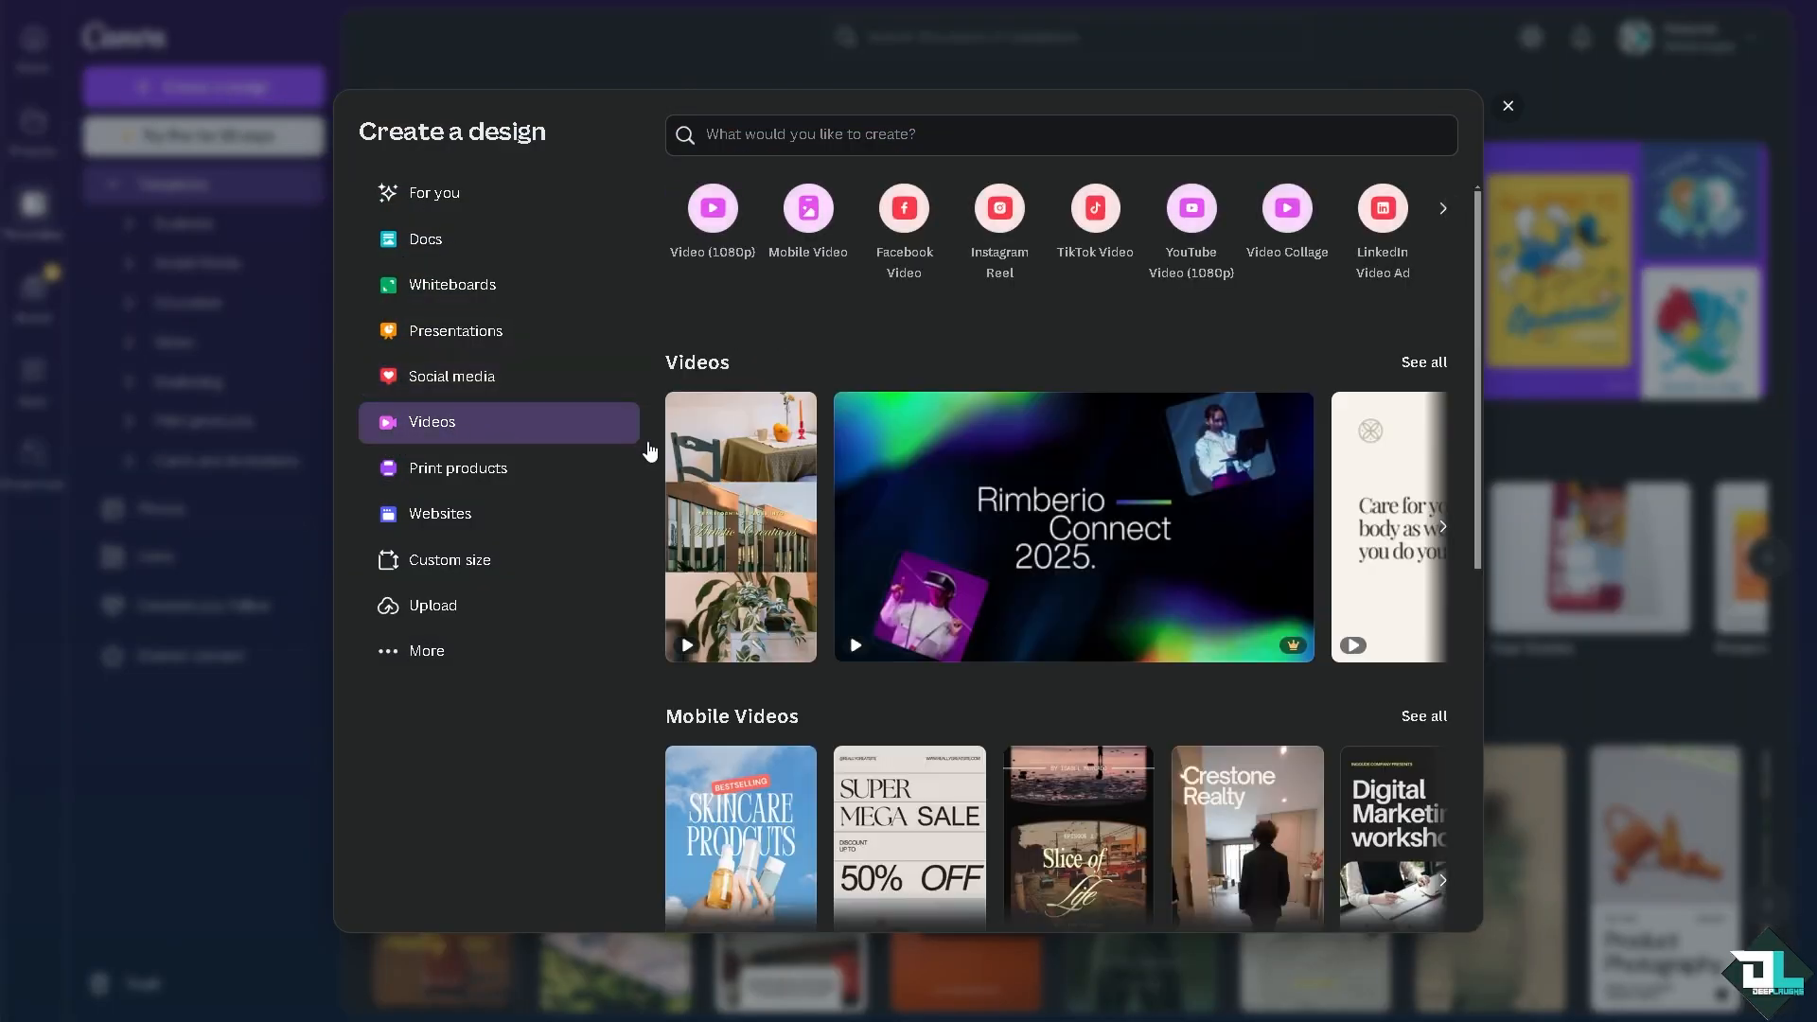
left_click(475, 473)
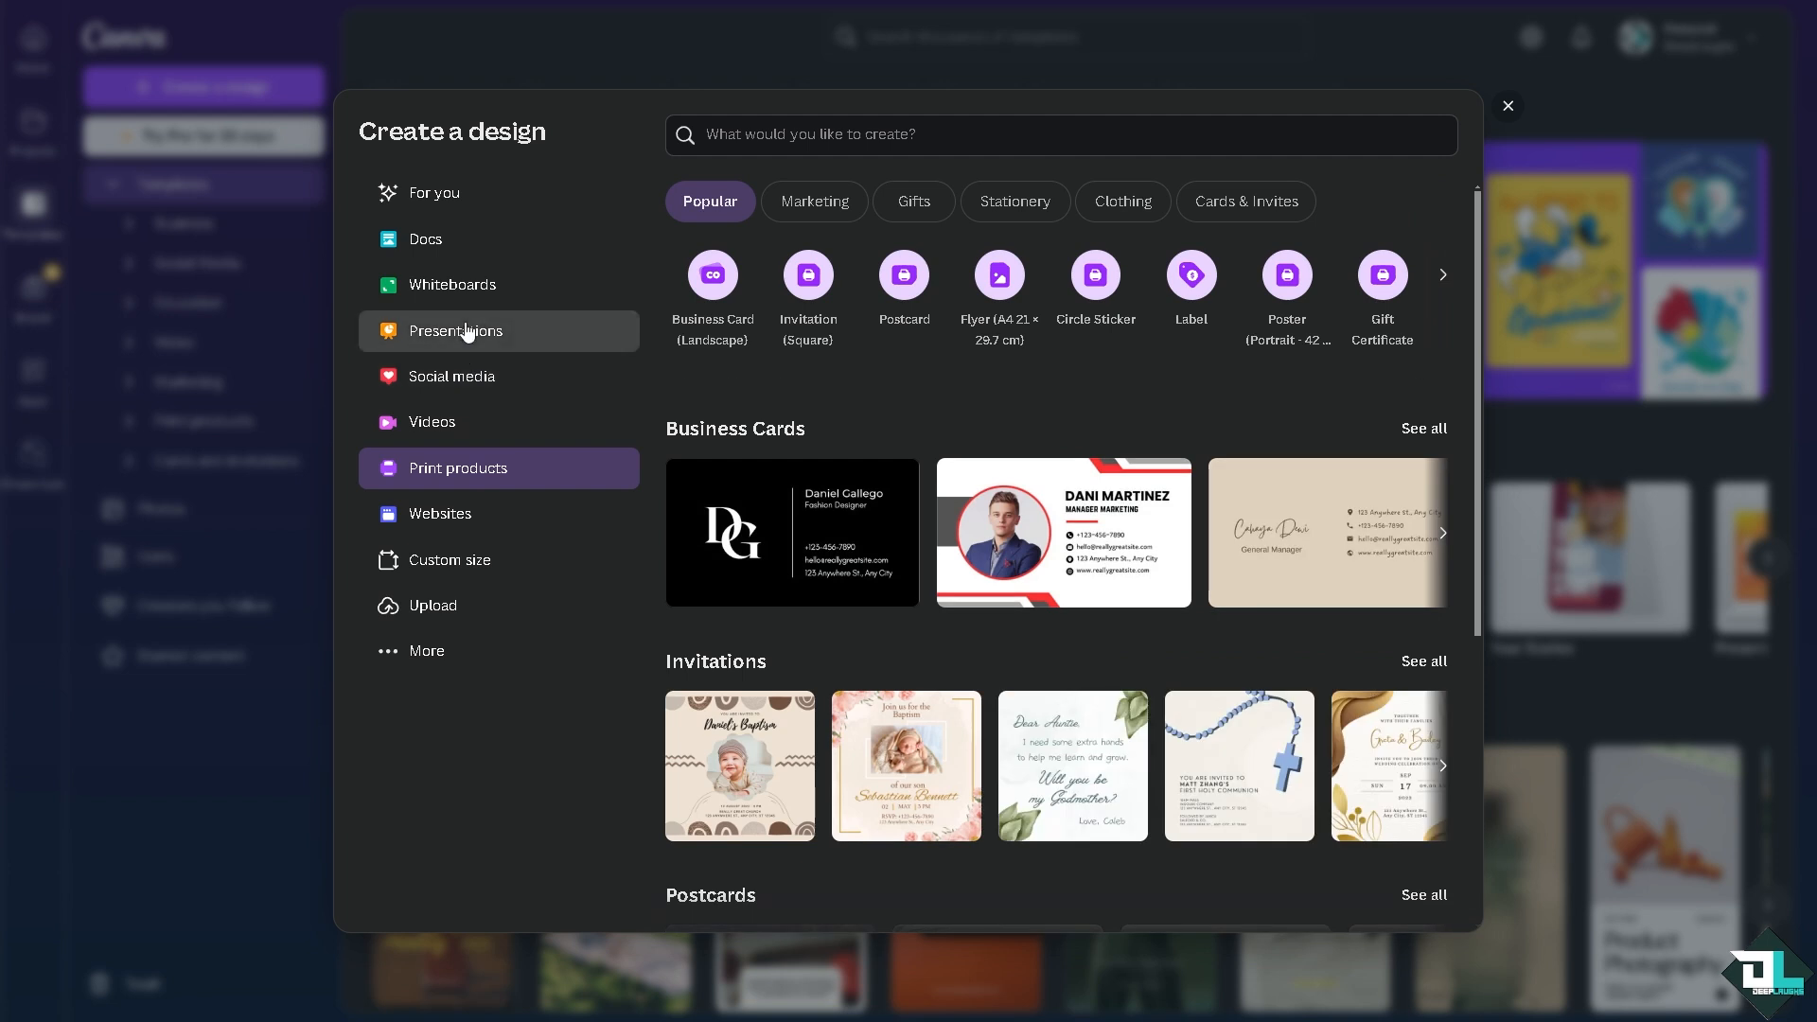
left_click(470, 329)
left_click(468, 283)
left_click(446, 241)
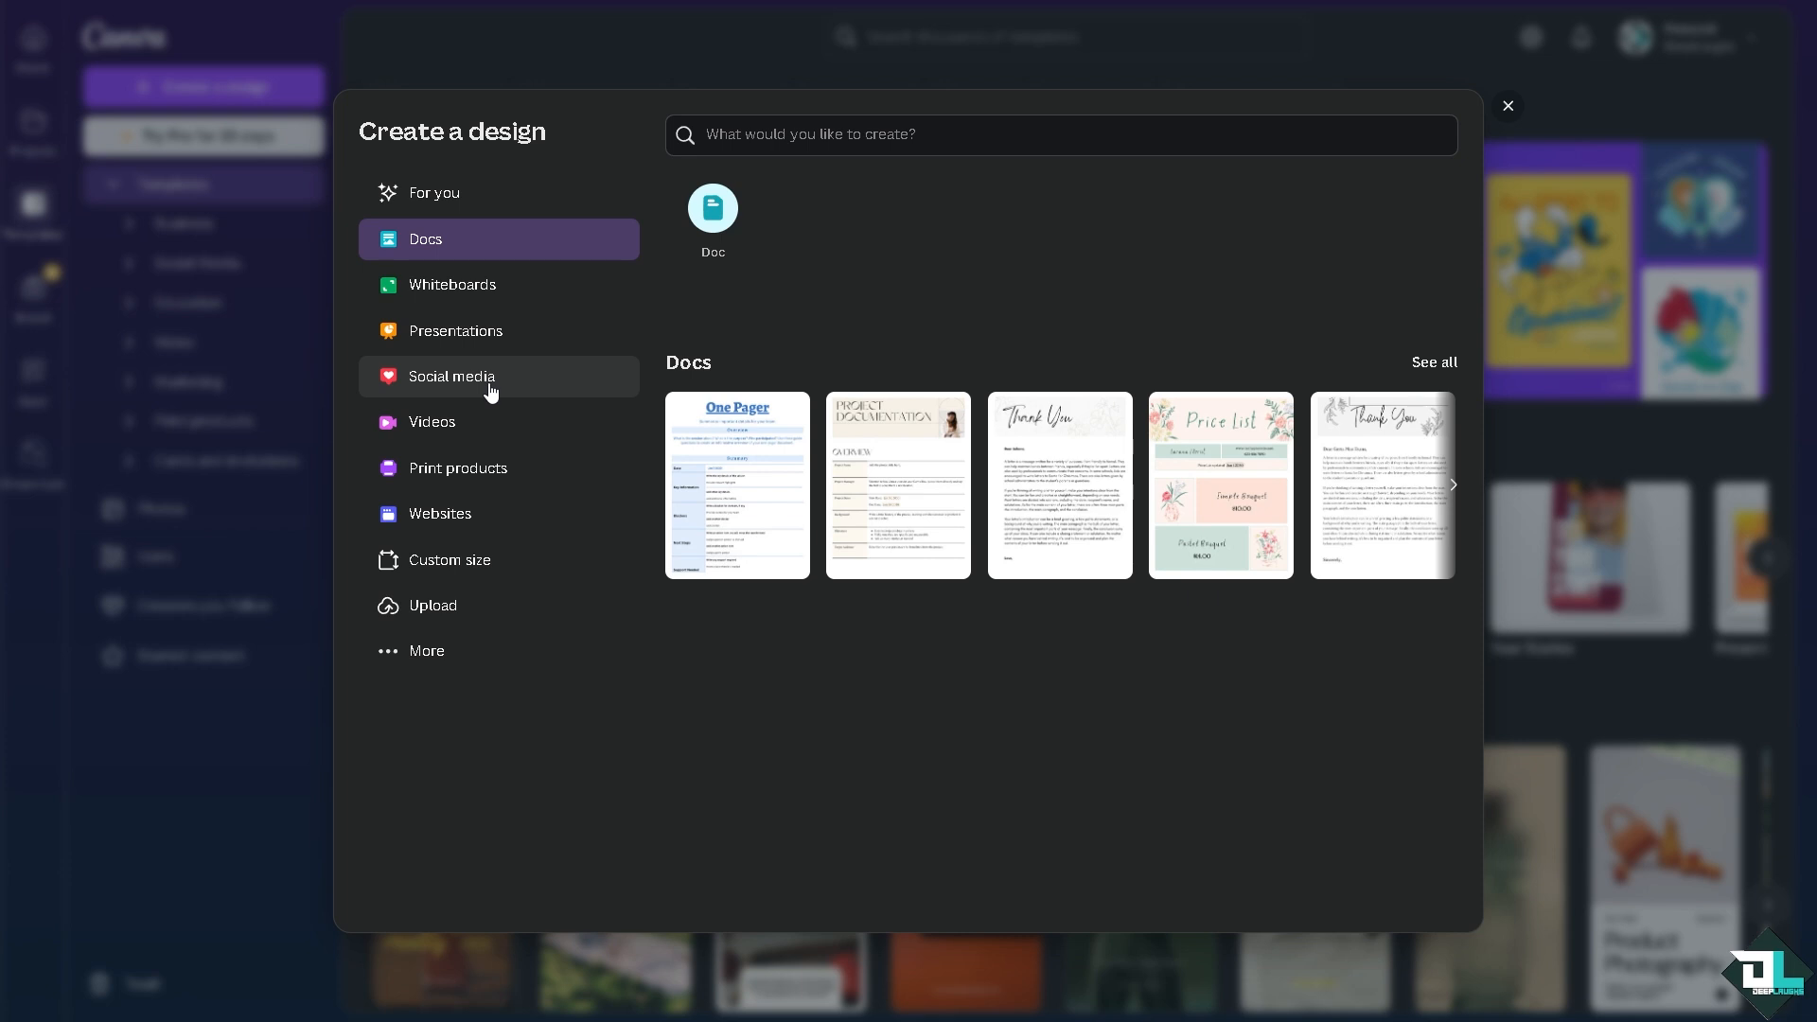
Step: Create a YouTube Thumbnail design and place the uploaded "How to Edit Image" picture on its page
left_click(490, 388)
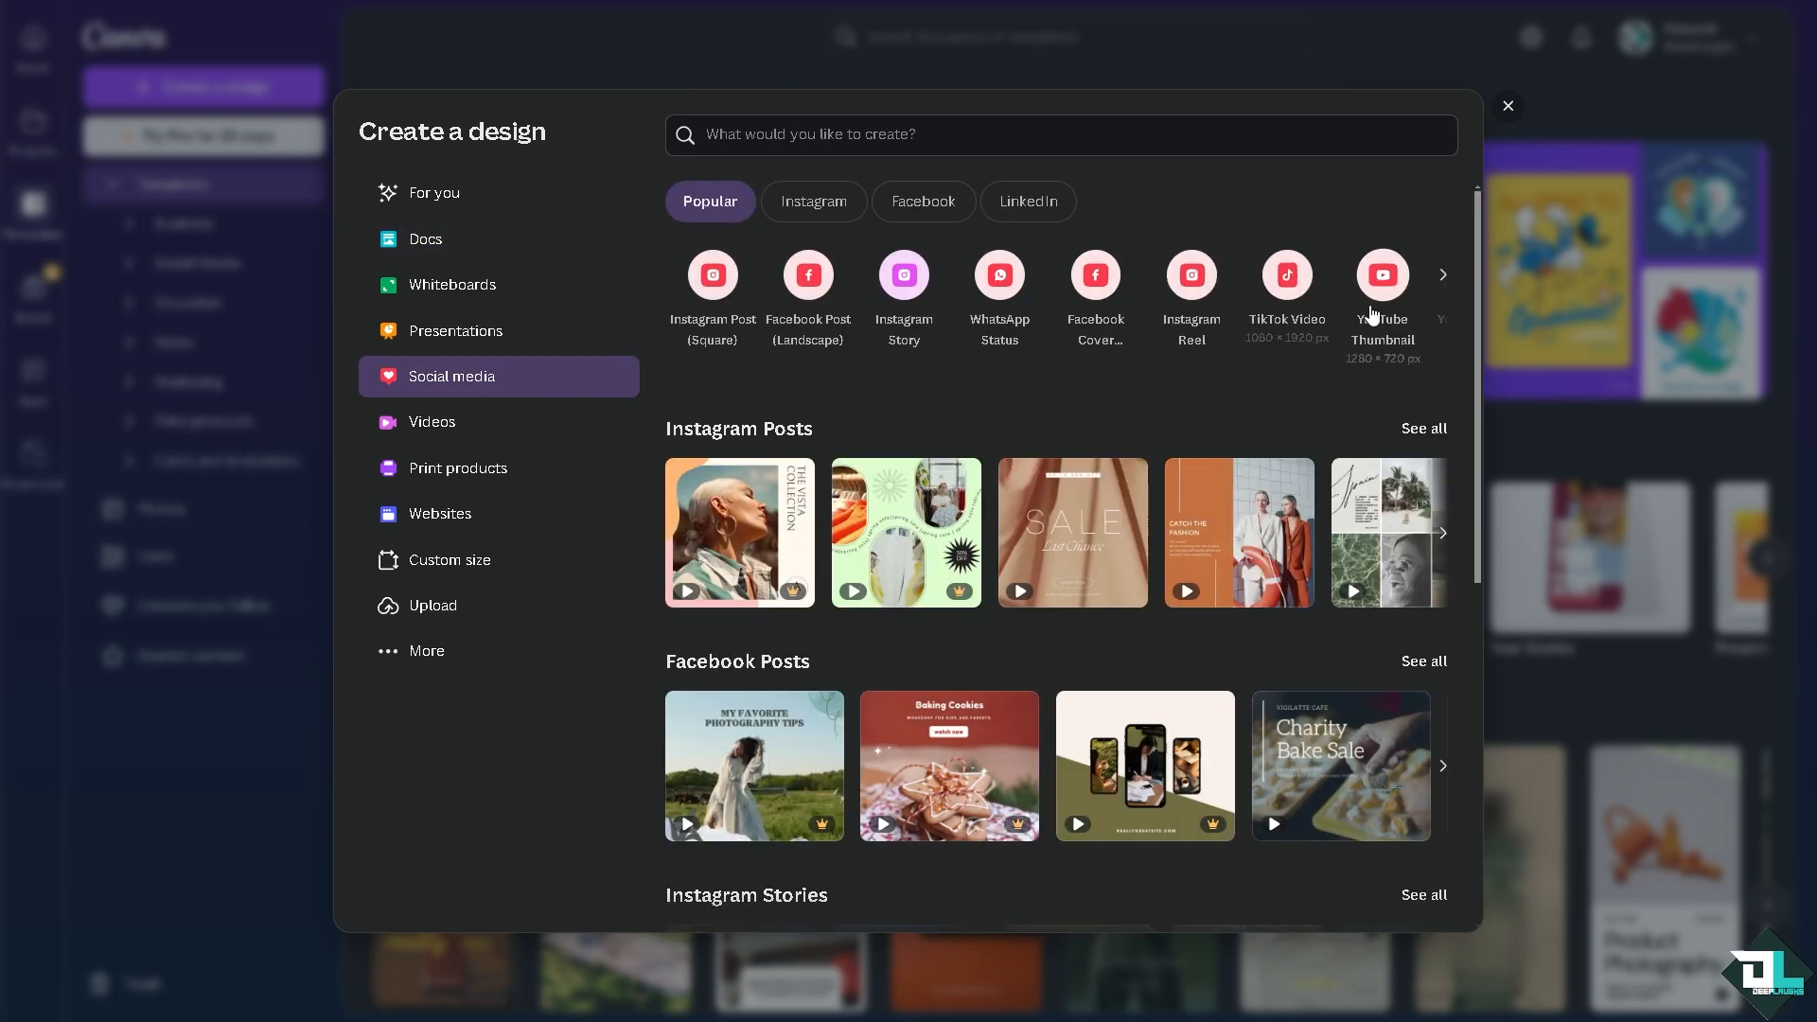
left_click(1372, 310)
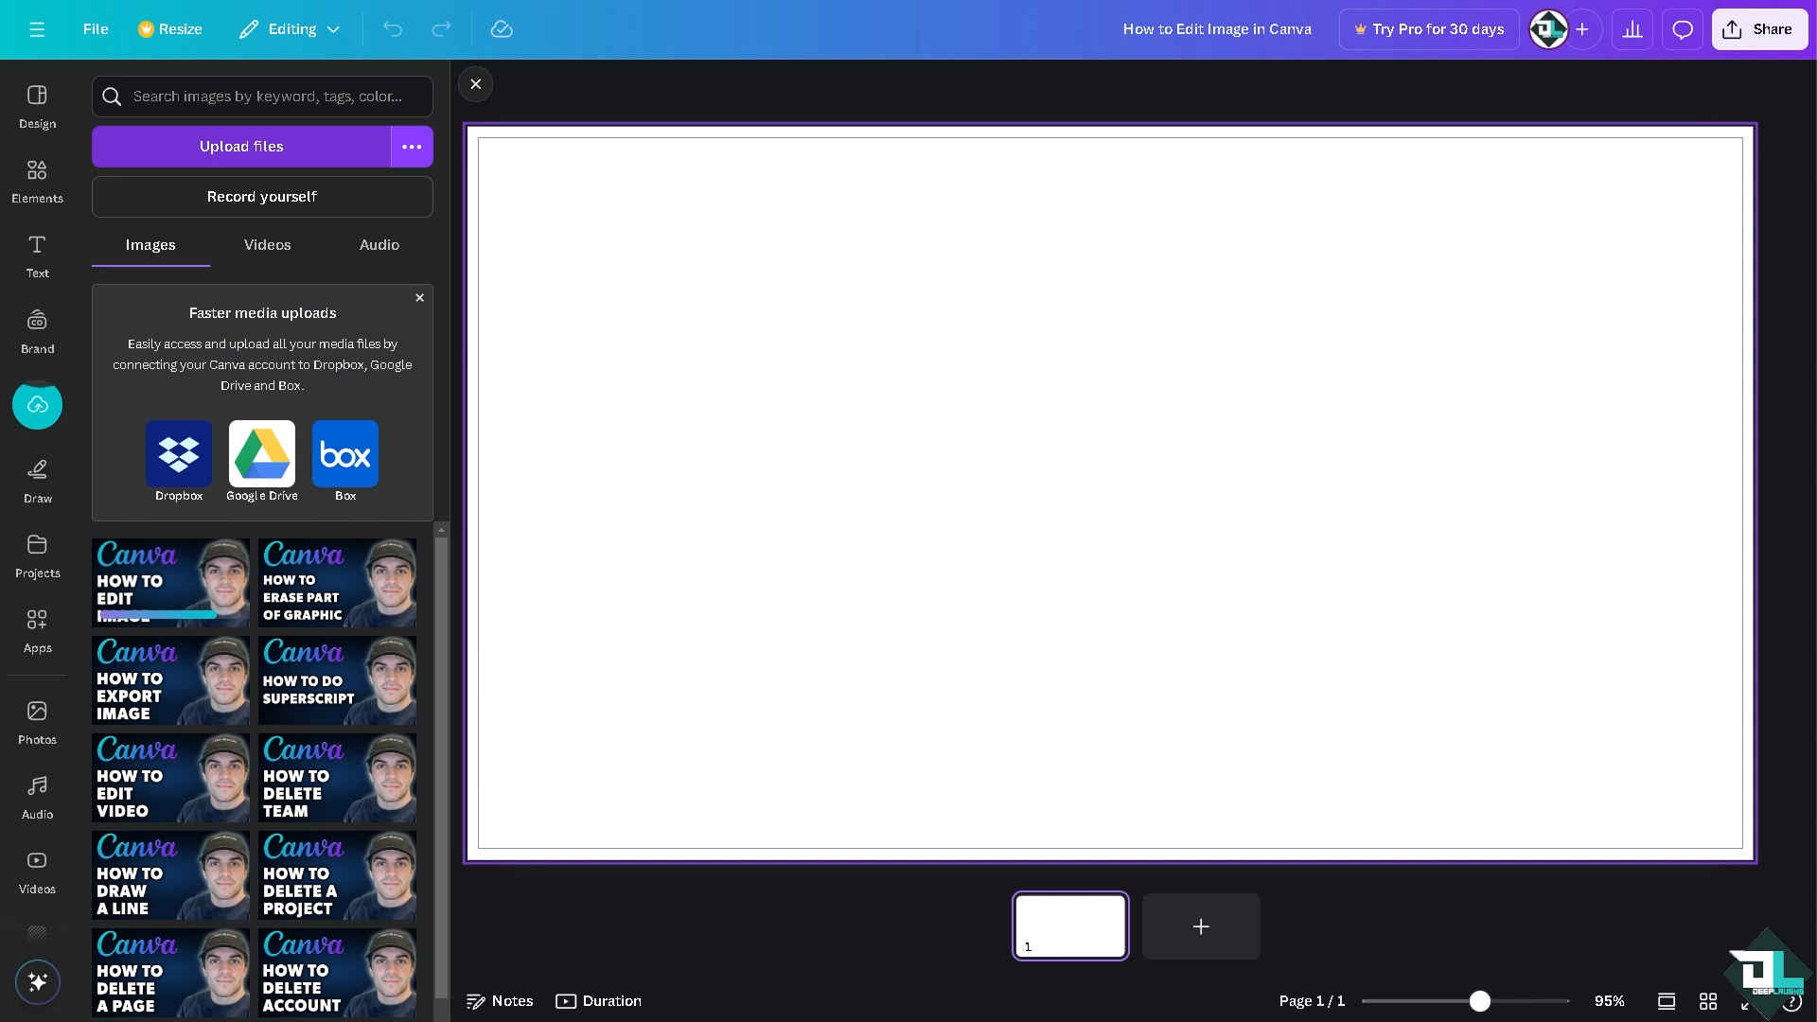
left_click(154, 598)
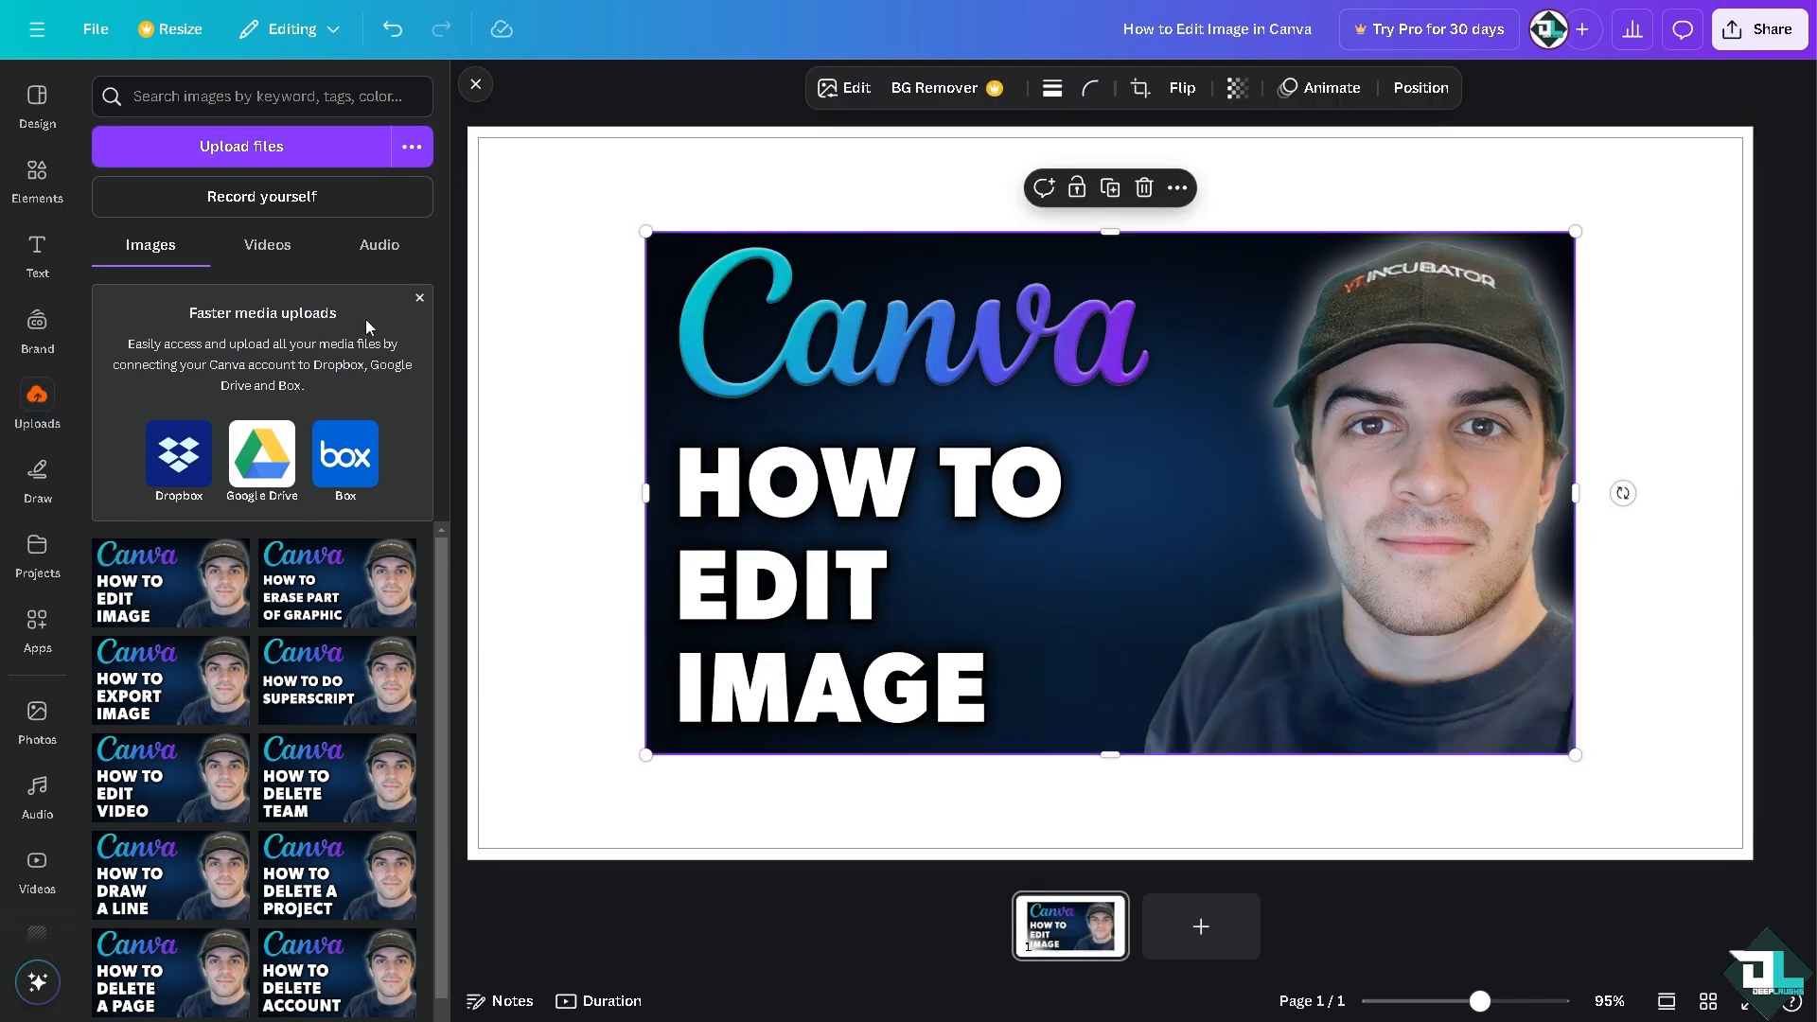
left_click(476, 84)
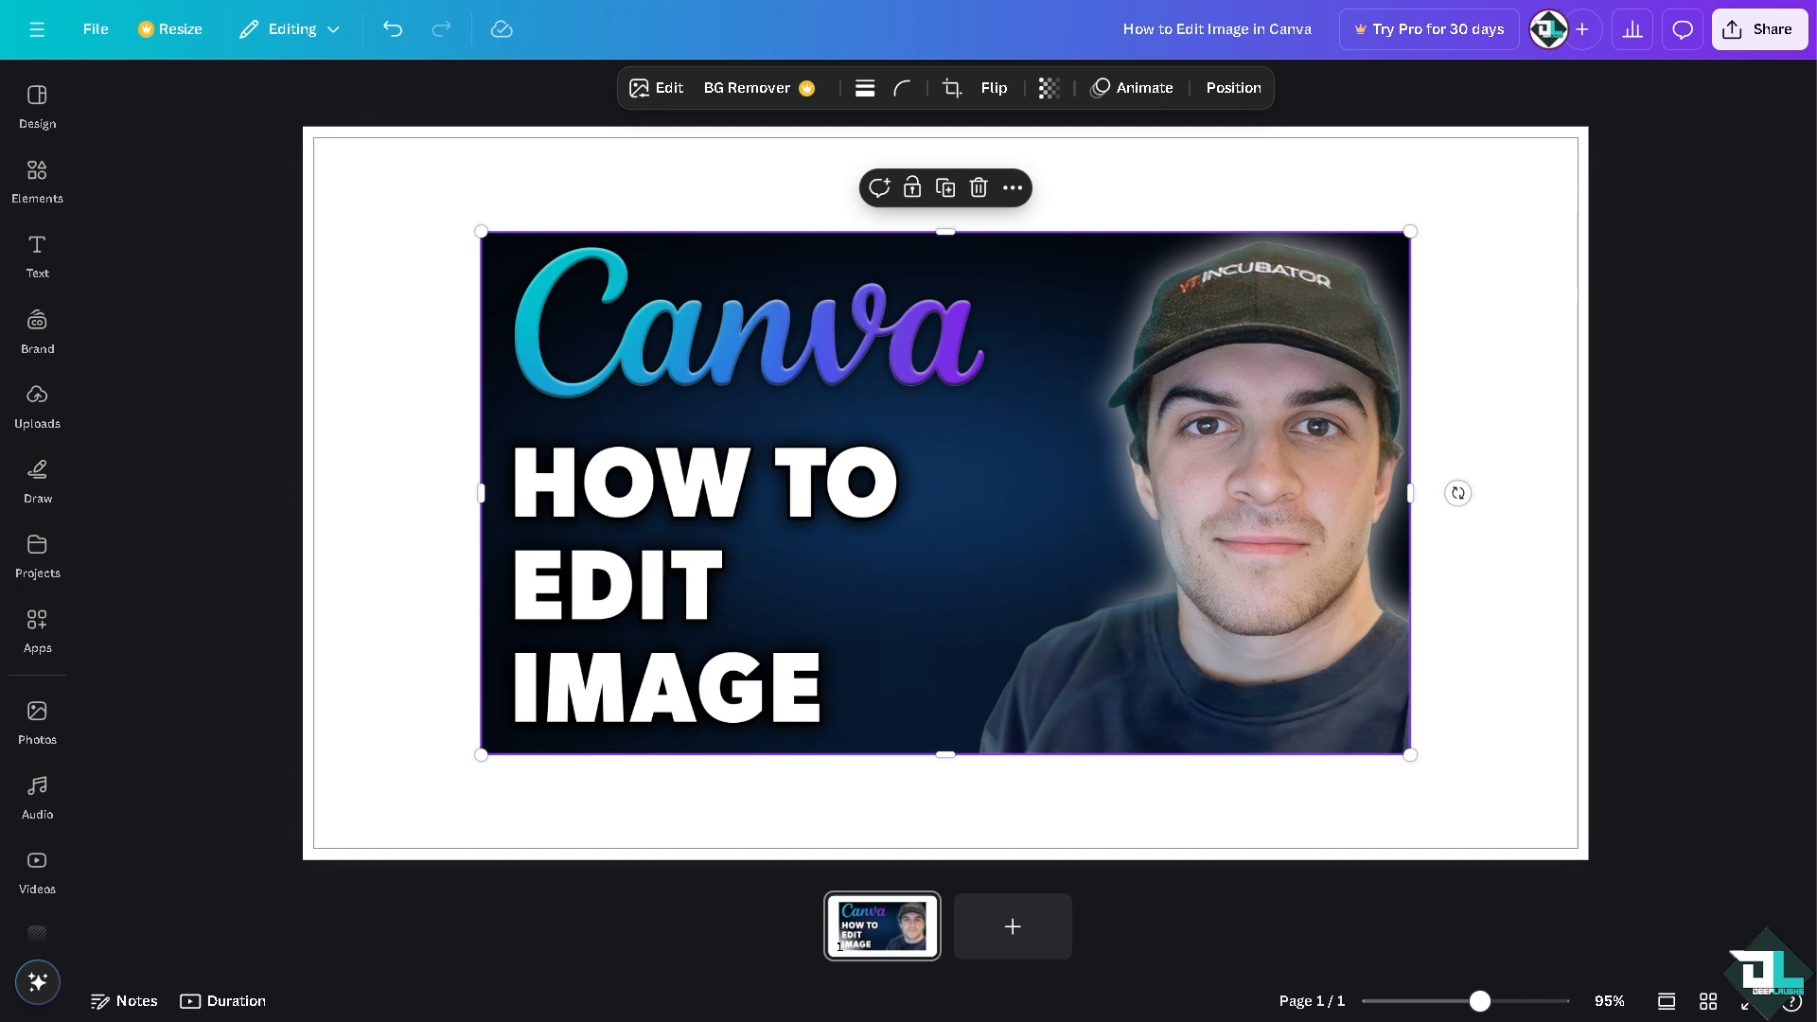
Step: Enlarge the picture from its upper-left and lower-right corners to fill the page up to its margins
left_click(41, 716)
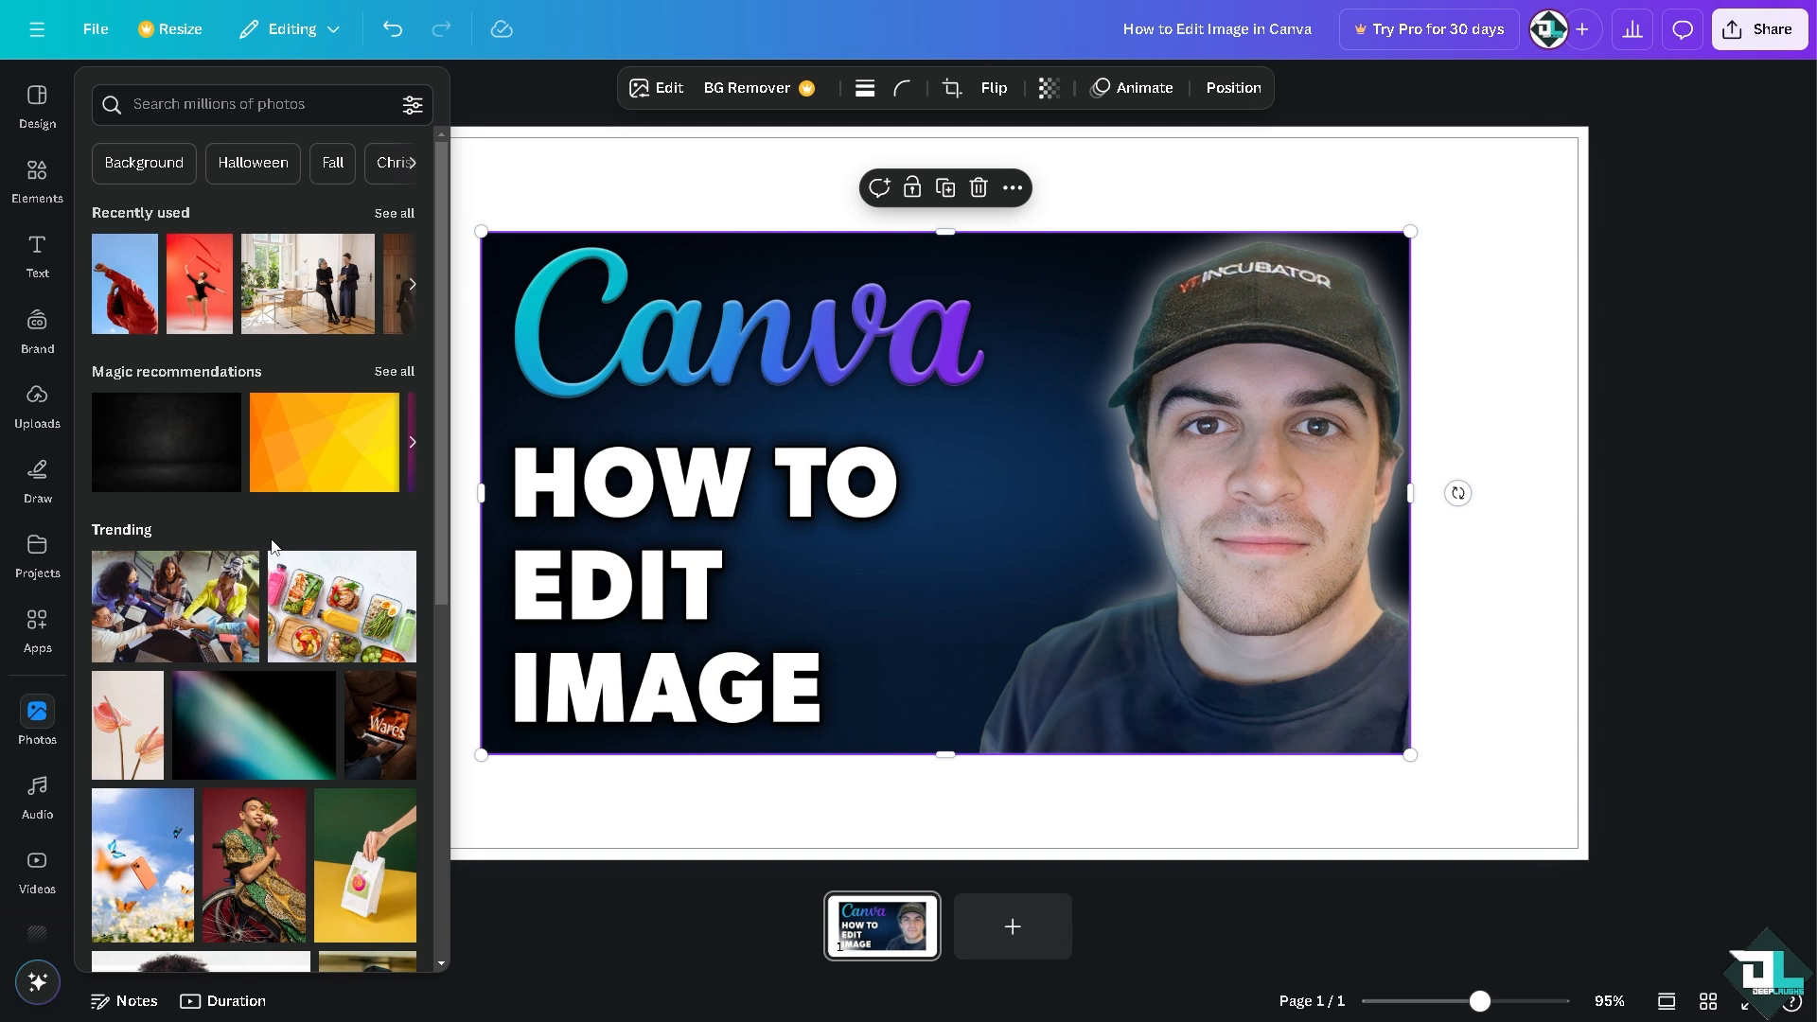
left_click_drag(486, 230, 318, 139)
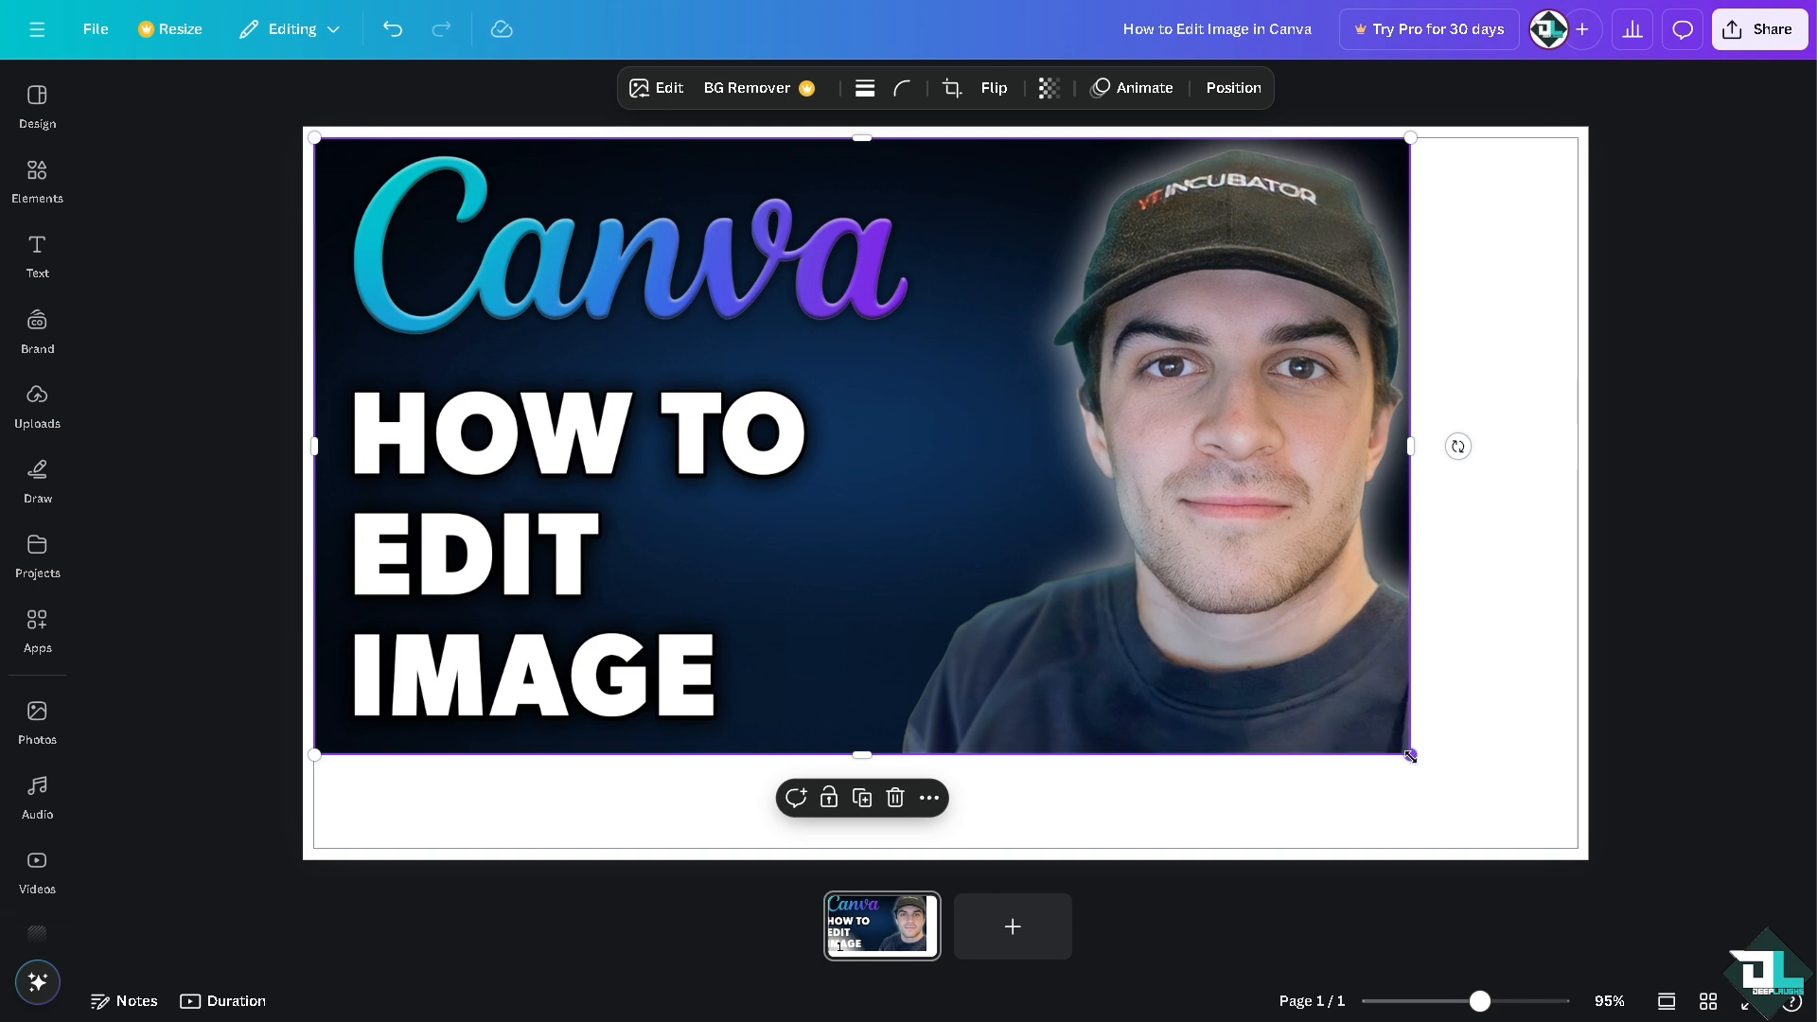
left_click_drag(1410, 755, 1577, 848)
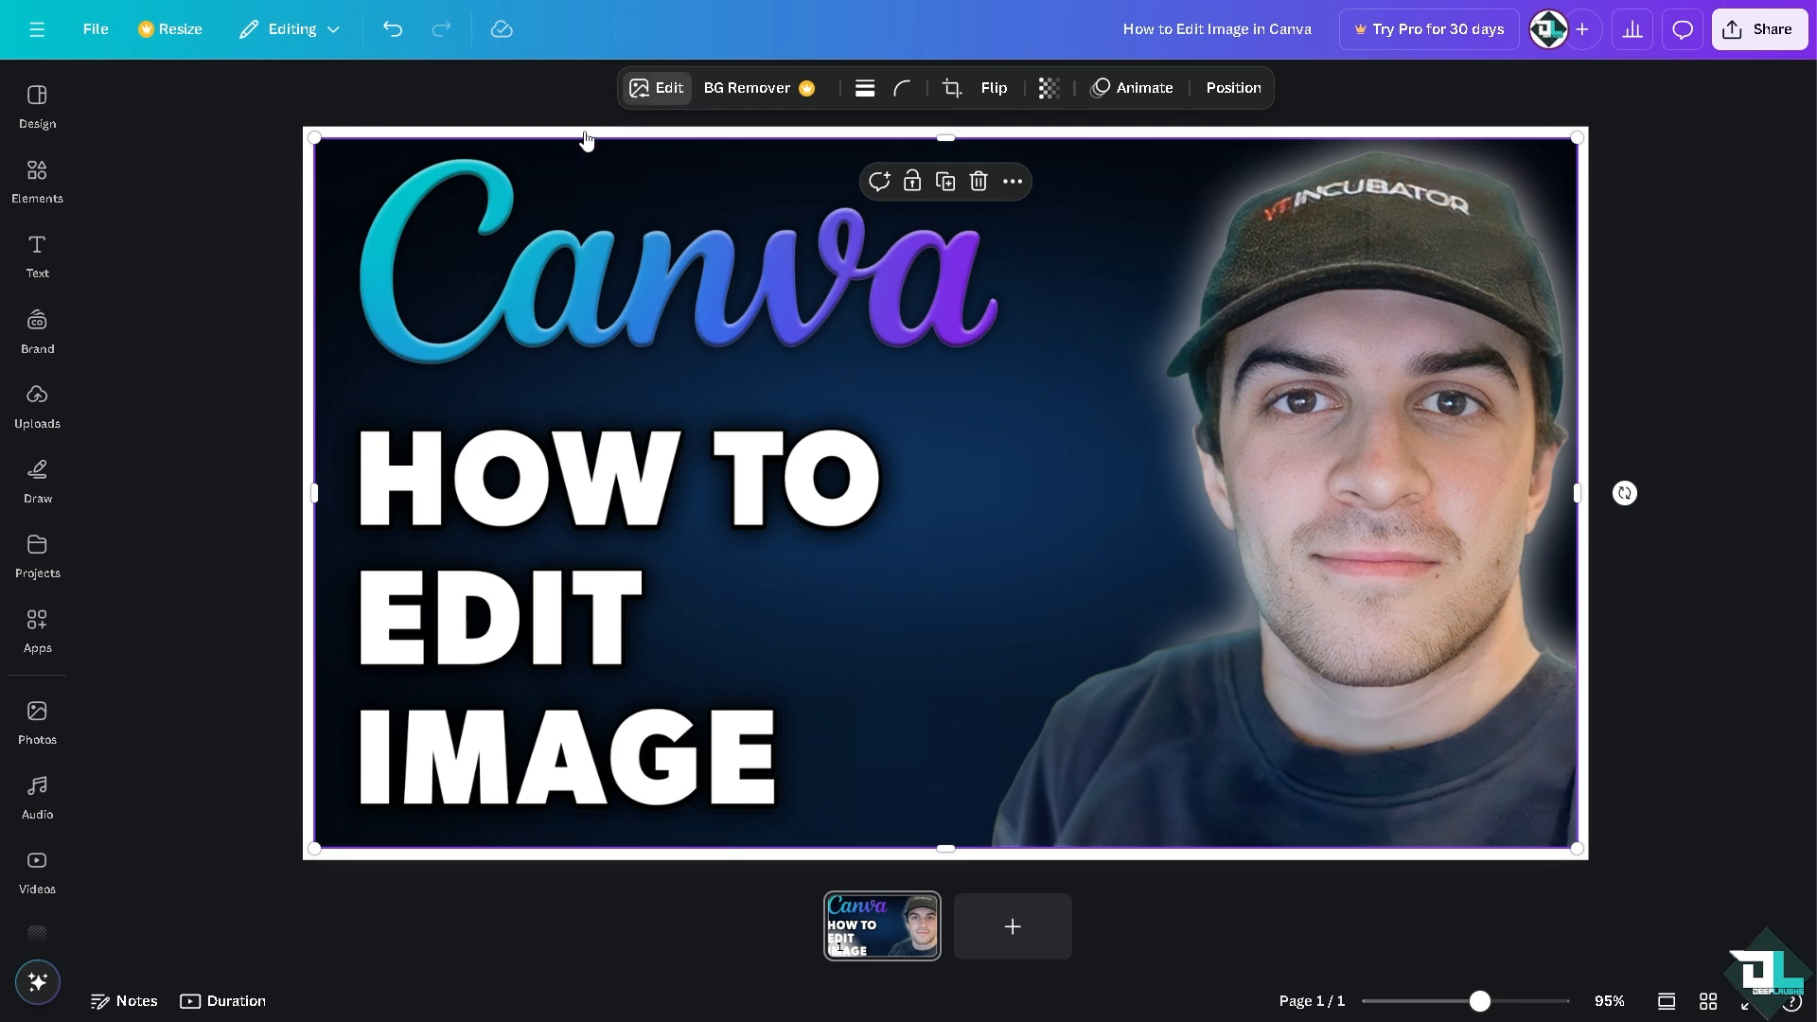
Step: Try a Glow shadow on the picture with a larger size, less blur and higher intensity
left_click(678, 90)
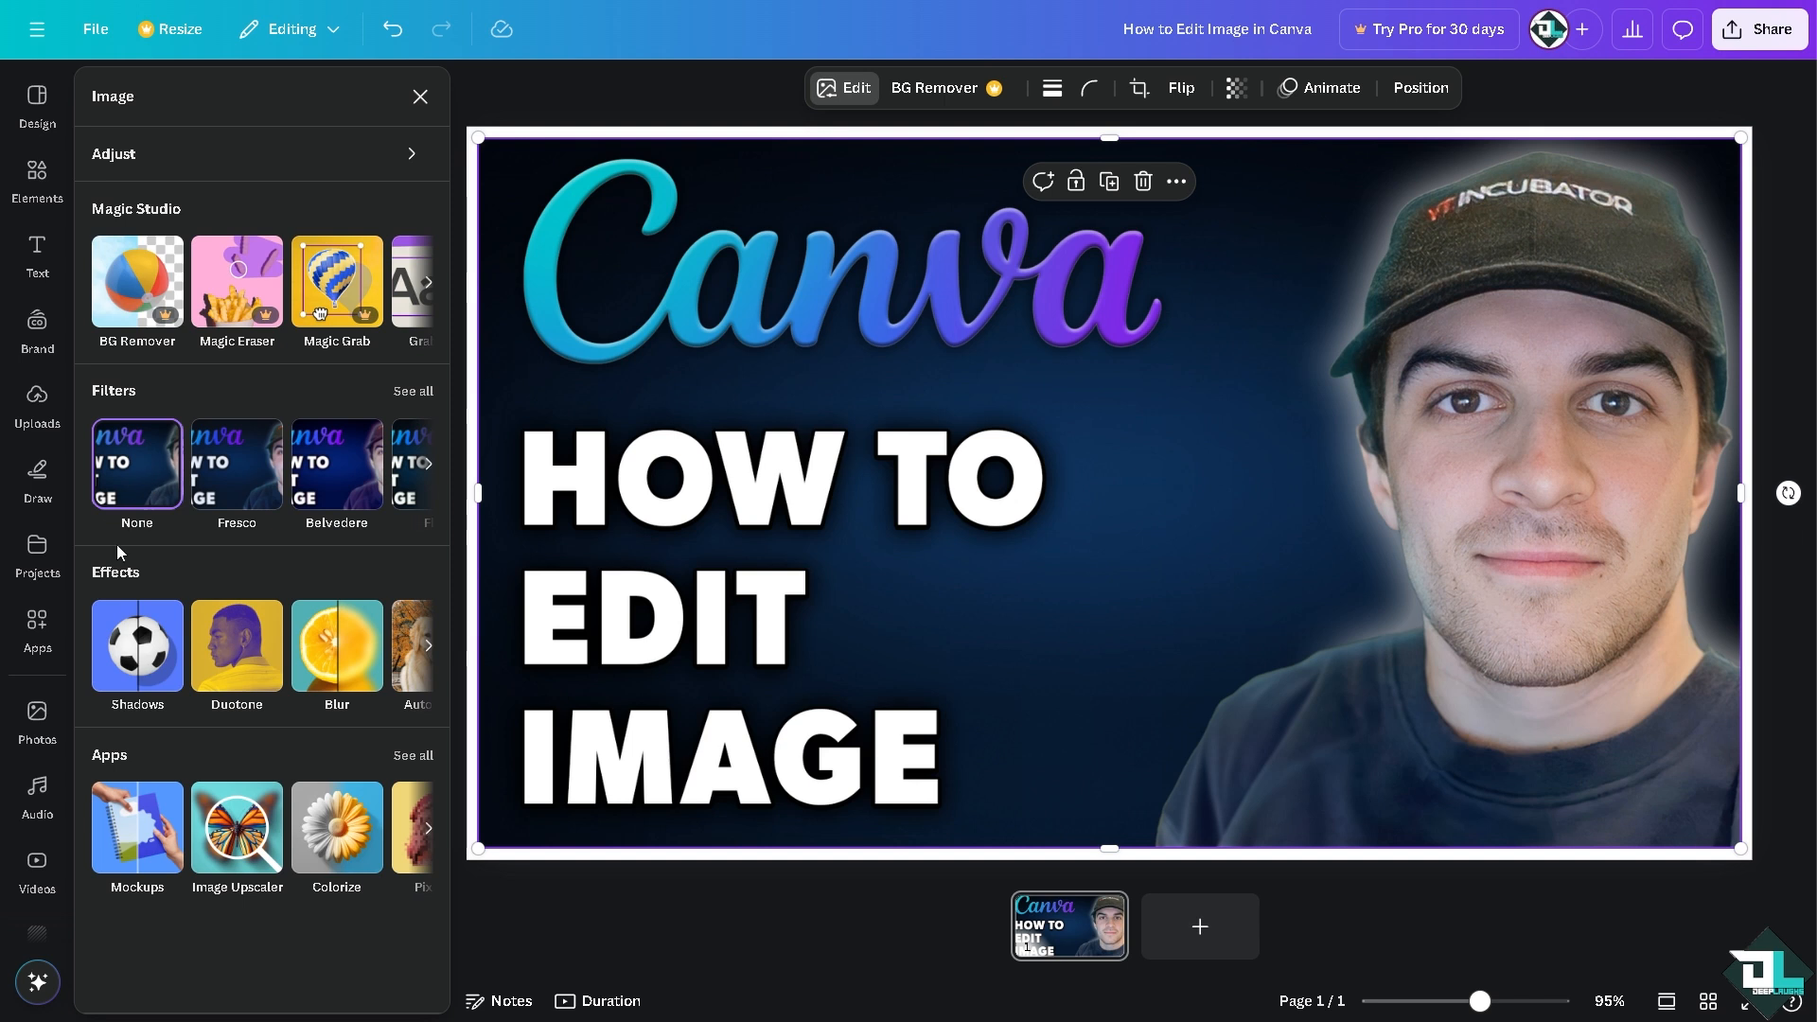
left_click(144, 649)
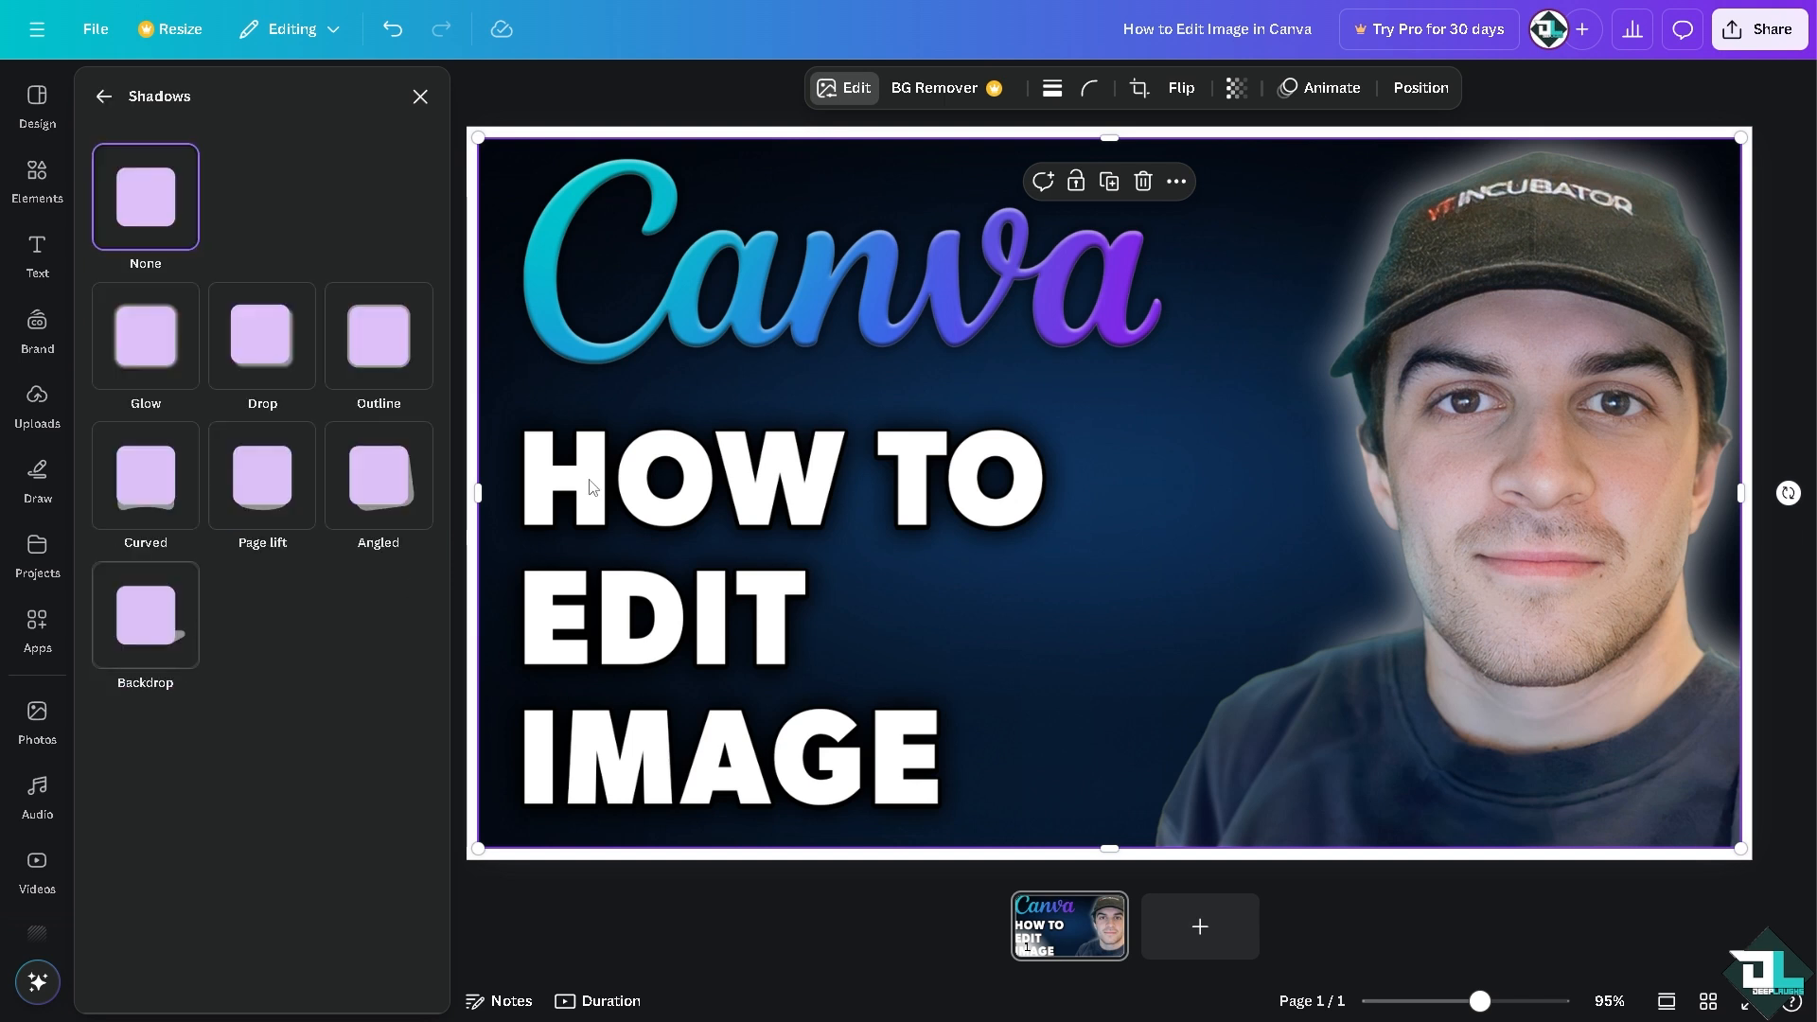
left_click(159, 333)
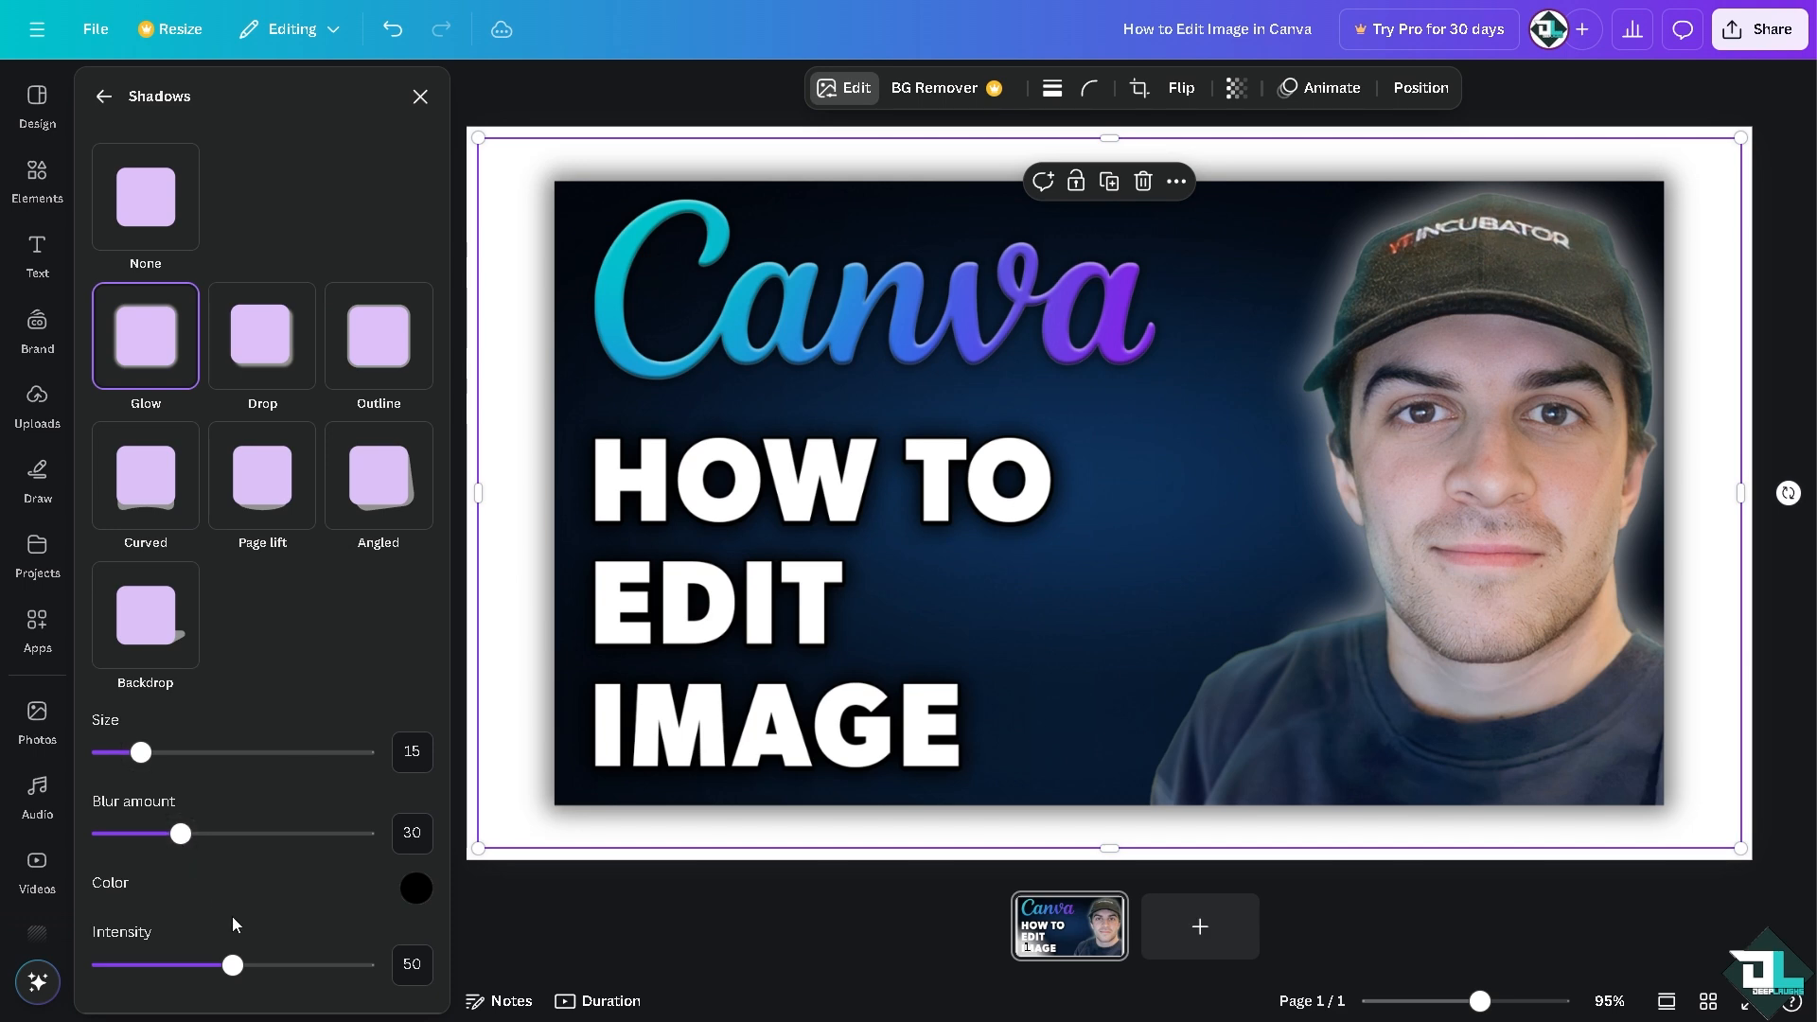
left_click_drag(240, 971, 370, 965)
left_click_drag(212, 837, 120, 814)
left_click_drag(133, 753, 217, 752)
Step: Try a Drop shadow on the picture with distance 100, angle 99 and blur amount 93
left_click(261, 333)
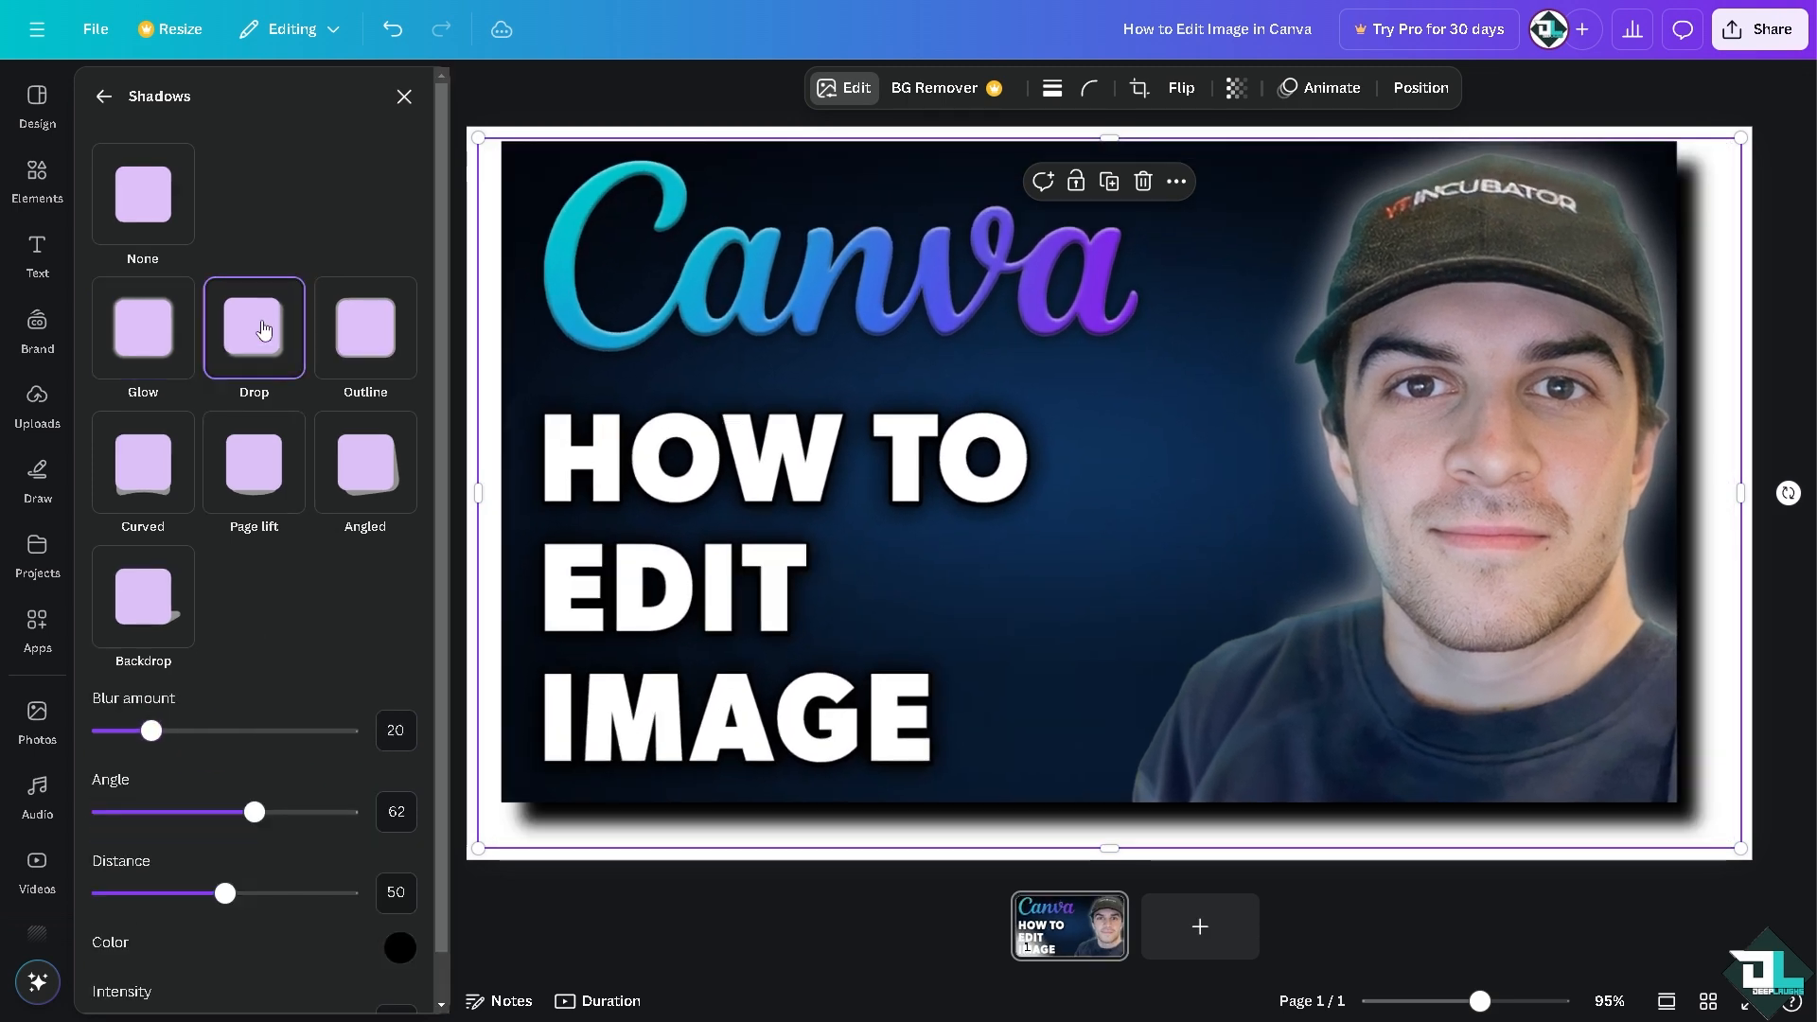
left_click_drag(248, 901, 346, 894)
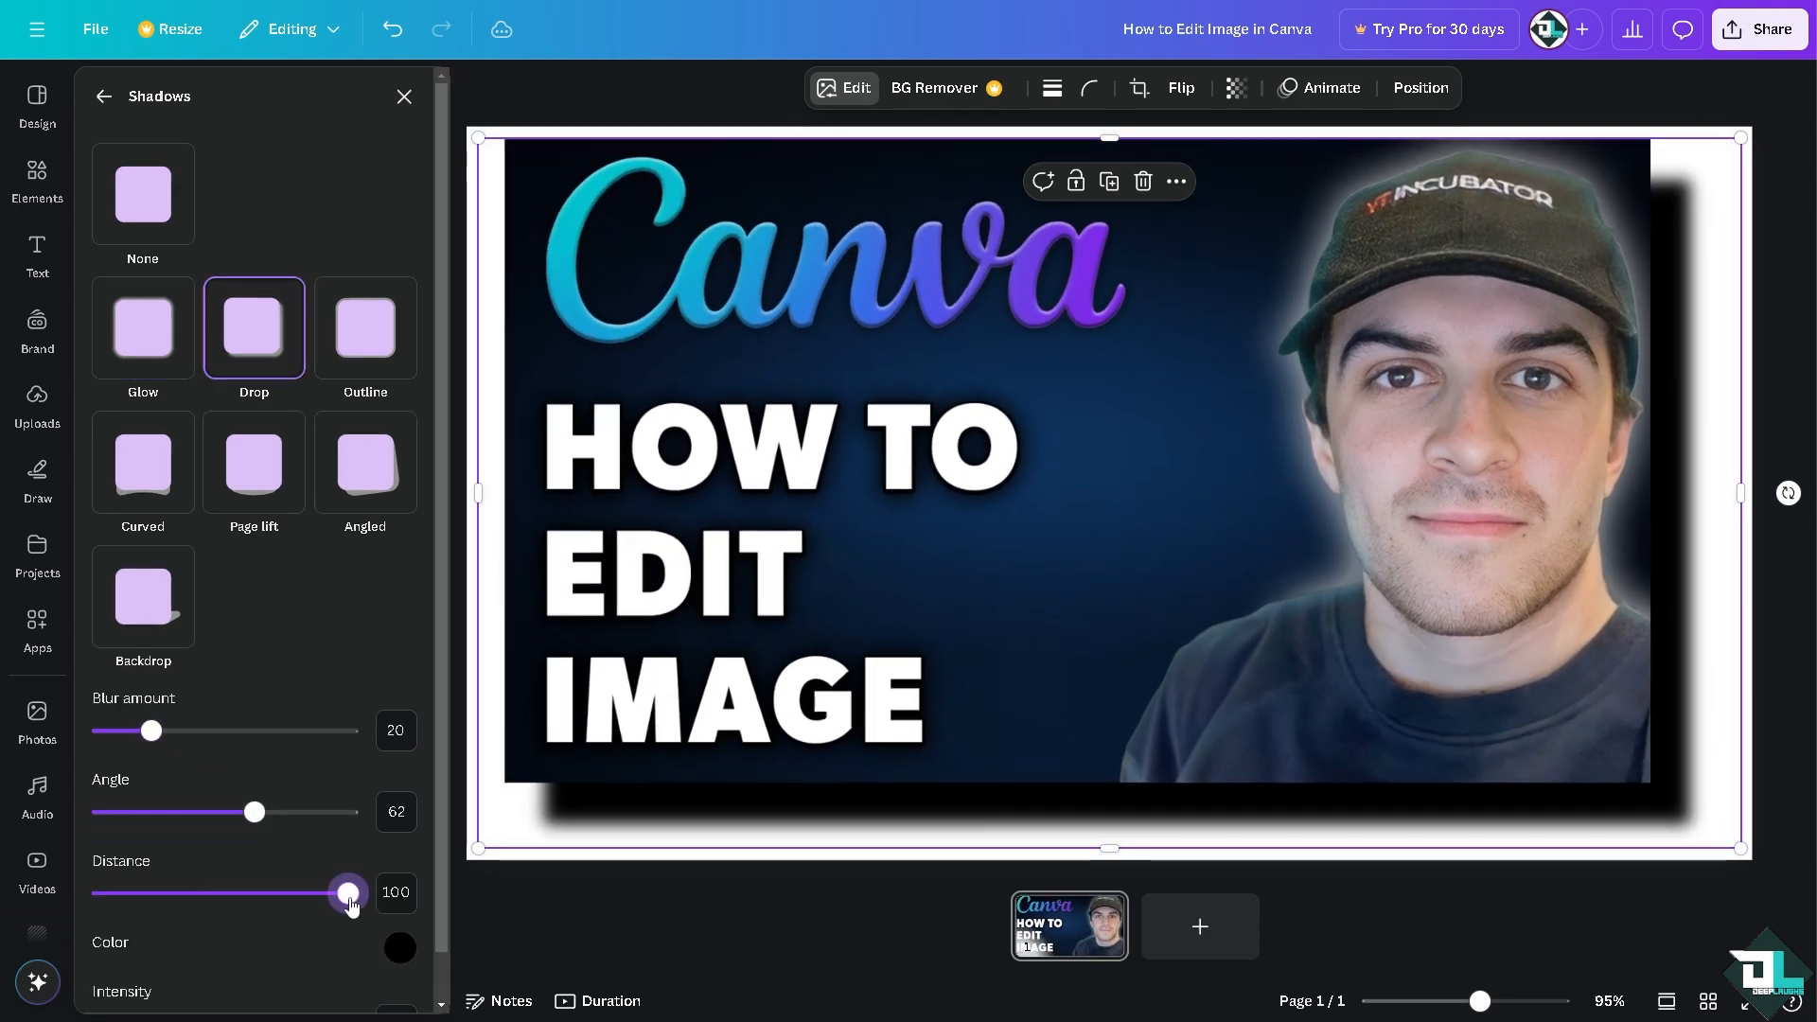
left_click_drag(254, 812, 320, 802)
left_click_drag(151, 731, 328, 730)
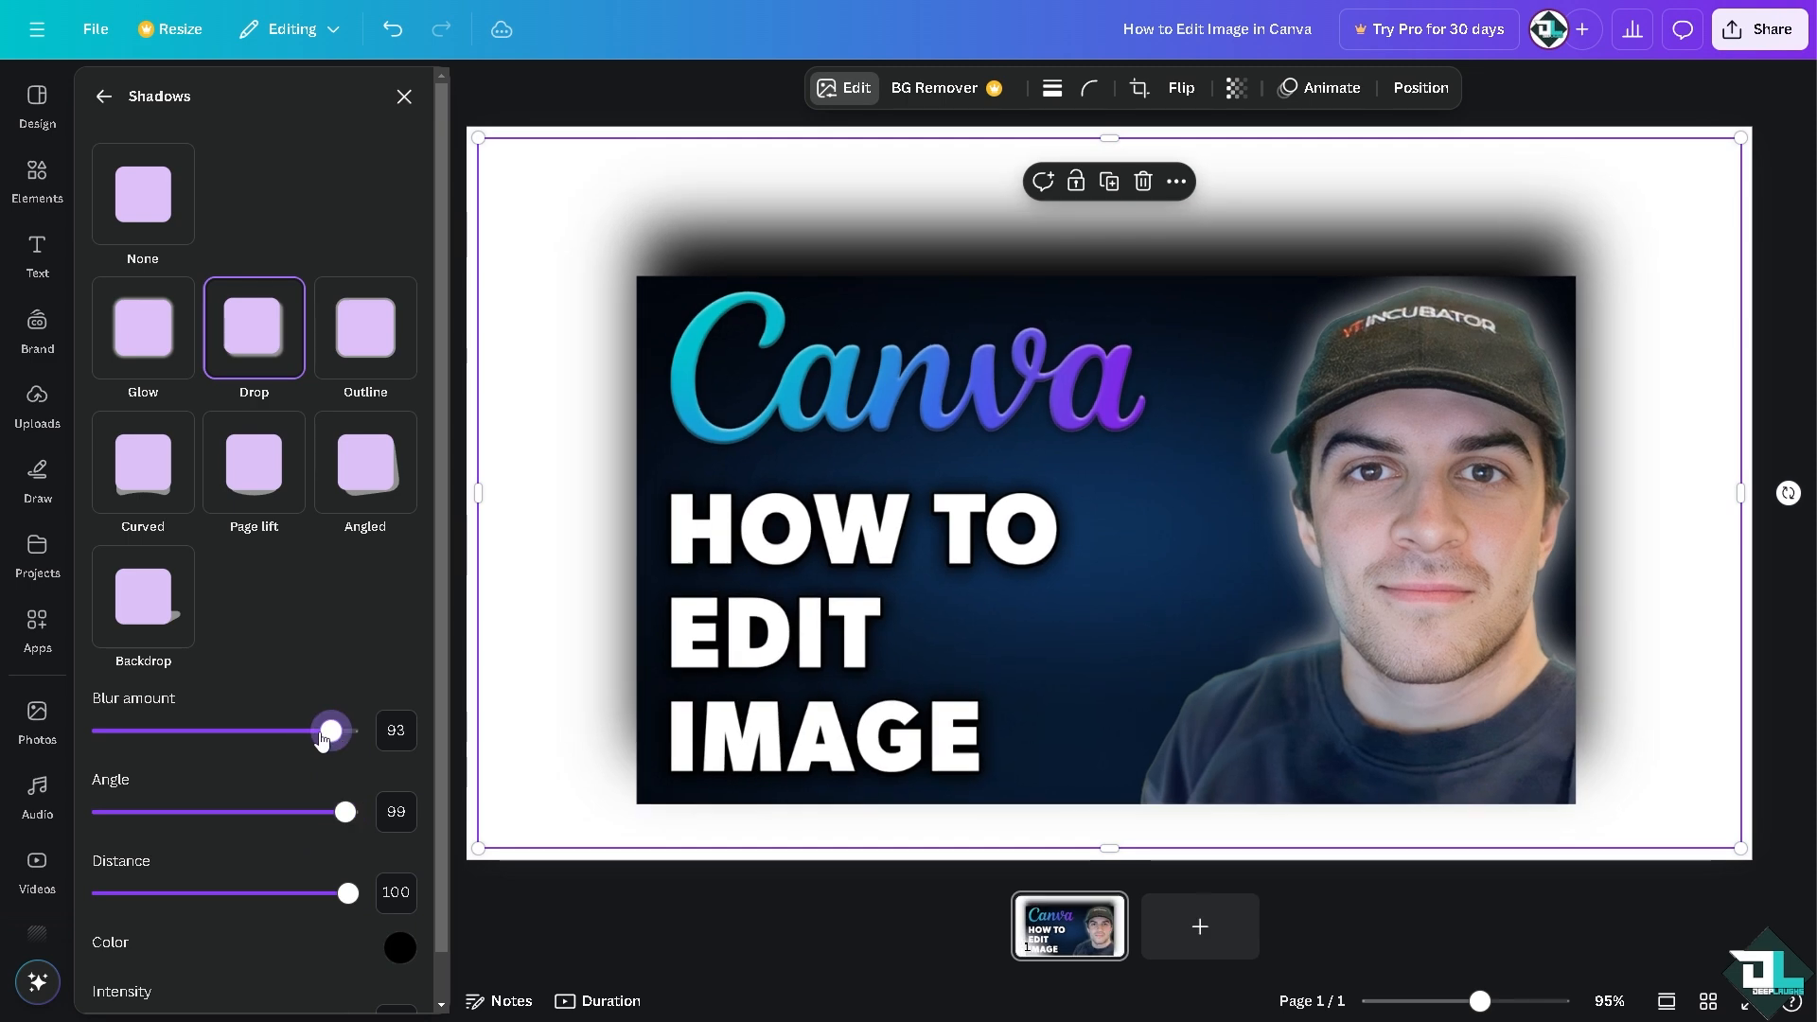
Step: Preview the Outline, Curved, Page lift and Angled shadows, and apply the Backdrop shadow to the picture
left_click(358, 342)
left_click(146, 473)
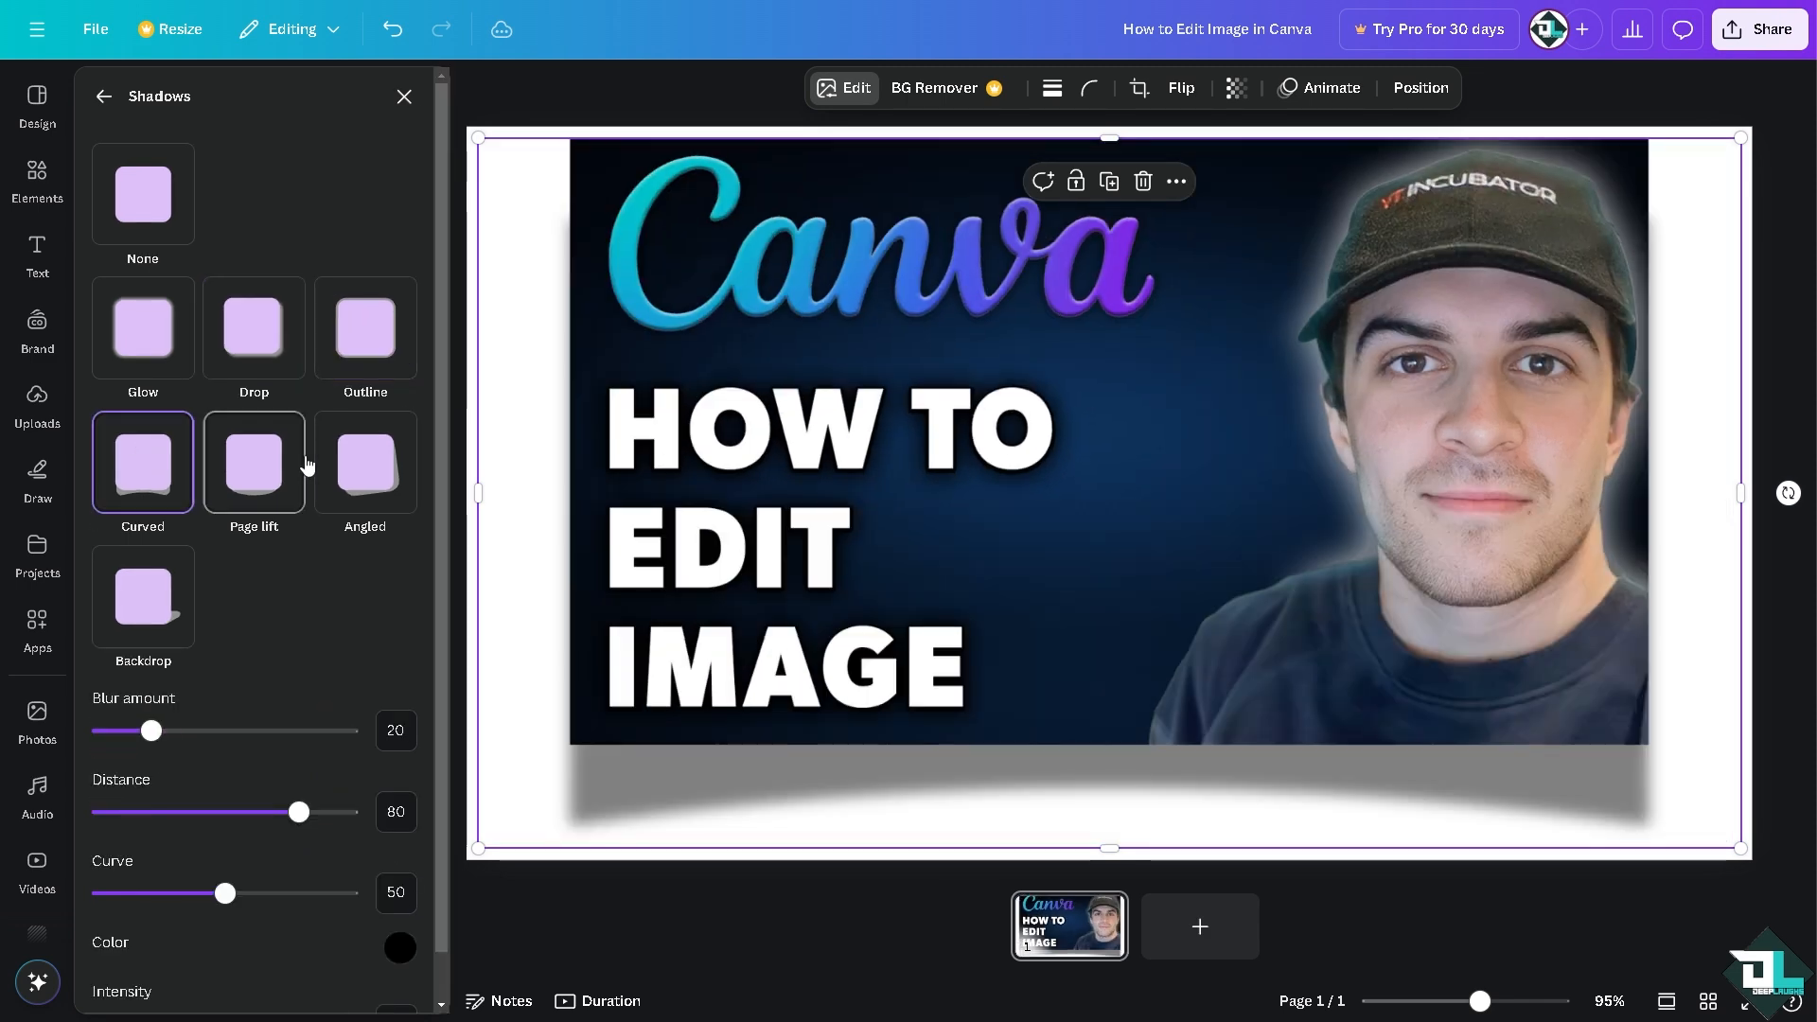
left_click(258, 460)
left_click(364, 463)
left_click(145, 606)
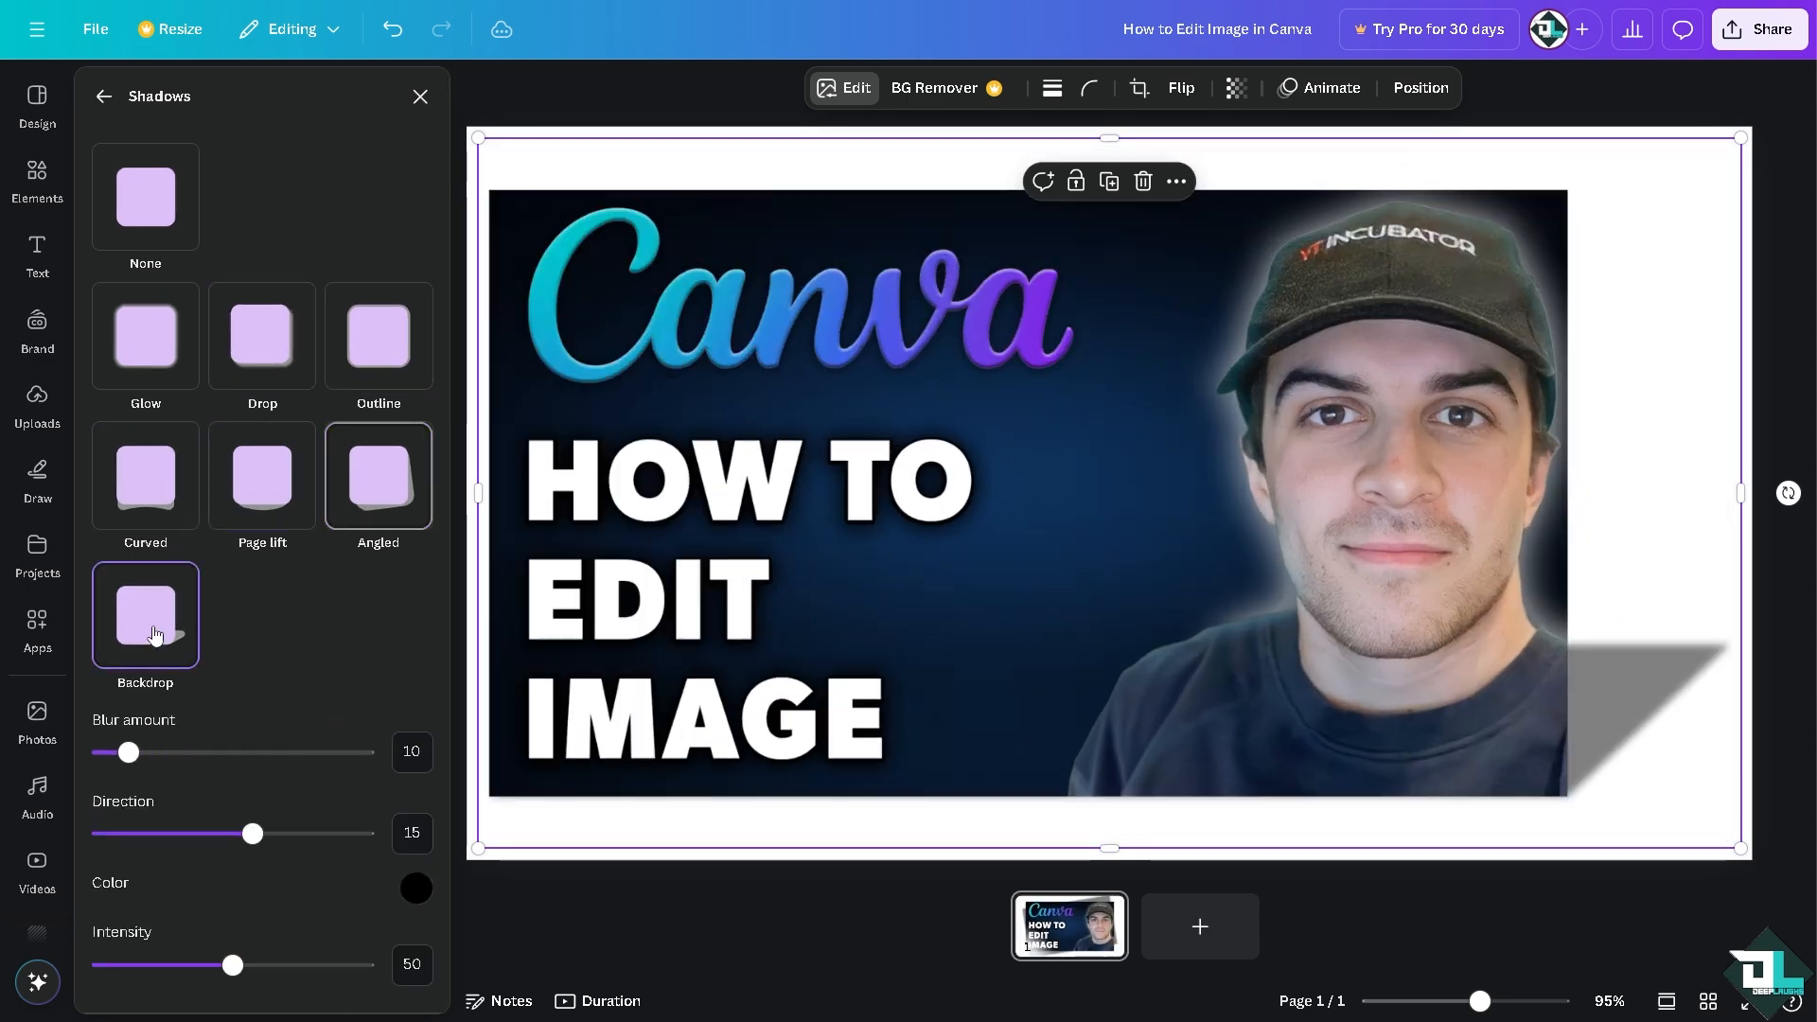
left_click(102, 96)
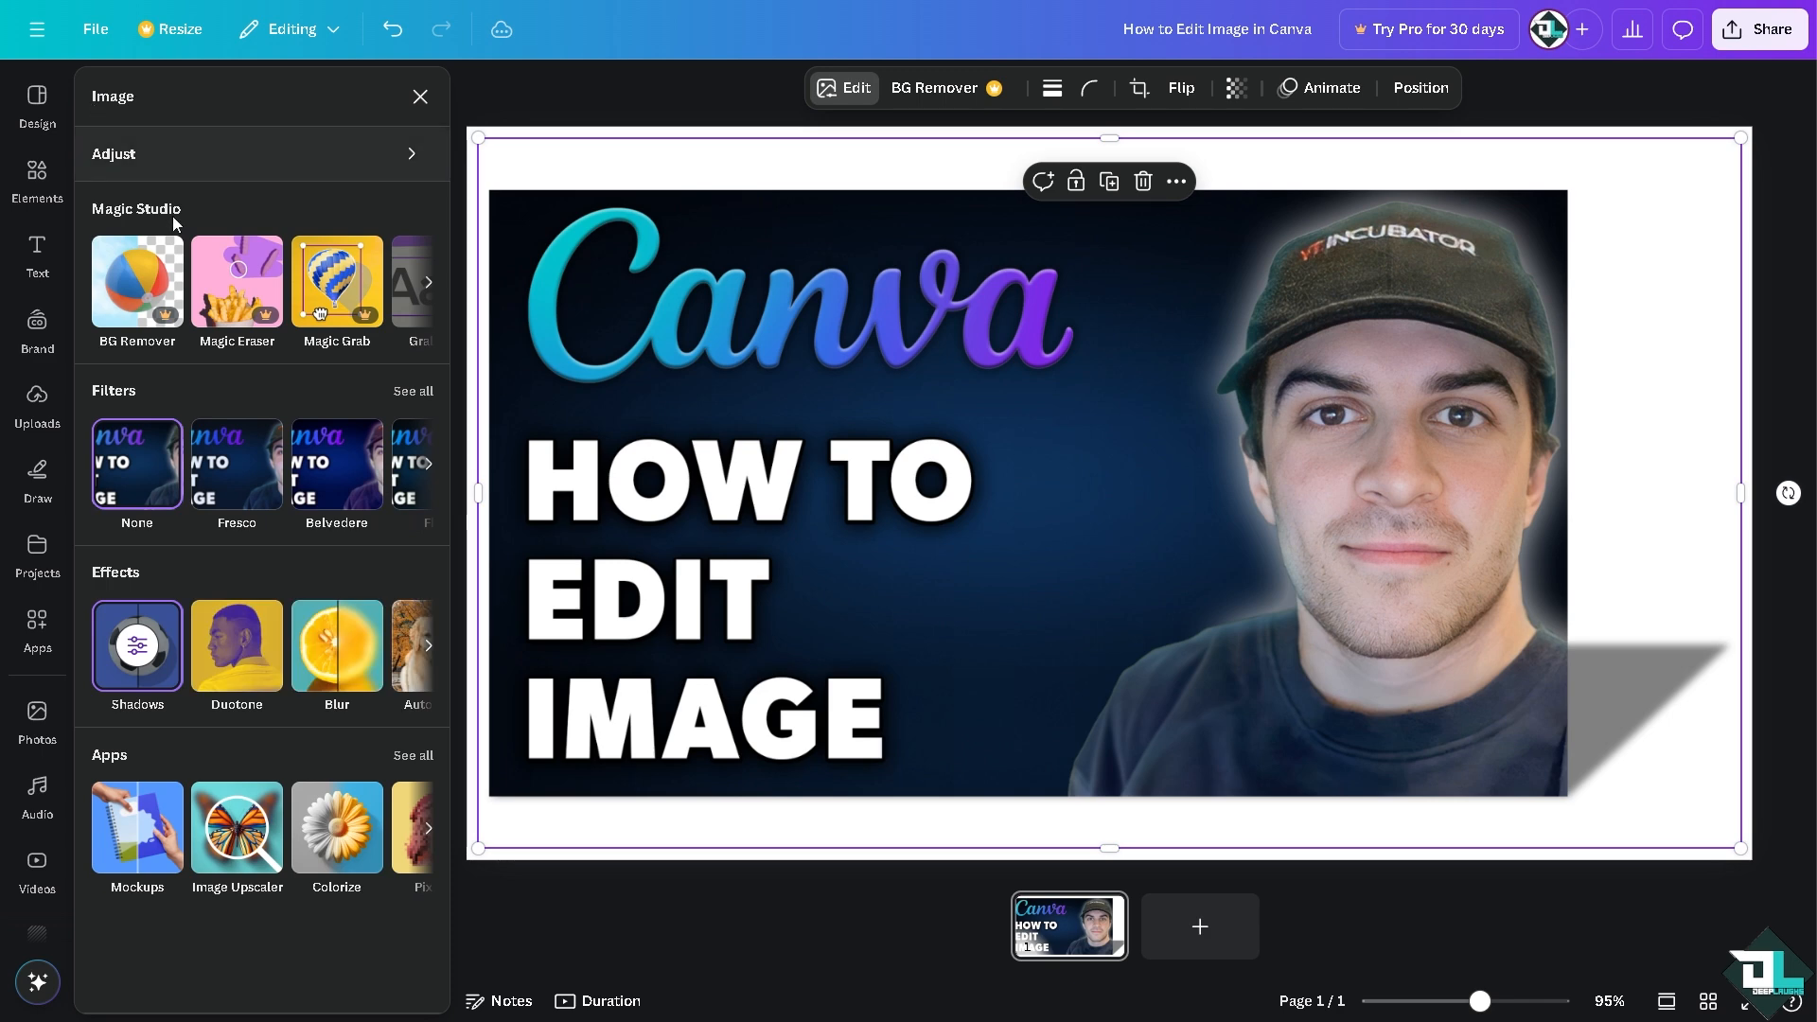
Step: Try the Custom, Cherry and Fuchsia duotones on the picture, lowering the intensity of Fuchsia
left_click(249, 660)
left_click(136, 339)
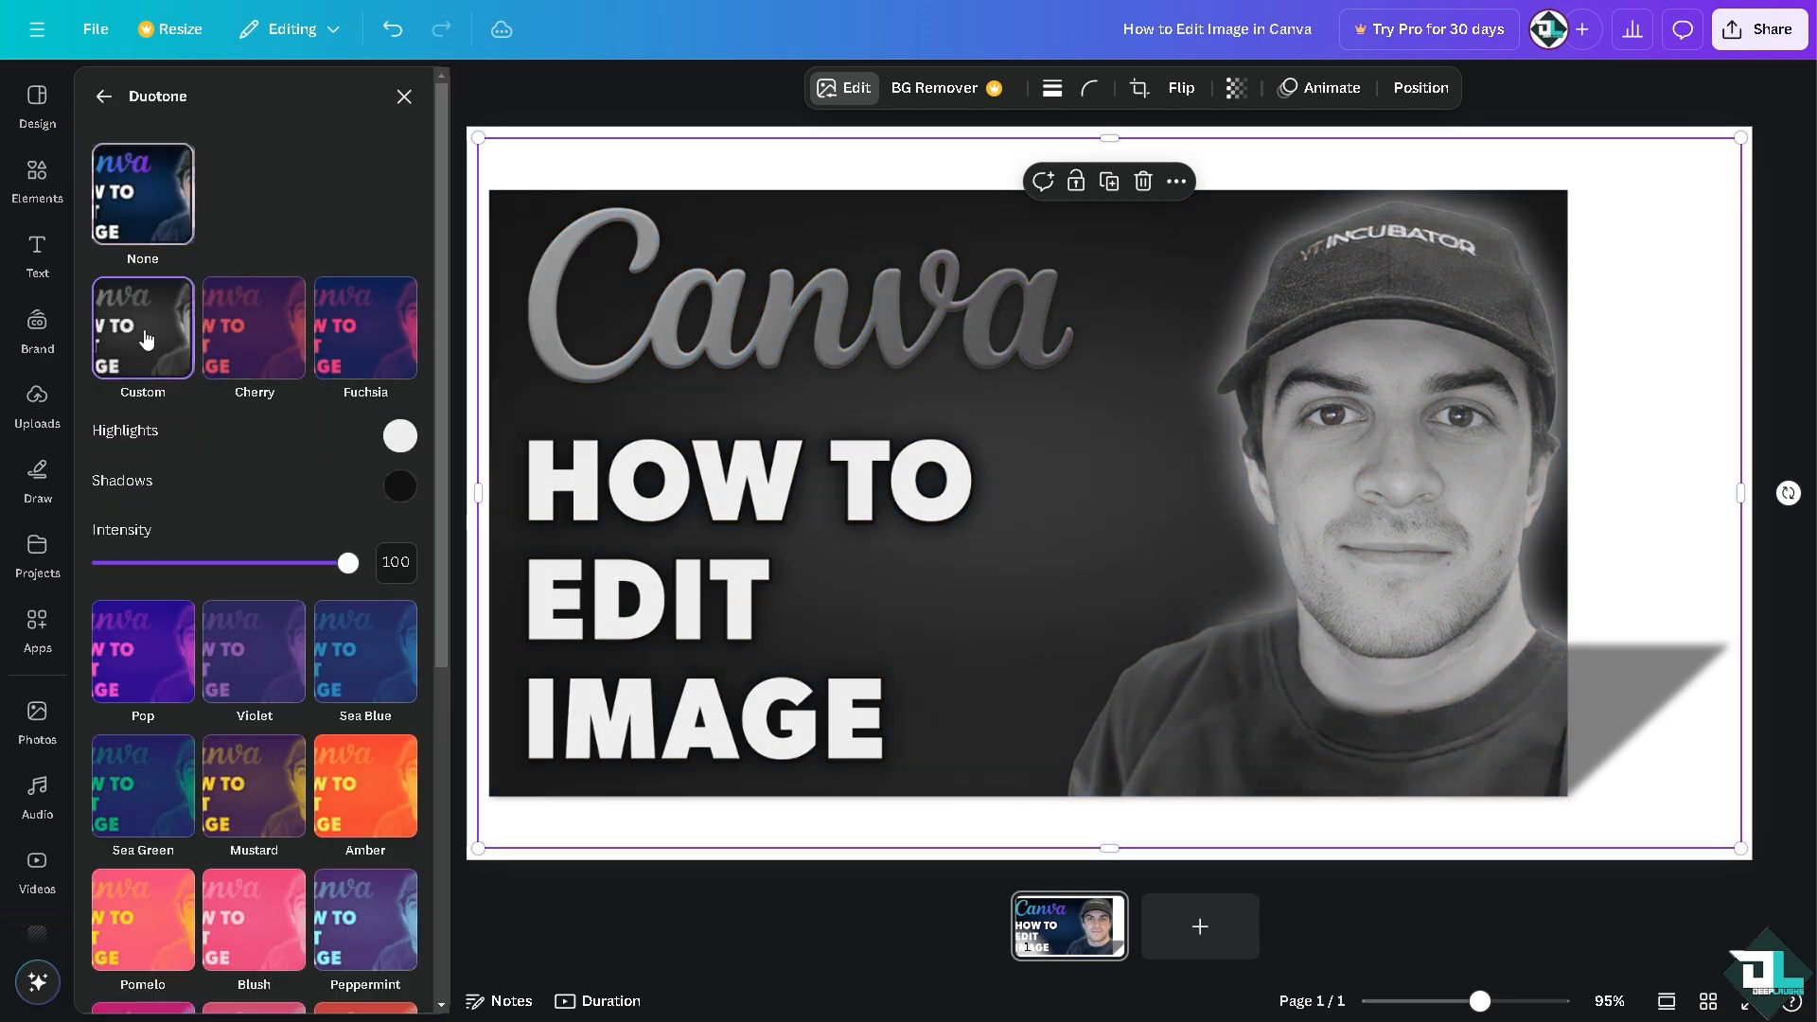
left_click(288, 346)
left_click(374, 350)
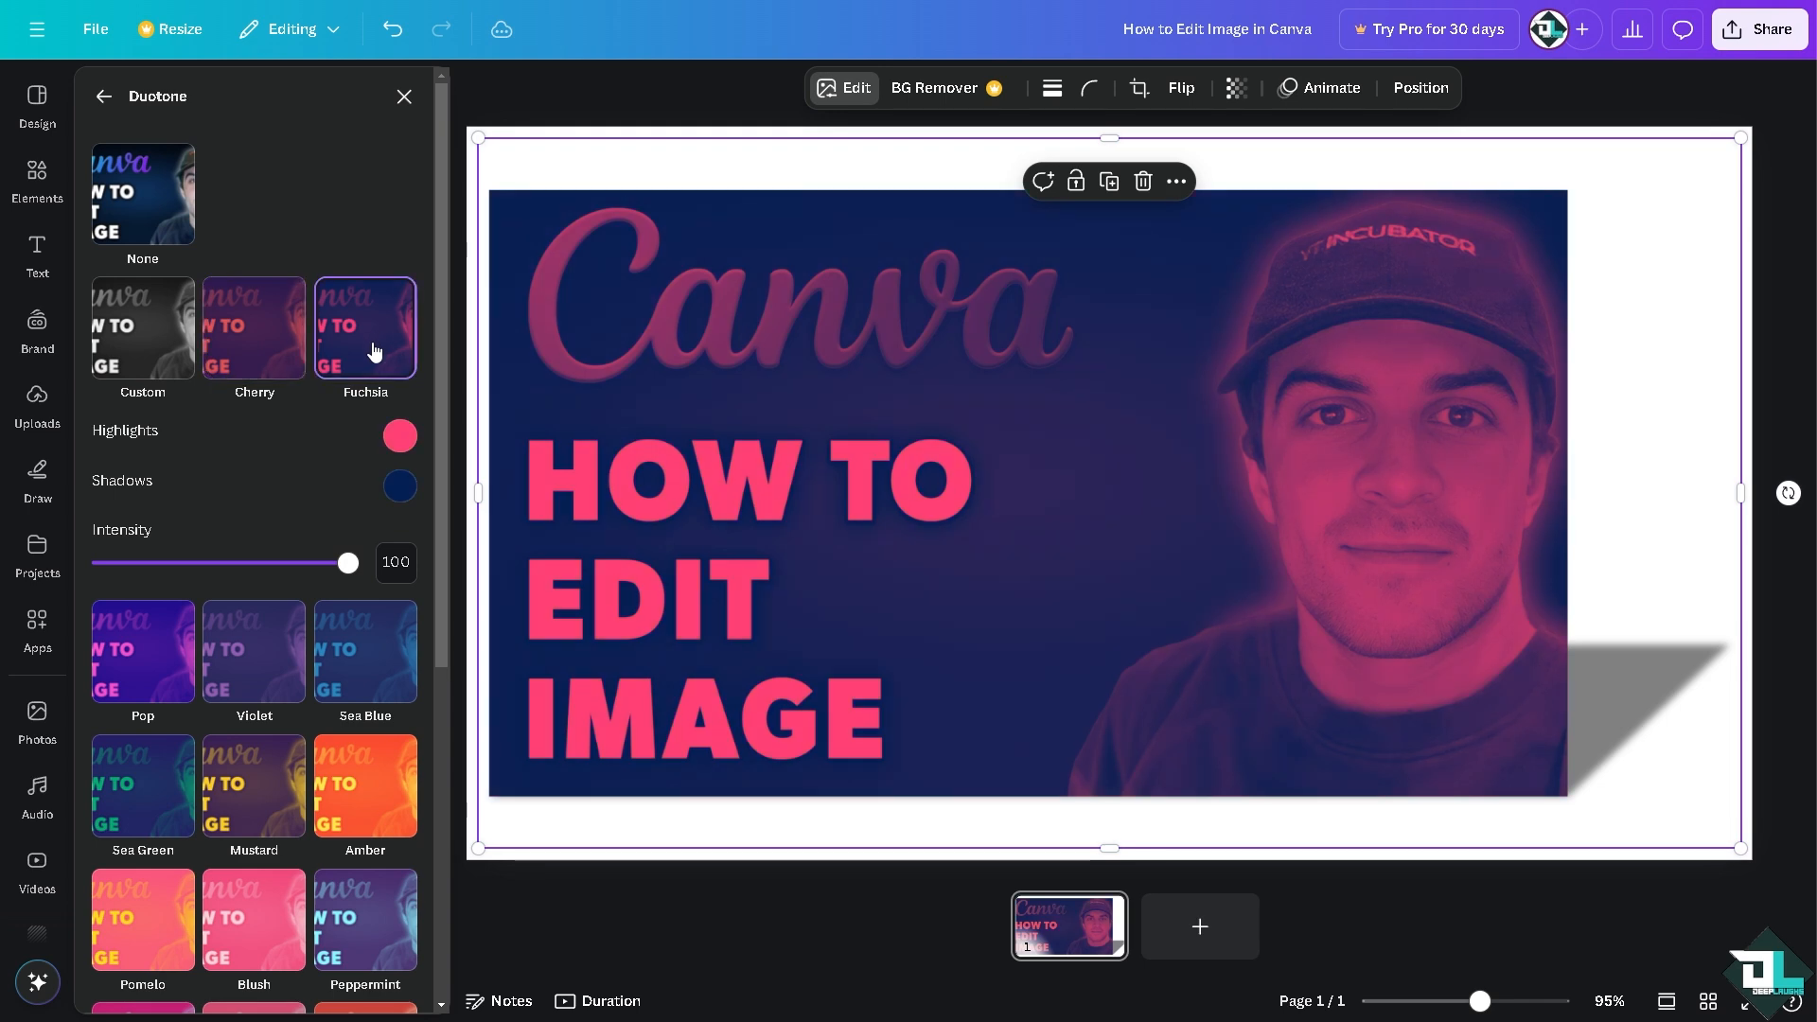
left_click_drag(347, 563, 178, 562)
Step: Try the Amber, Mustard, Sea Green, Pop, Violet and Sea Blue duotones on the picture
left_click(371, 776)
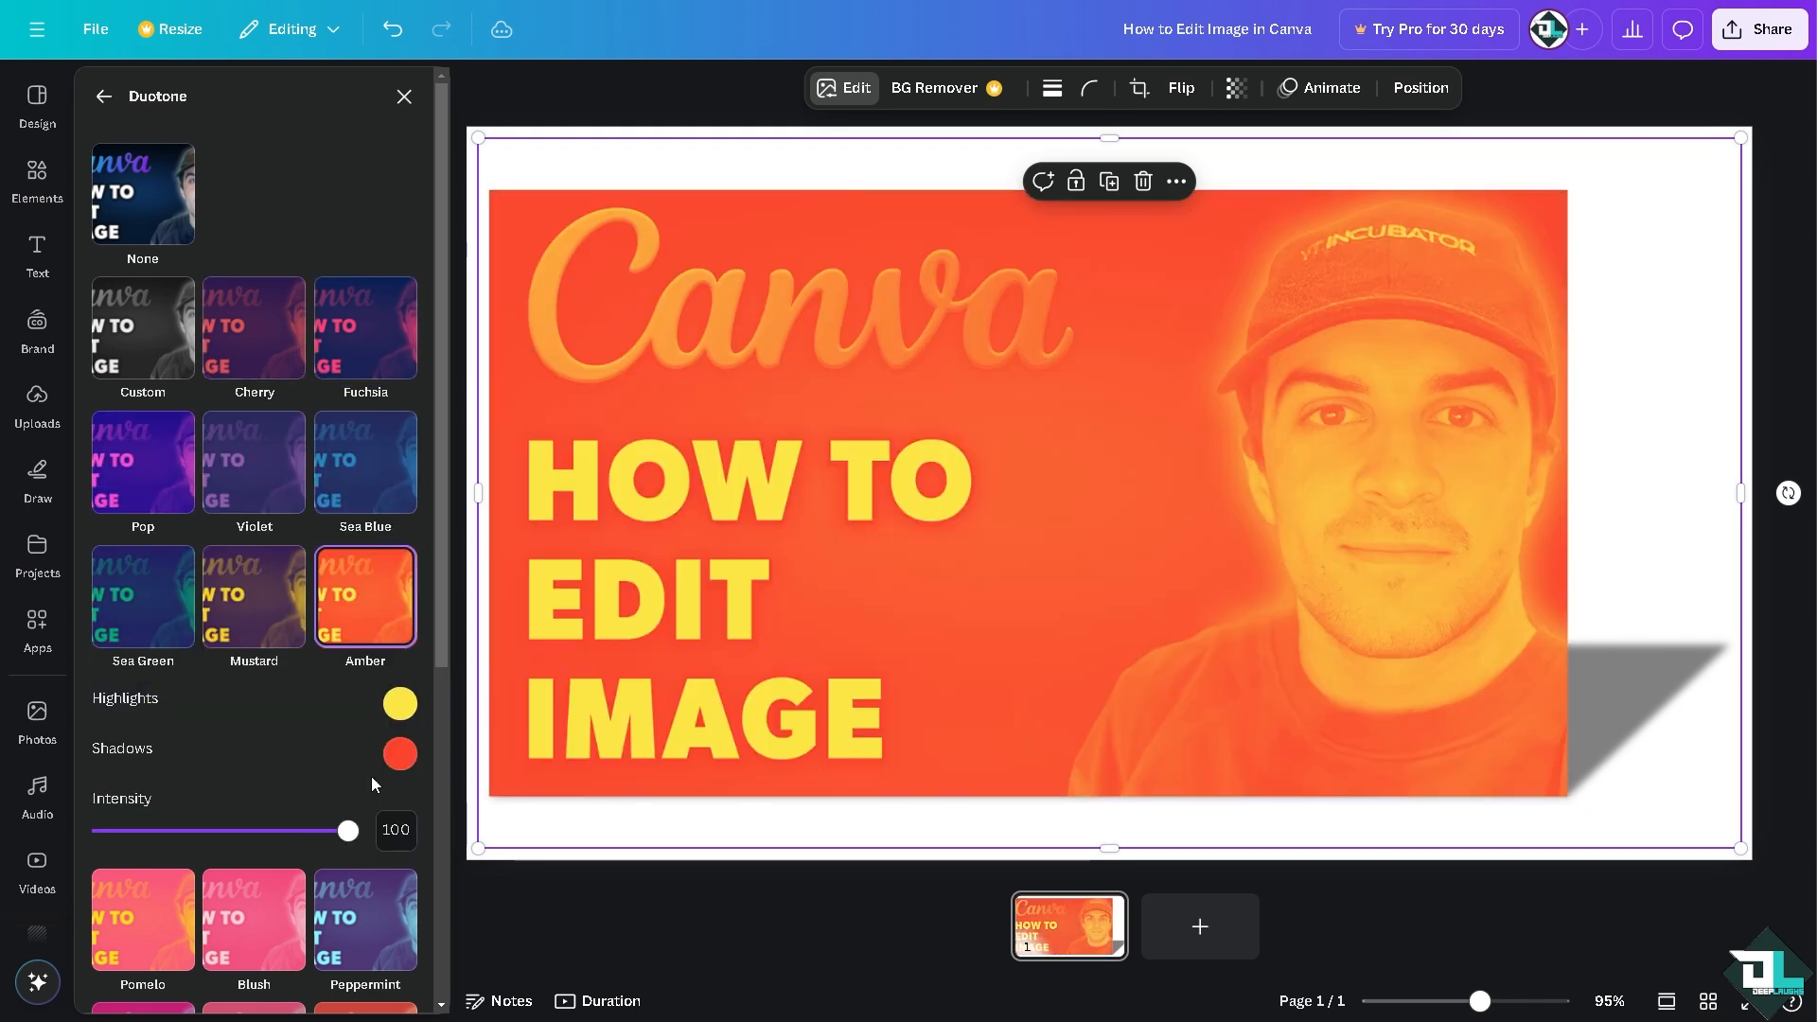
left_click(259, 584)
left_click(146, 596)
left_click(152, 464)
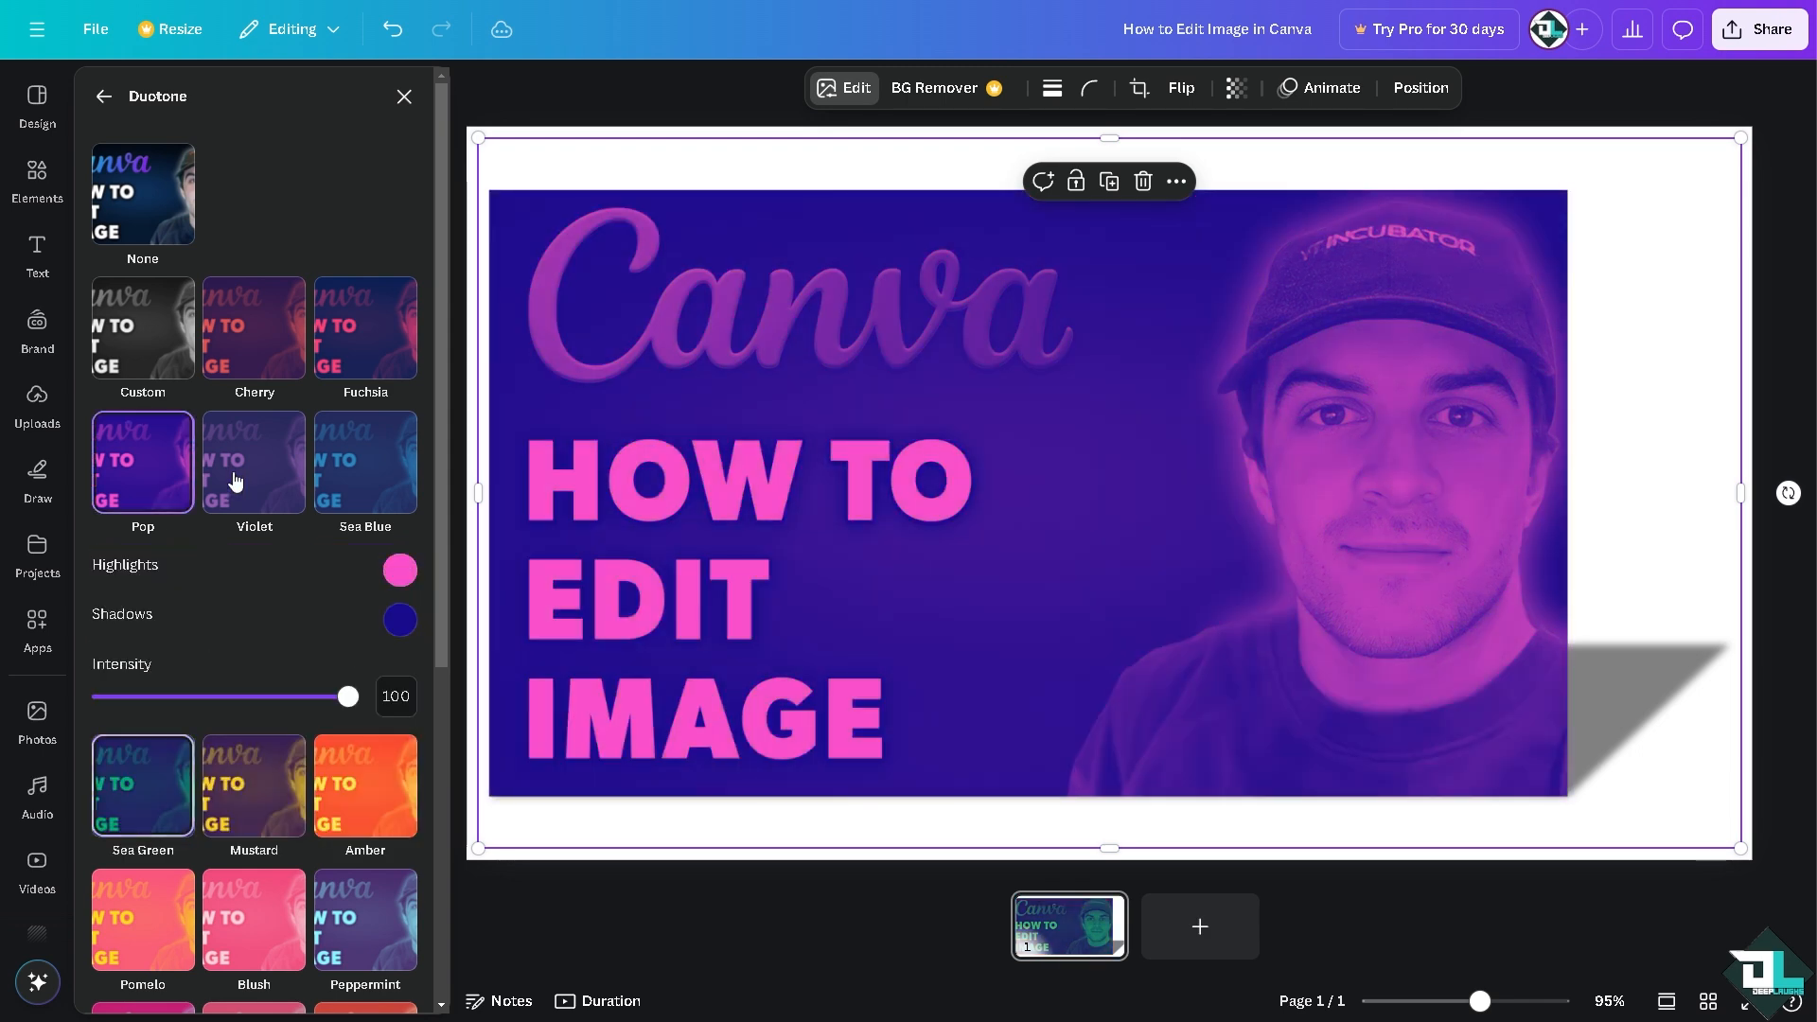
left_click(284, 470)
left_click(361, 466)
scroll(290, 599, "down", 4)
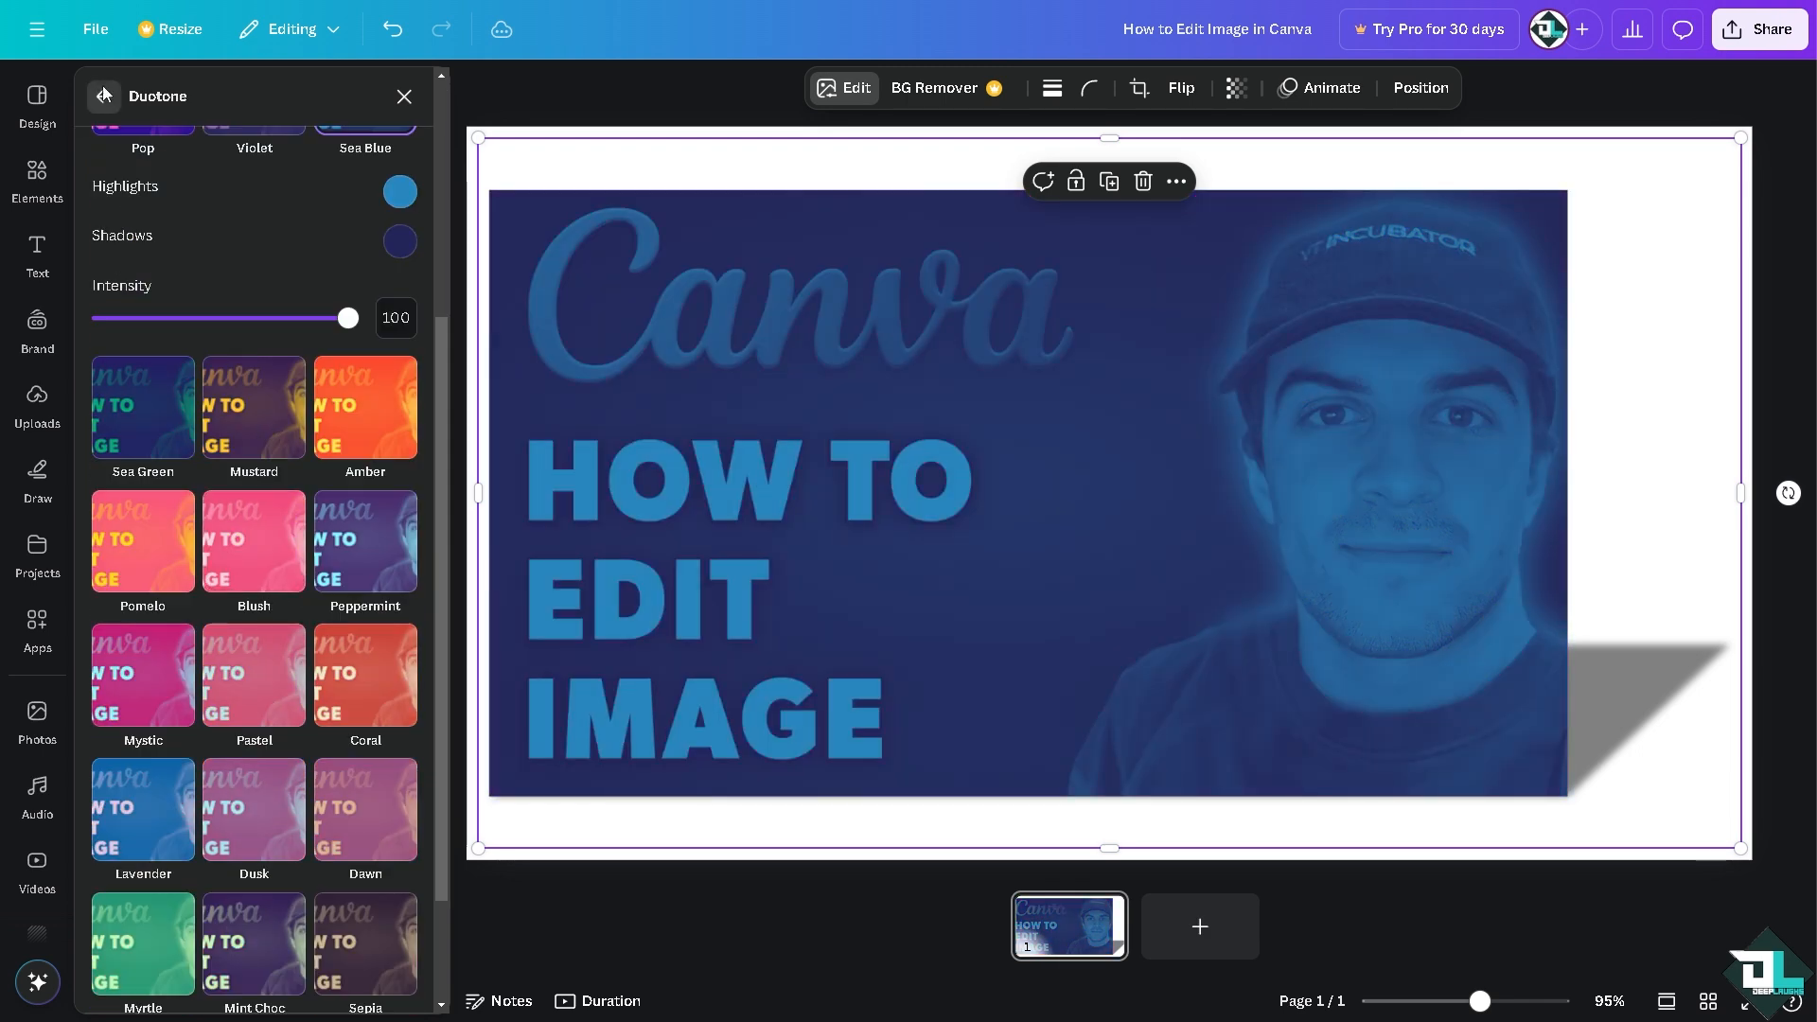
left_click(104, 95)
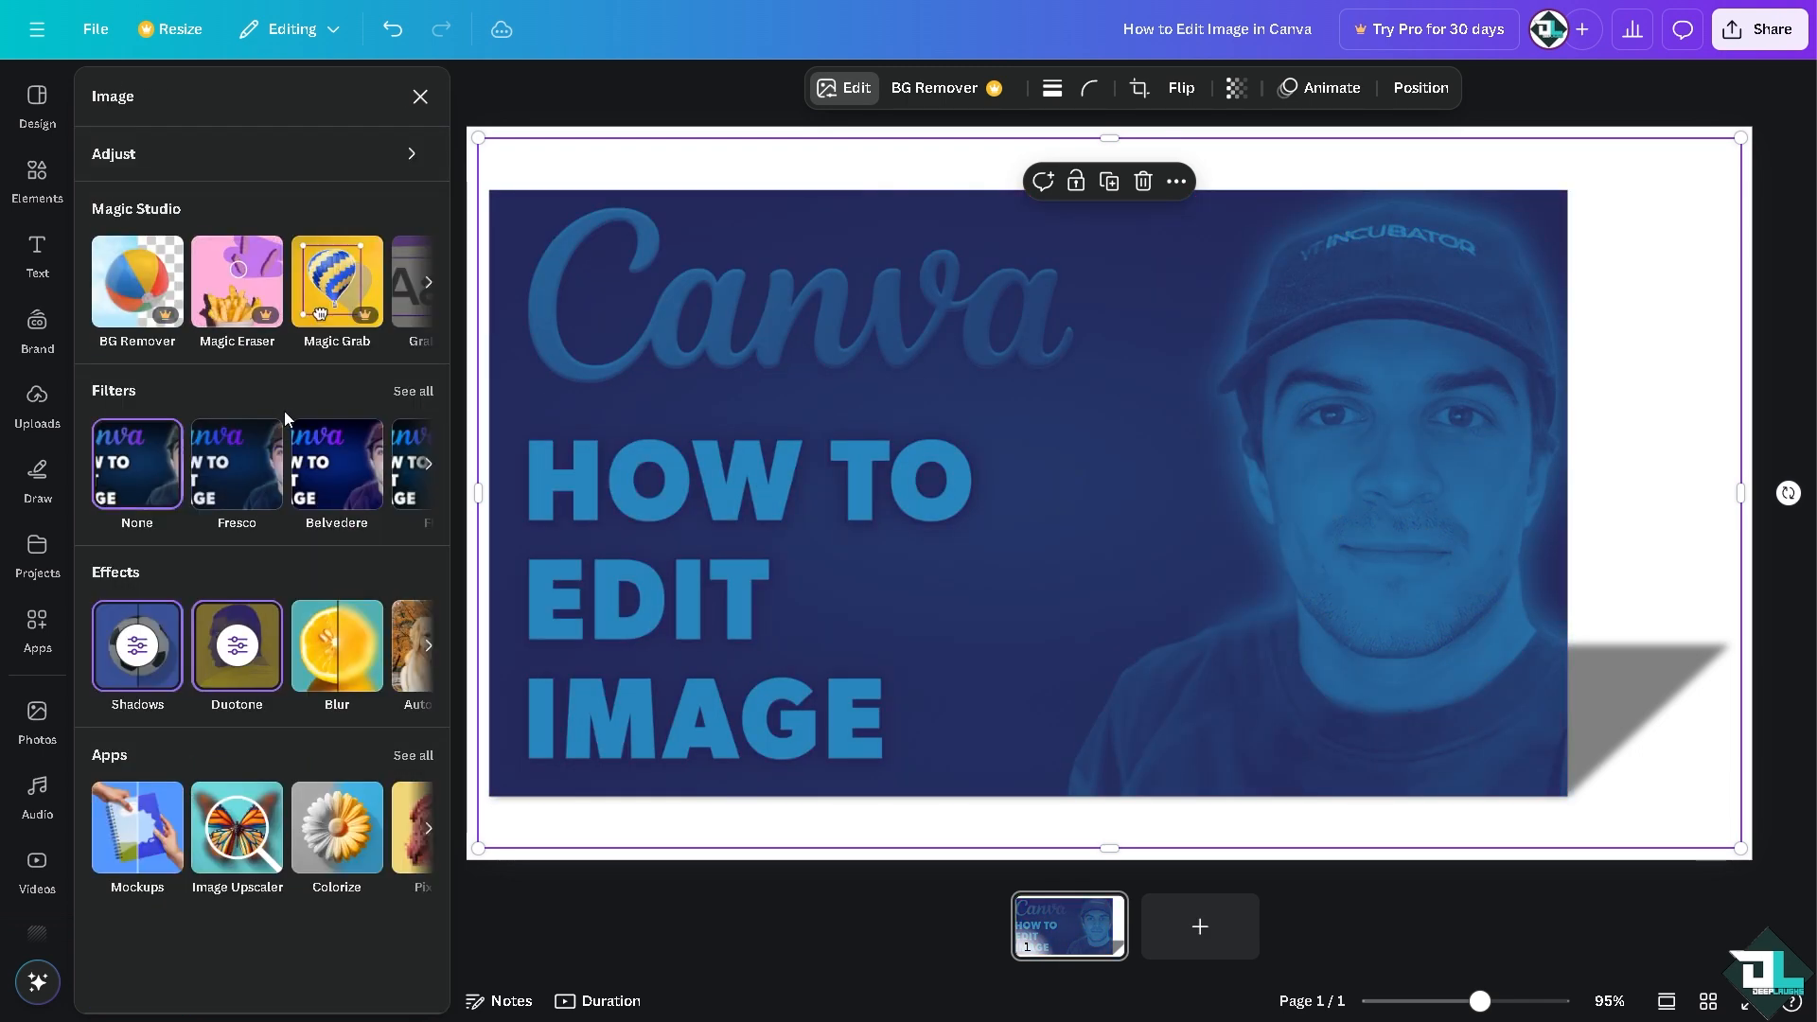
left_click(352, 644)
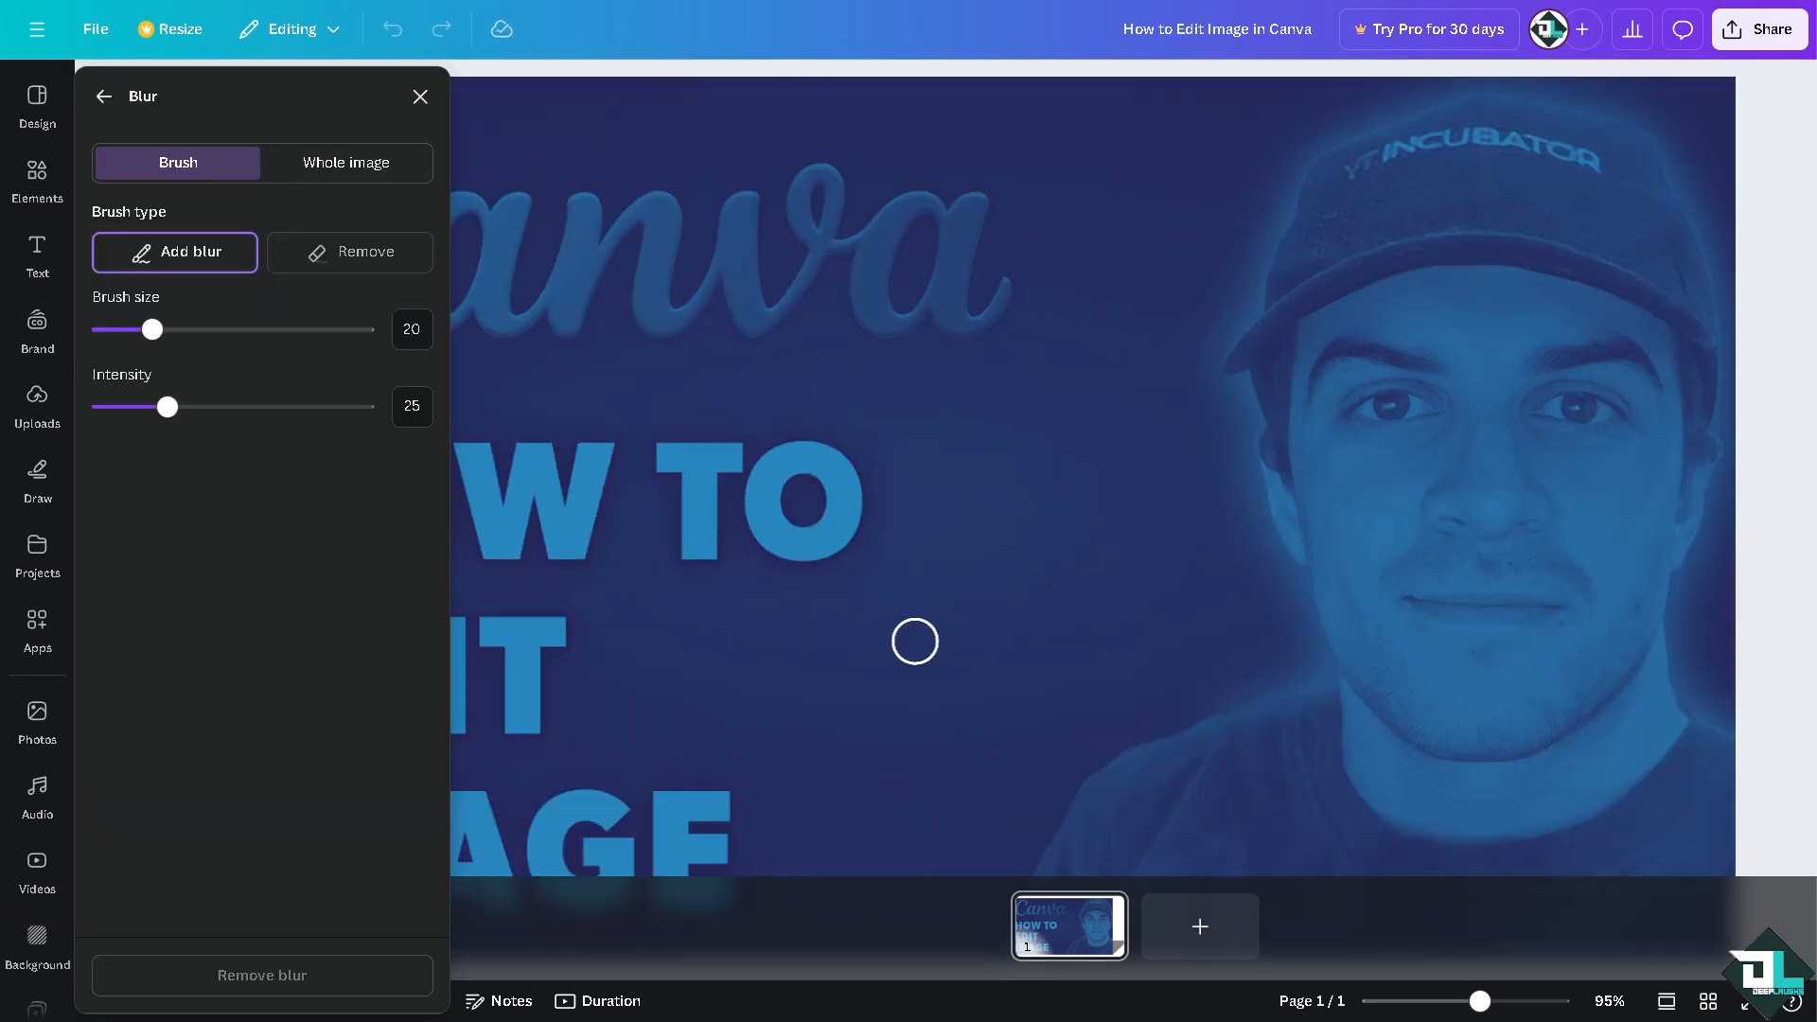
key("ctrl+minus")
key("ctrl+minus")
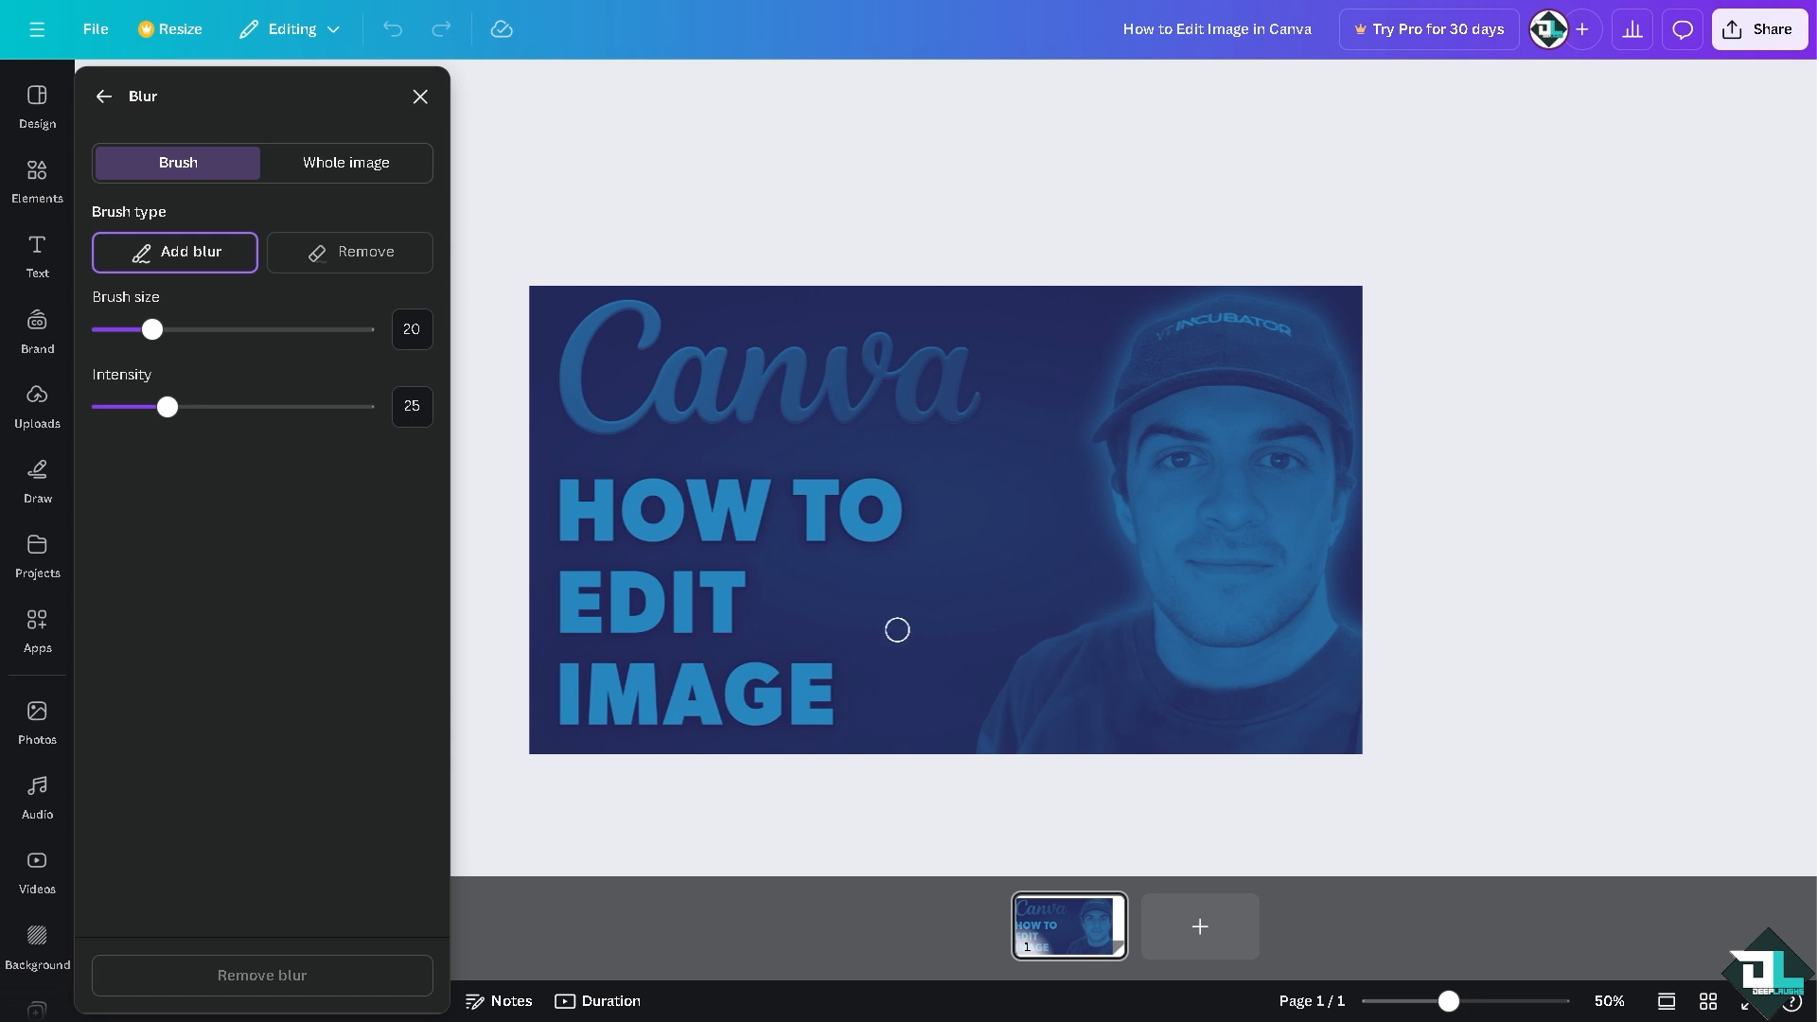
left_click(421, 95)
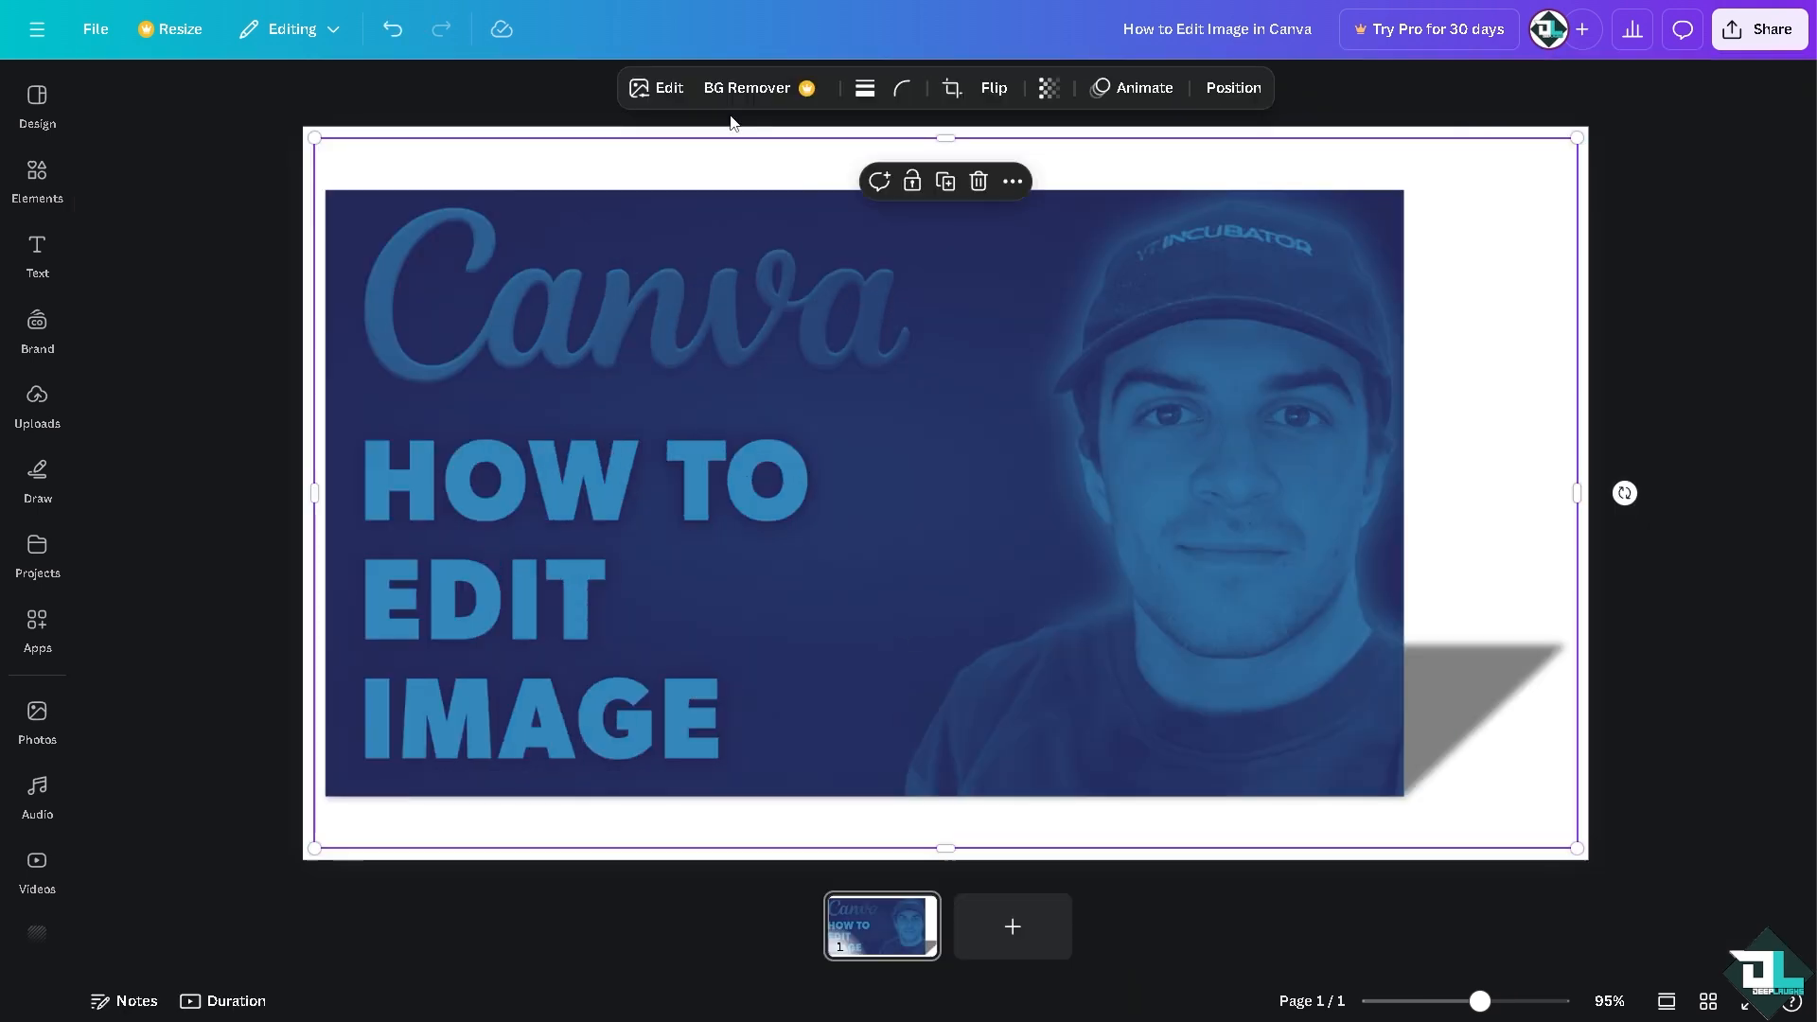
Step: Undo all the duotone changes to restore the picture's original colours, keeping the Backdrop shadow
left_click(402, 39)
left_click(401, 40)
left_click(401, 39)
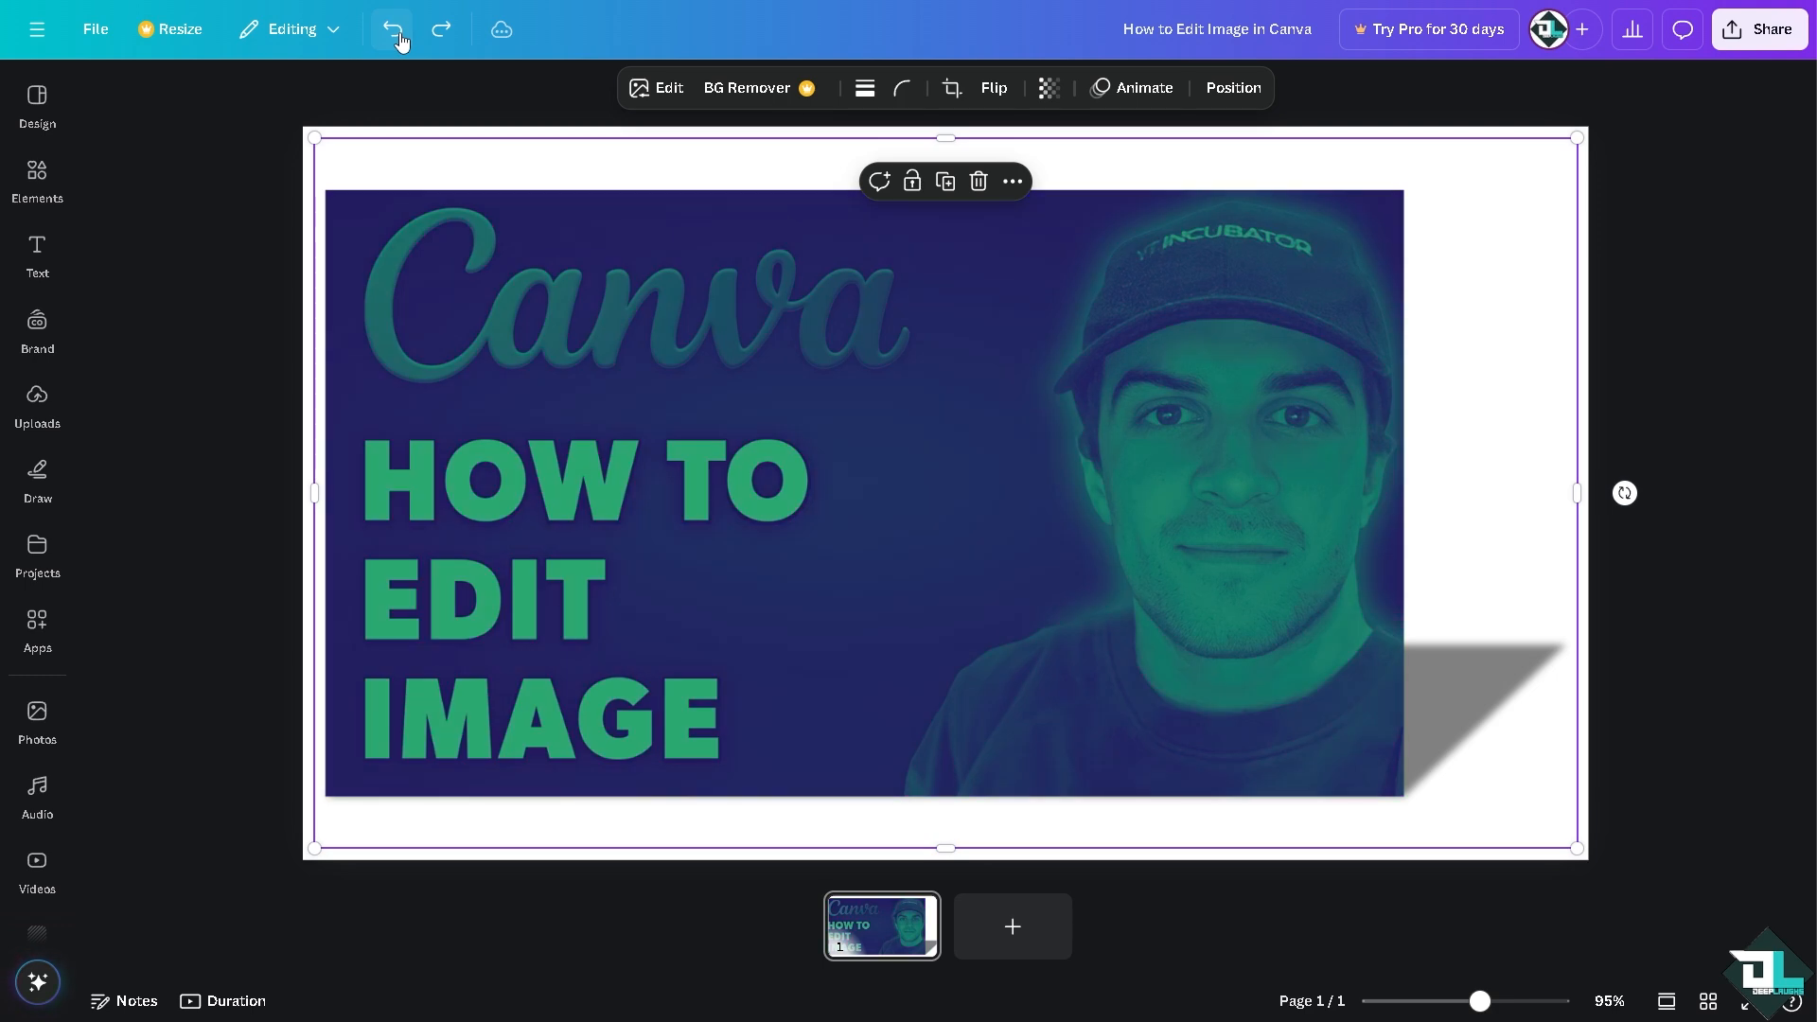
left_click(400, 40)
left_click(400, 40)
left_click(400, 40)
left_click(400, 40)
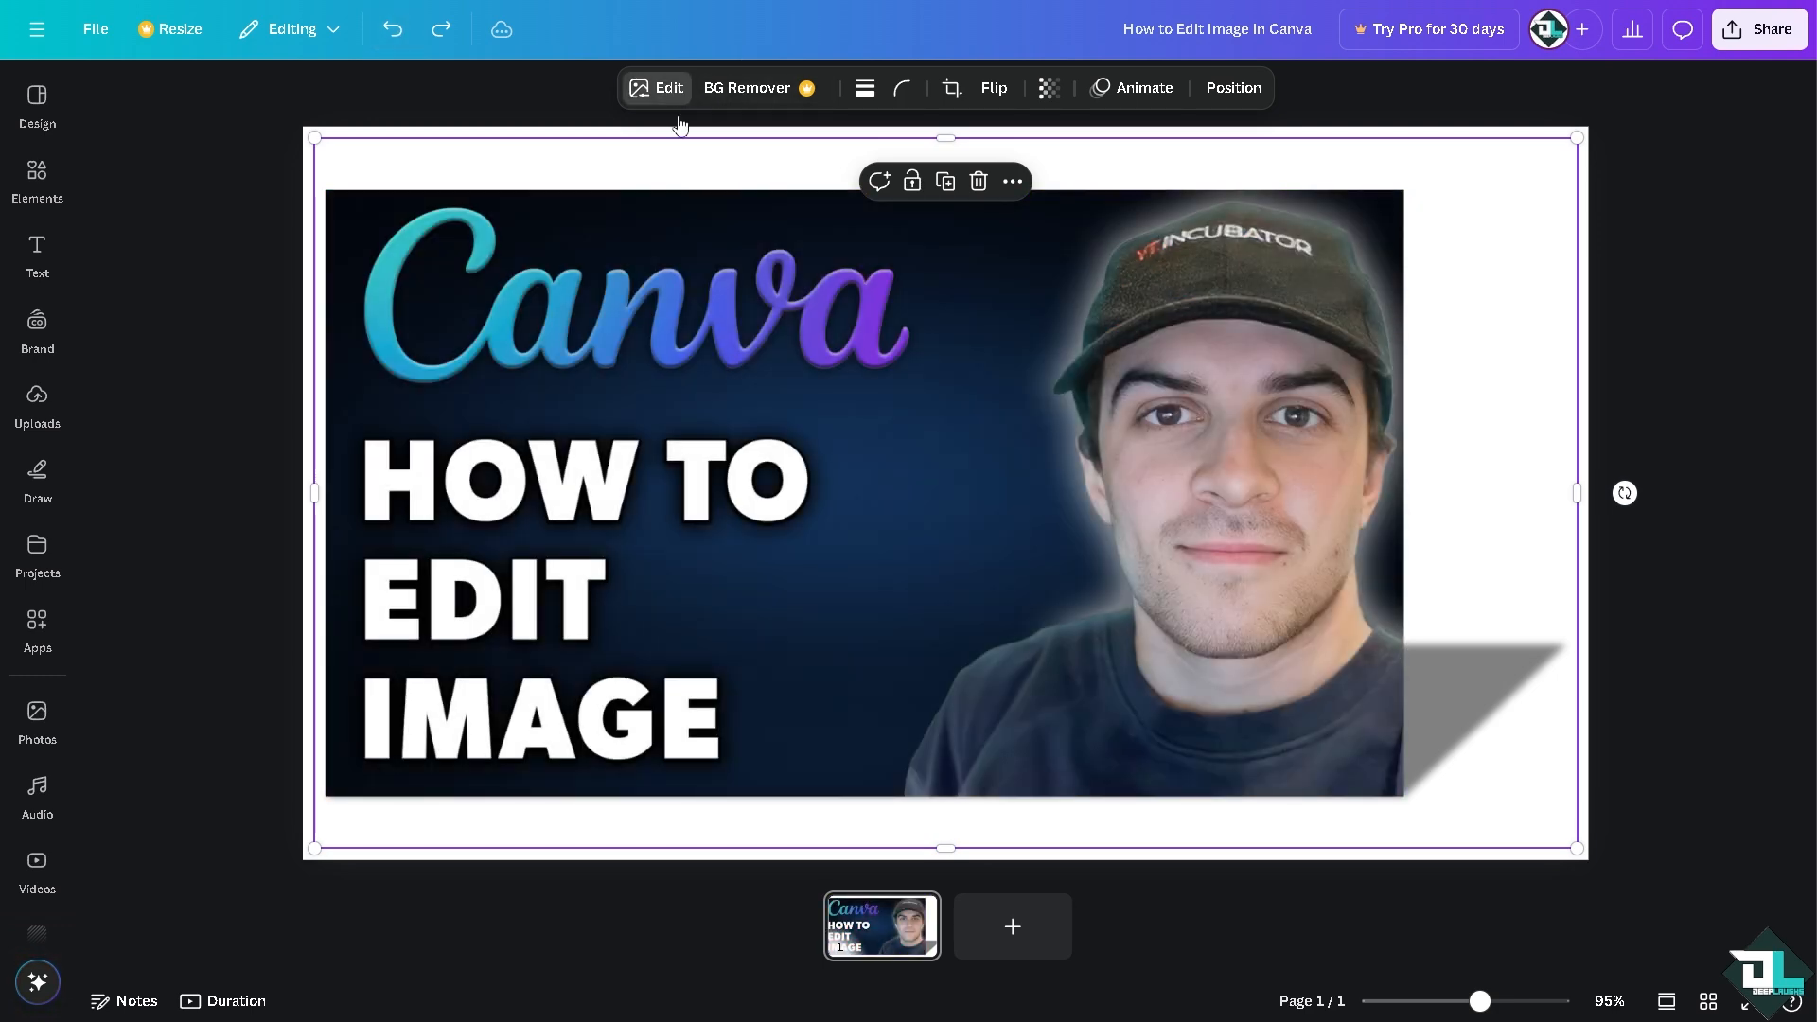
Step: Blur the HOW TO EDIT IMAGE text and the Canva lettering with the Blur effect's brush at size 98
left_click(669, 88)
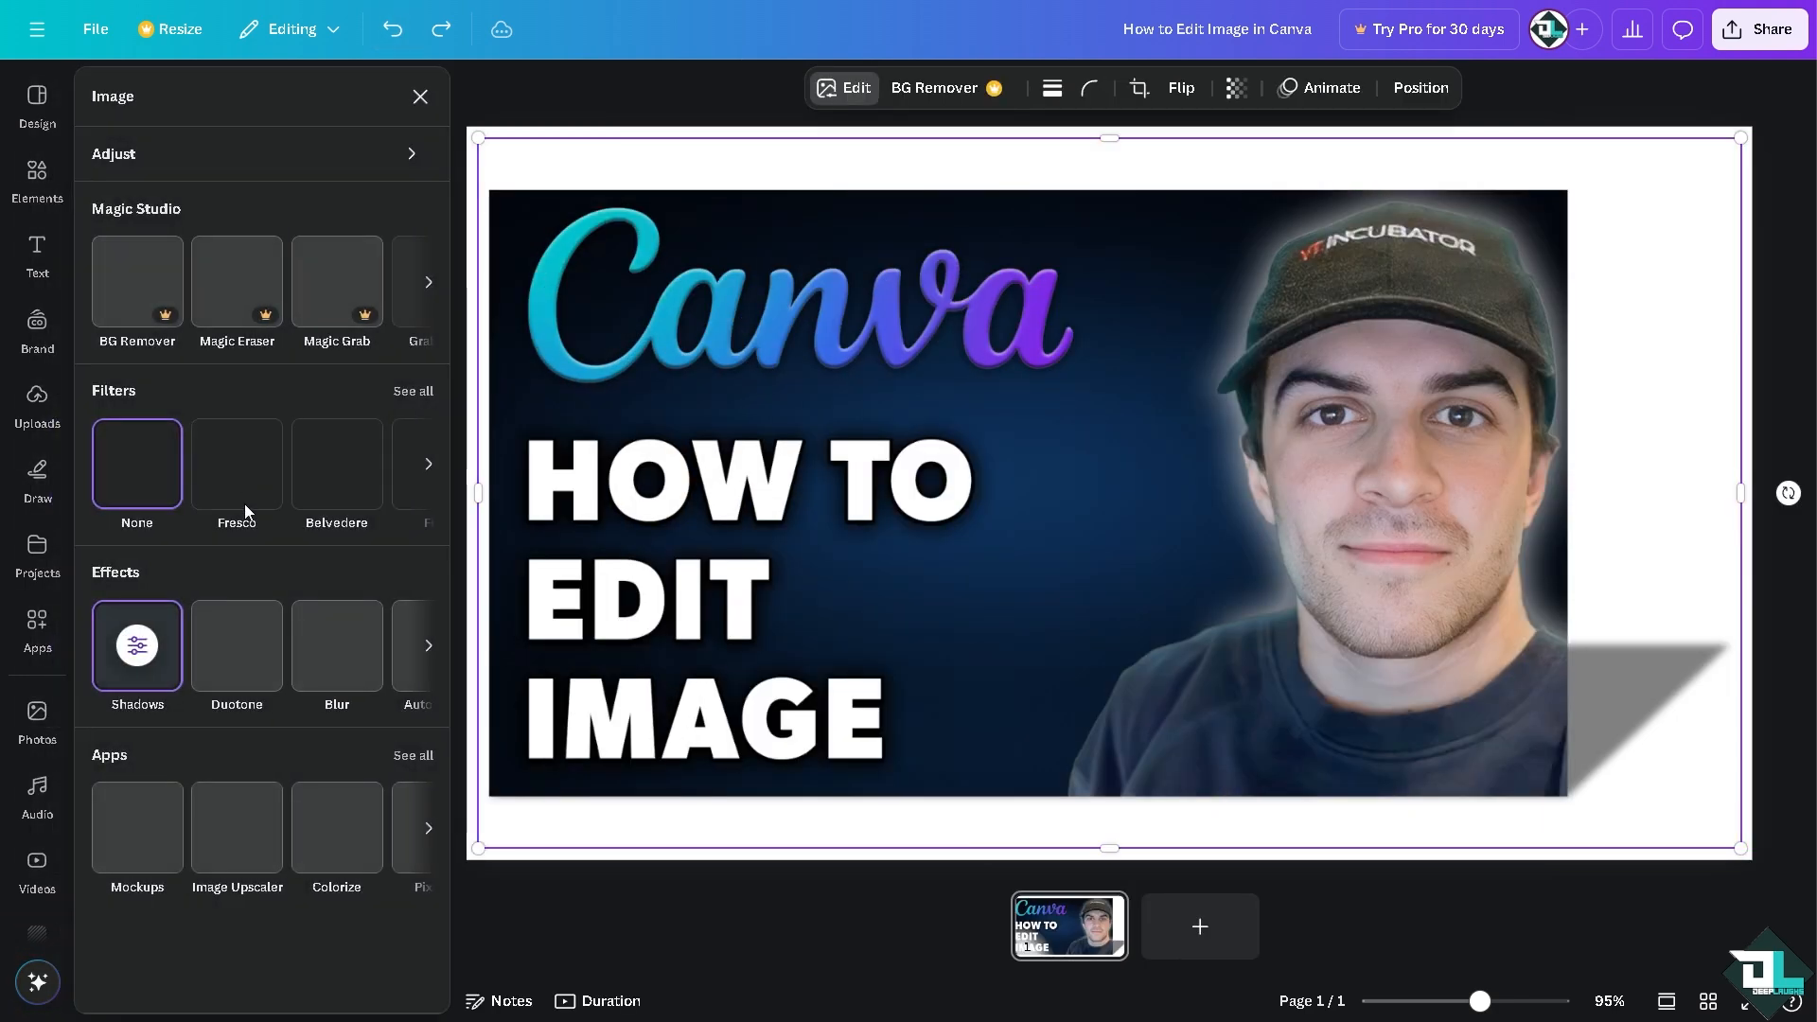
left_click(333, 672)
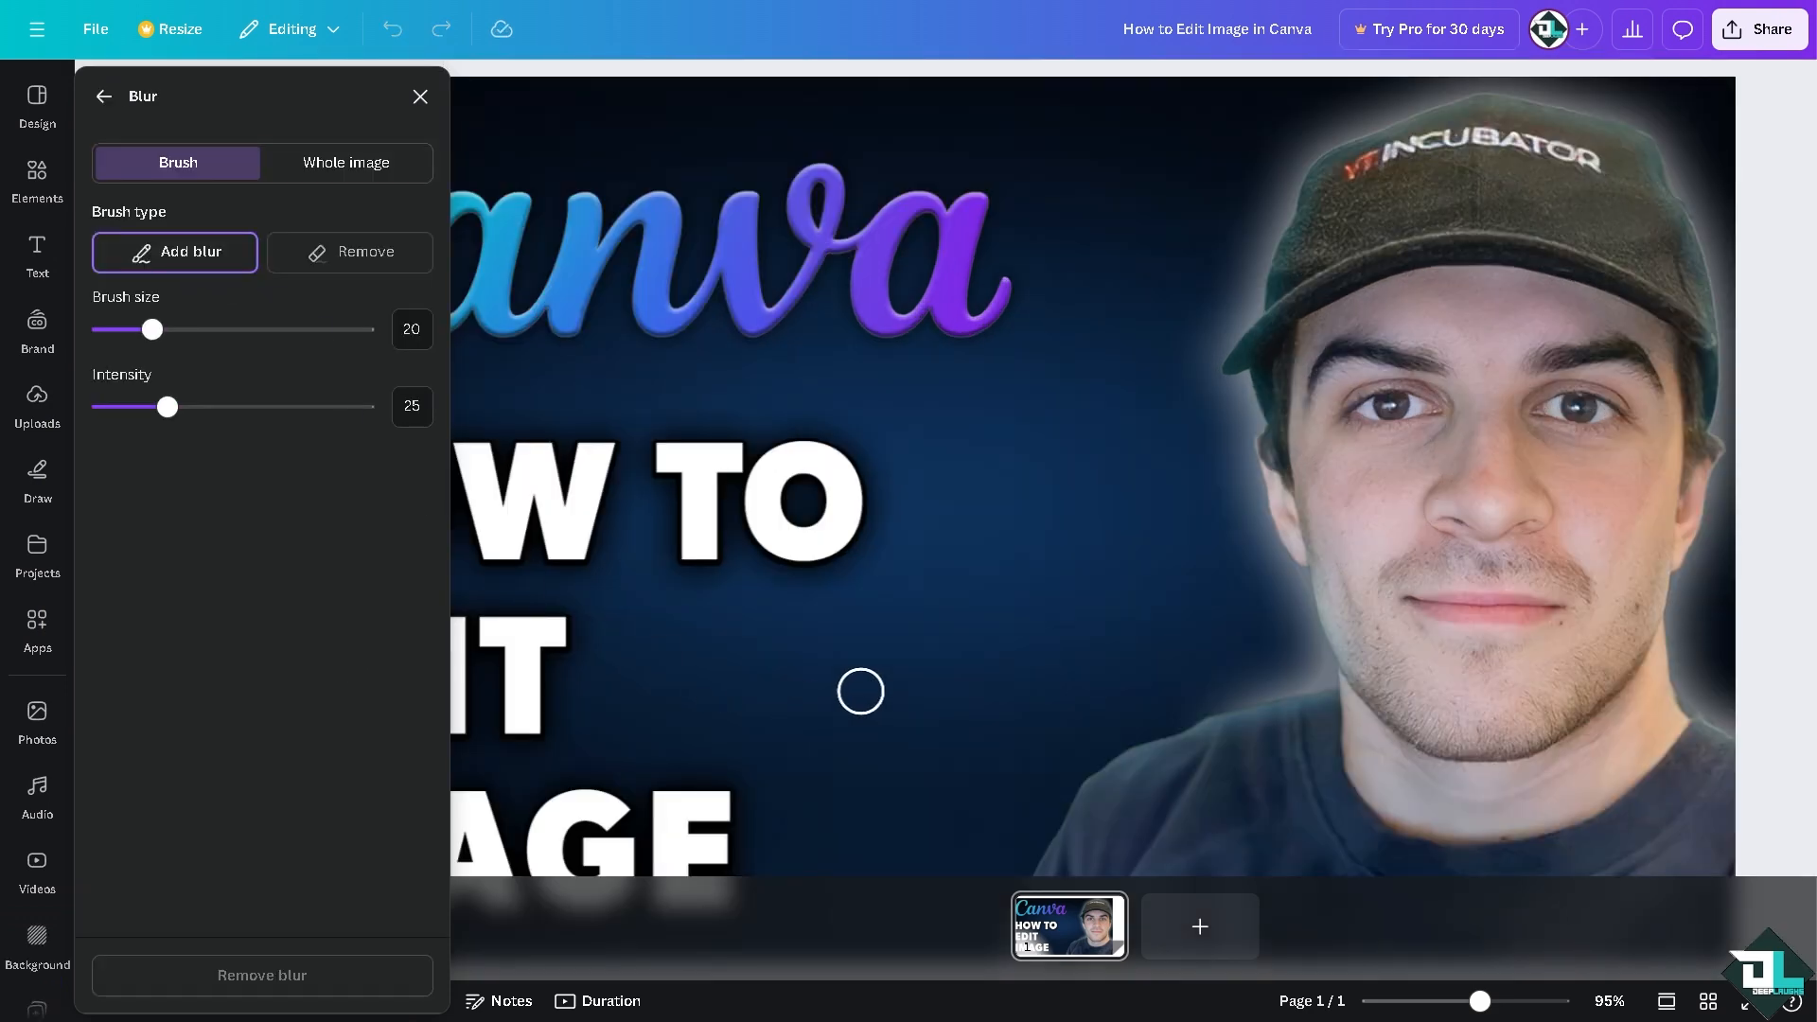
scroll(860, 692, "up", 1)
scroll(860, 692, "down", 3)
scroll(860, 692, "up", 3)
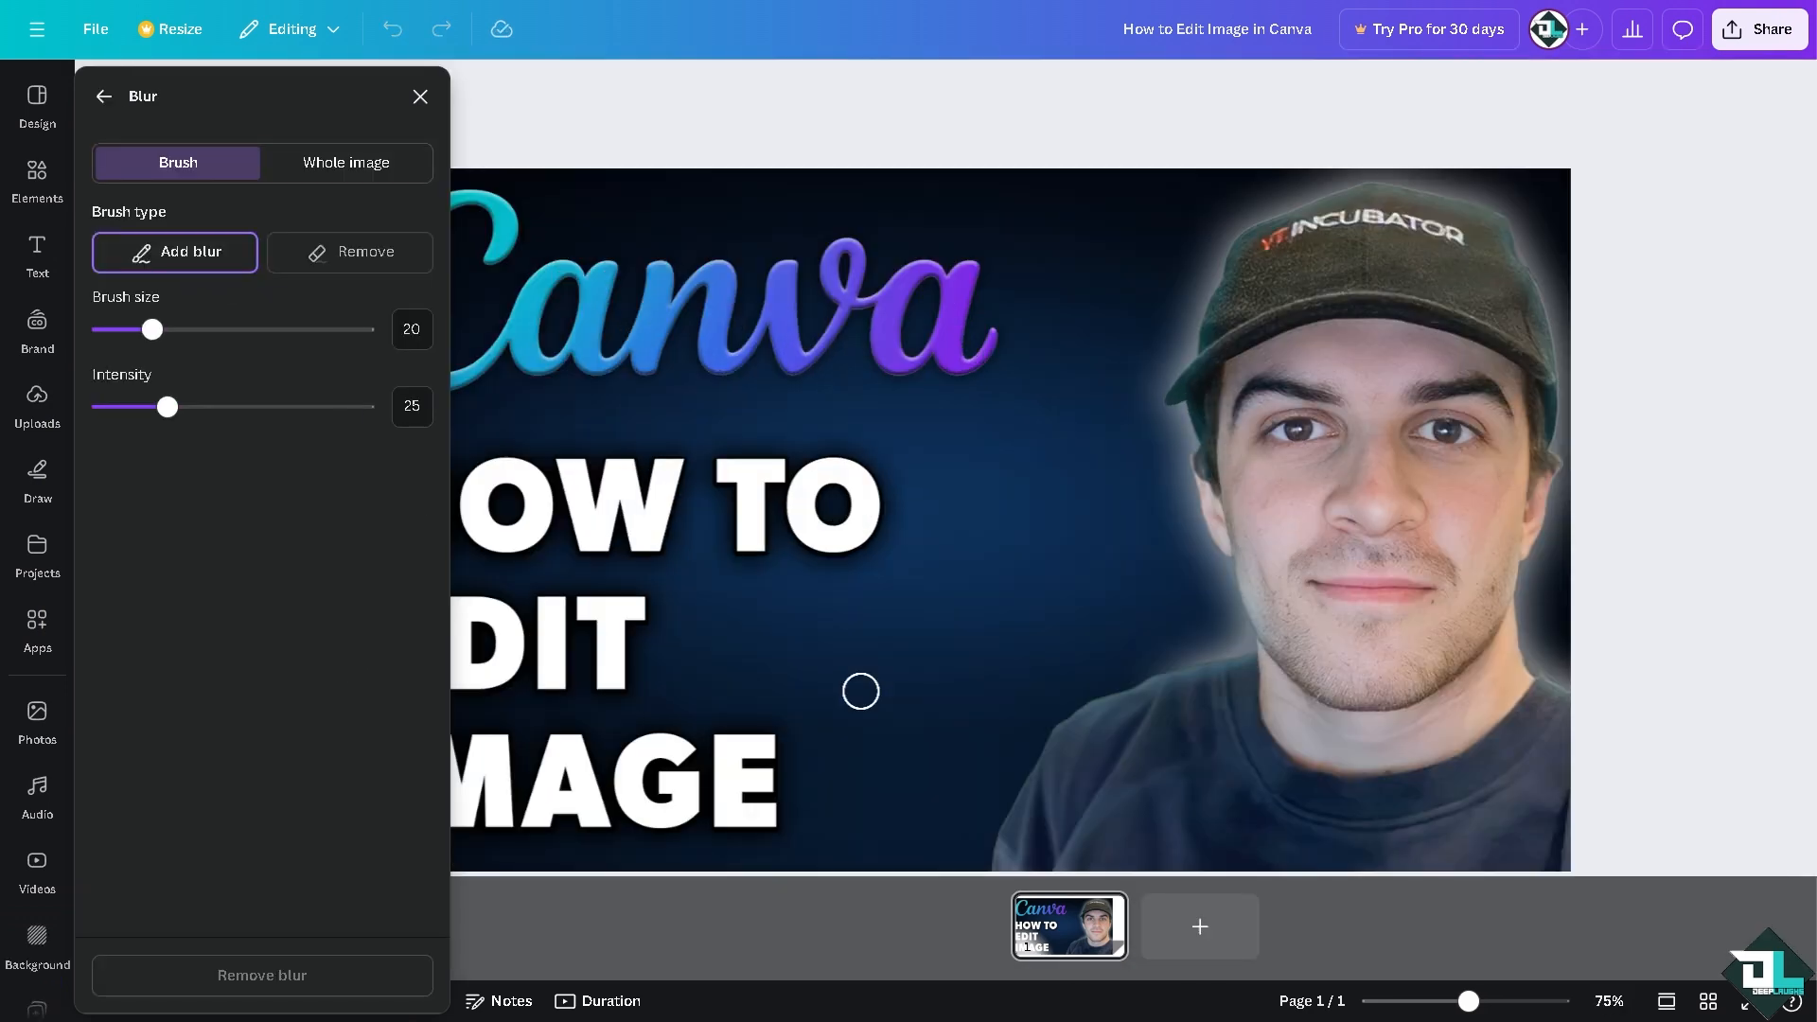
scroll(860, 691, "down", 2)
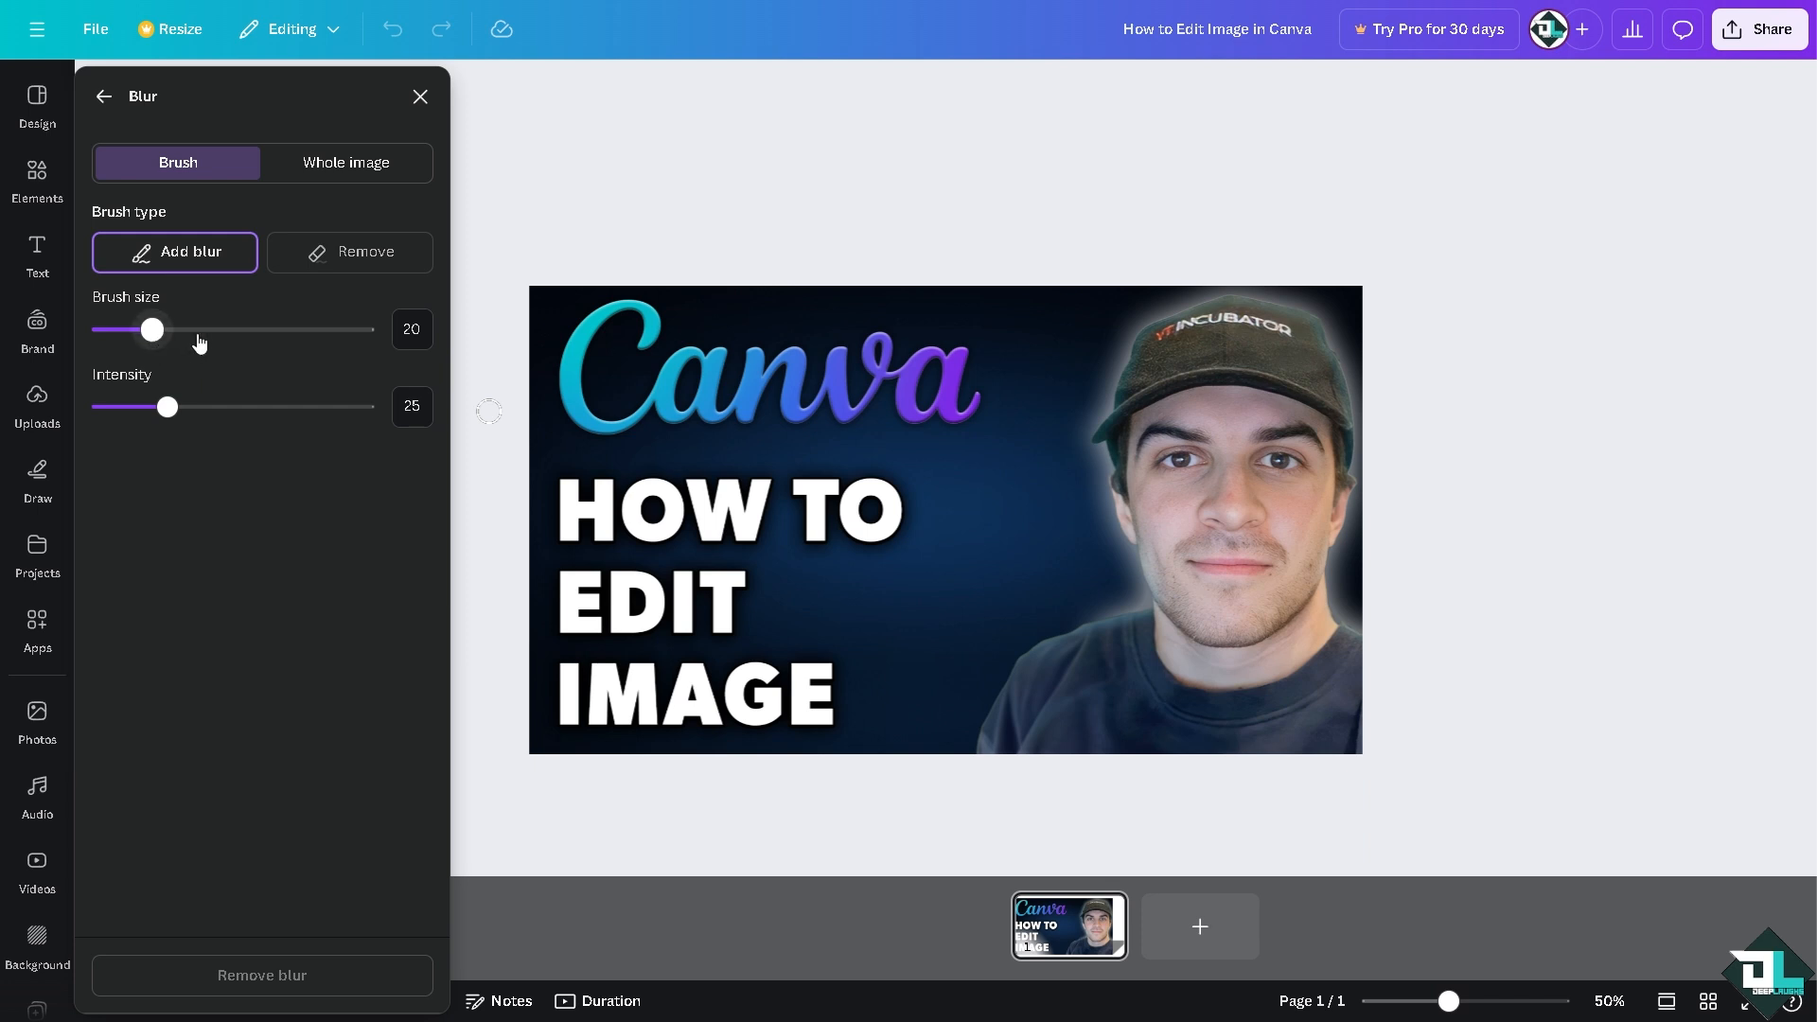
left_click_drag(208, 338, 358, 333)
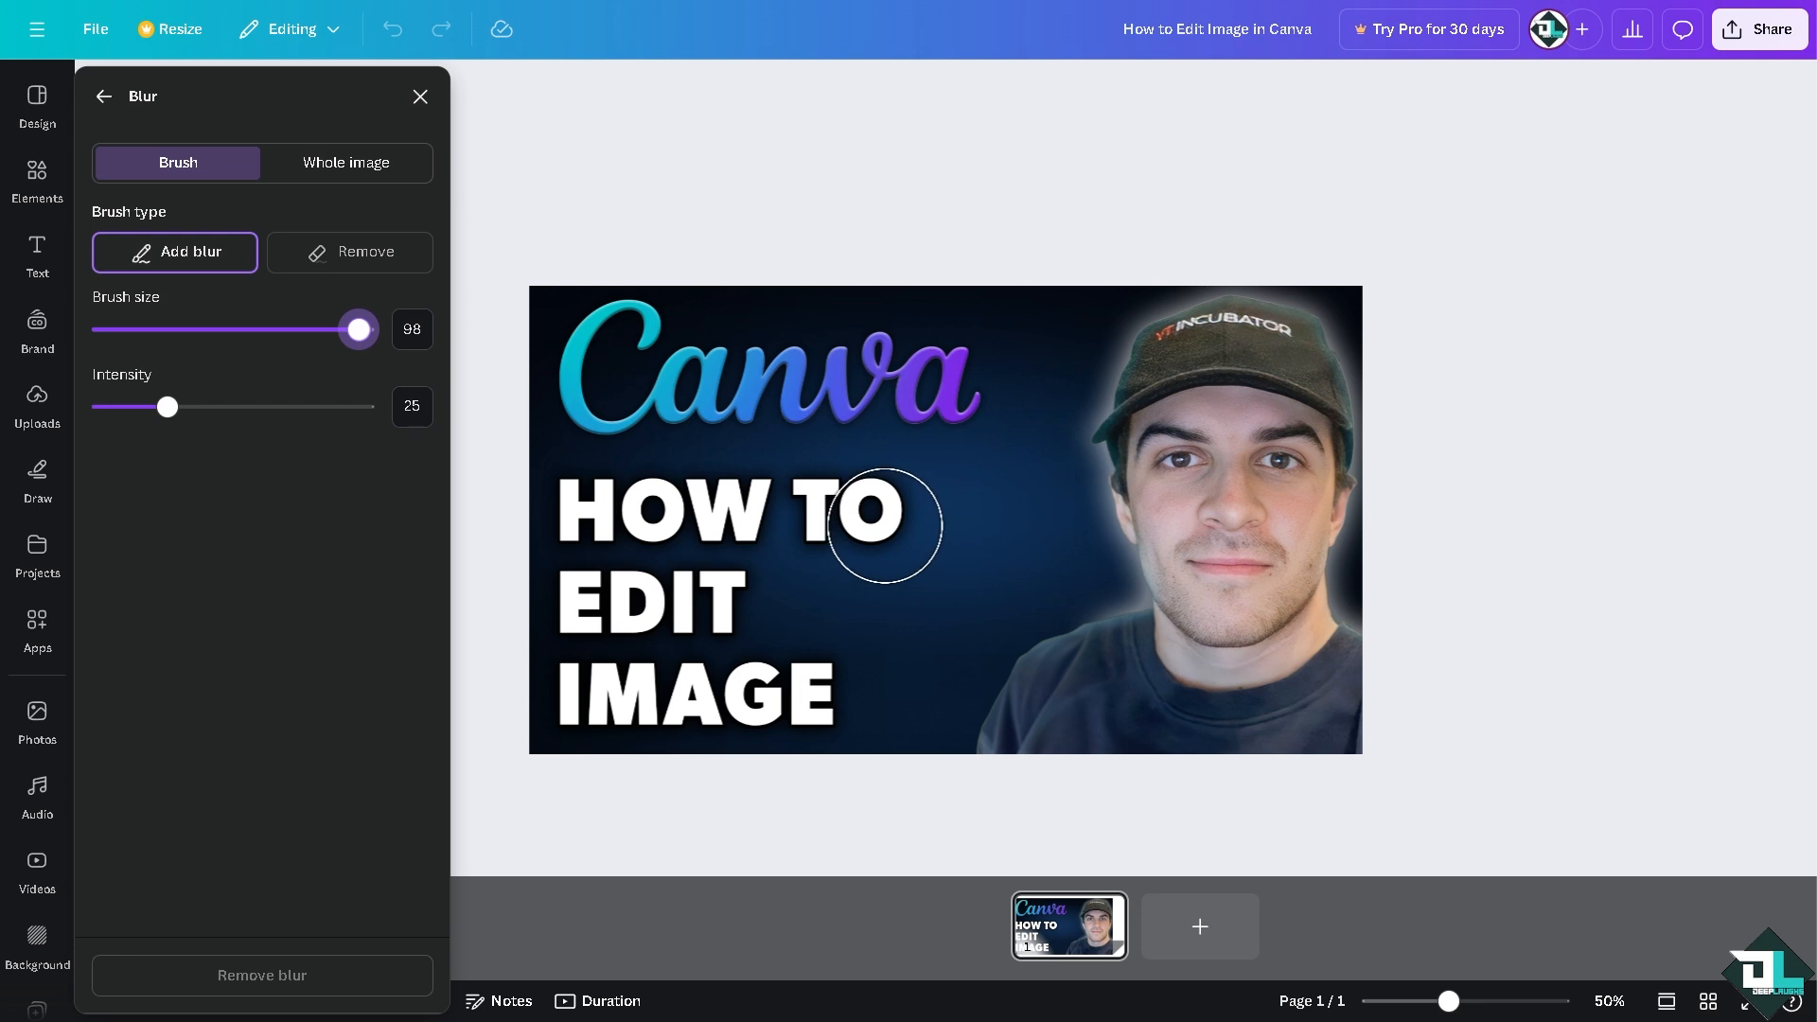
mouse_move(883, 519)
left_mouse_down()
mouse_move(567, 511)
mouse_move(571, 592)
mouse_move(623, 624)
mouse_move(698, 602)
mouse_move(600, 592)
mouse_move(783, 692)
mouse_move(592, 681)
mouse_move(567, 711)
left_mouse_up()
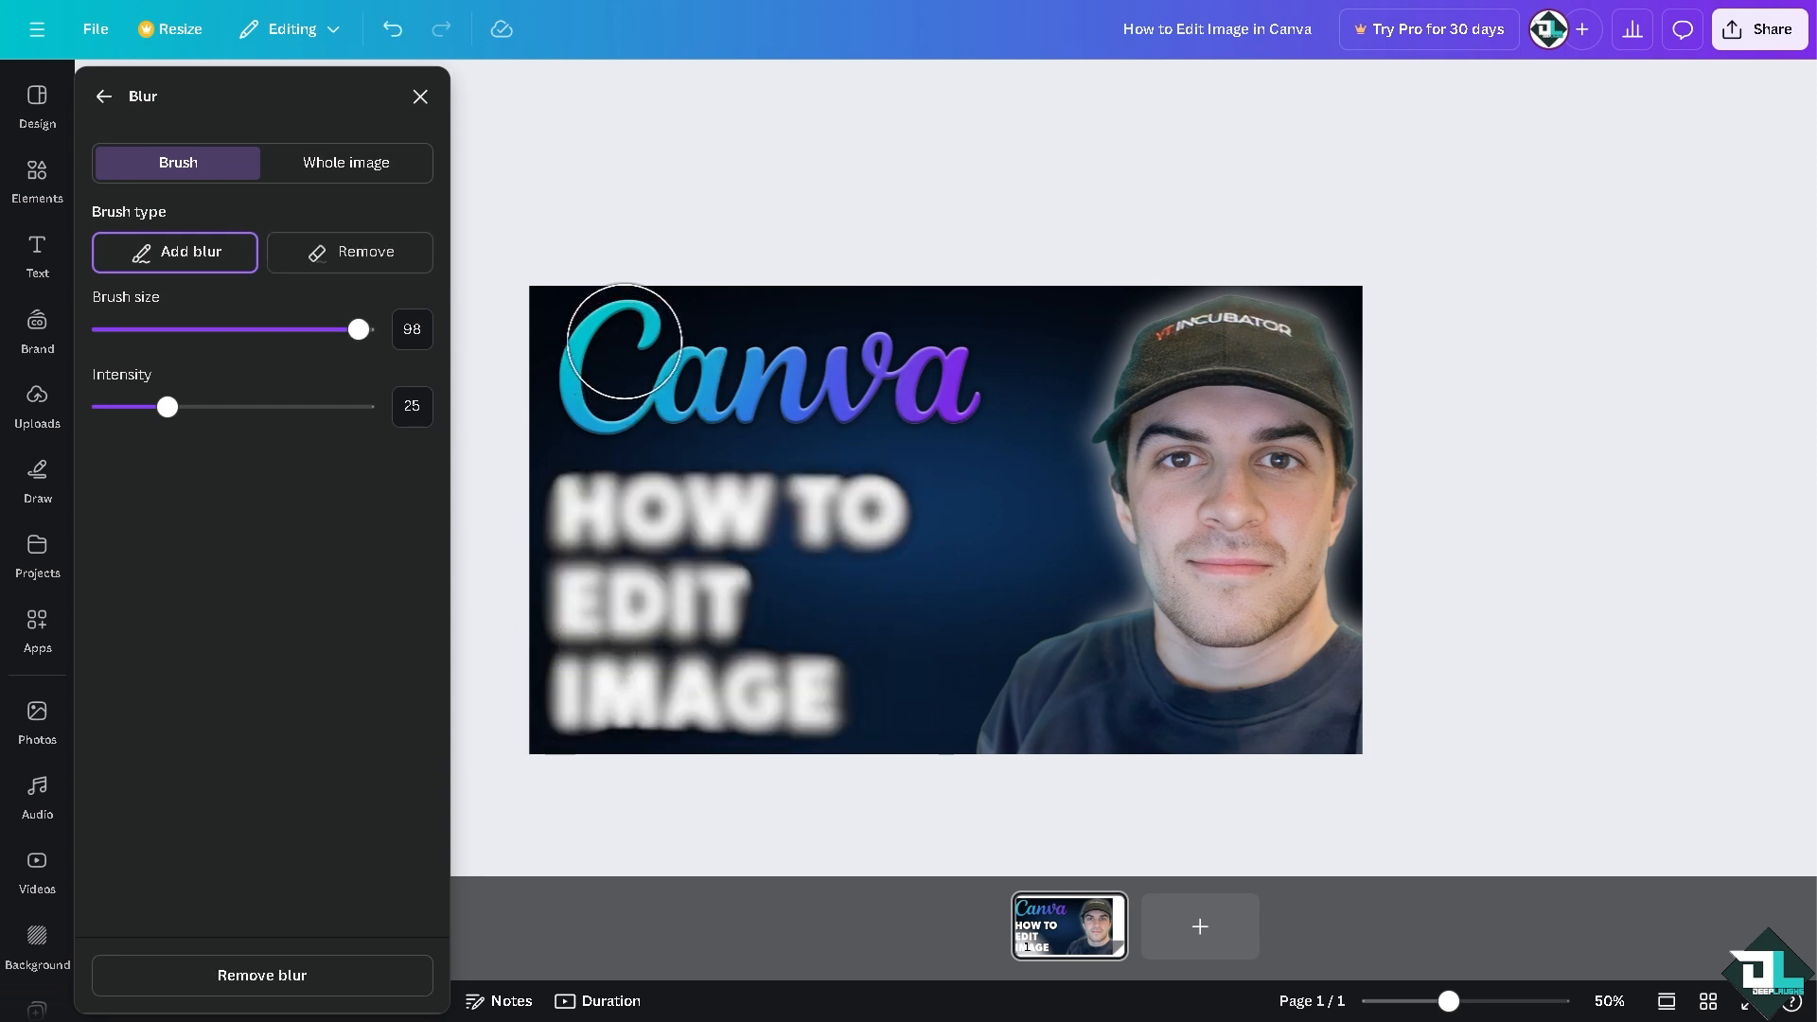
mouse_move(616, 346)
left_mouse_down()
mouse_move(592, 381)
mouse_move(839, 397)
mouse_move(953, 377)
mouse_move(598, 325)
mouse_move(600, 355)
left_mouse_up()
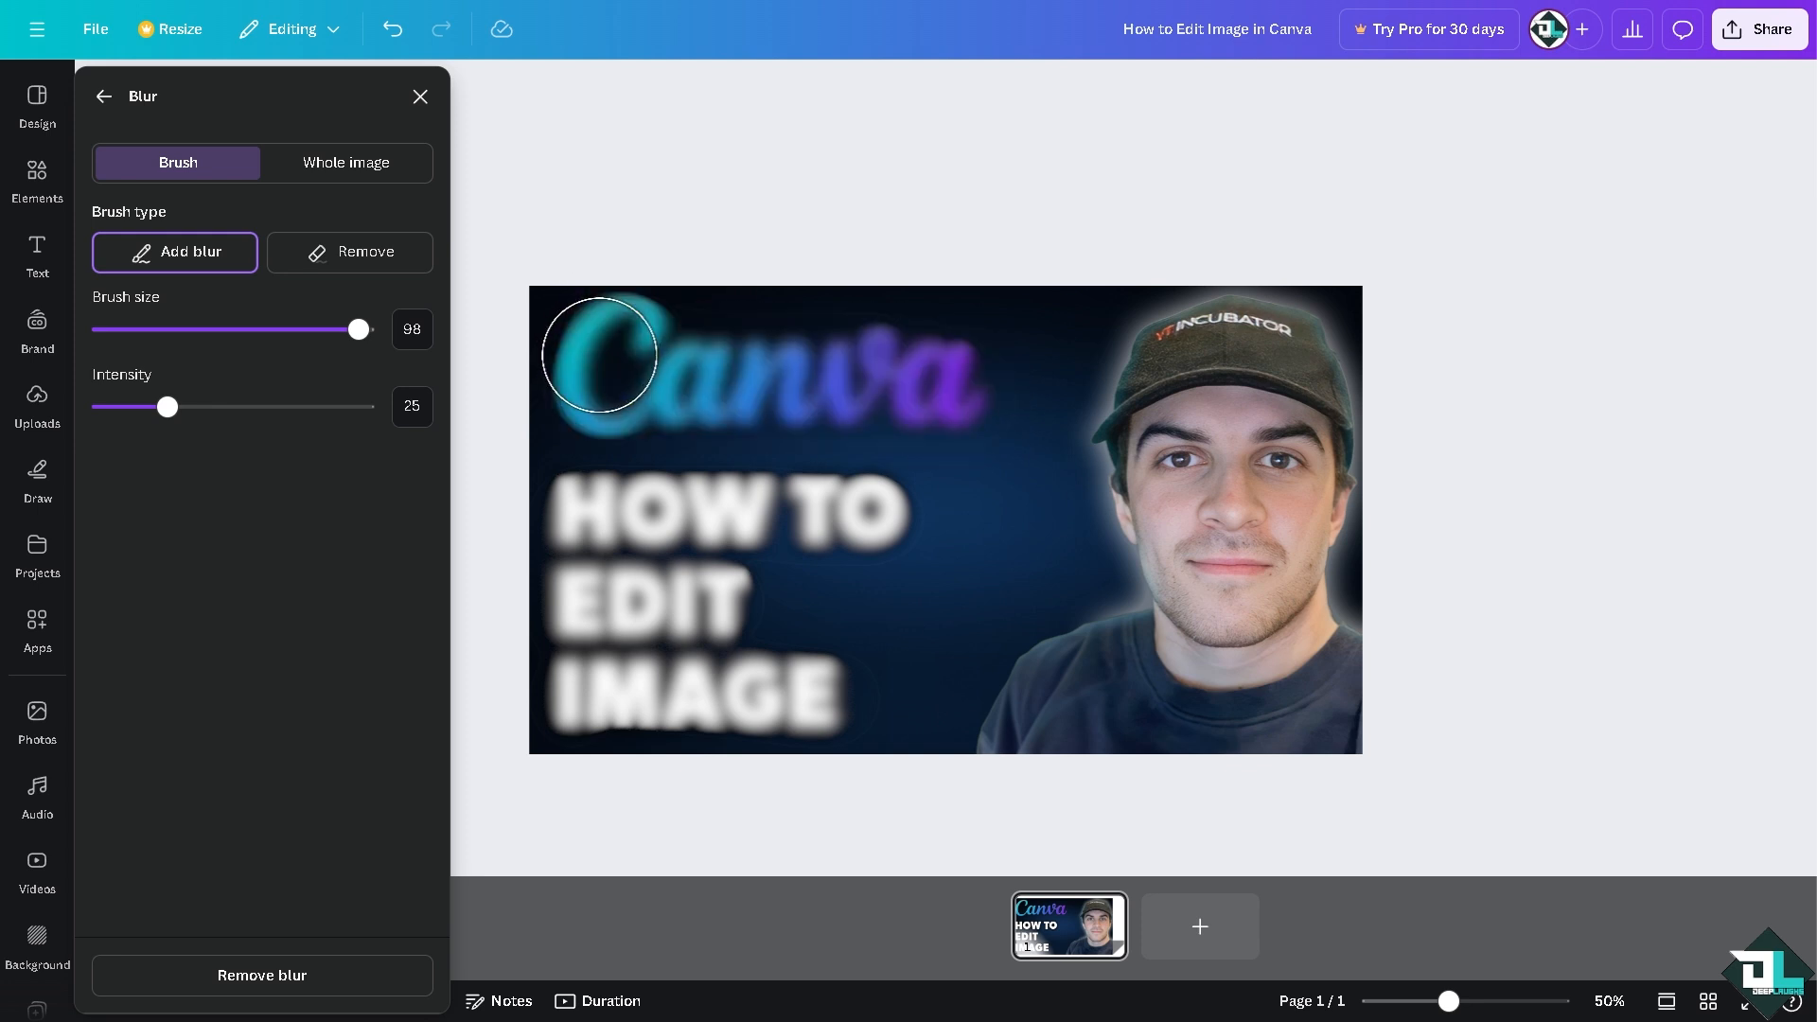
Step: Try the Blur effect's whole-image mode at intensity 0 and return to the image editing options
left_click(348, 165)
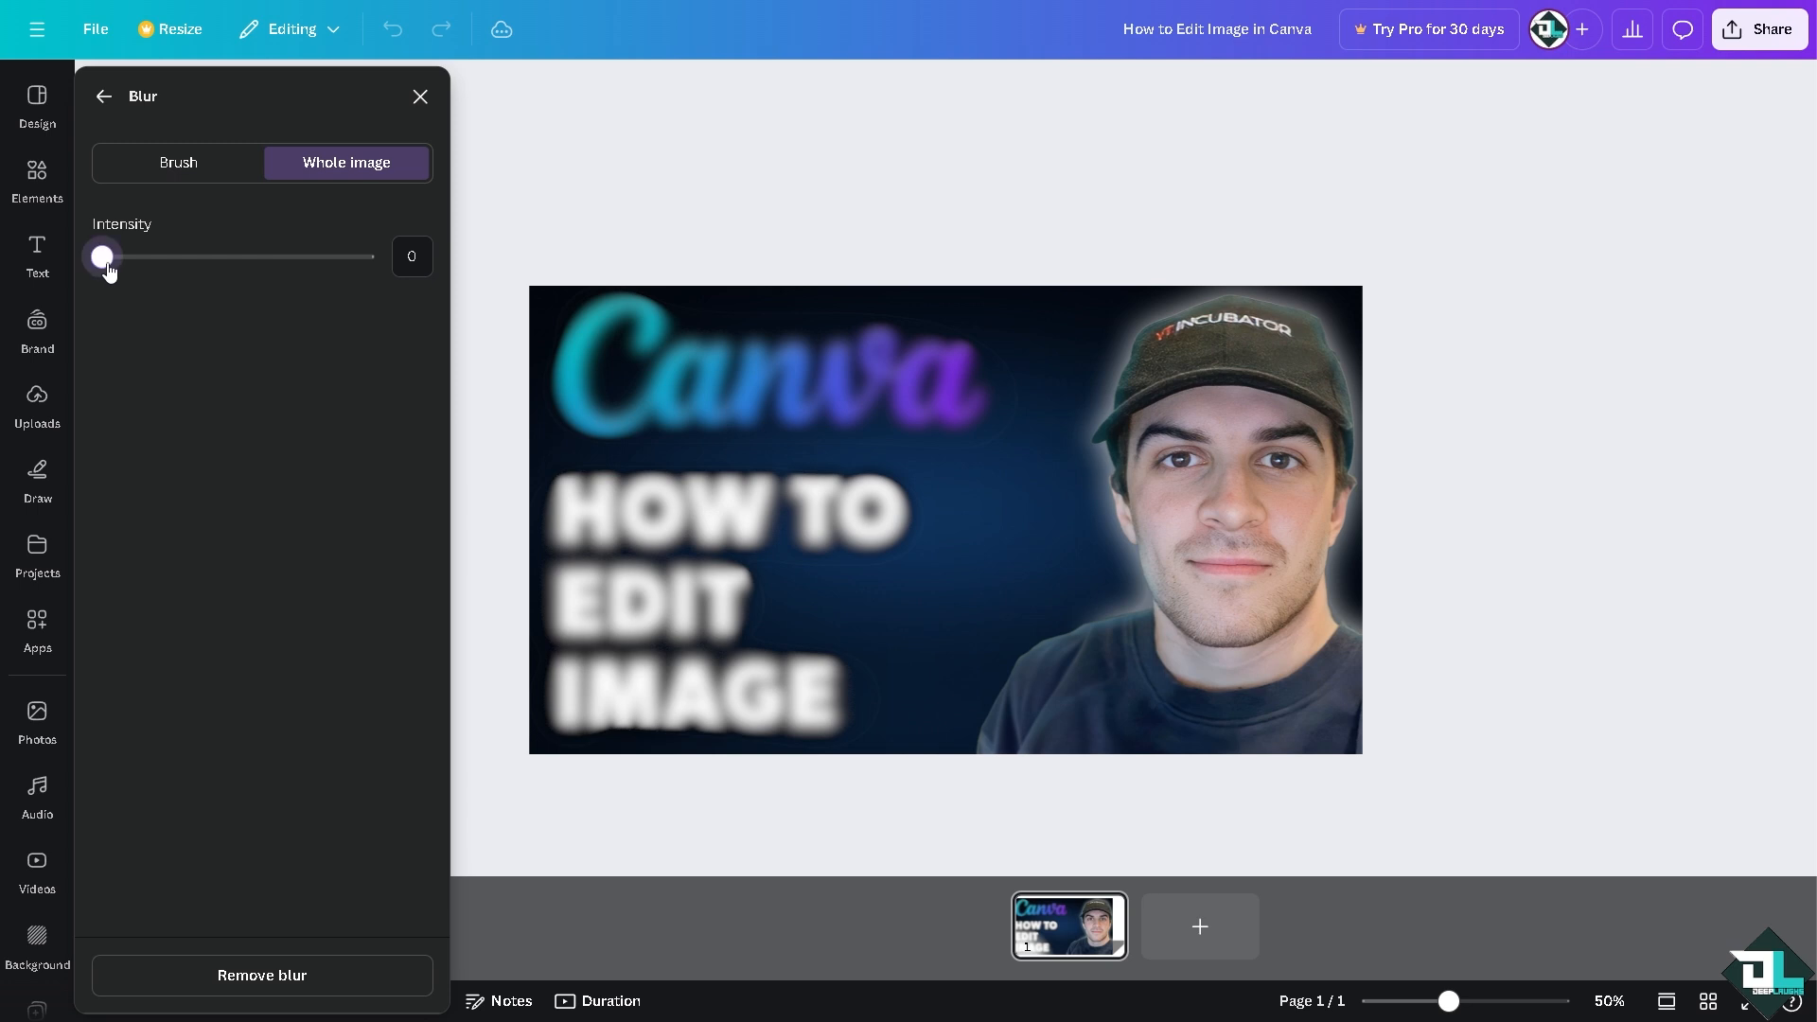
mouse_move(109, 272)
left_mouse_down()
mouse_move(335, 272)
mouse_move(102, 265)
left_mouse_up()
left_click(103, 98)
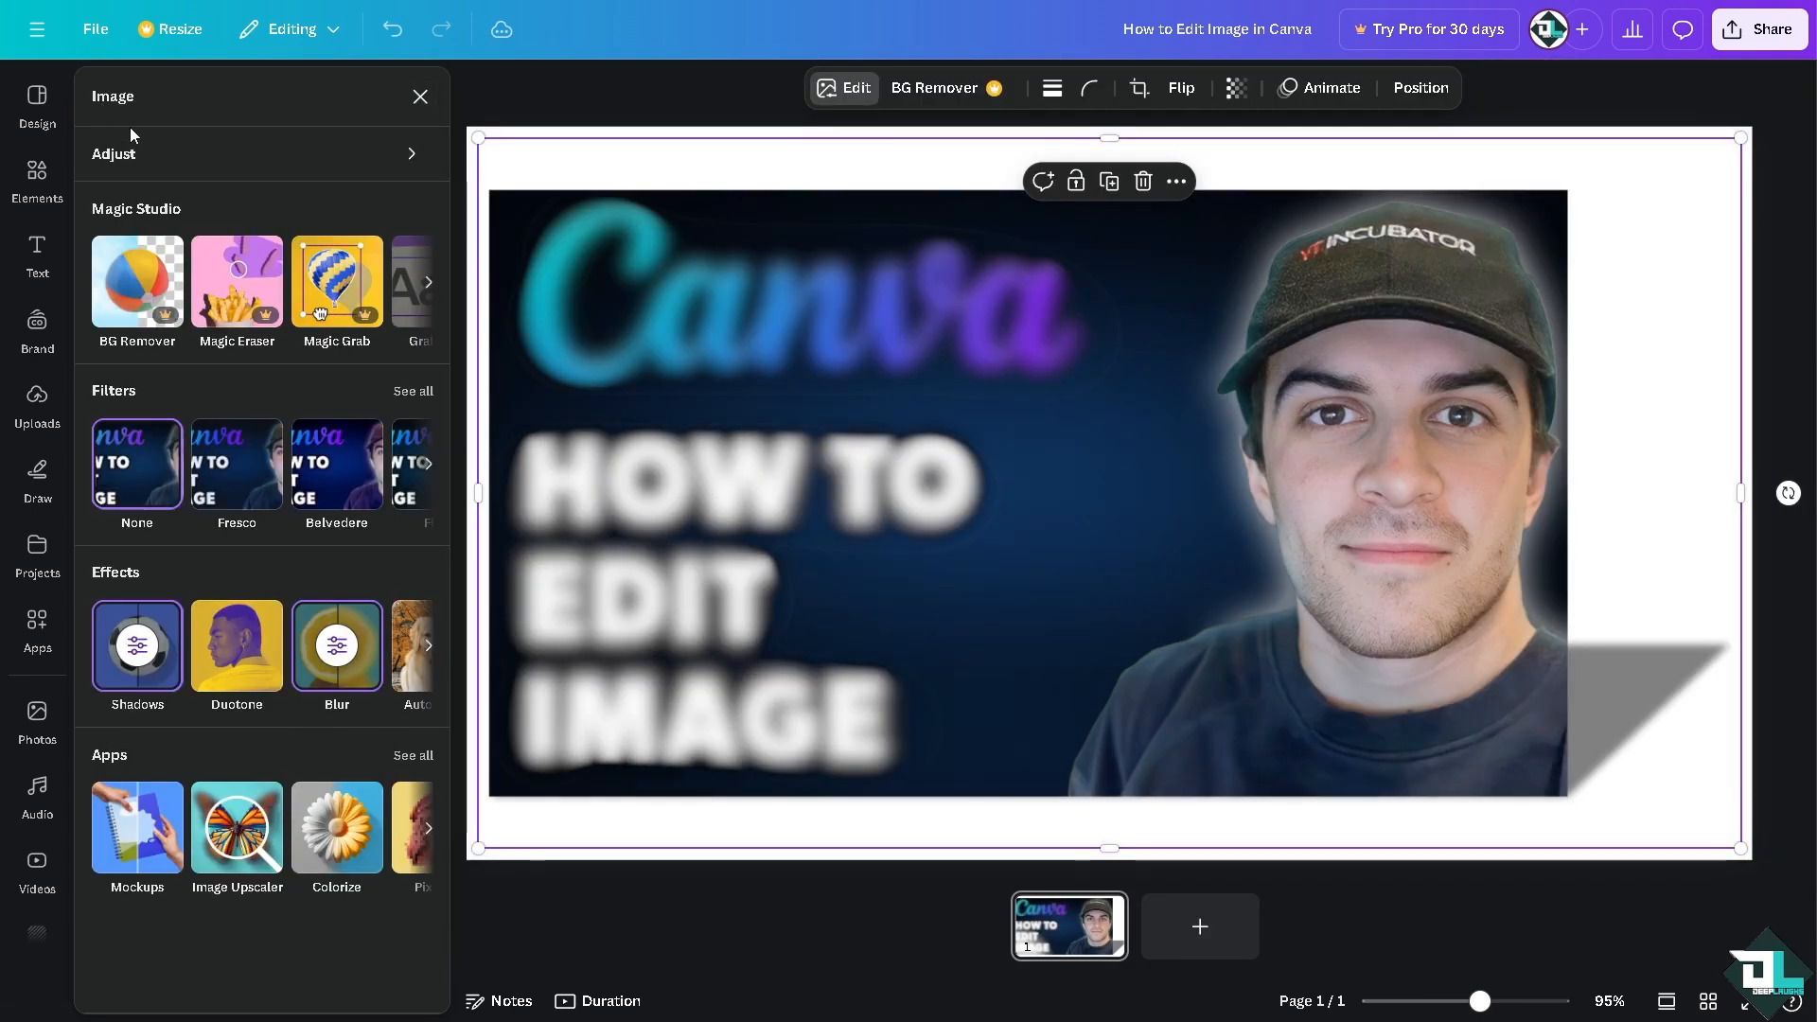
Step: Pixelate the picture with the Pixelify app at a Pixel Scale of 33 and replace the original
left_click(415, 755)
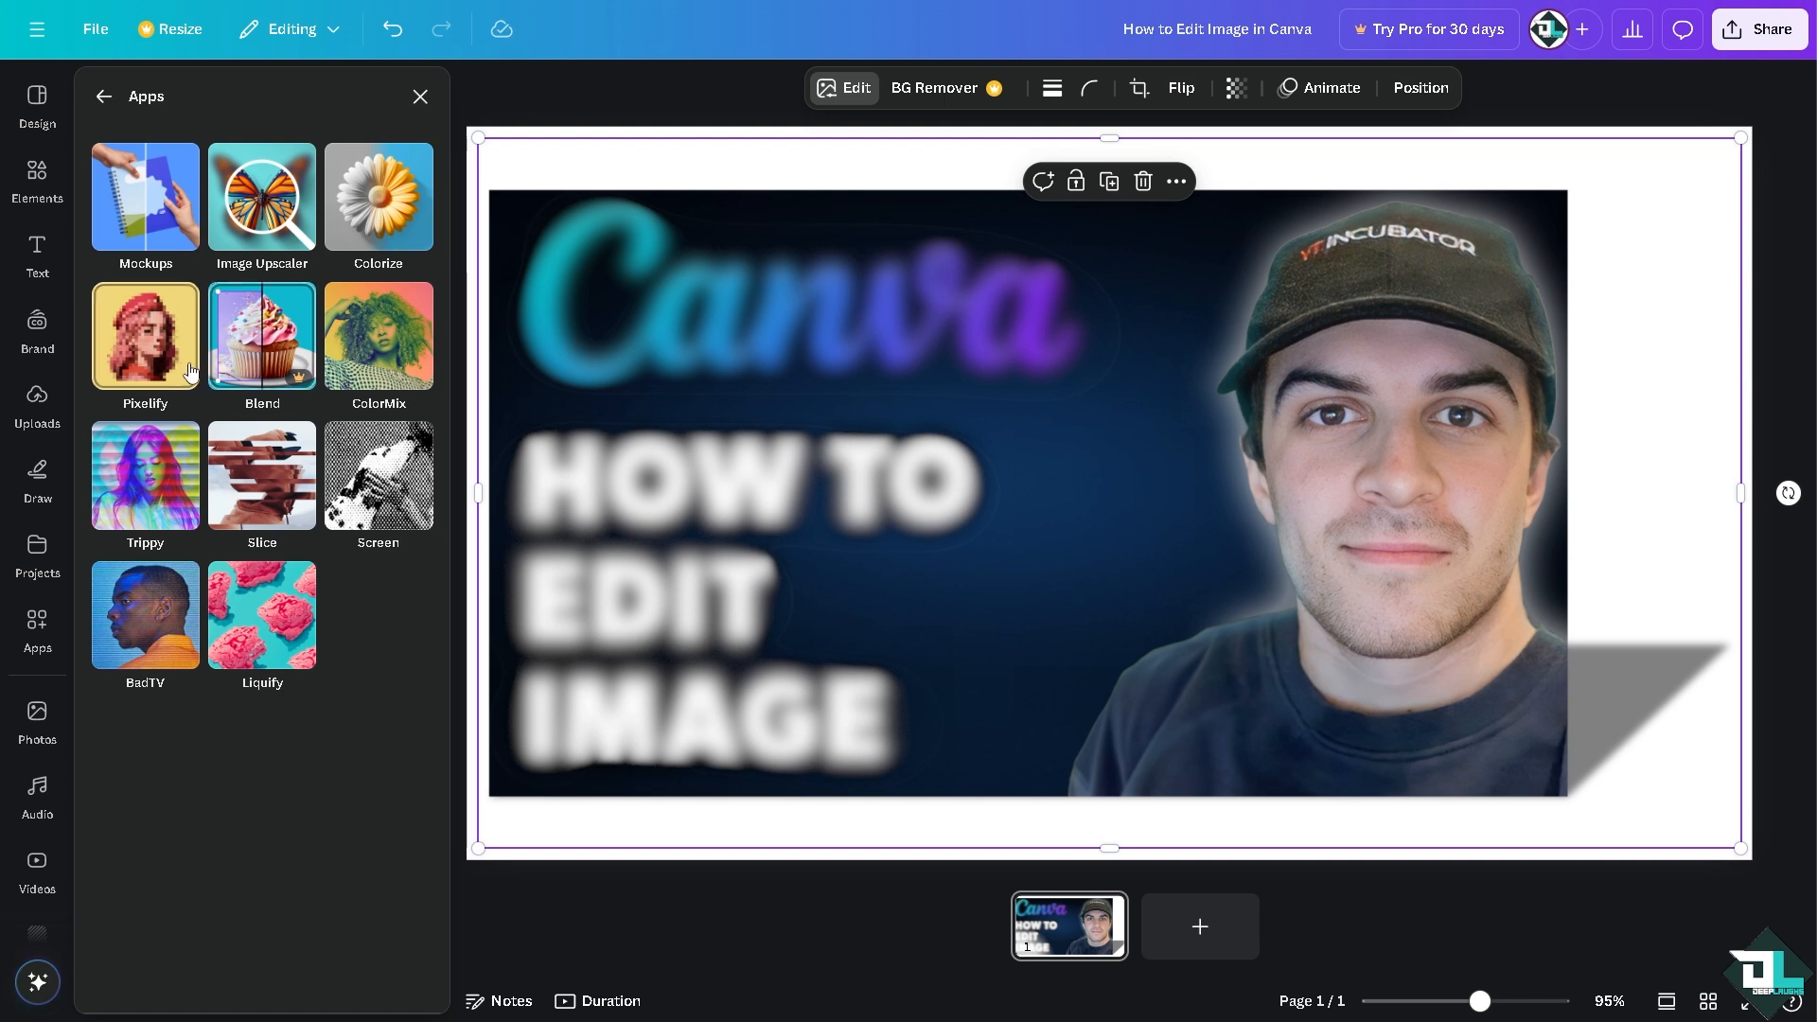
left_click(160, 345)
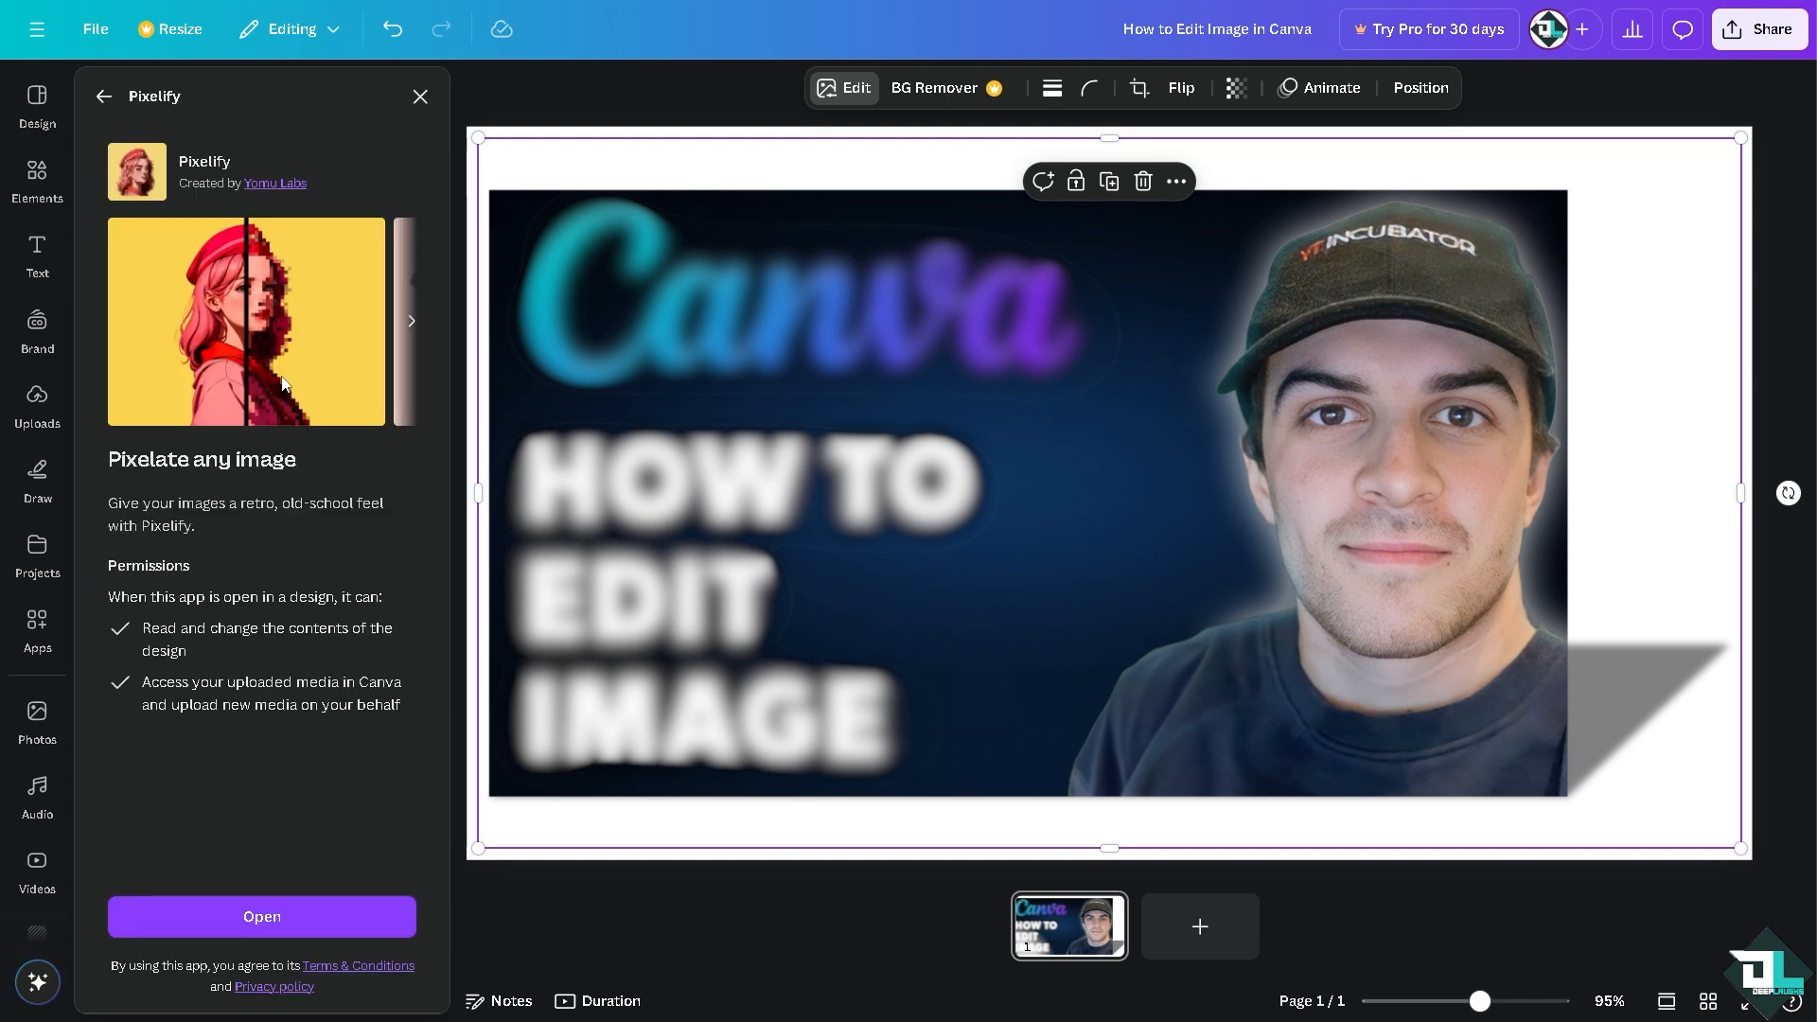
left_click(297, 918)
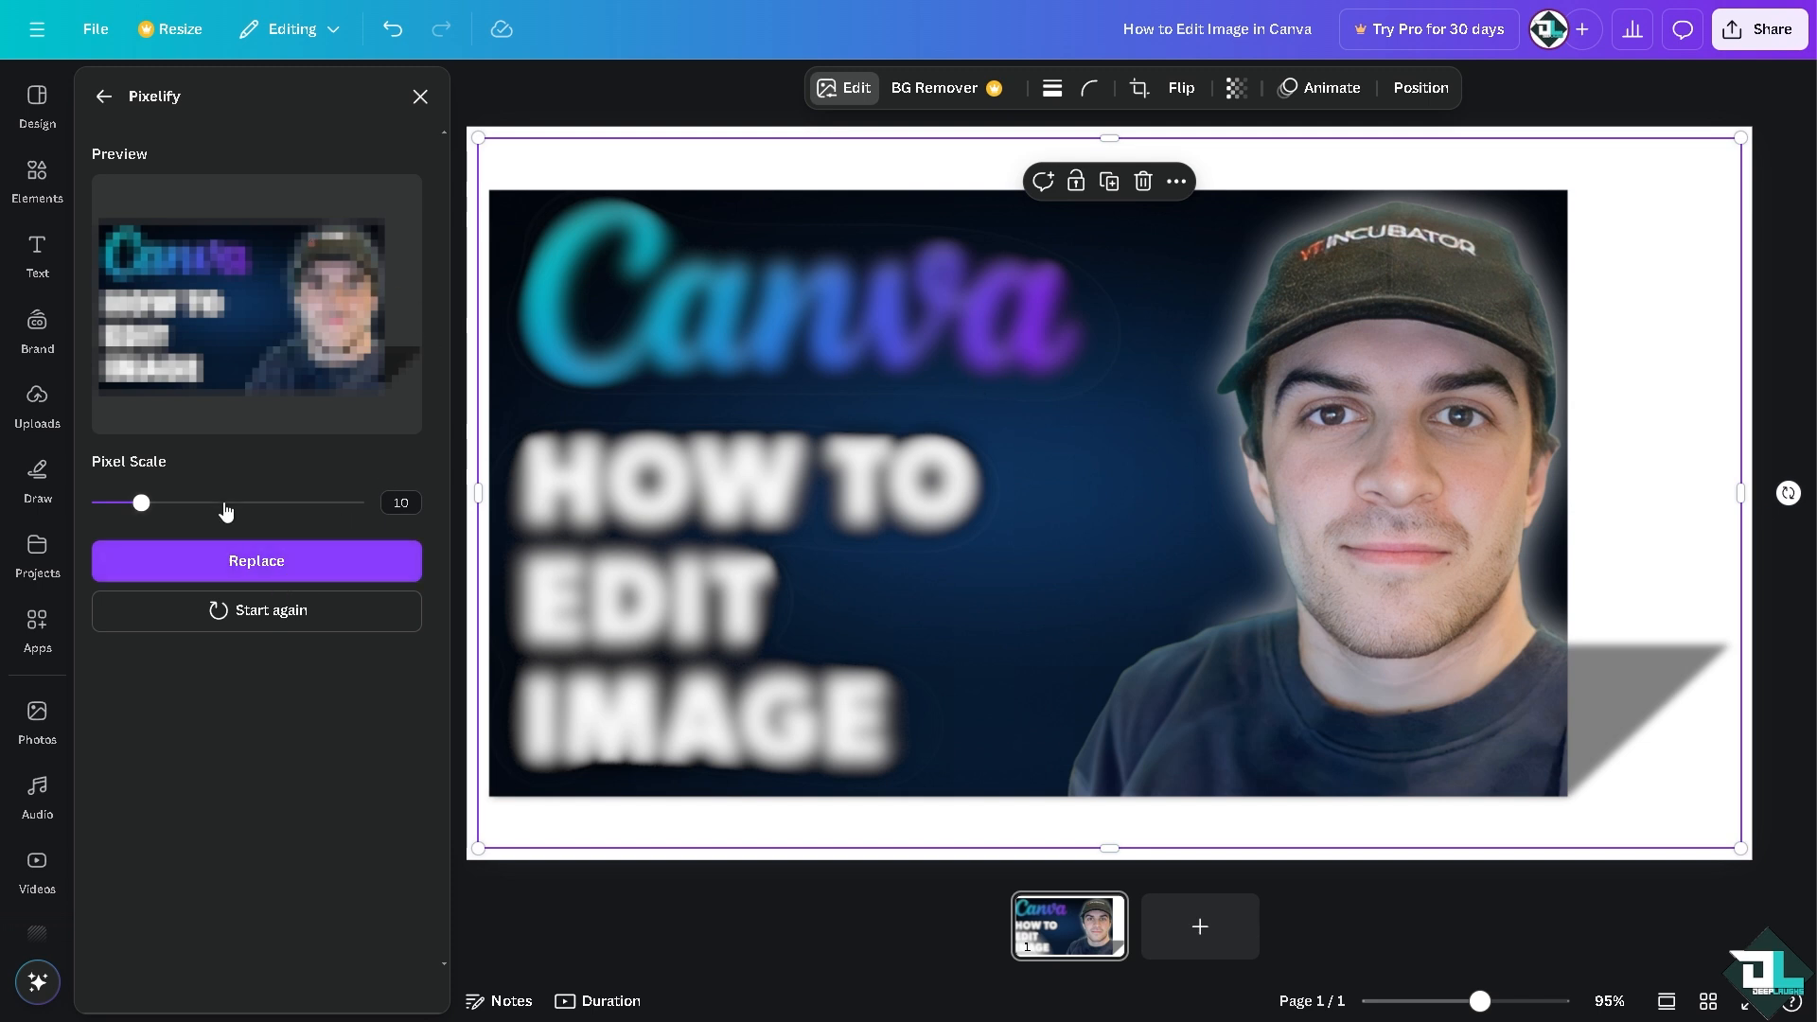
left_click_drag(141, 503, 269, 502)
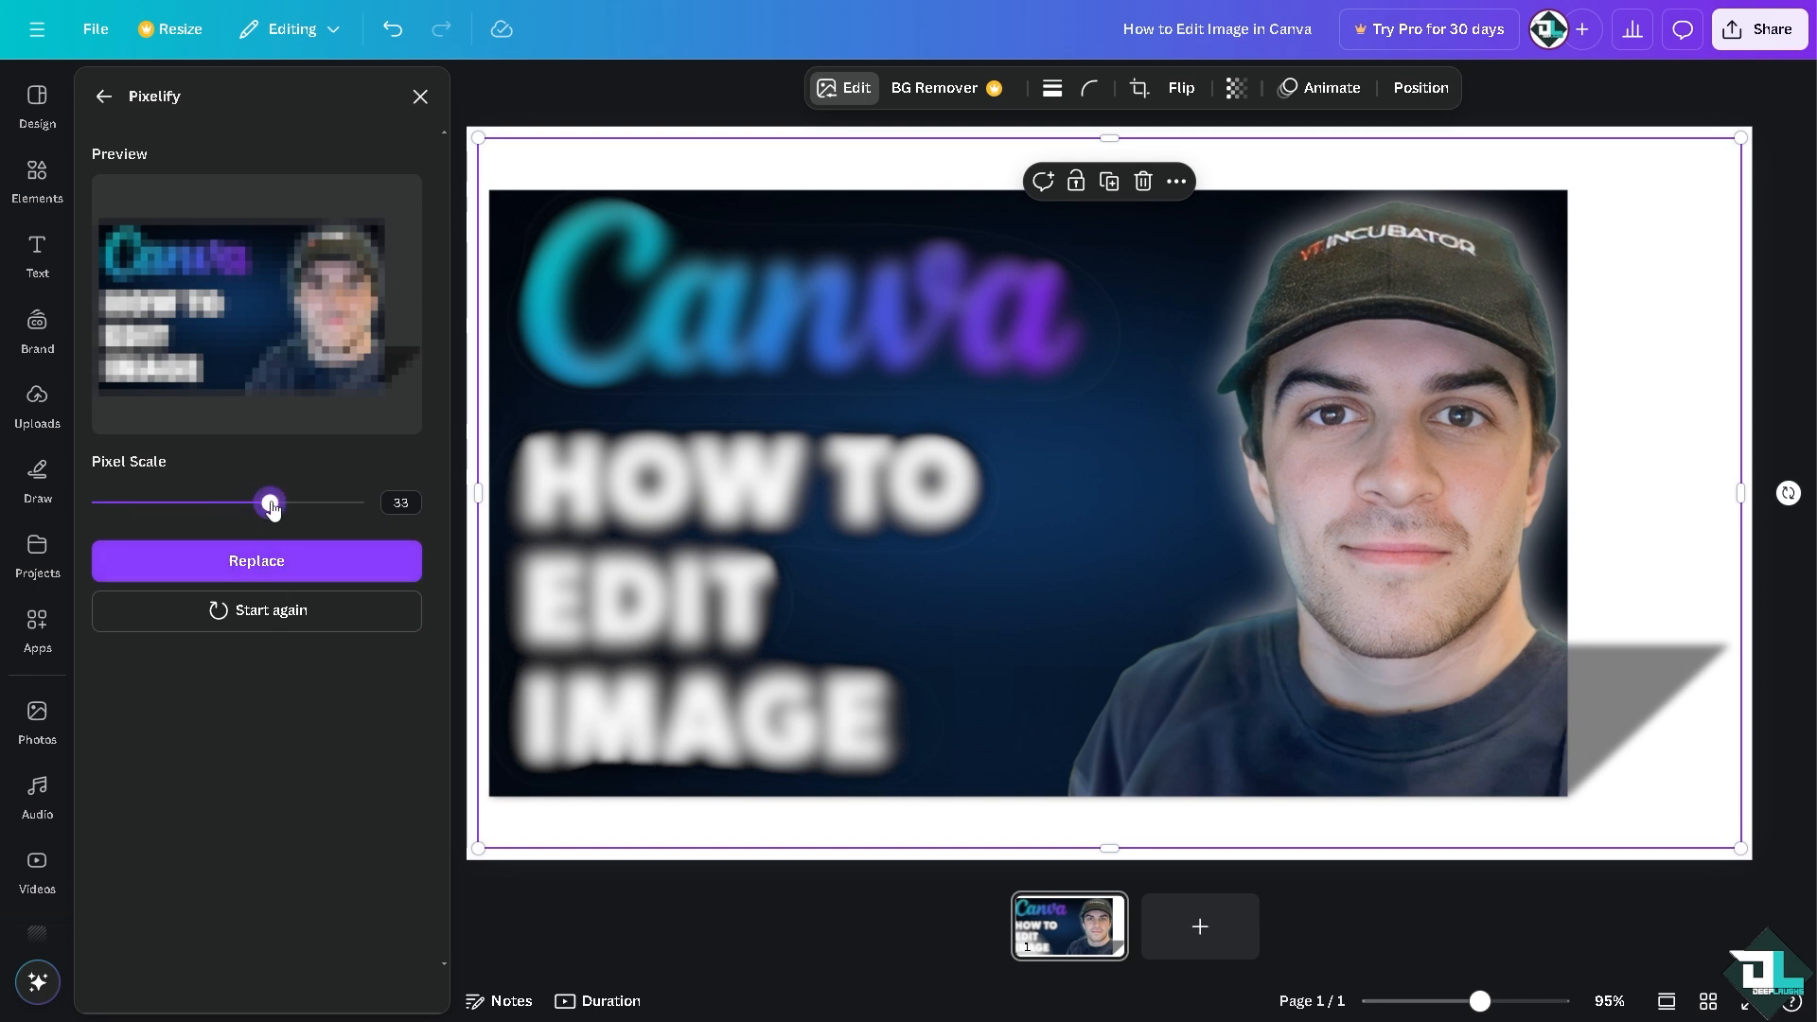
left_click(344, 570)
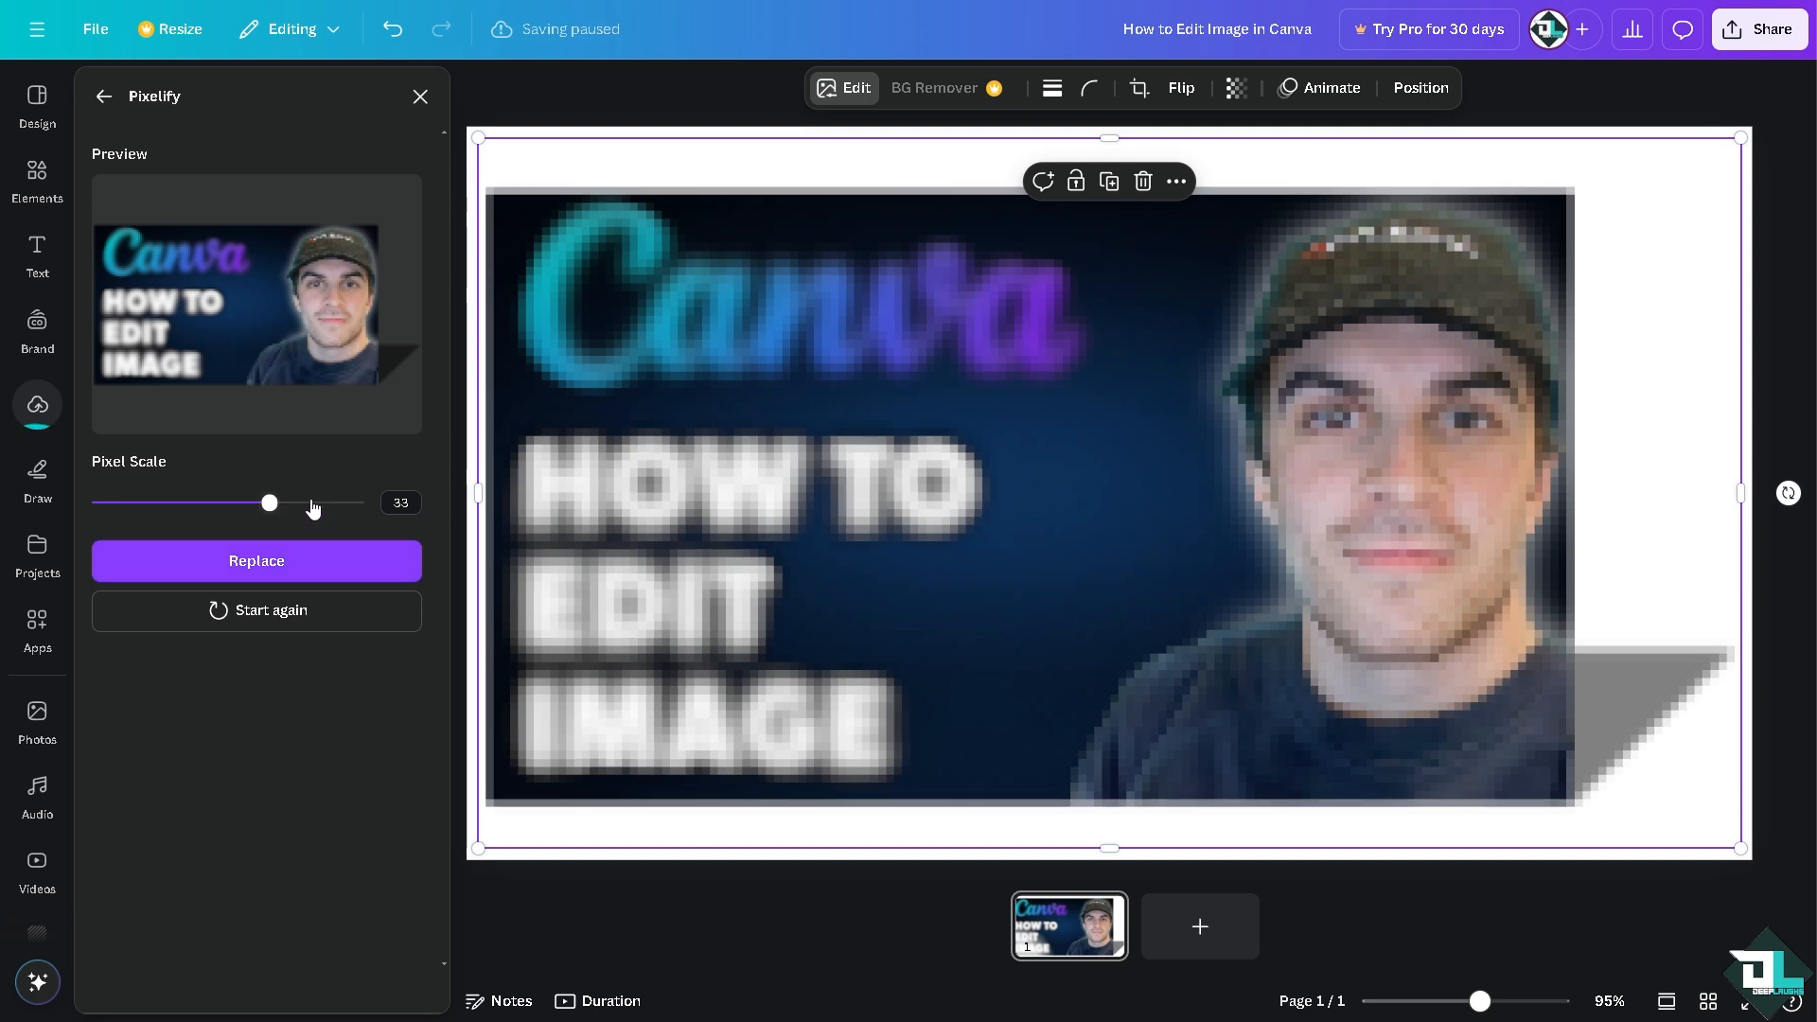
Step: Try a Pixel Scale of 49 in Pixelify, and return to the list of image apps without replacing the picture
left_click_drag(269, 502, 358, 503)
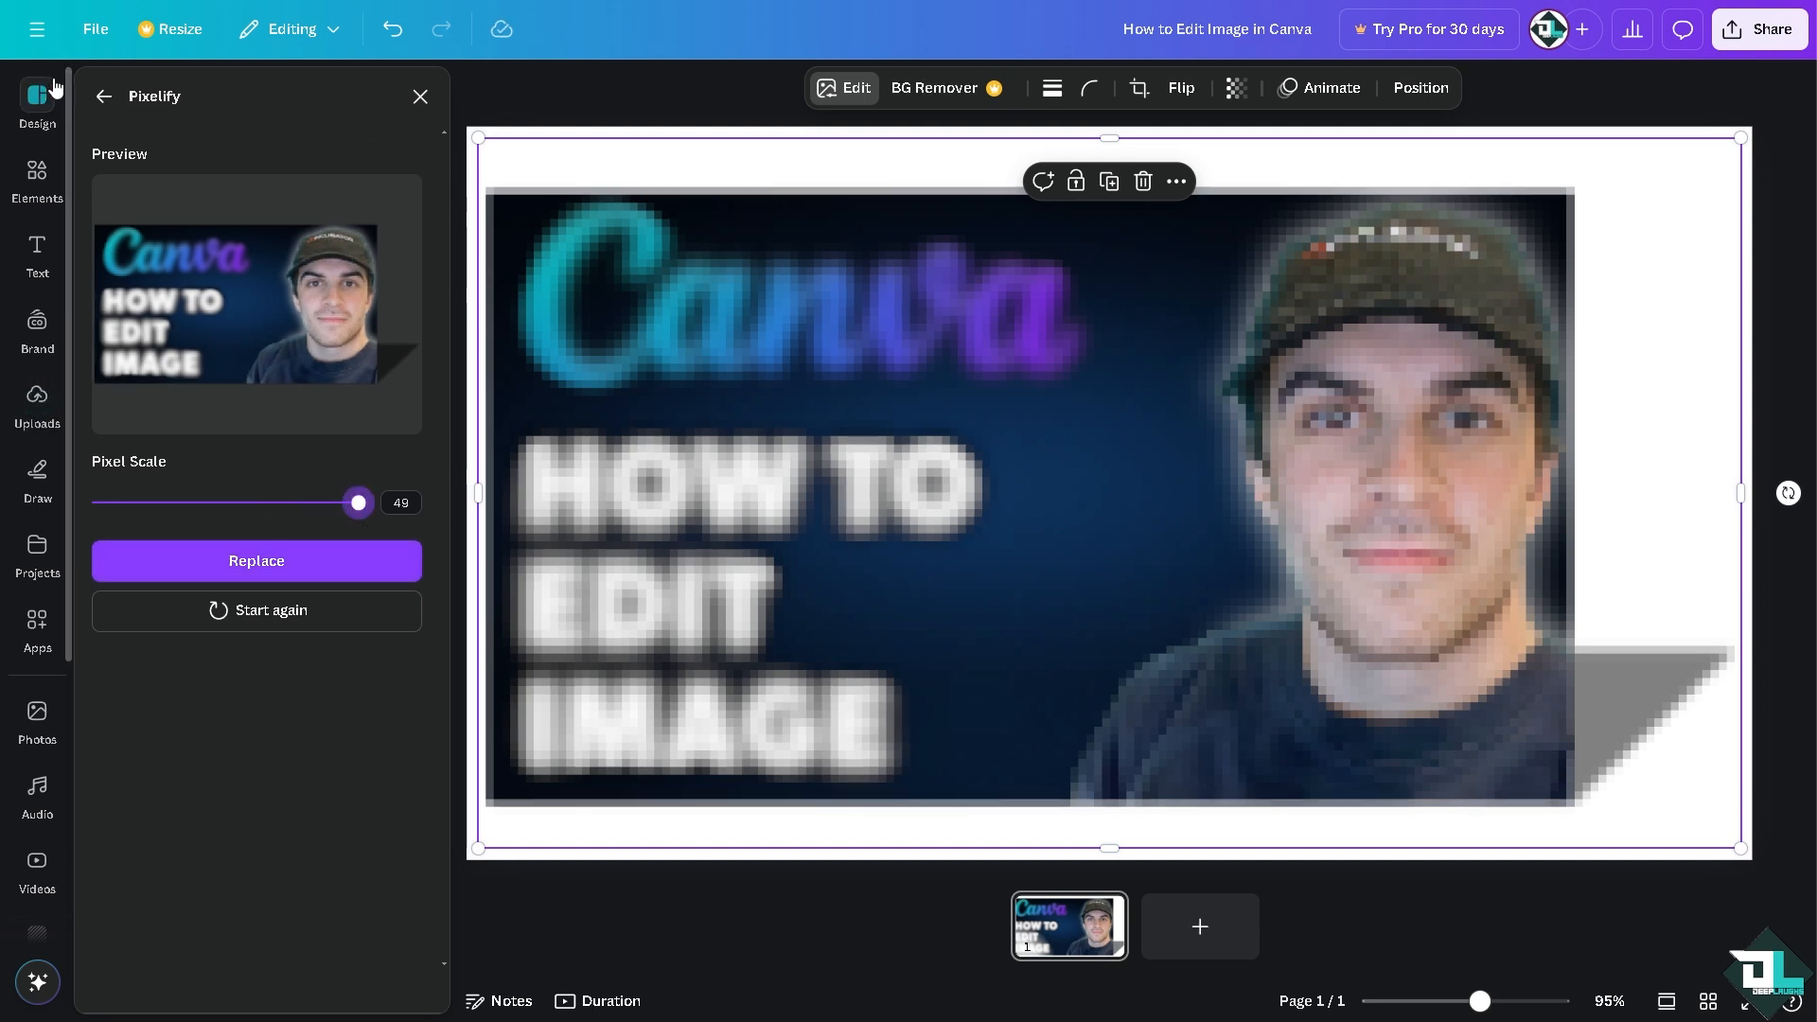
left_click(104, 97)
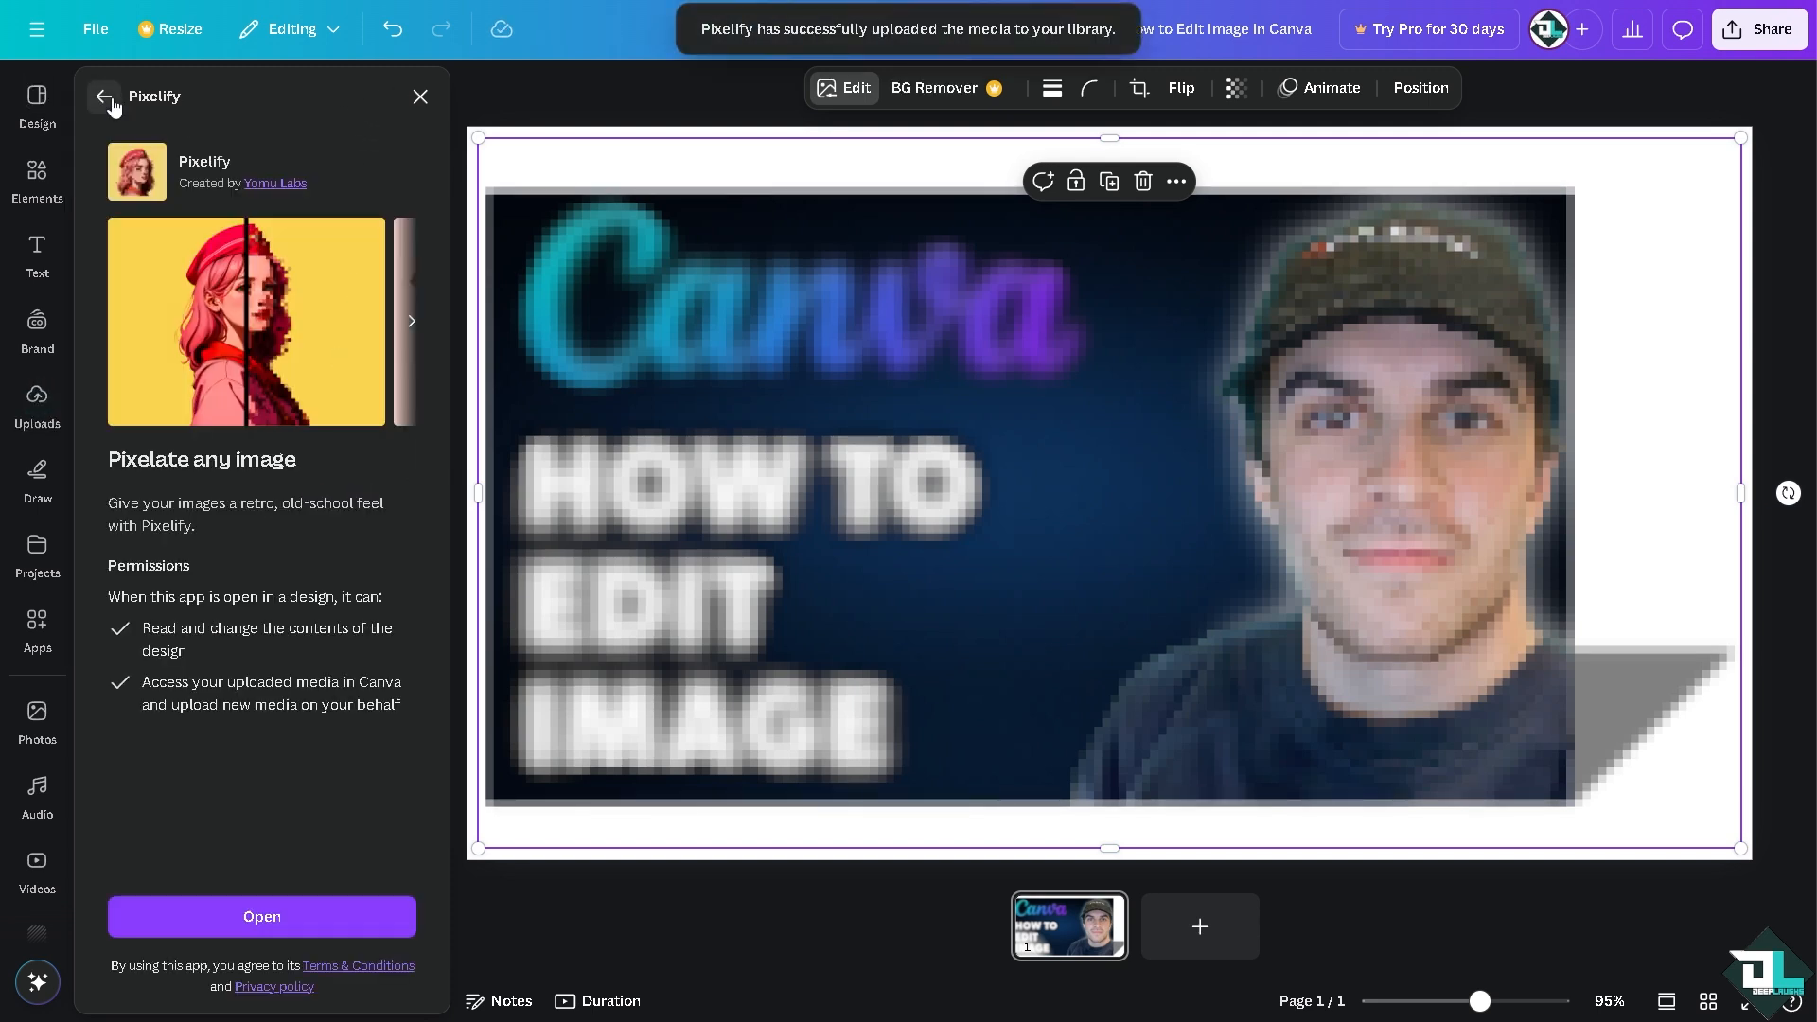
left_click(104, 97)
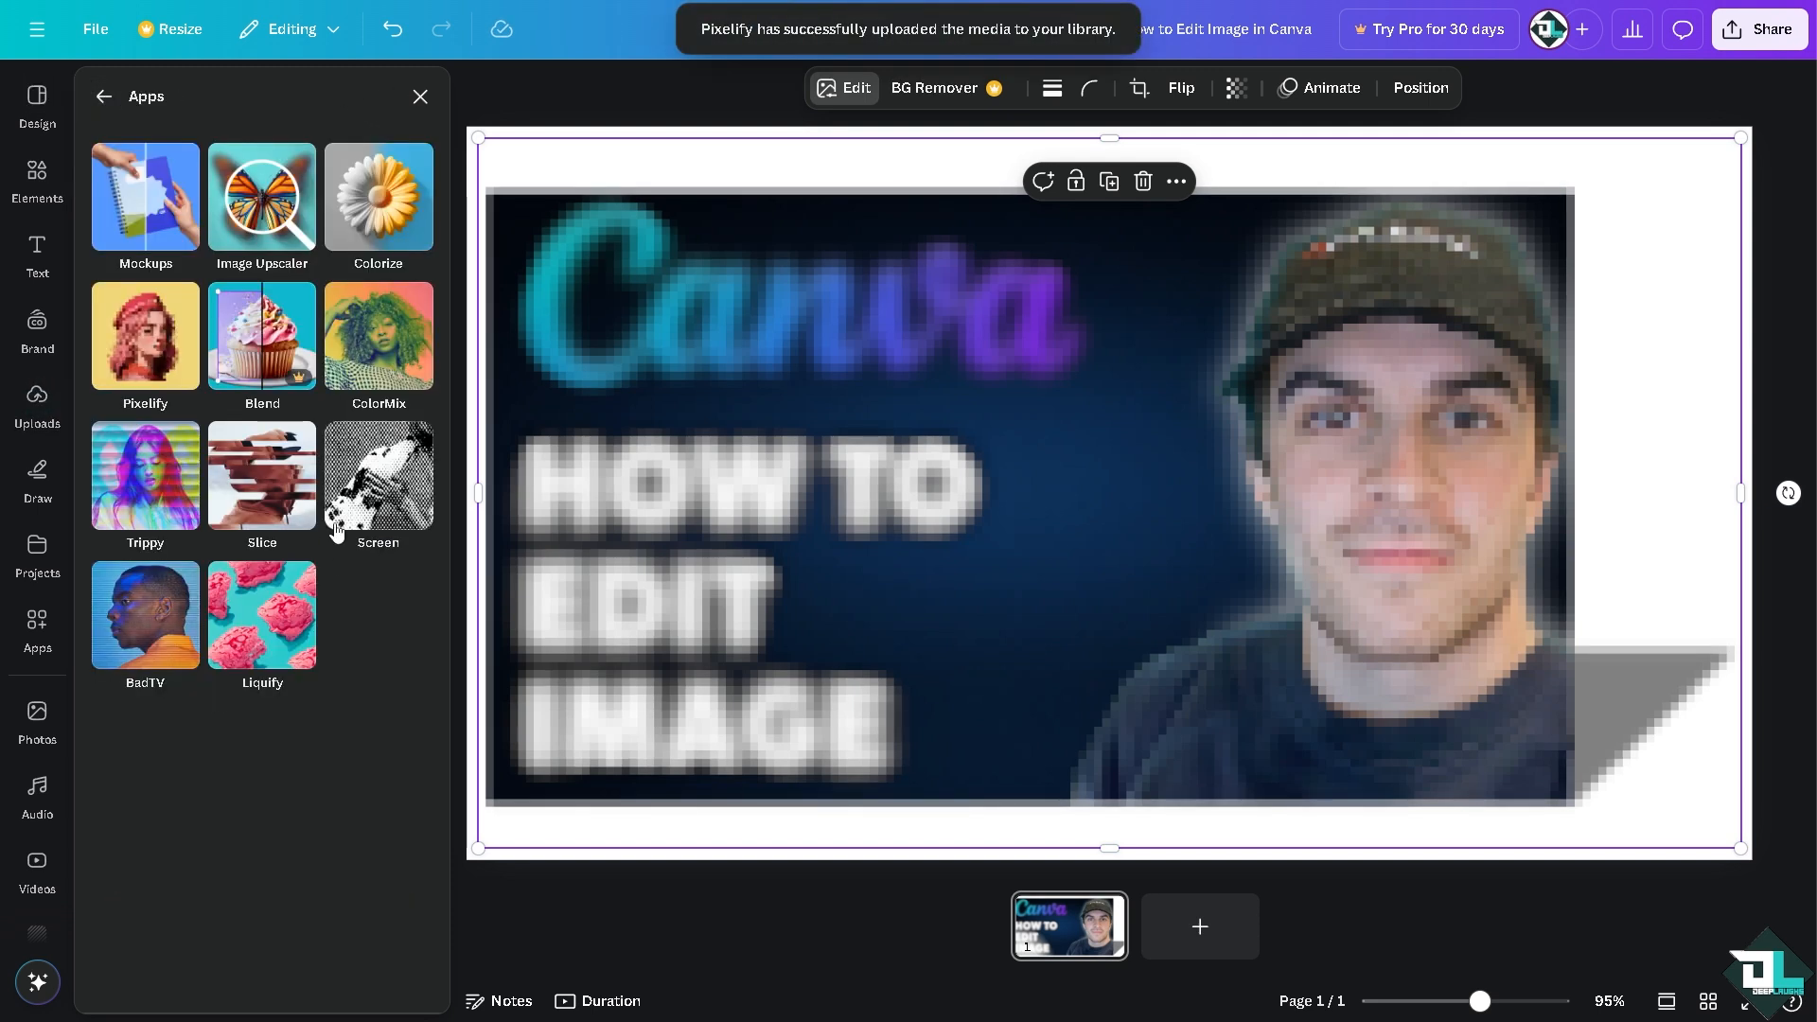
Step: Preview the Halftone, Semitone and Corduroy styles of the Screen app on the picture, and leave without saving
left_click(401, 486)
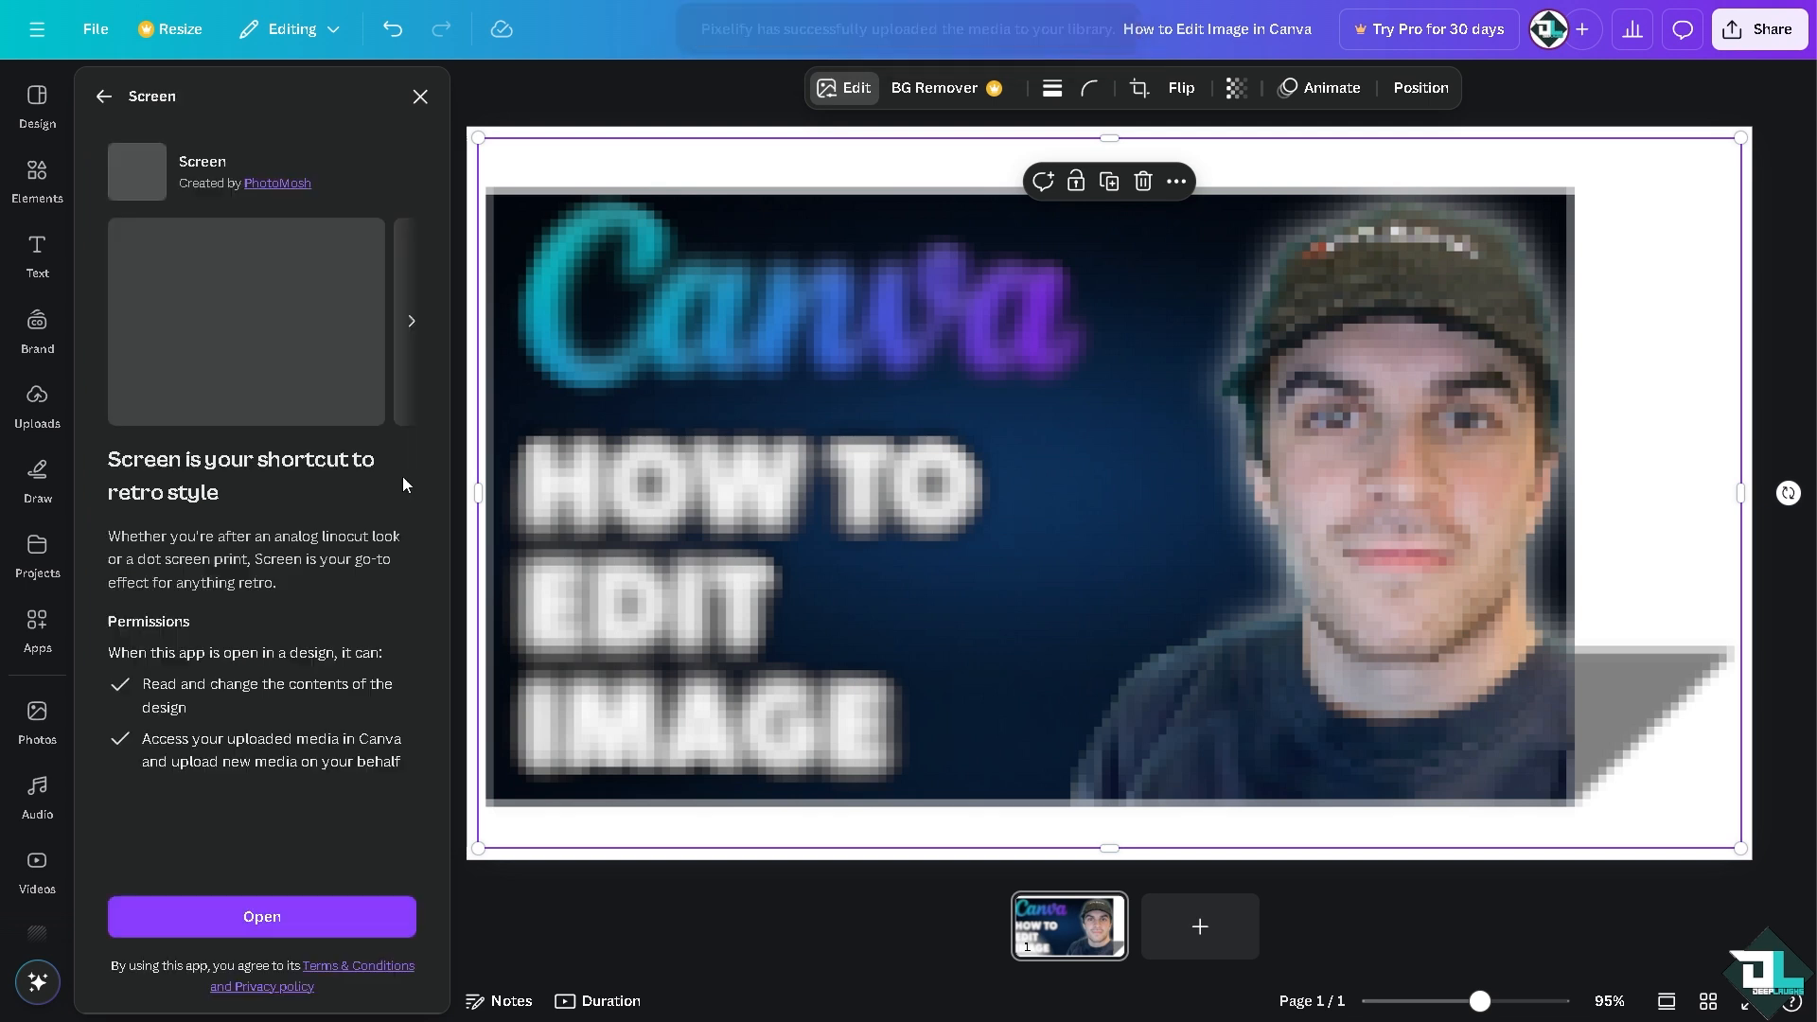
left_click(317, 921)
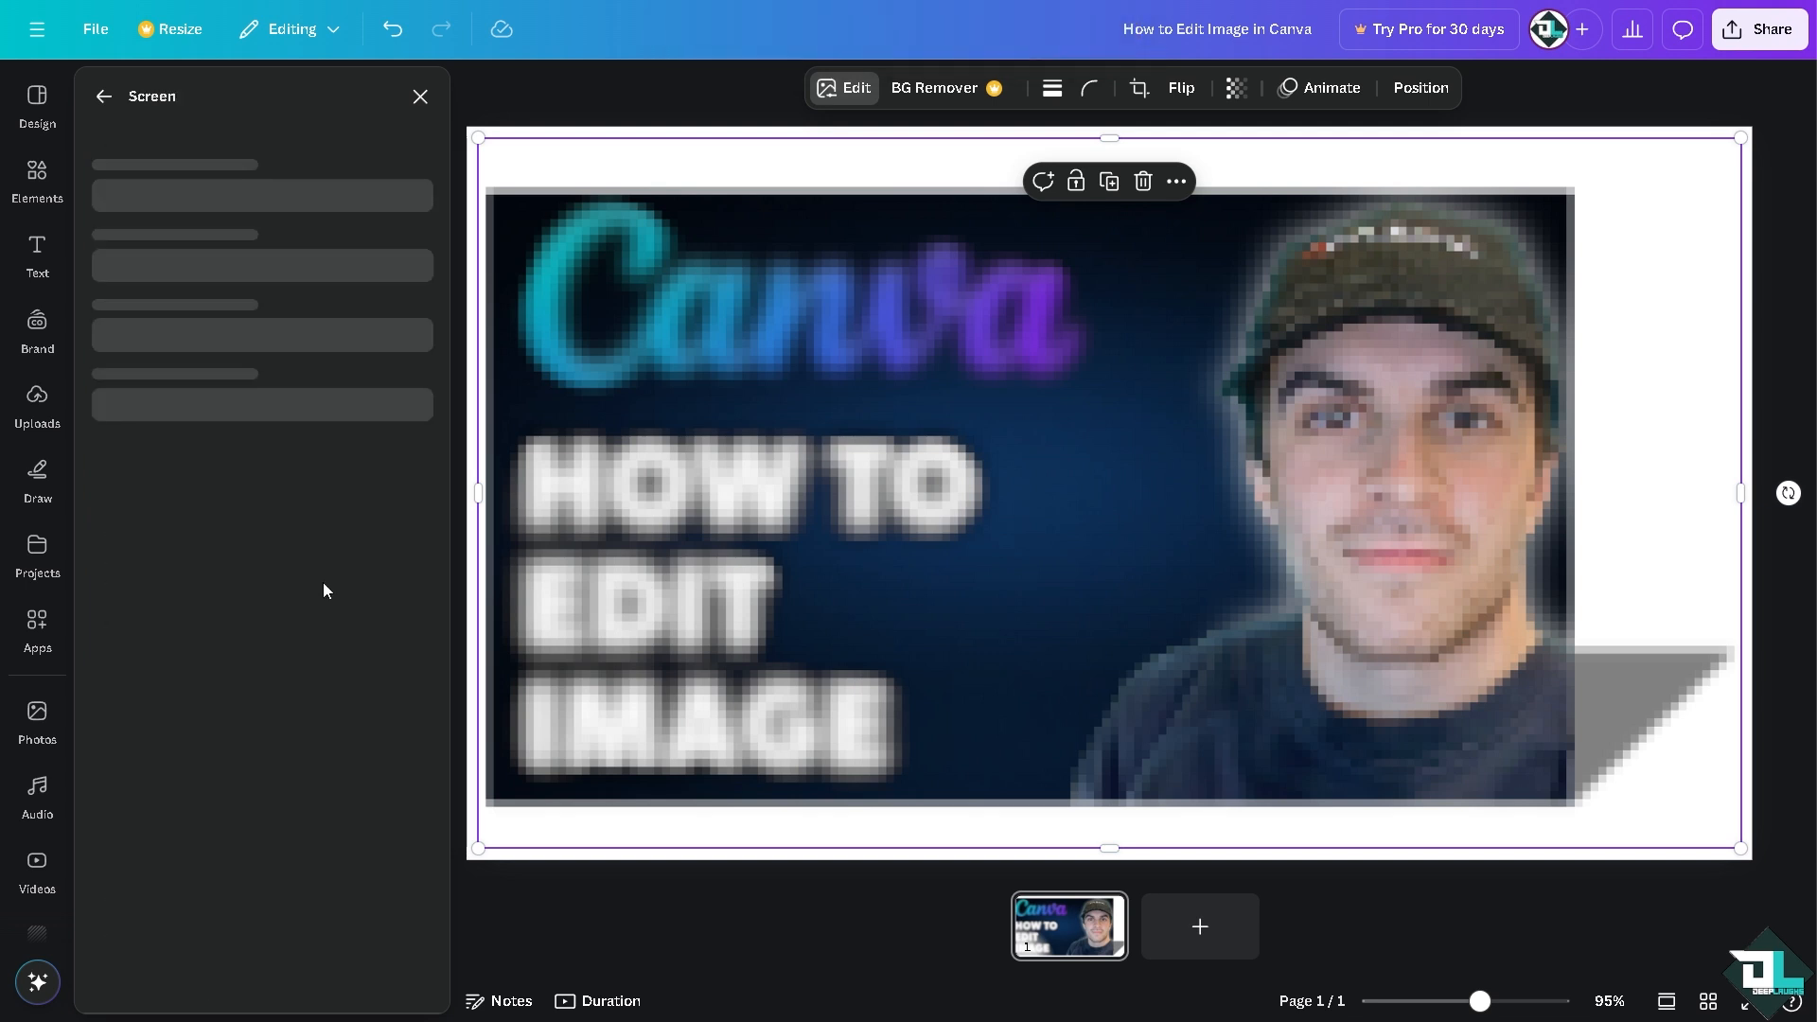
left_click(249, 203)
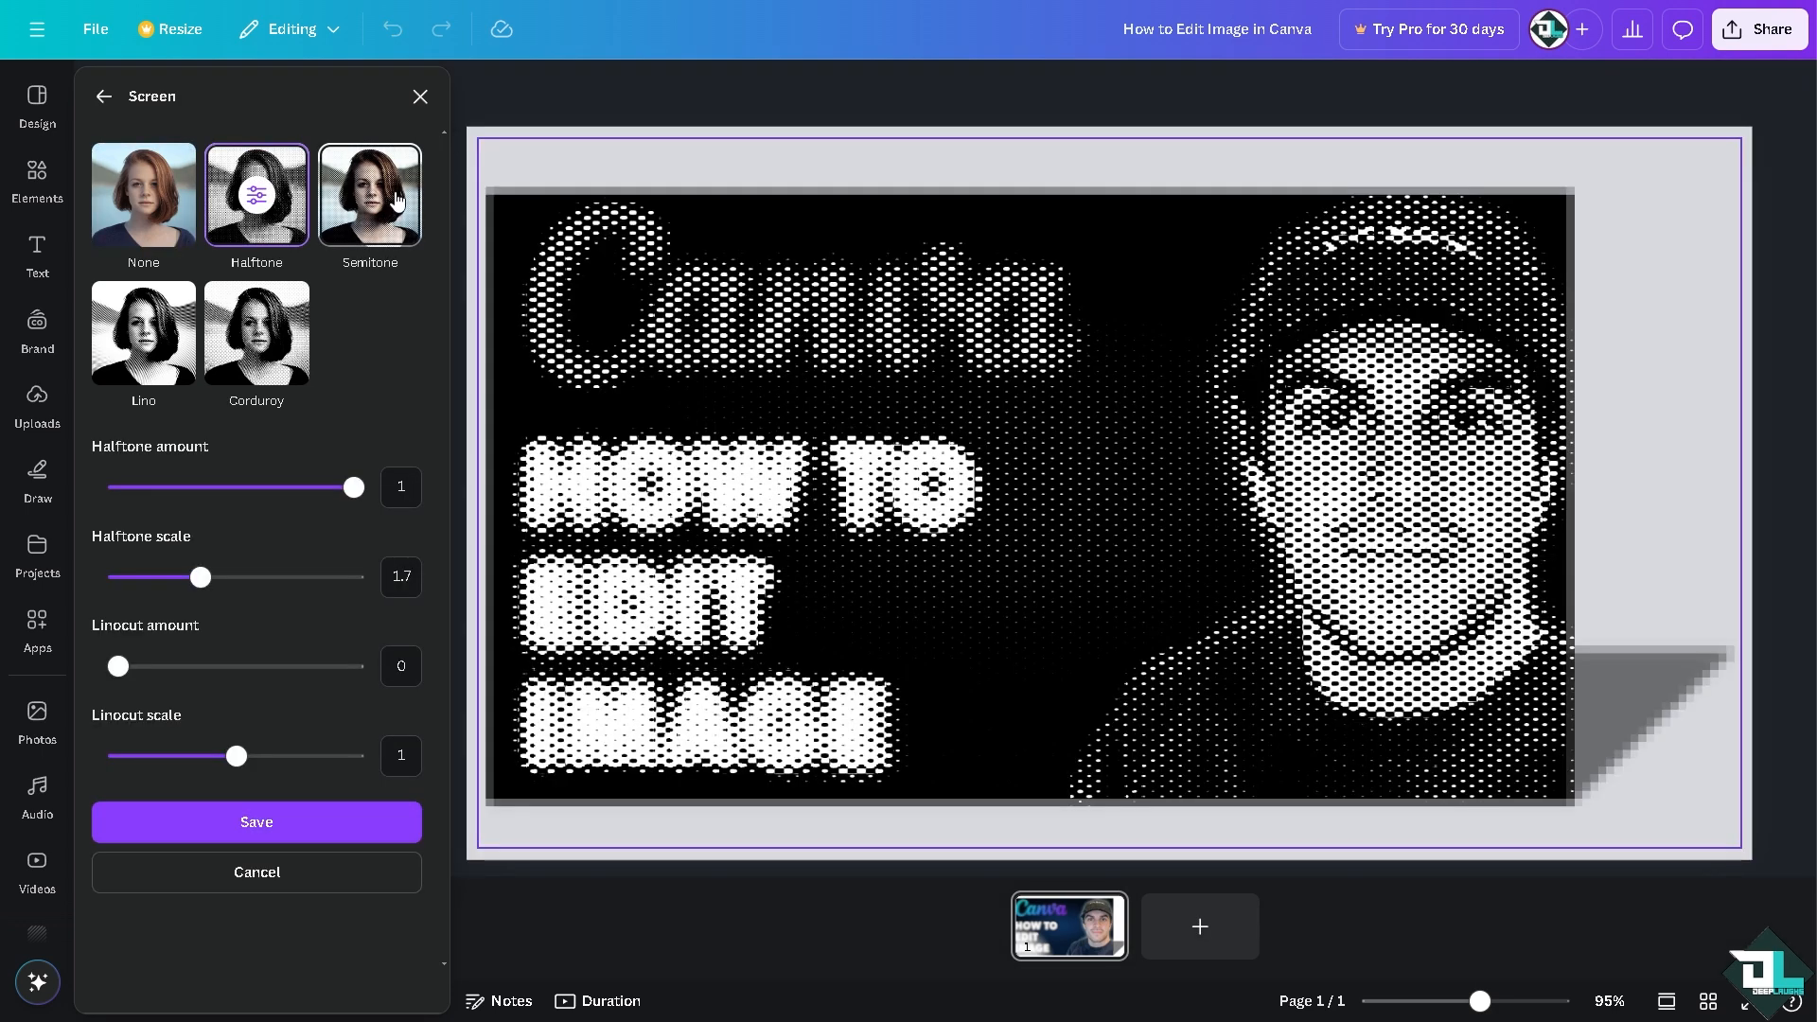
left_click(395, 217)
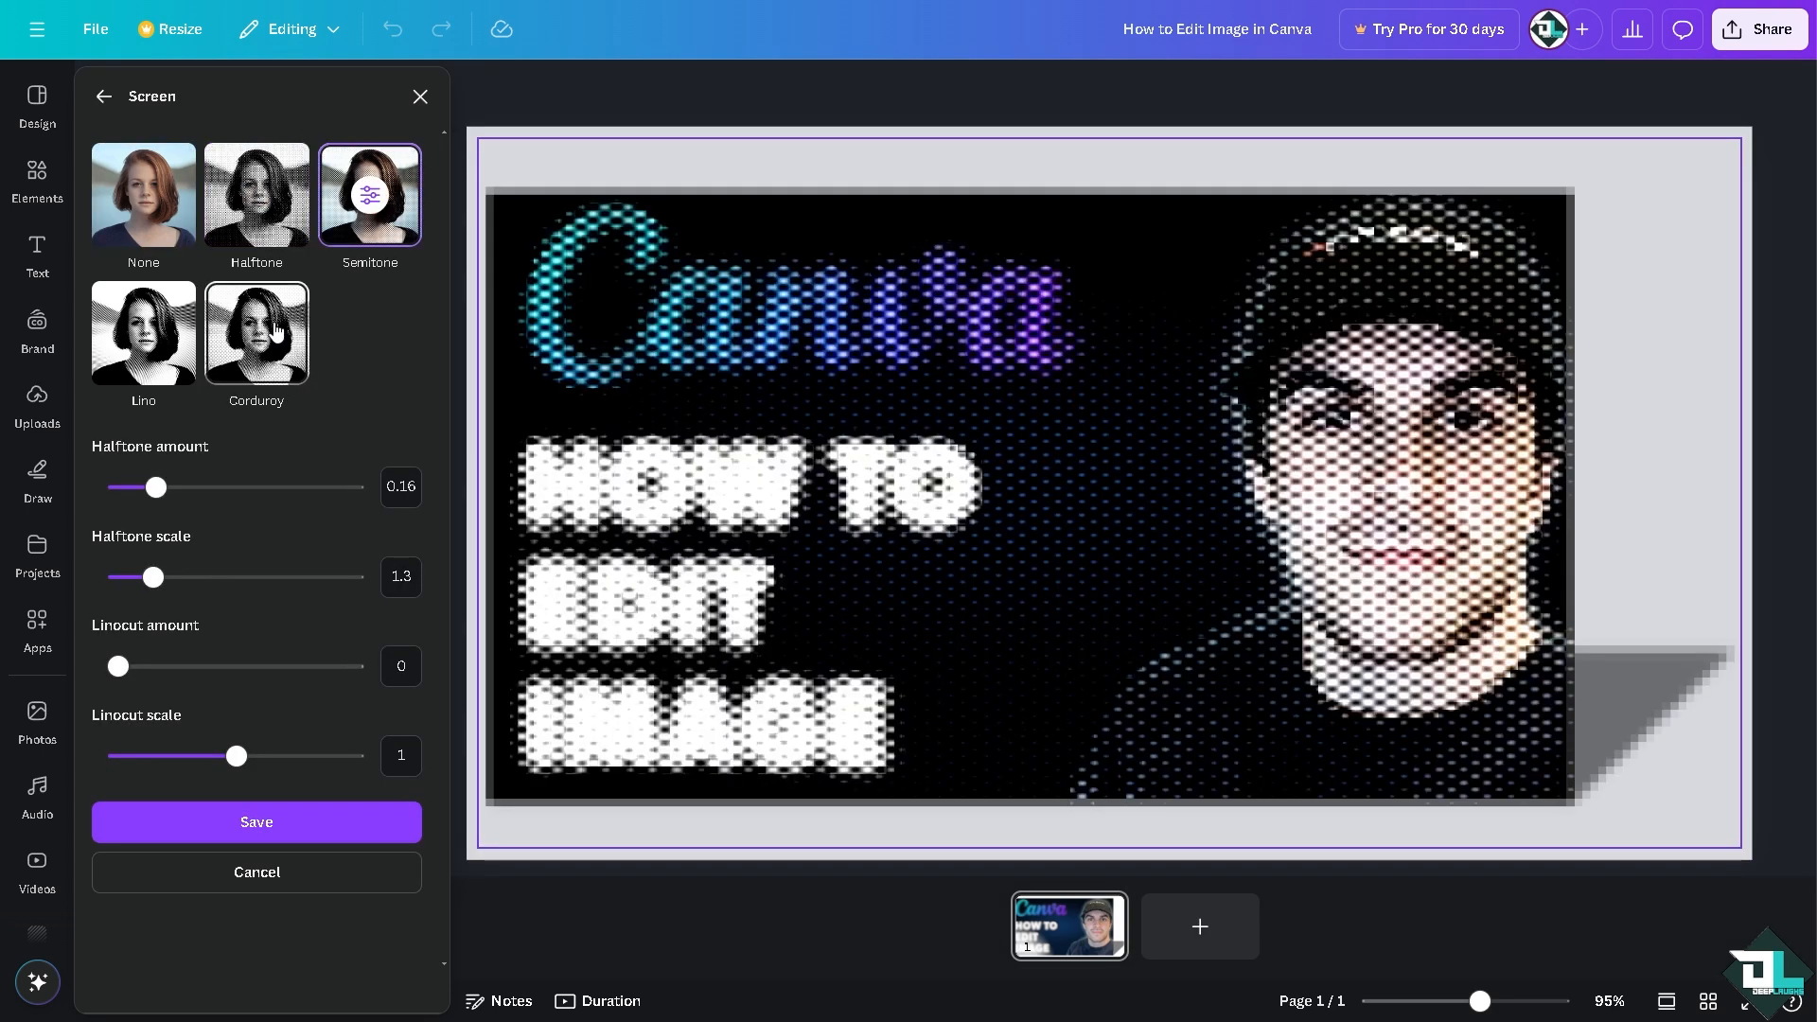
left_click(275, 331)
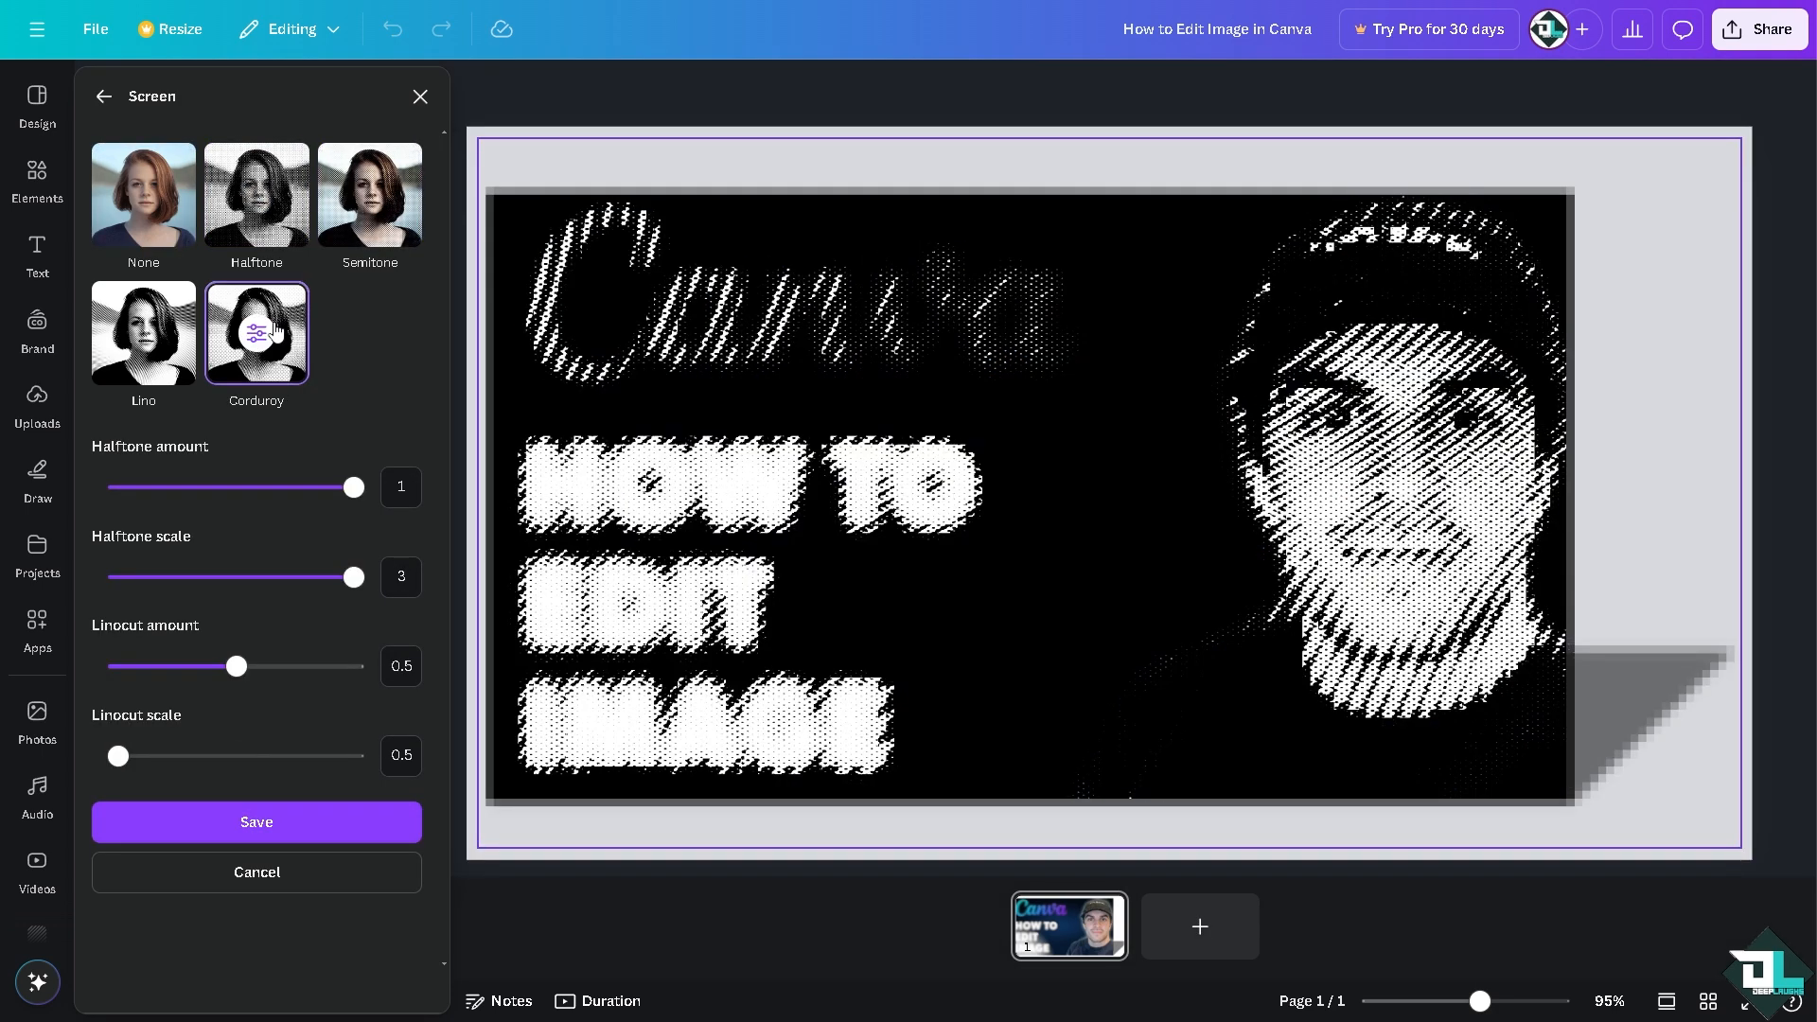
left_click(104, 96)
left_click(104, 95)
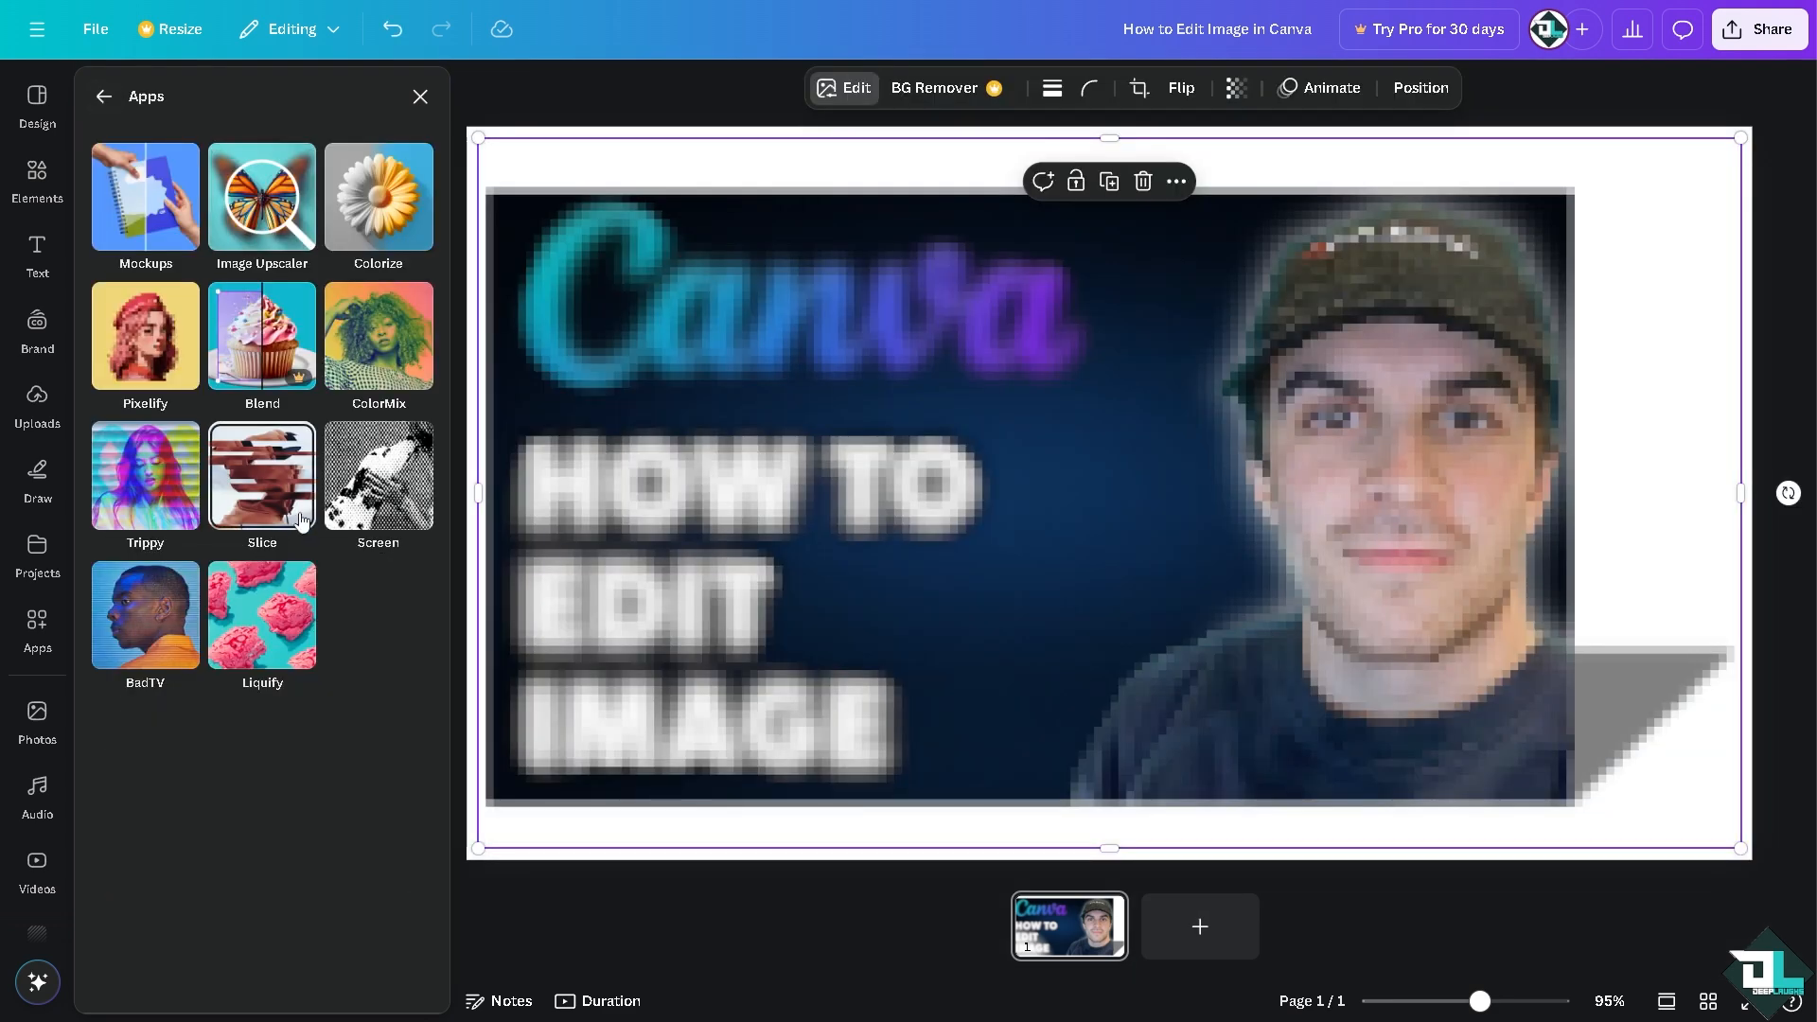
Step: Open the Liquify app for the picture to look at its available styles
left_click(255, 611)
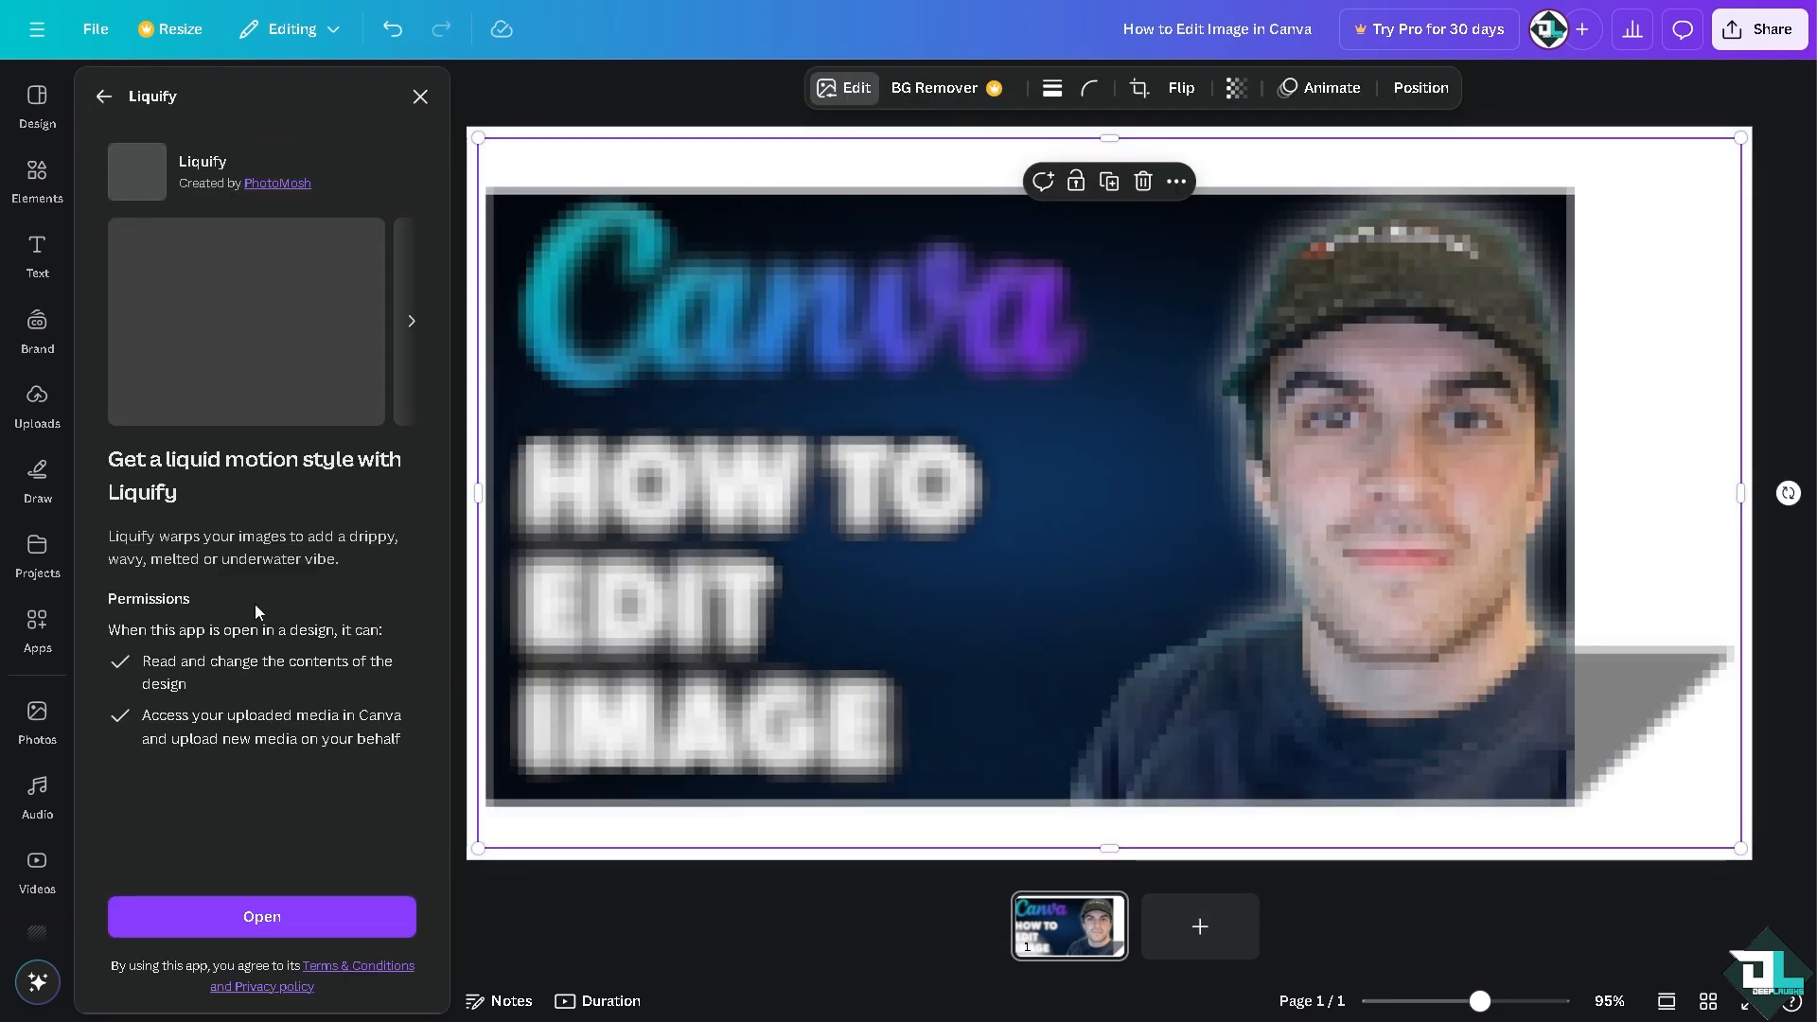
left_click(331, 911)
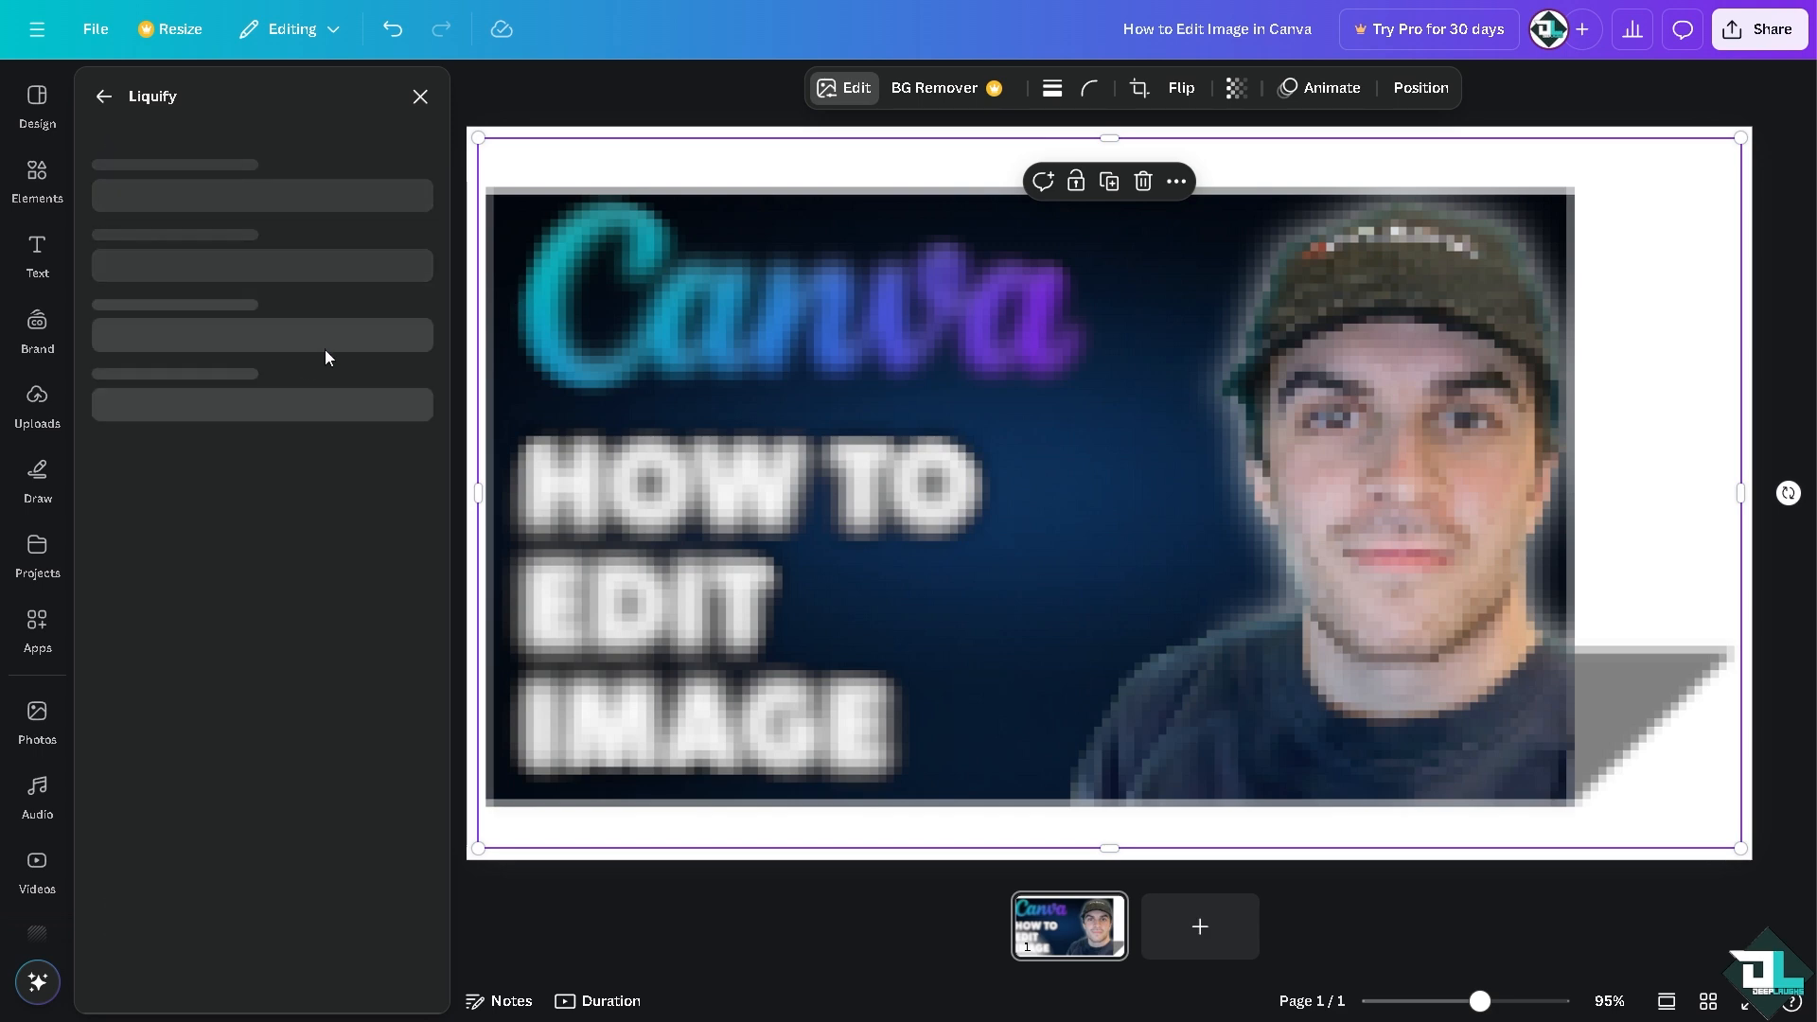
left_click(370, 195)
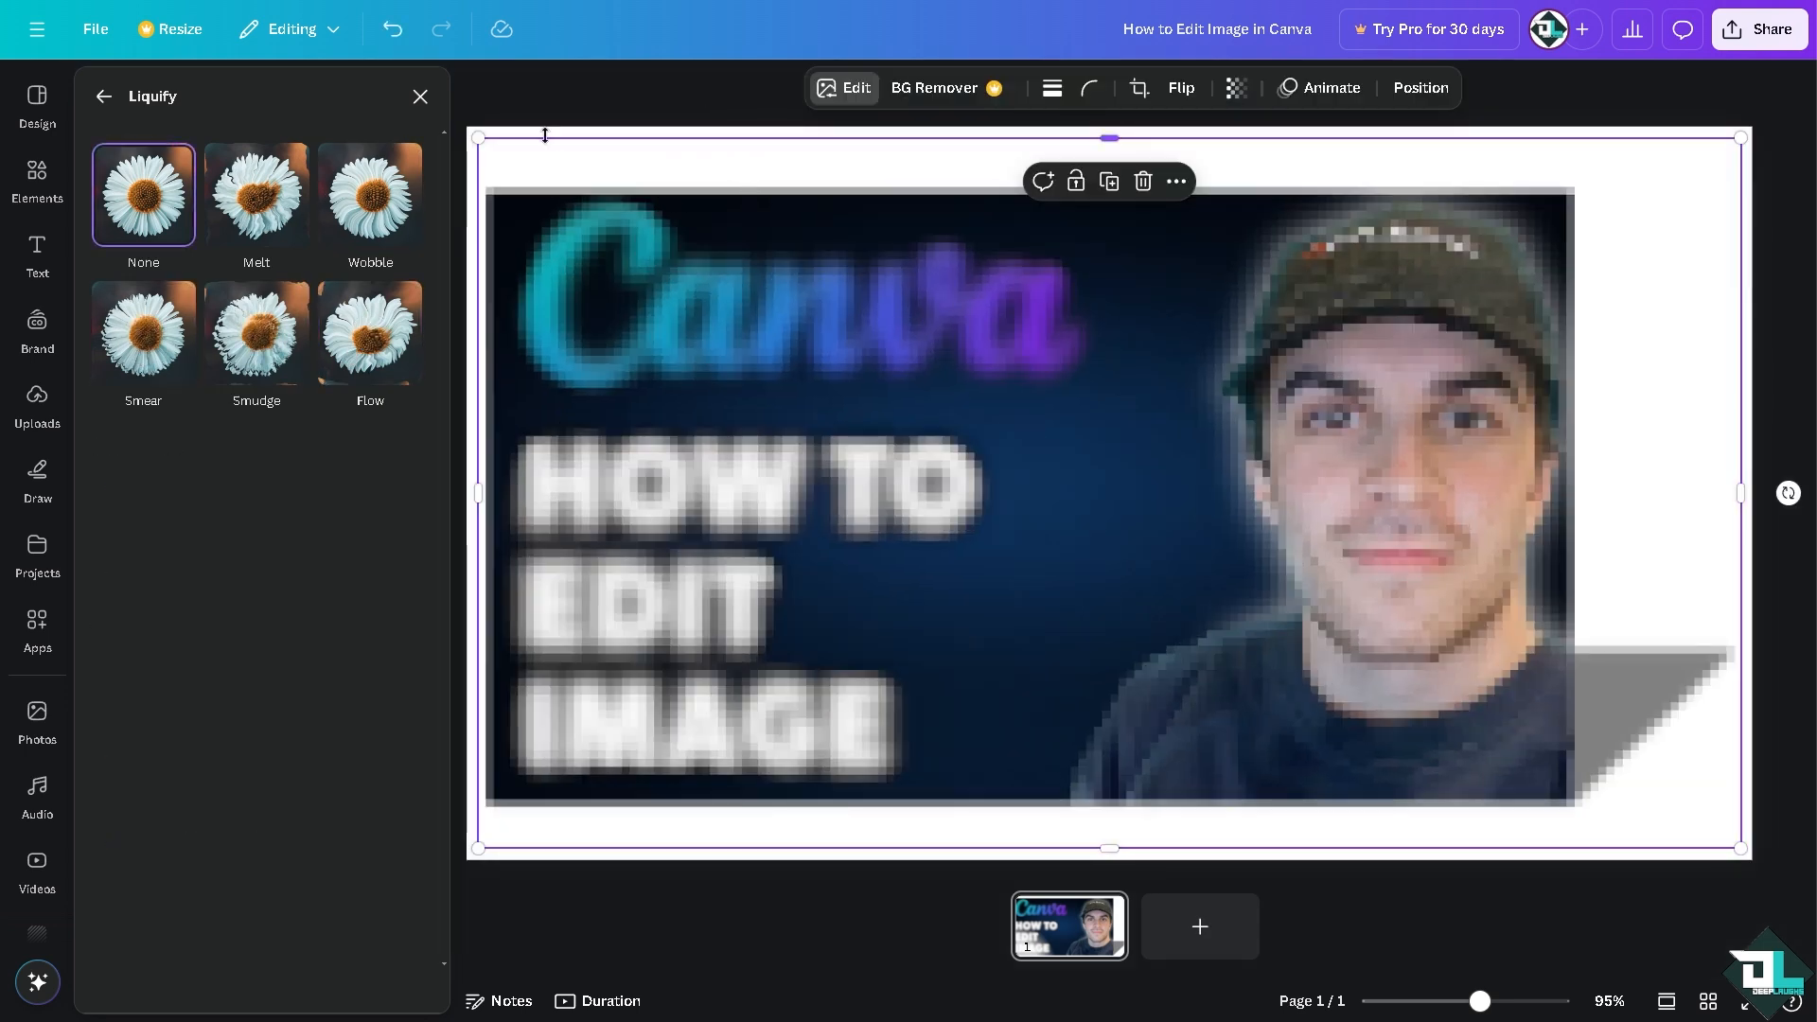
Step: Undo the pixelation, blur and shadow to restore the original picture
left_click(393, 30)
left_click(402, 34)
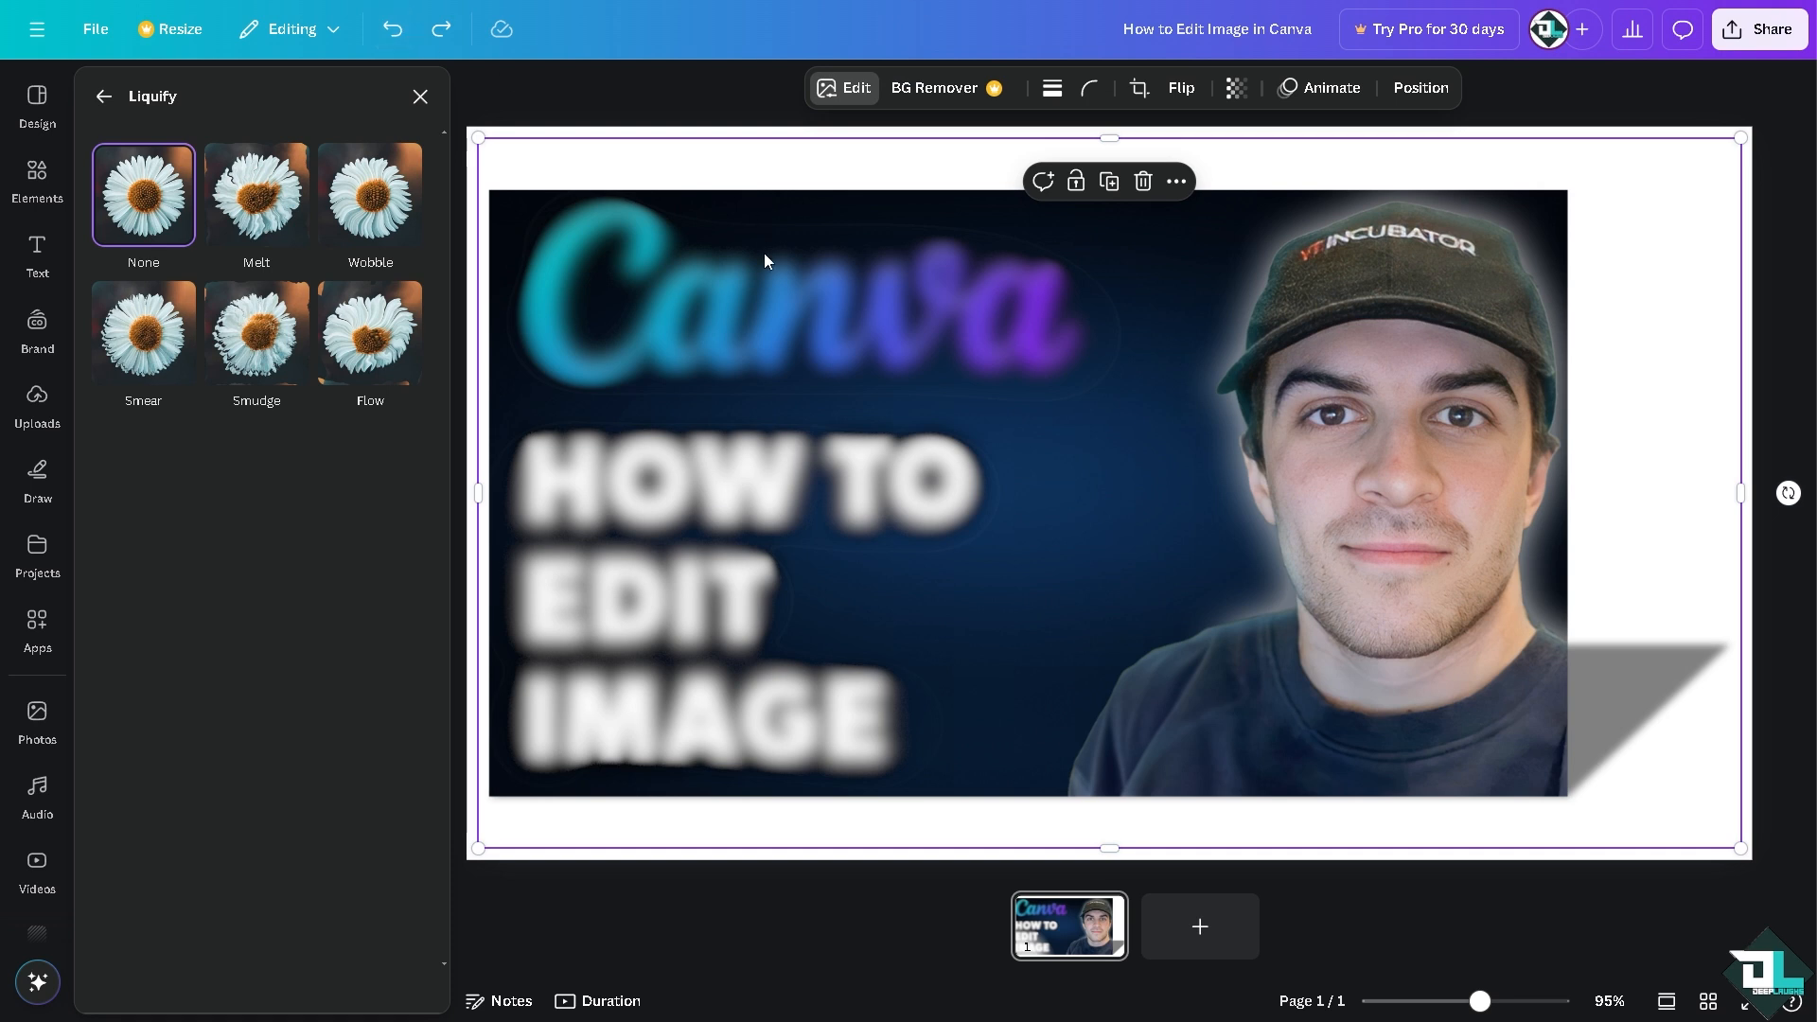
key("ctrl+z")
key("ctrl+z")
key("ctrl+z")
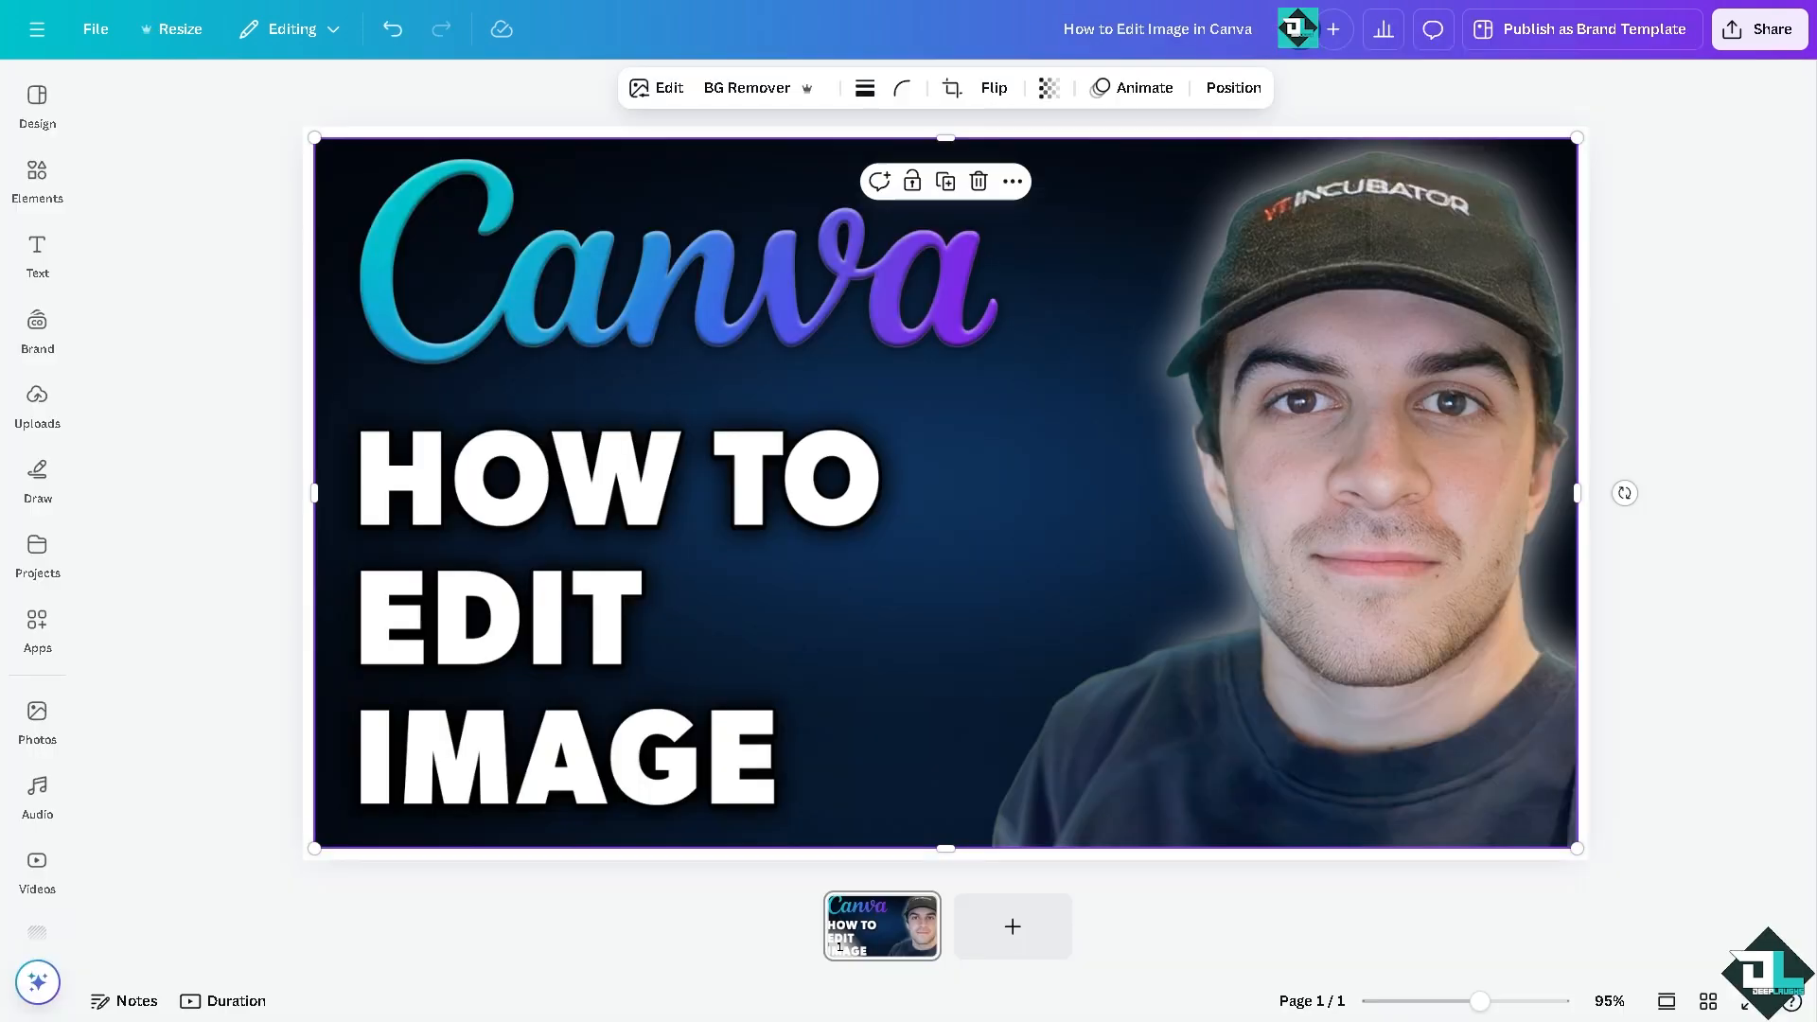
Step: Mark the HOW TO text in the picture for removal with the Magic Eraser brush
left_click(669, 88)
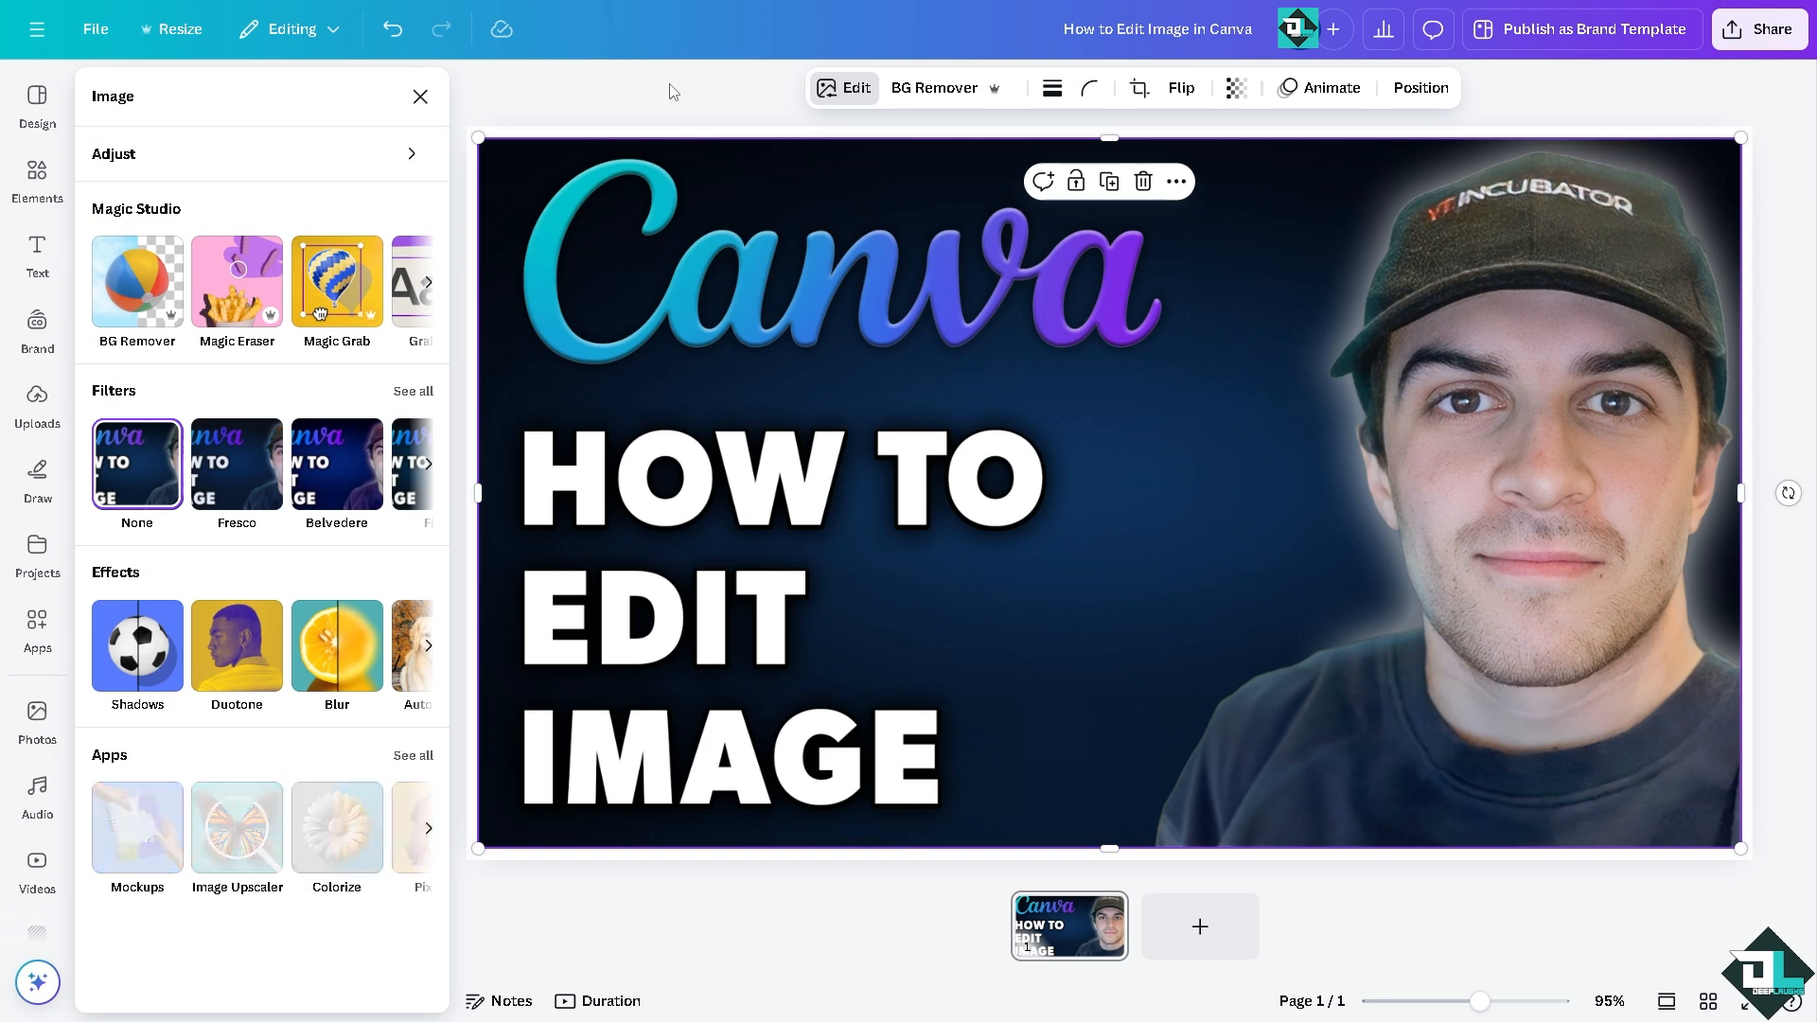
left_click(249, 275)
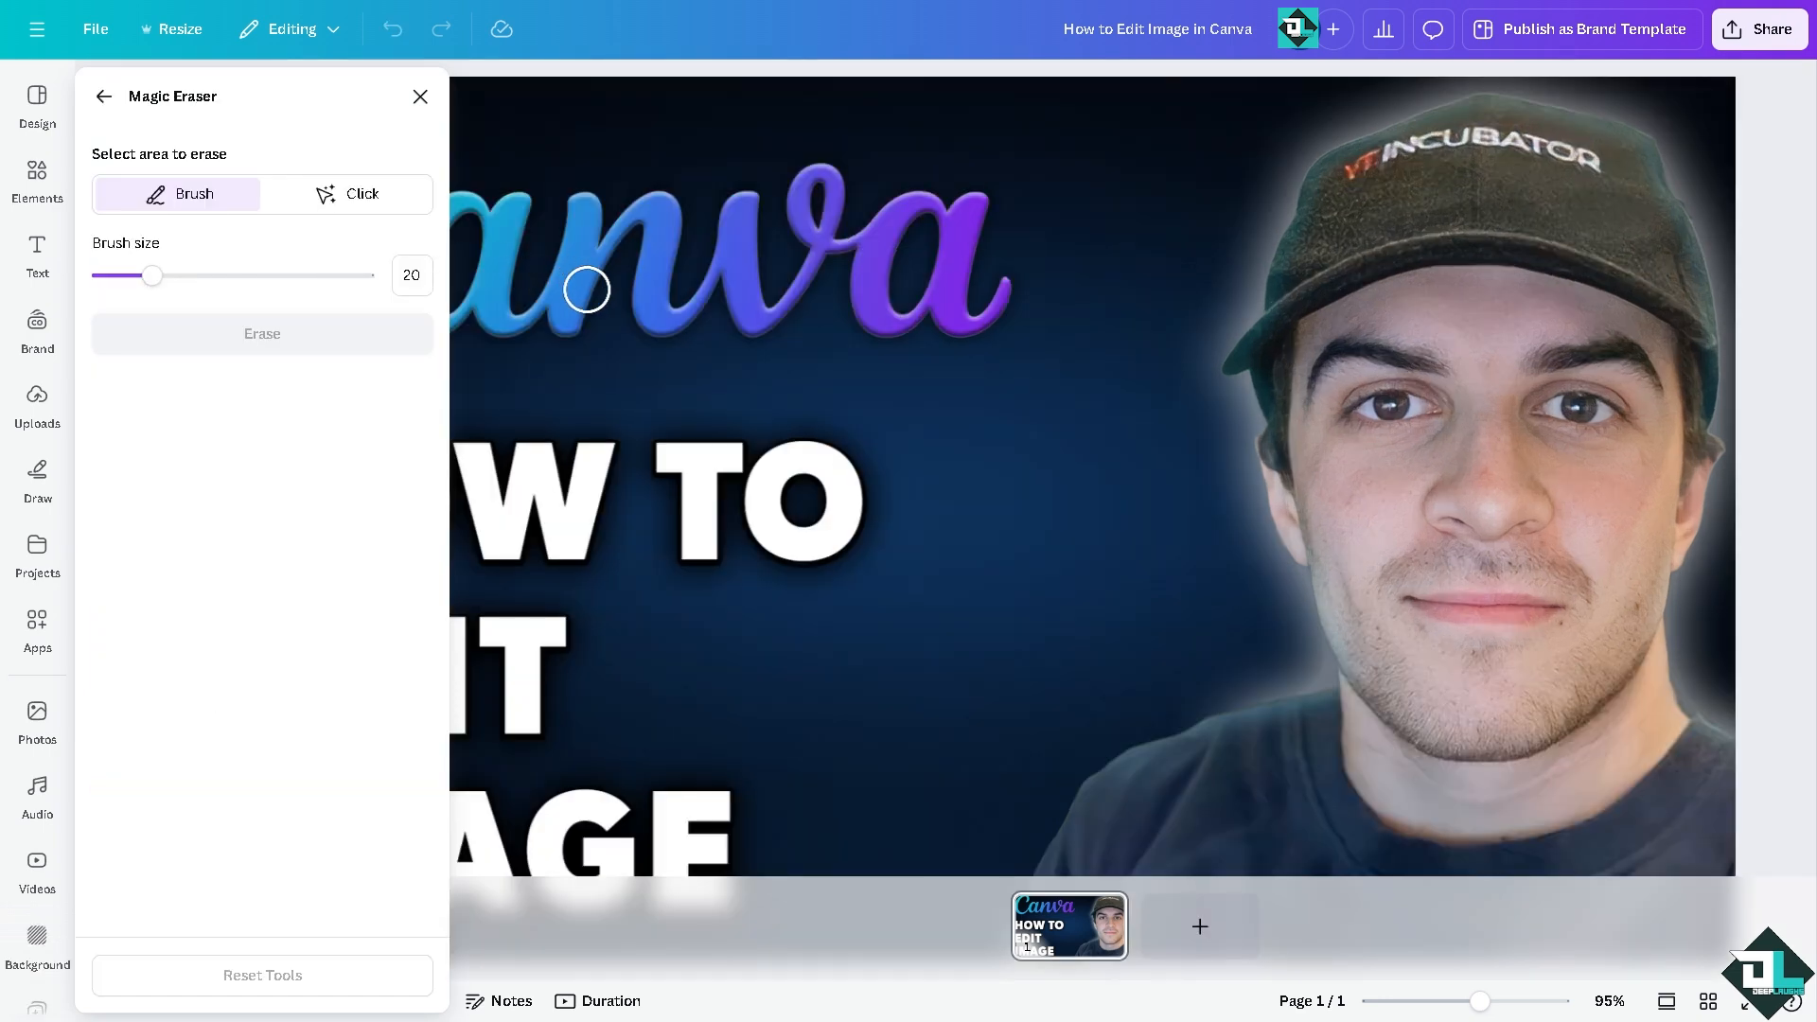
left_click(757, 511)
scroll(757, 509, "down", 1)
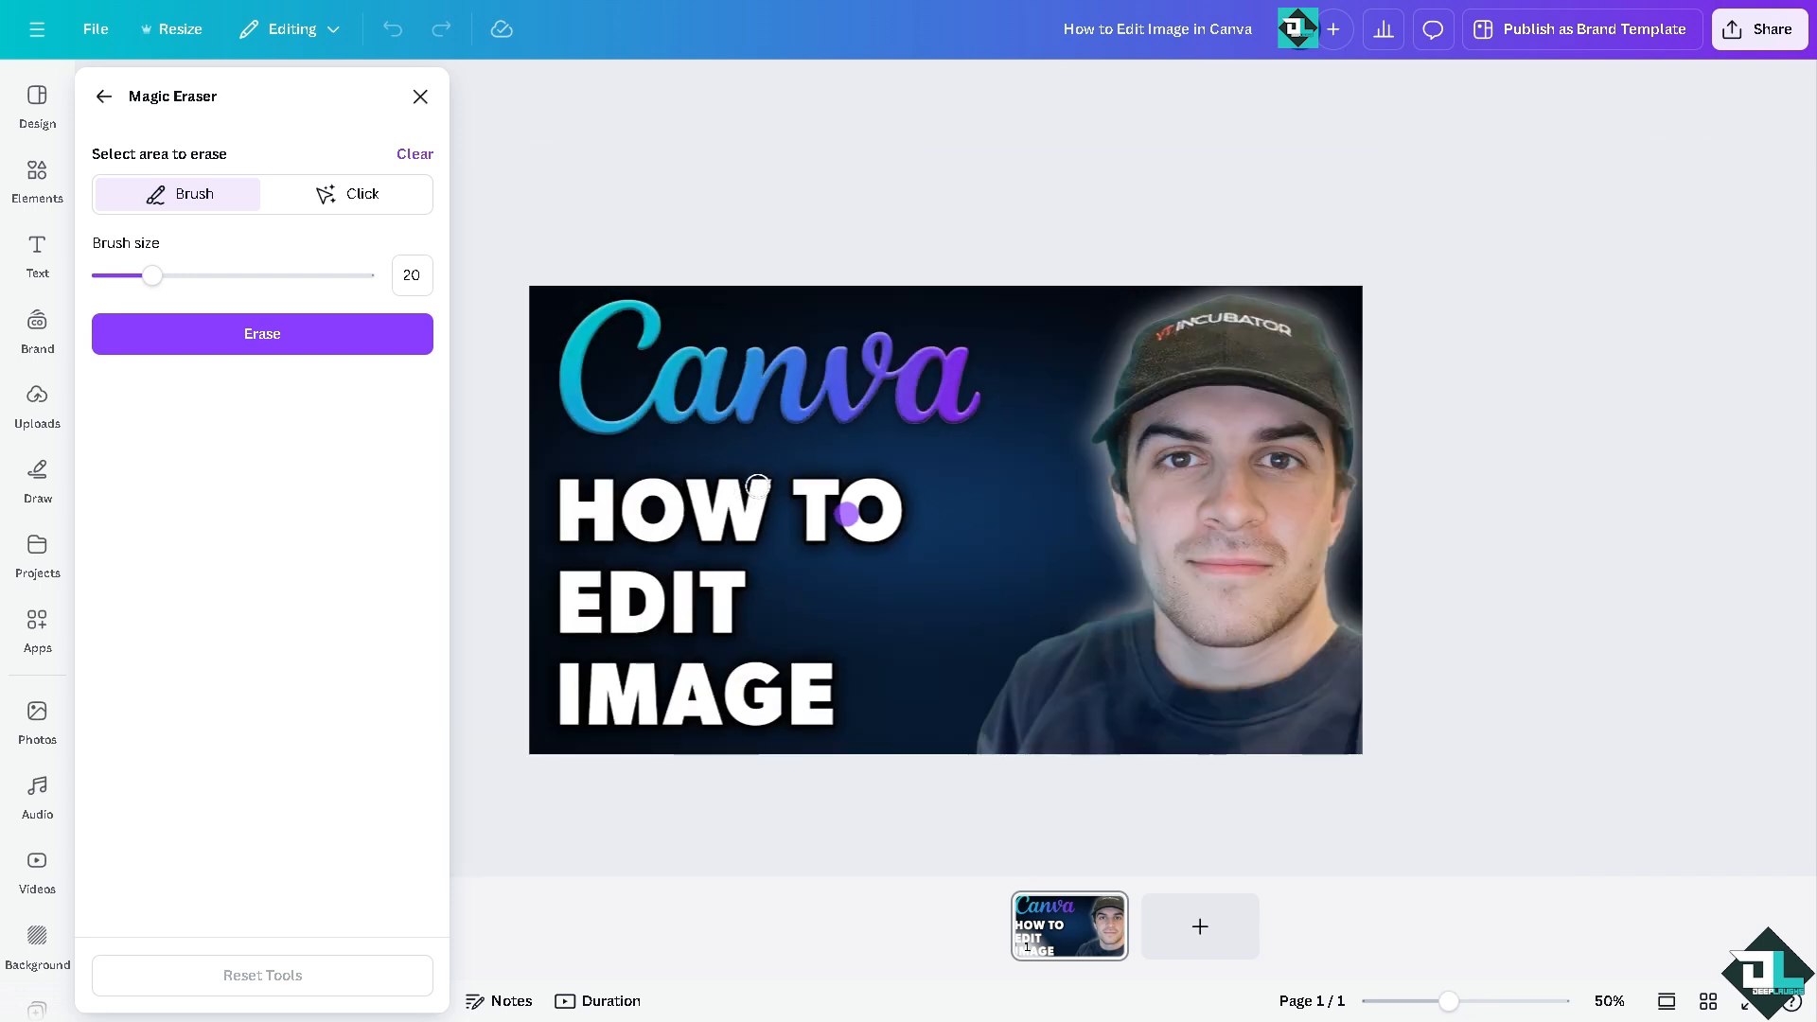
mouse_move(676, 489)
left_mouse_down()
mouse_move(567, 478)
mouse_move(582, 542)
mouse_move(847, 519)
mouse_move(686, 498)
mouse_move(763, 520)
left_mouse_up()
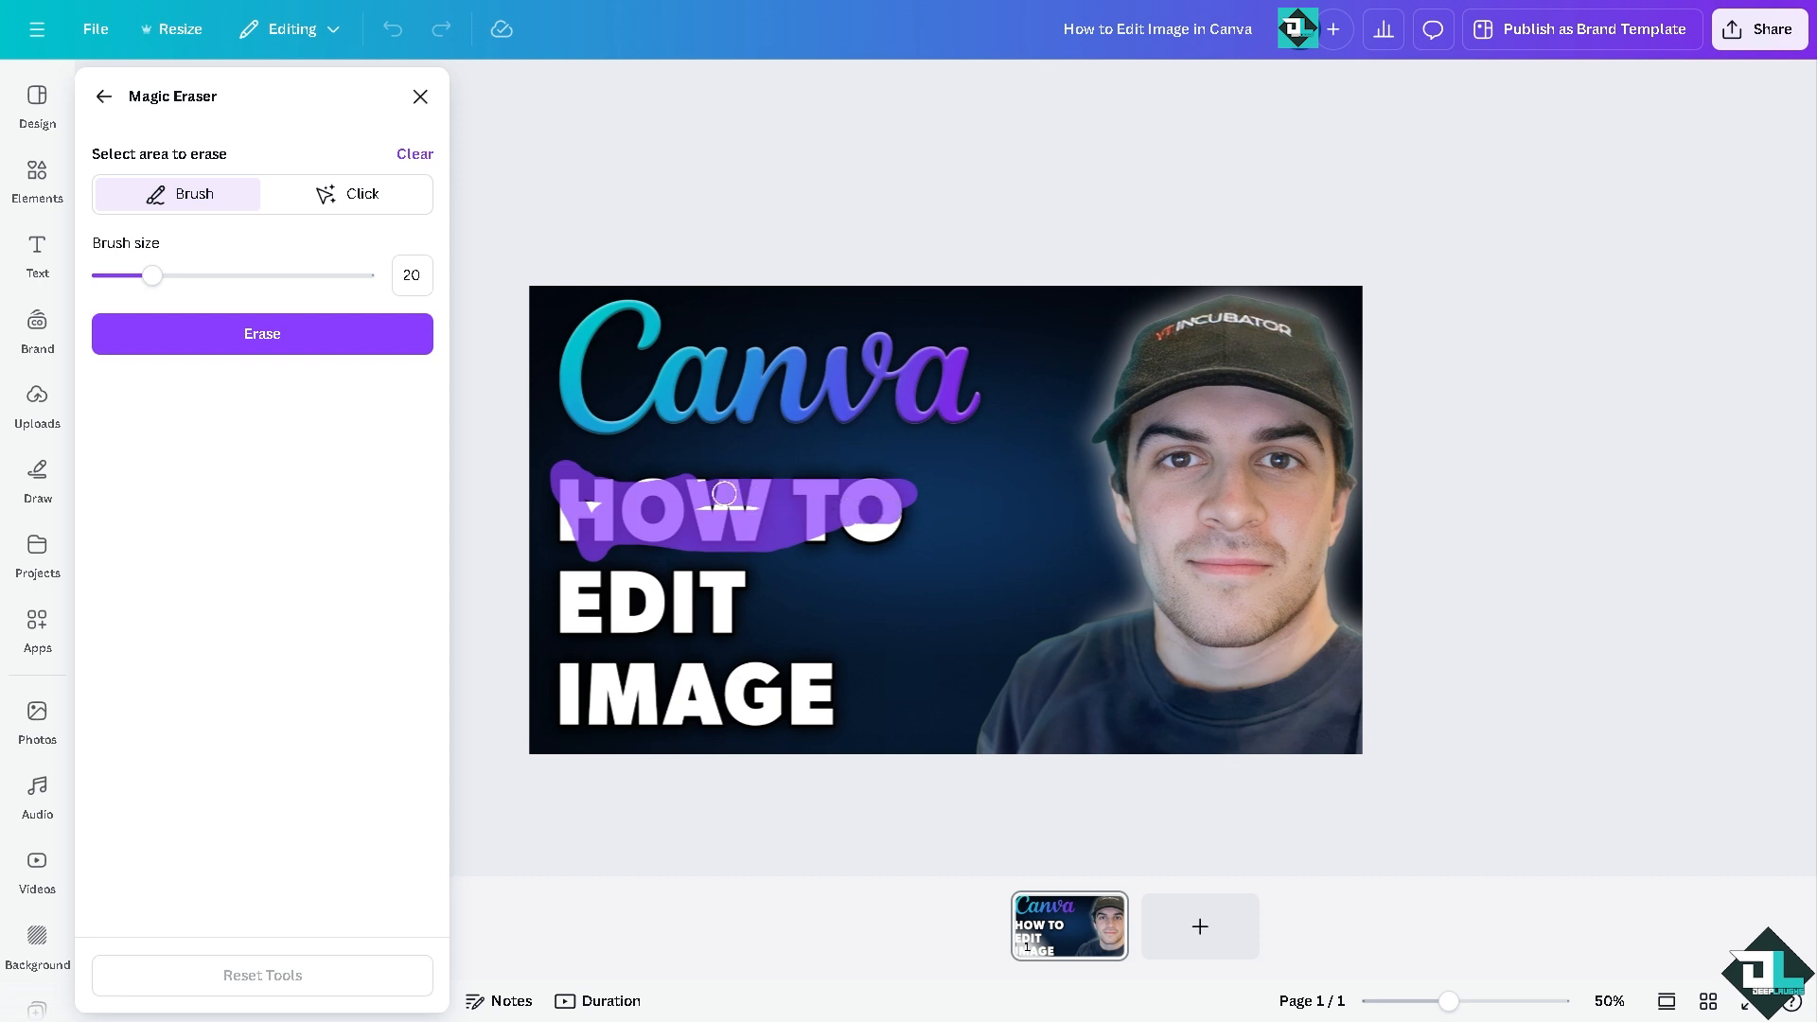
mouse_move(571, 499)
left_mouse_down()
mouse_move(866, 530)
mouse_move(791, 515)
left_mouse_up()
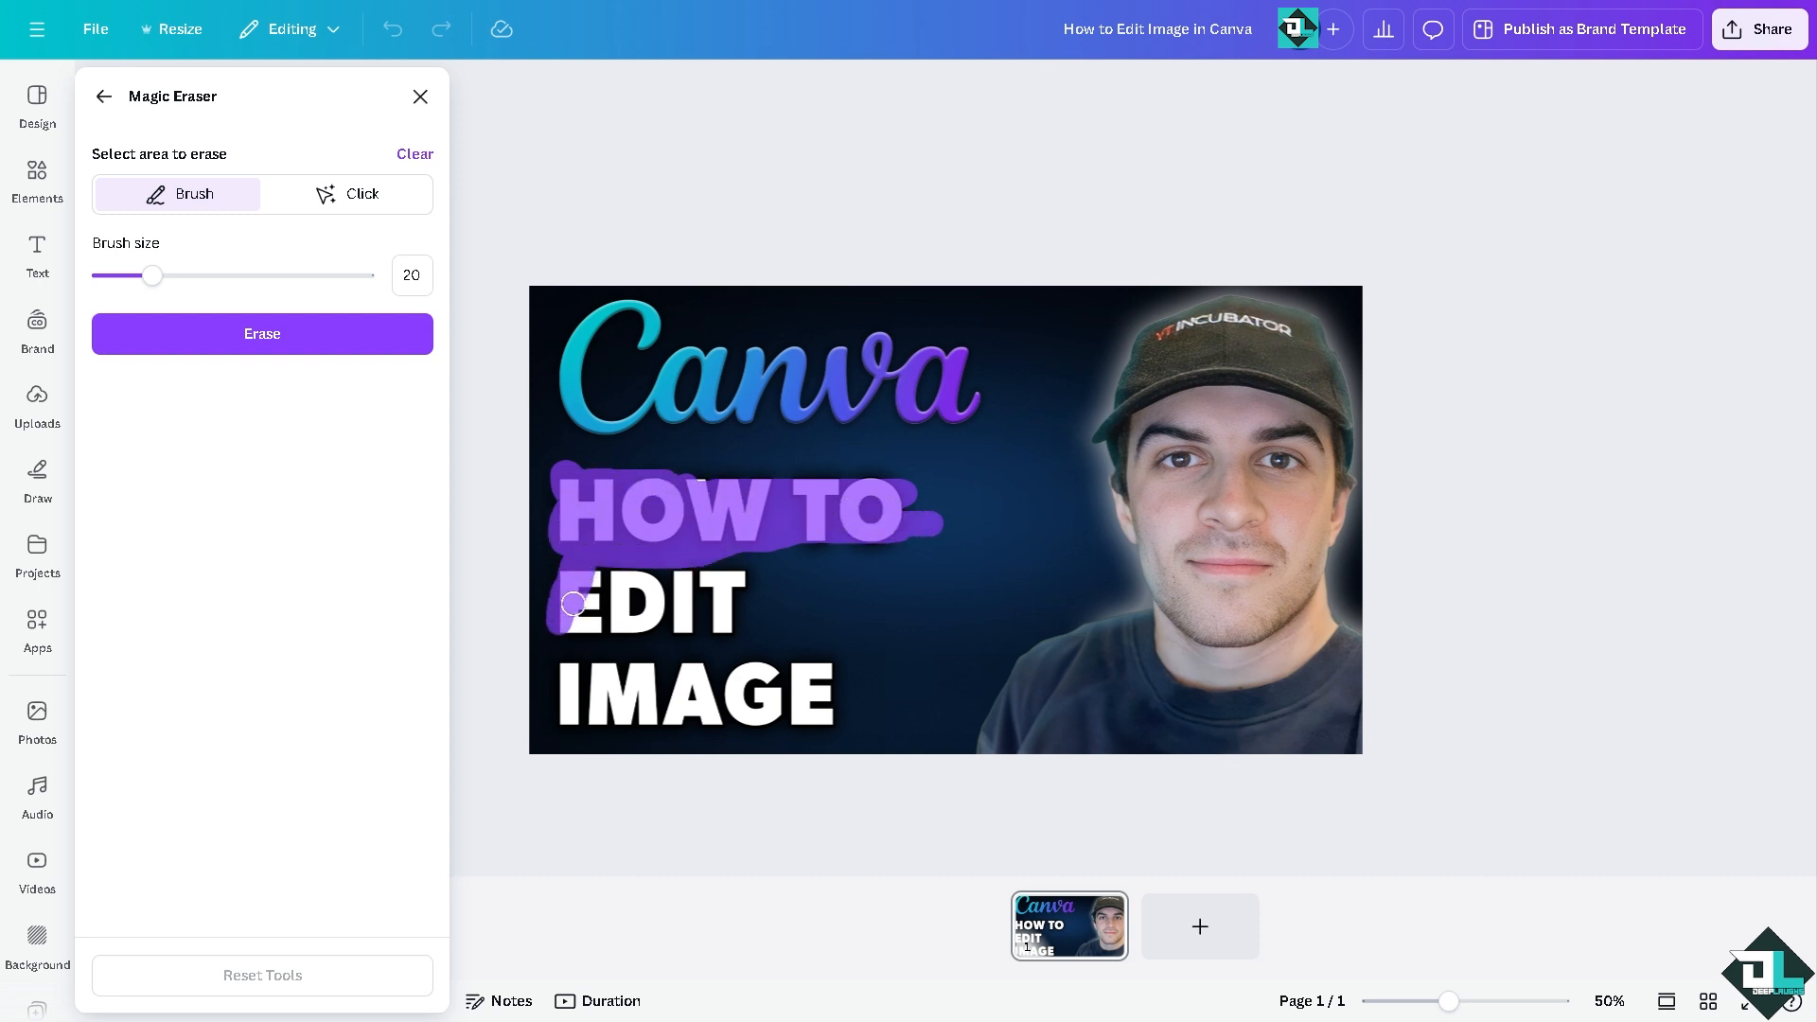
Step: Brush over the EDIT and IMAGE lines as well, erase the marked text, and return to the image editing options
mouse_move(573, 602)
left_mouse_down()
mouse_move(615, 591)
mouse_move(681, 625)
mouse_move(726, 603)
mouse_move(693, 614)
left_mouse_up()
mouse_move(544, 626)
left_mouse_down()
mouse_move(638, 624)
mouse_move(575, 625)
mouse_move(571, 735)
mouse_move(852, 727)
mouse_move(850, 687)
mouse_move(625, 661)
mouse_move(569, 677)
mouse_move(802, 698)
left_mouse_up()
mouse_move(557, 682)
left_mouse_down()
mouse_move(578, 717)
mouse_move(743, 691)
left_mouse_up()
left_click(350, 339)
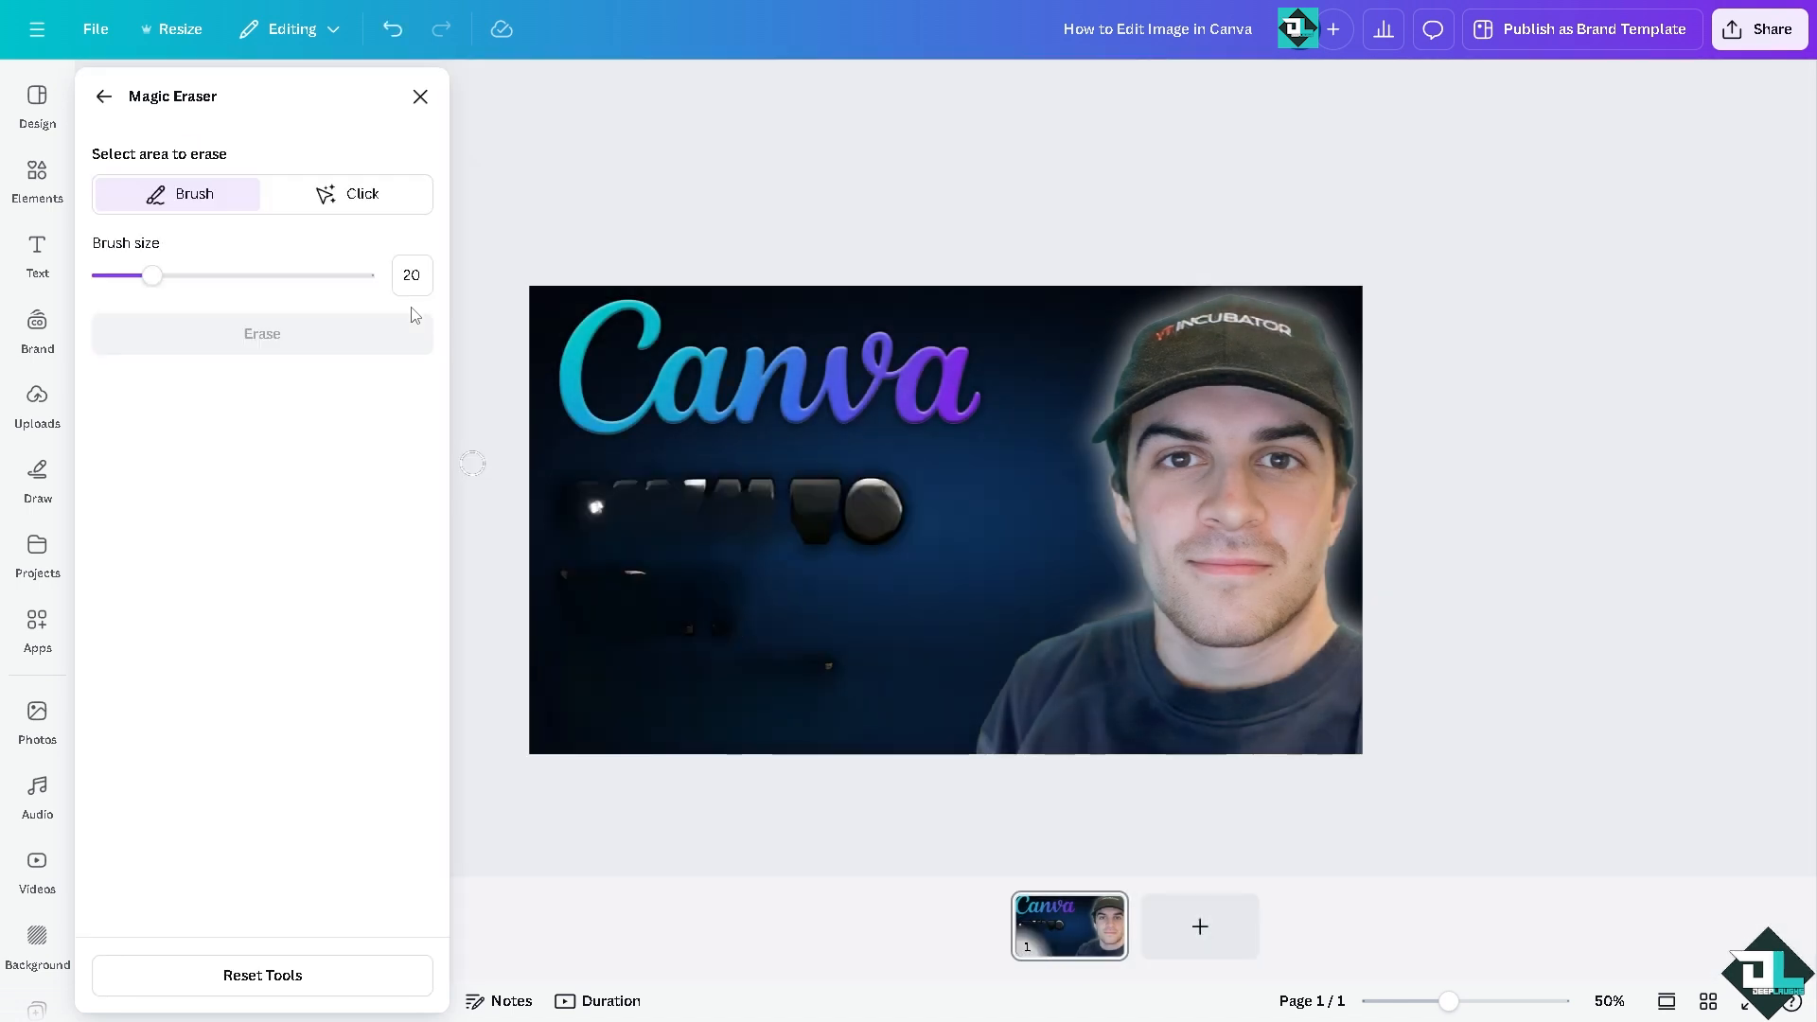
left_click(104, 99)
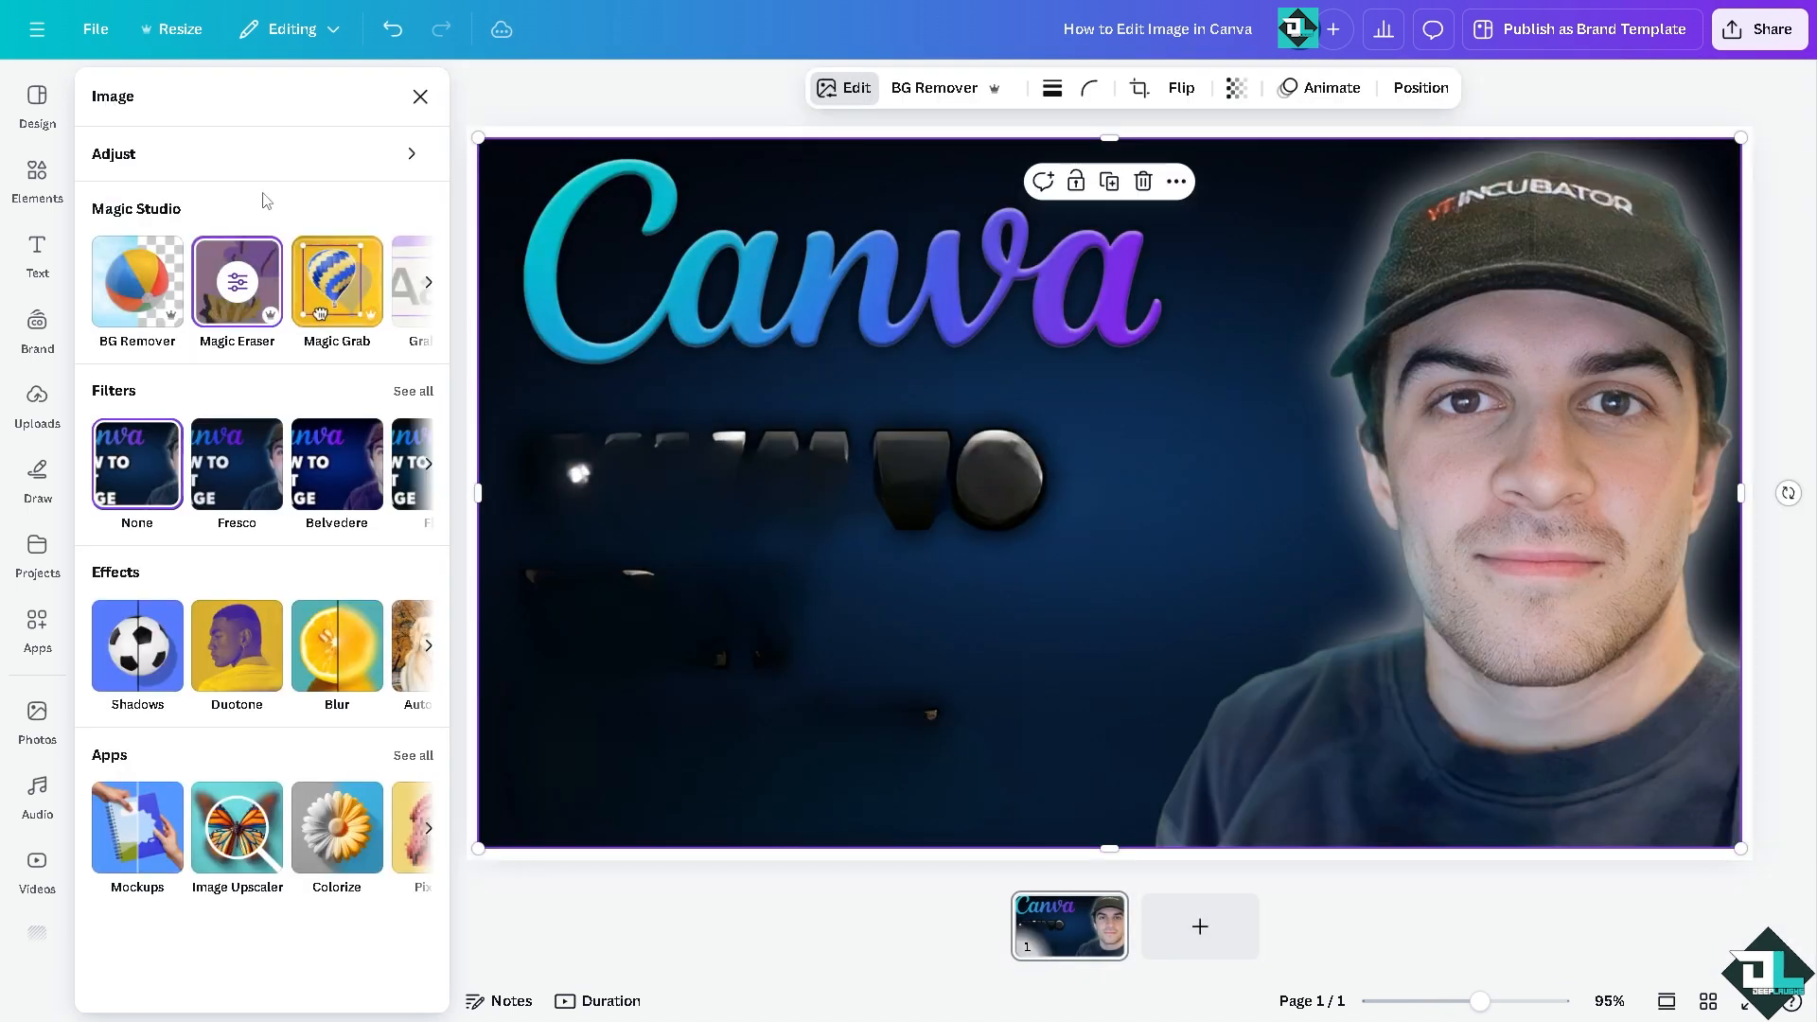
Step: Erase the Canva lettering and the leftover text fragments from the picture with the Magic Eraser brush at size 100
left_click(238, 277)
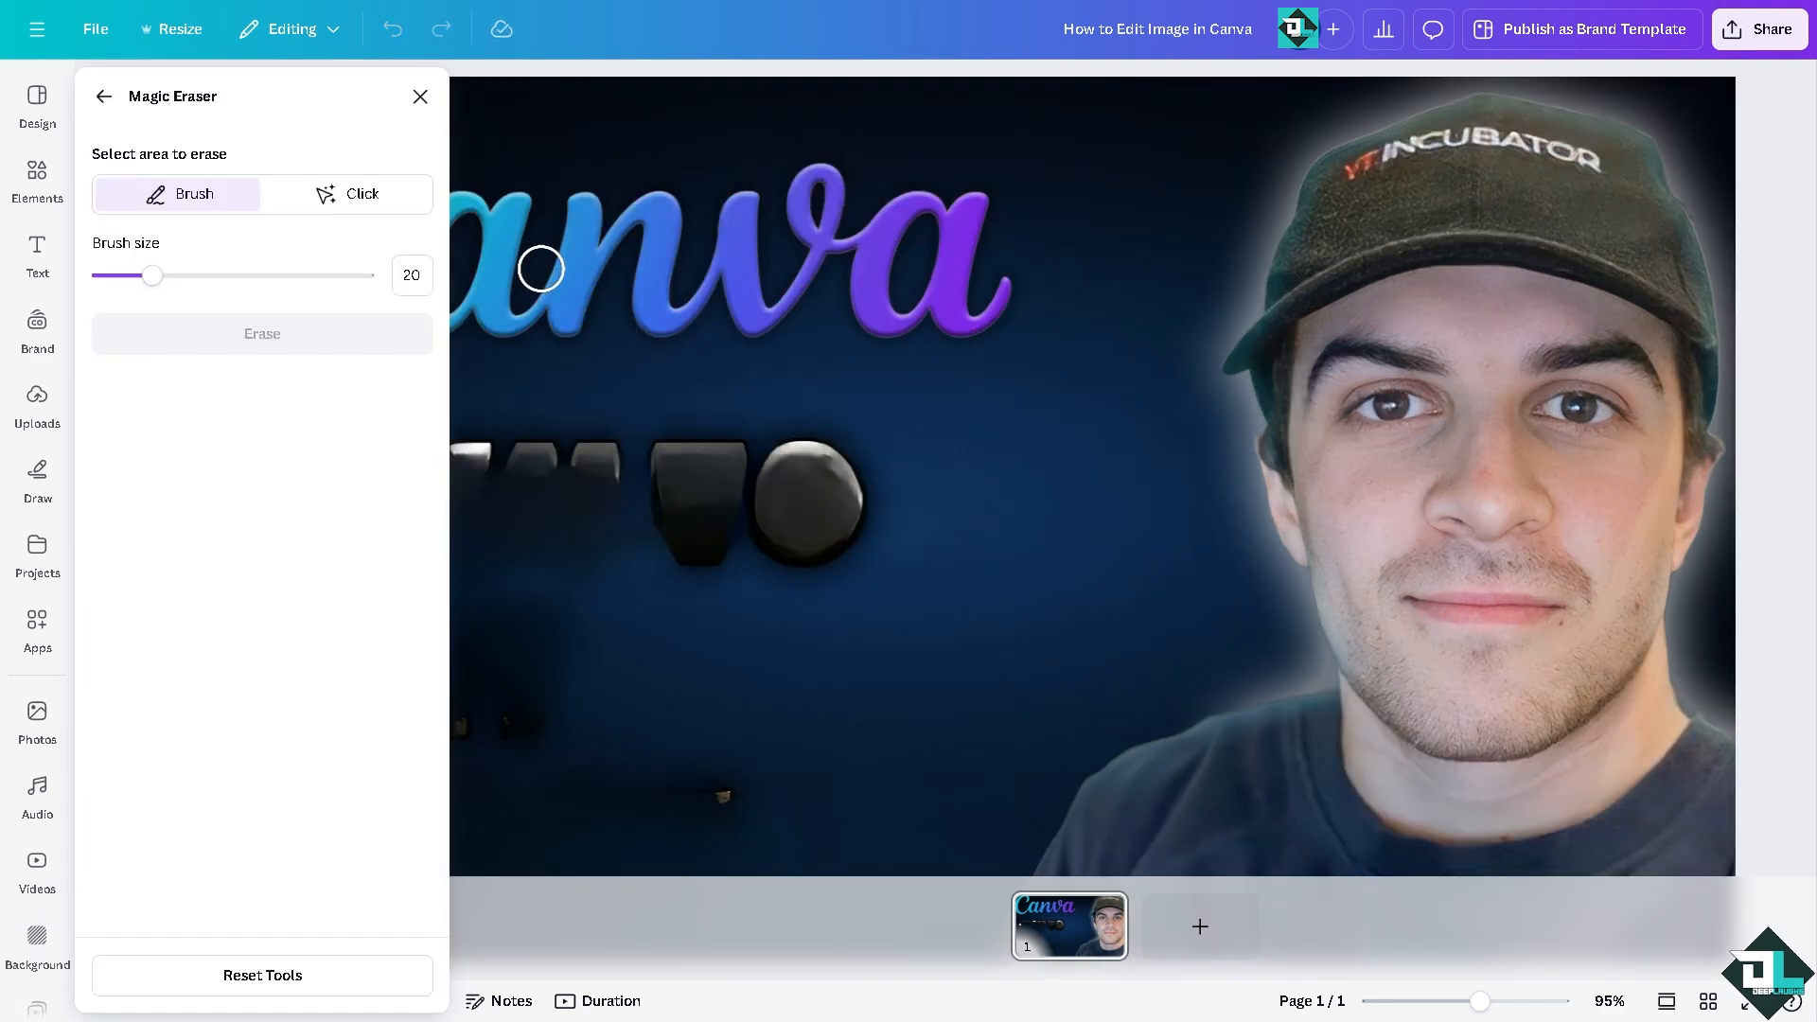
key("ctrl+minus")
key("ctrl+minus")
key("ctrl+minus")
left_click_drag(332, 275, 369, 276)
mouse_move(875, 503)
left_mouse_down()
mouse_move(943, 441)
mouse_move(770, 415)
mouse_move(757, 478)
mouse_move(822, 487)
mouse_move(909, 547)
mouse_move(929, 507)
mouse_move(857, 471)
mouse_move(786, 499)
mouse_move(758, 529)
mouse_move(847, 587)
mouse_move(911, 588)
mouse_move(770, 590)
mouse_move(771, 552)
mouse_move(823, 636)
left_mouse_up()
left_click(323, 335)
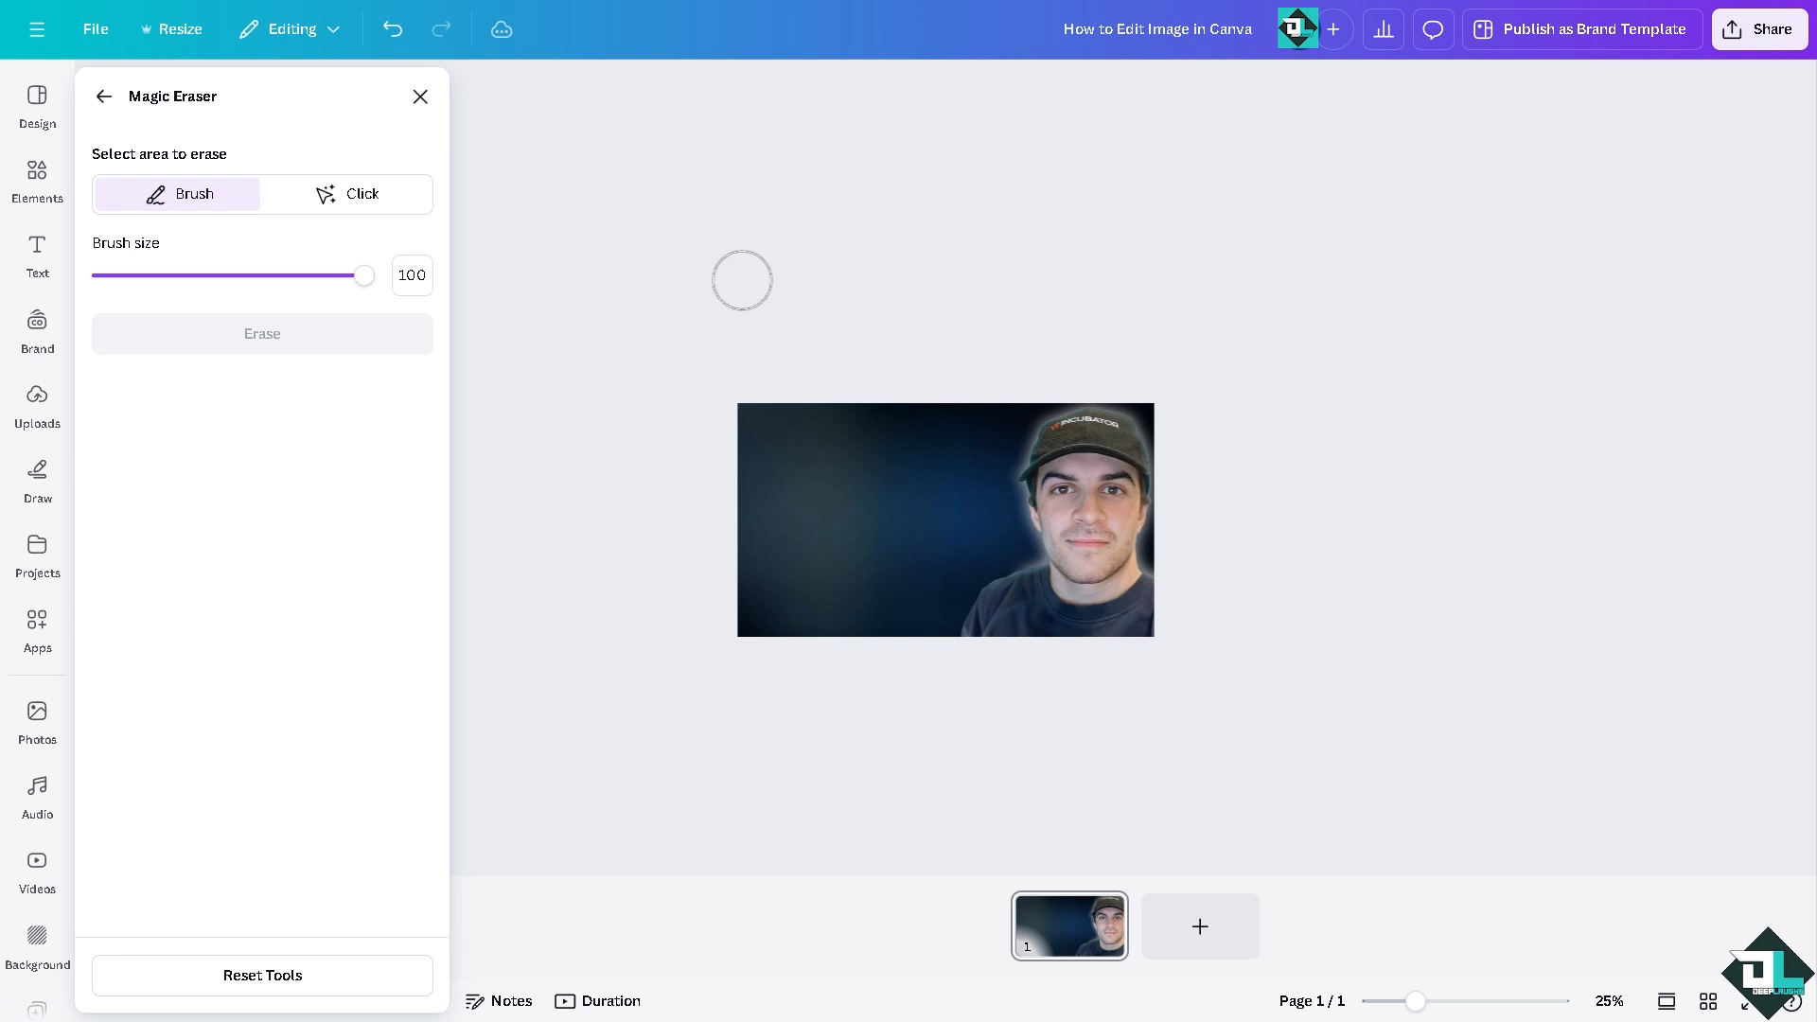
Step: Remove the background from the cleaned-up picture of the man in the cap and add a blank second page
left_click(111, 100)
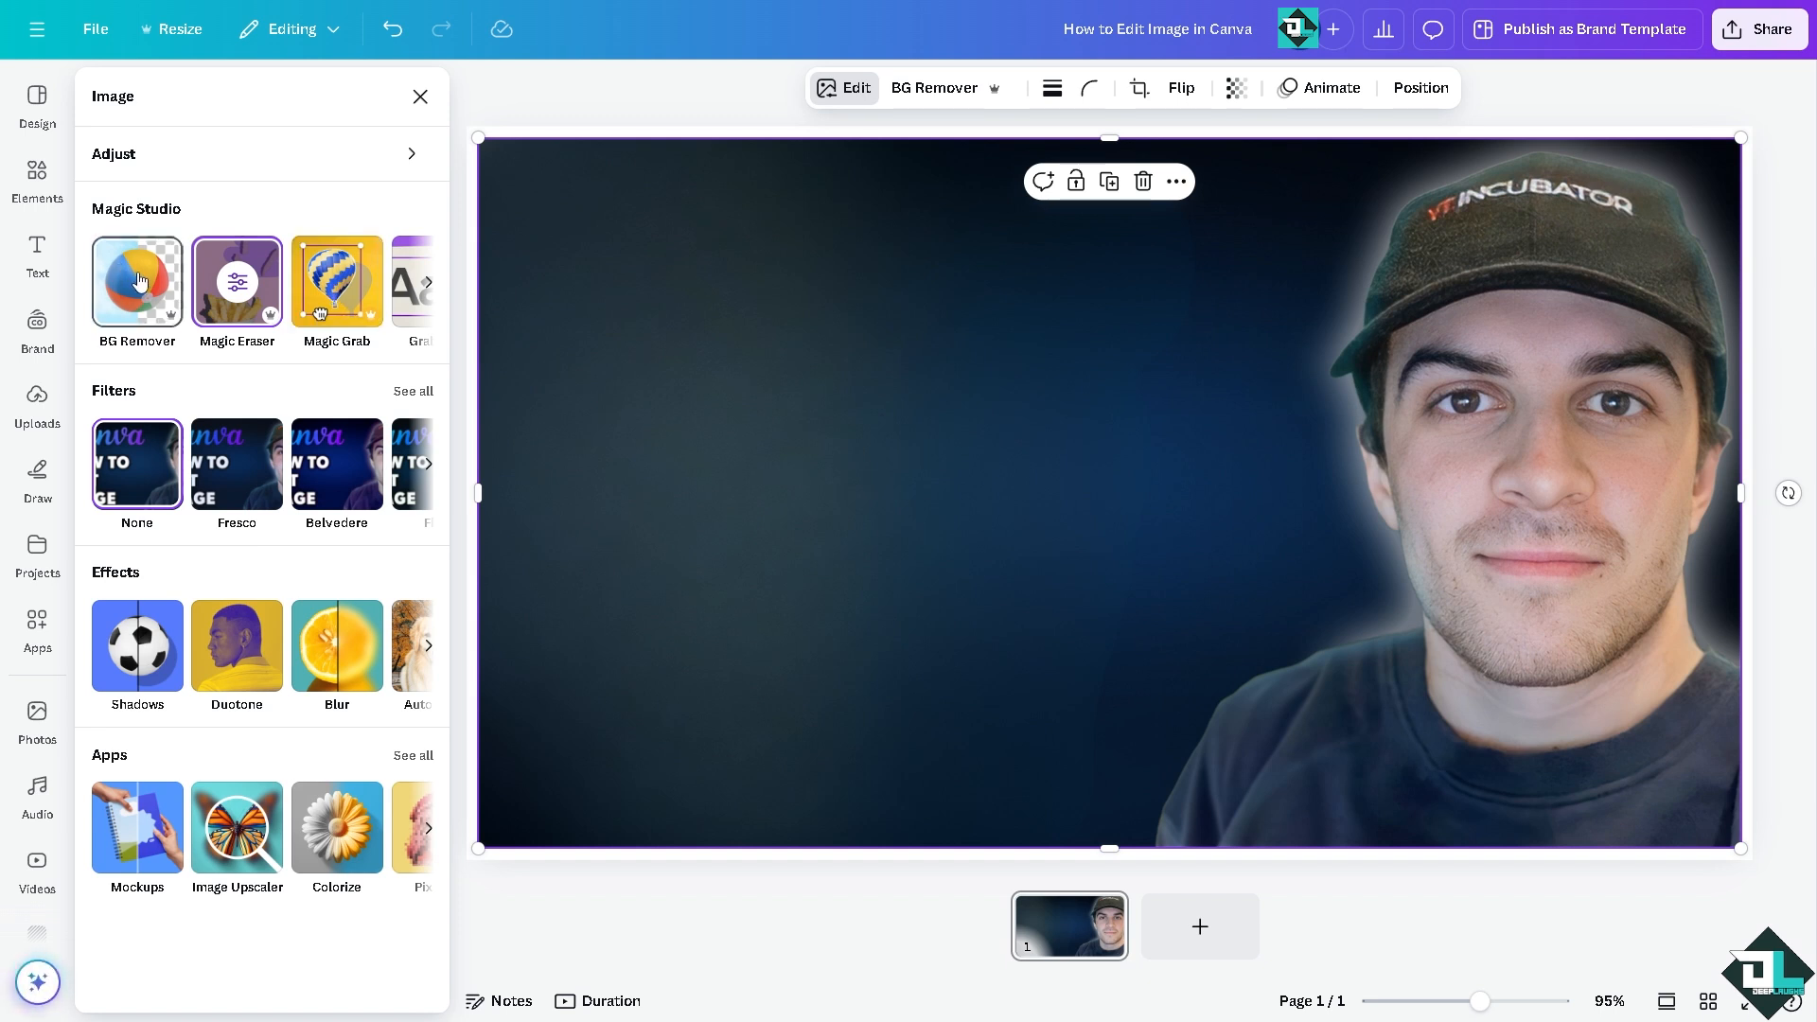
left_click(138, 281)
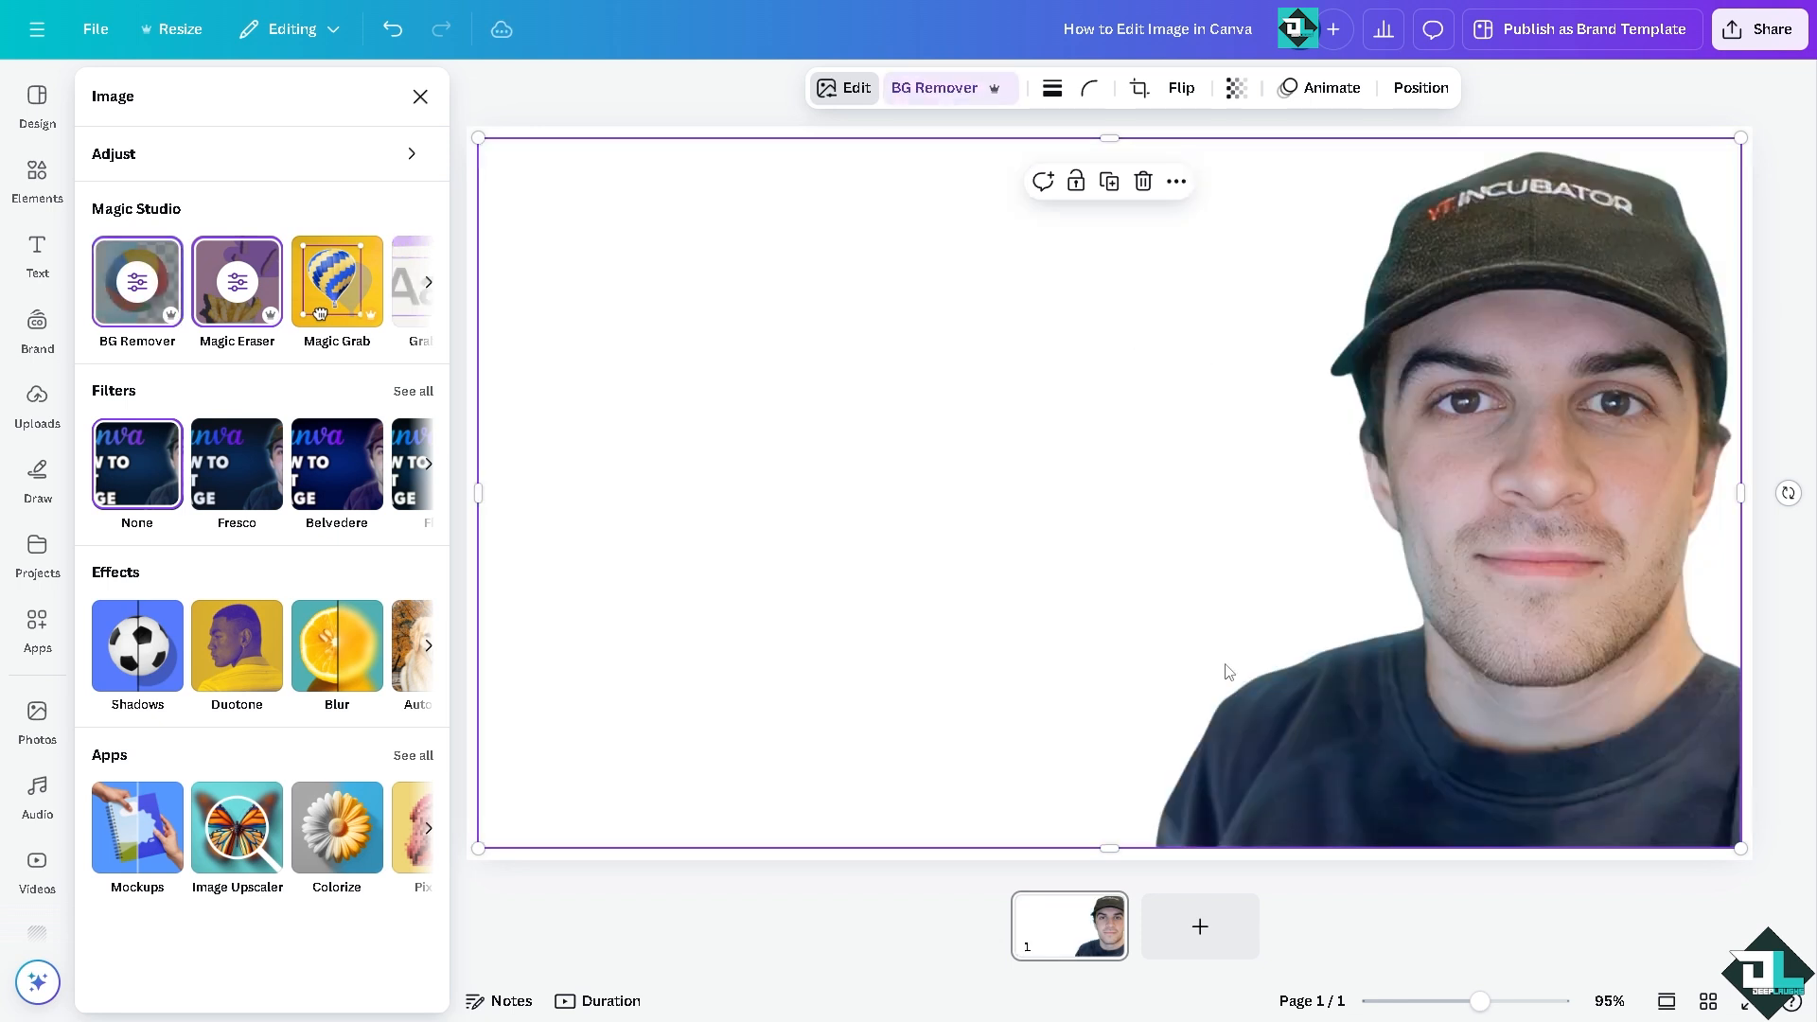
left_click(1197, 922)
Step: Place the recently used stock photo of two costumed children in the page's upper-left corner and remove its background
left_click(36, 714)
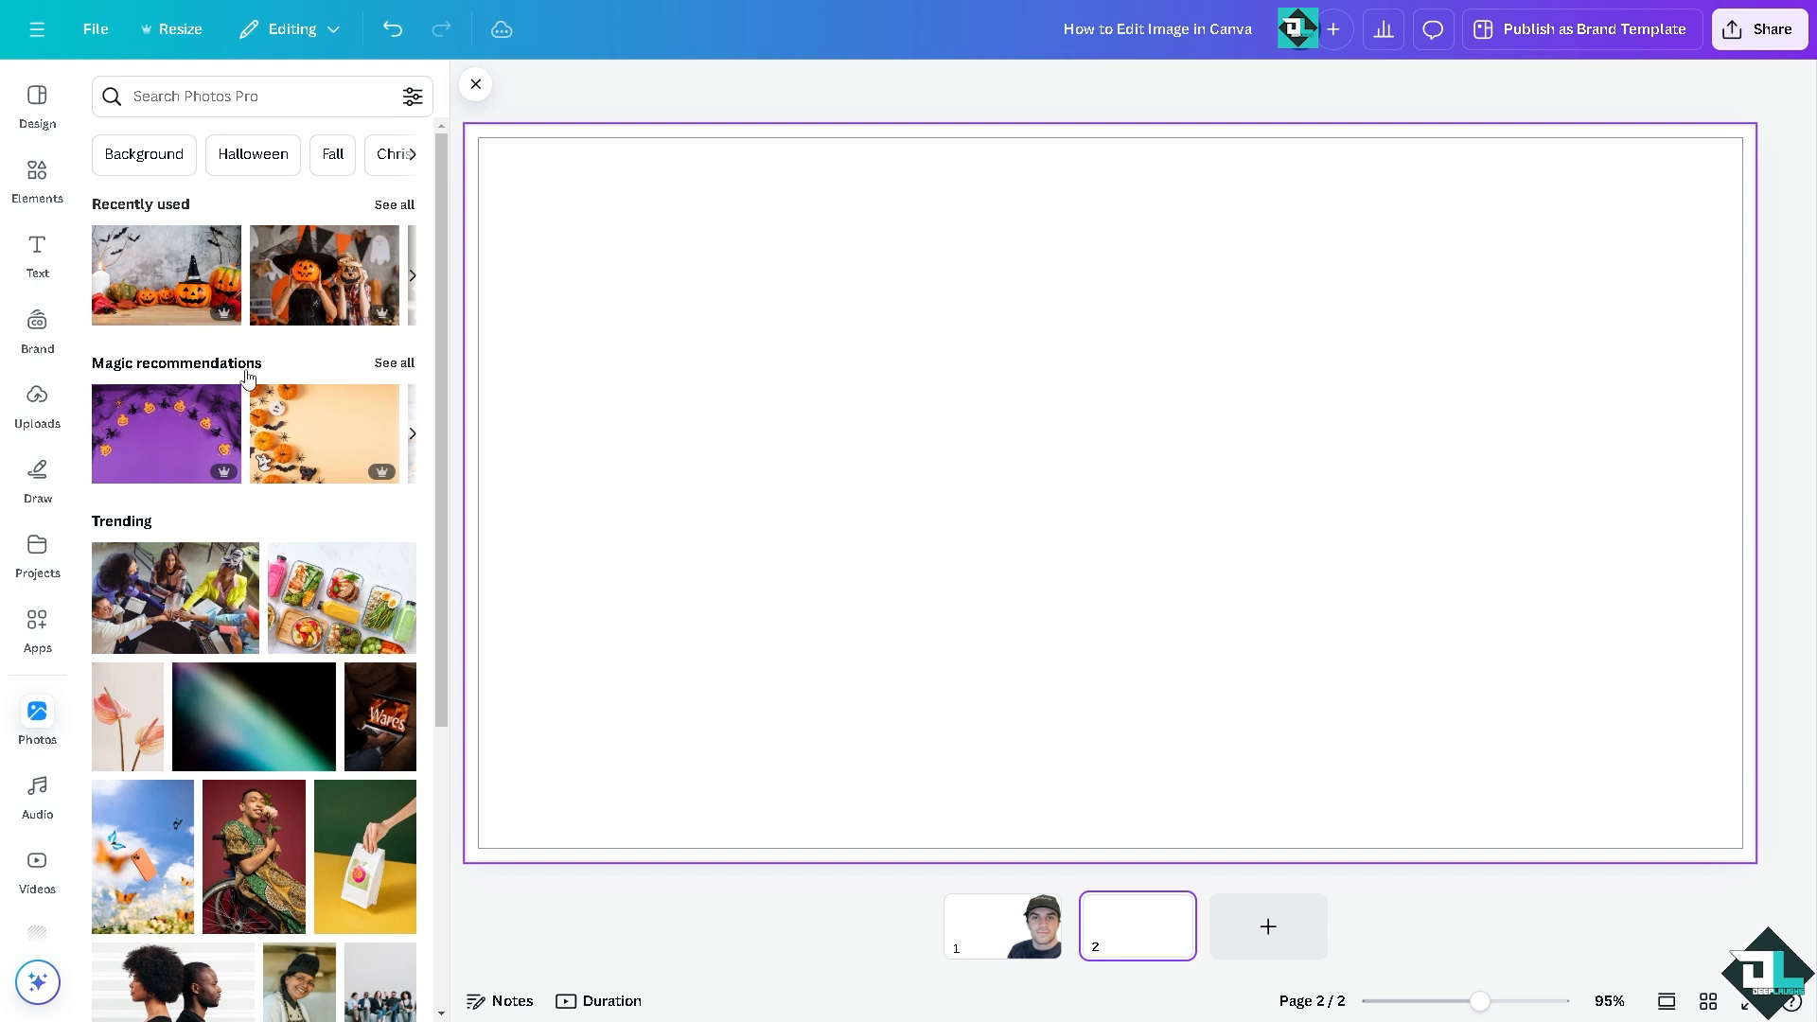
left_click(319, 269)
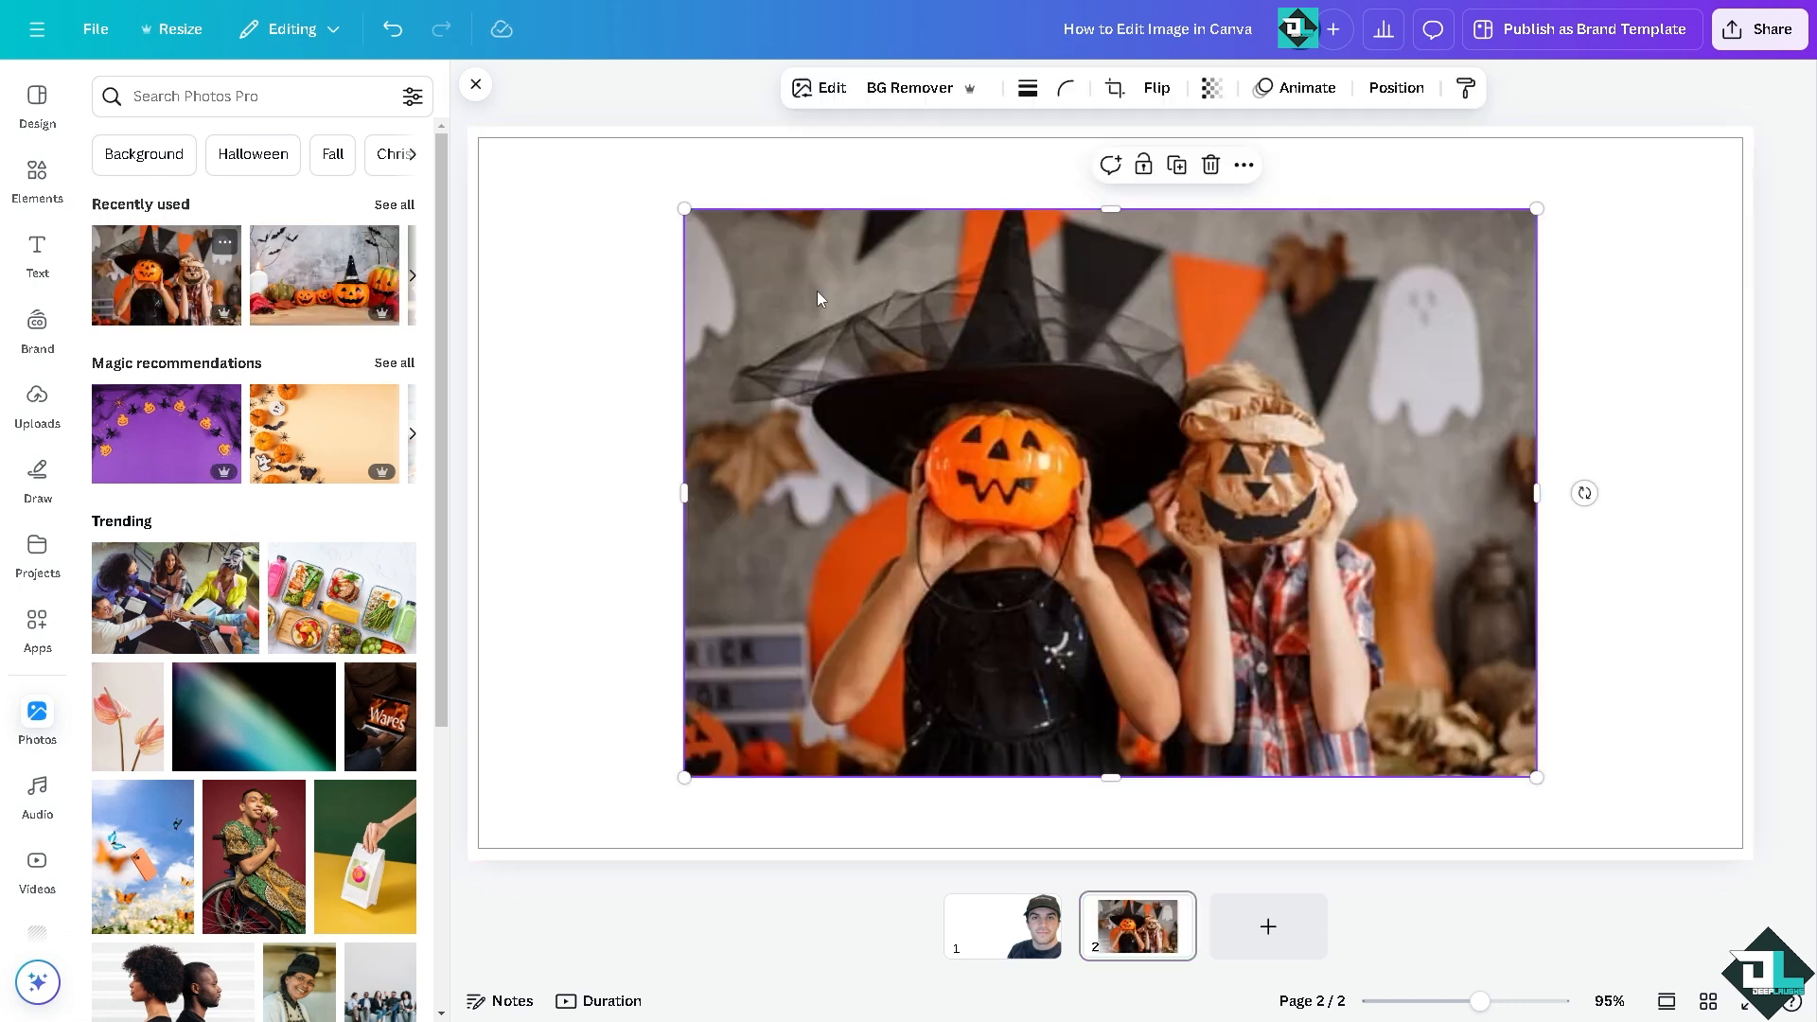
left_click_drag(815, 295, 738, 237)
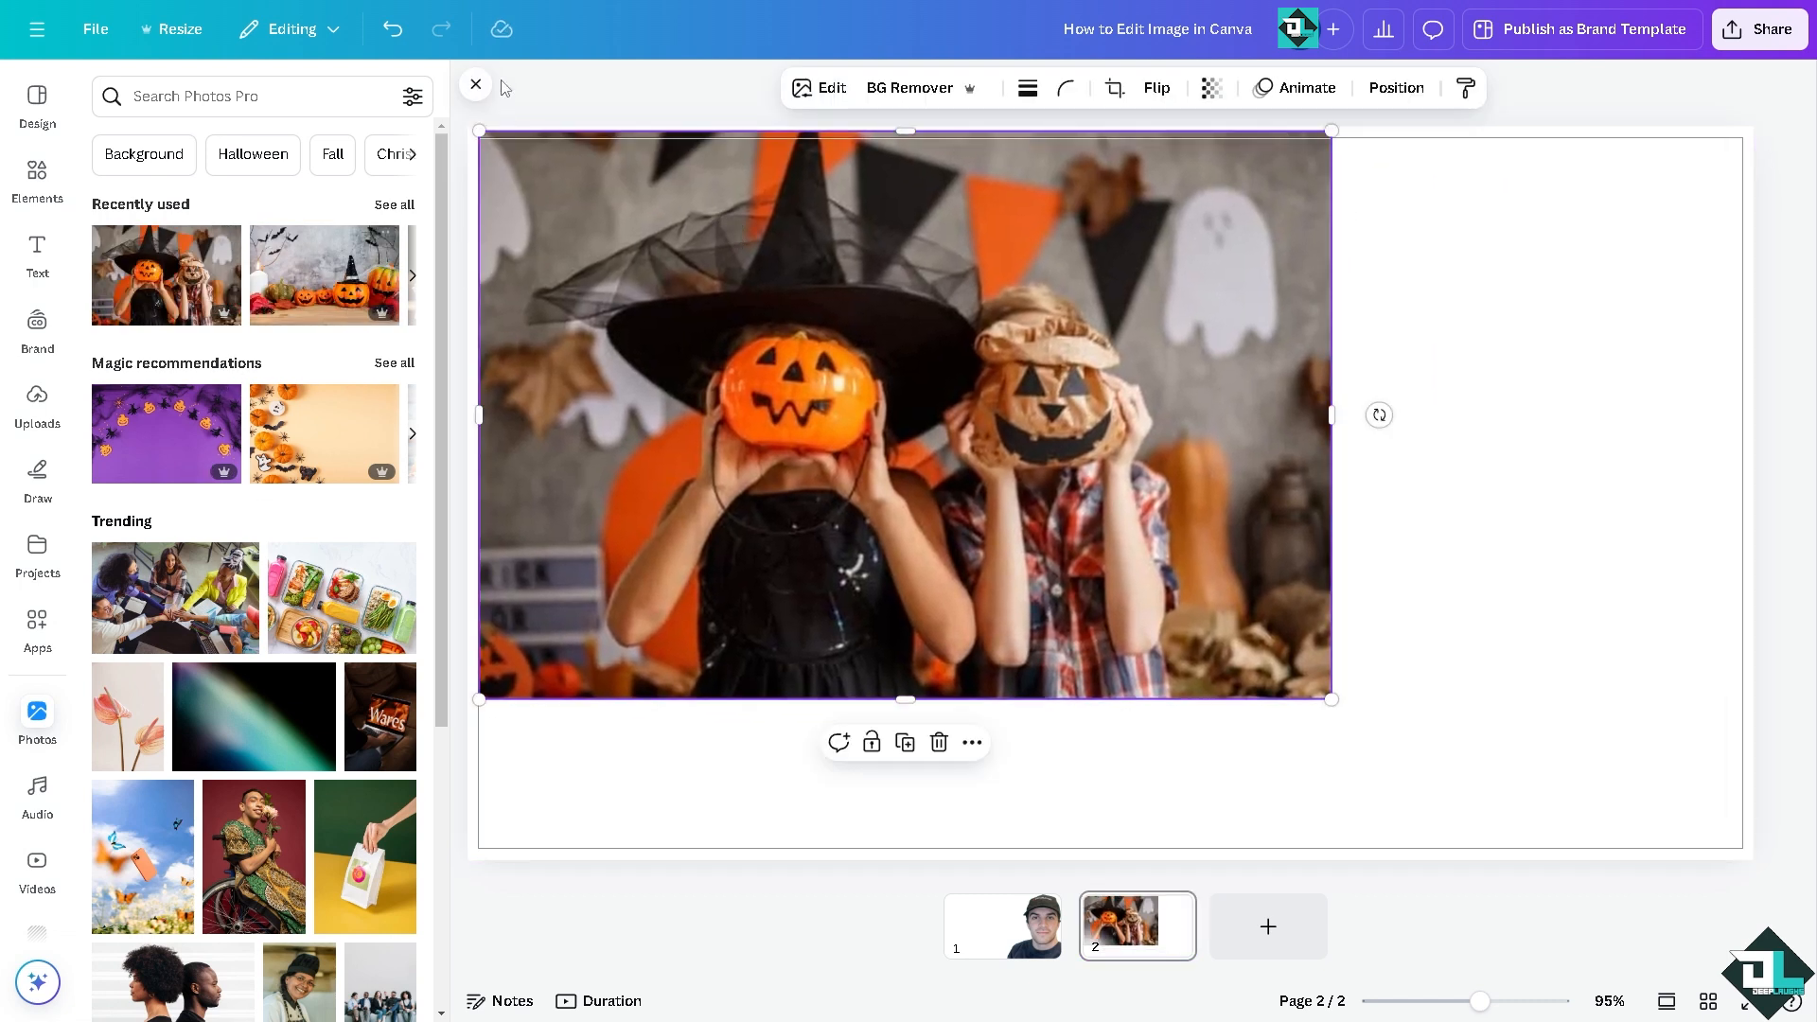
left_click(890, 85)
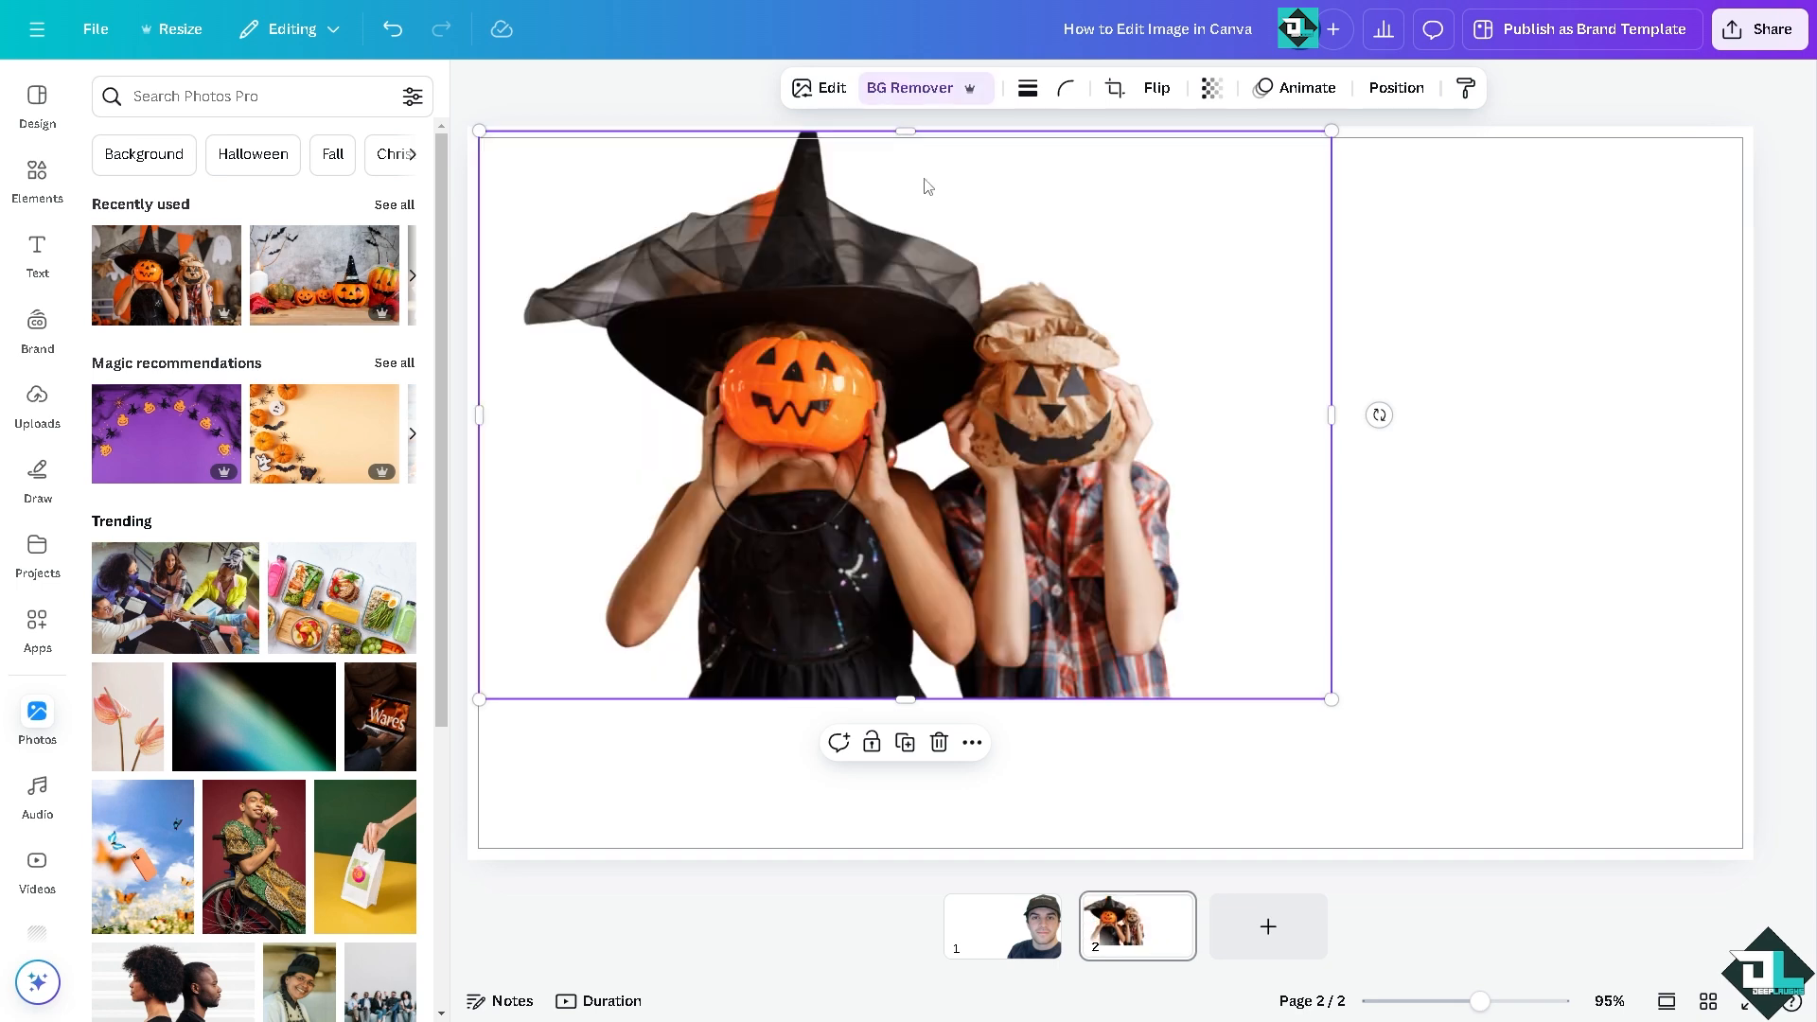
Step: Add the trending teamwork photo, shrink it into the page's upper-right corner and remove its background
left_click(198, 597)
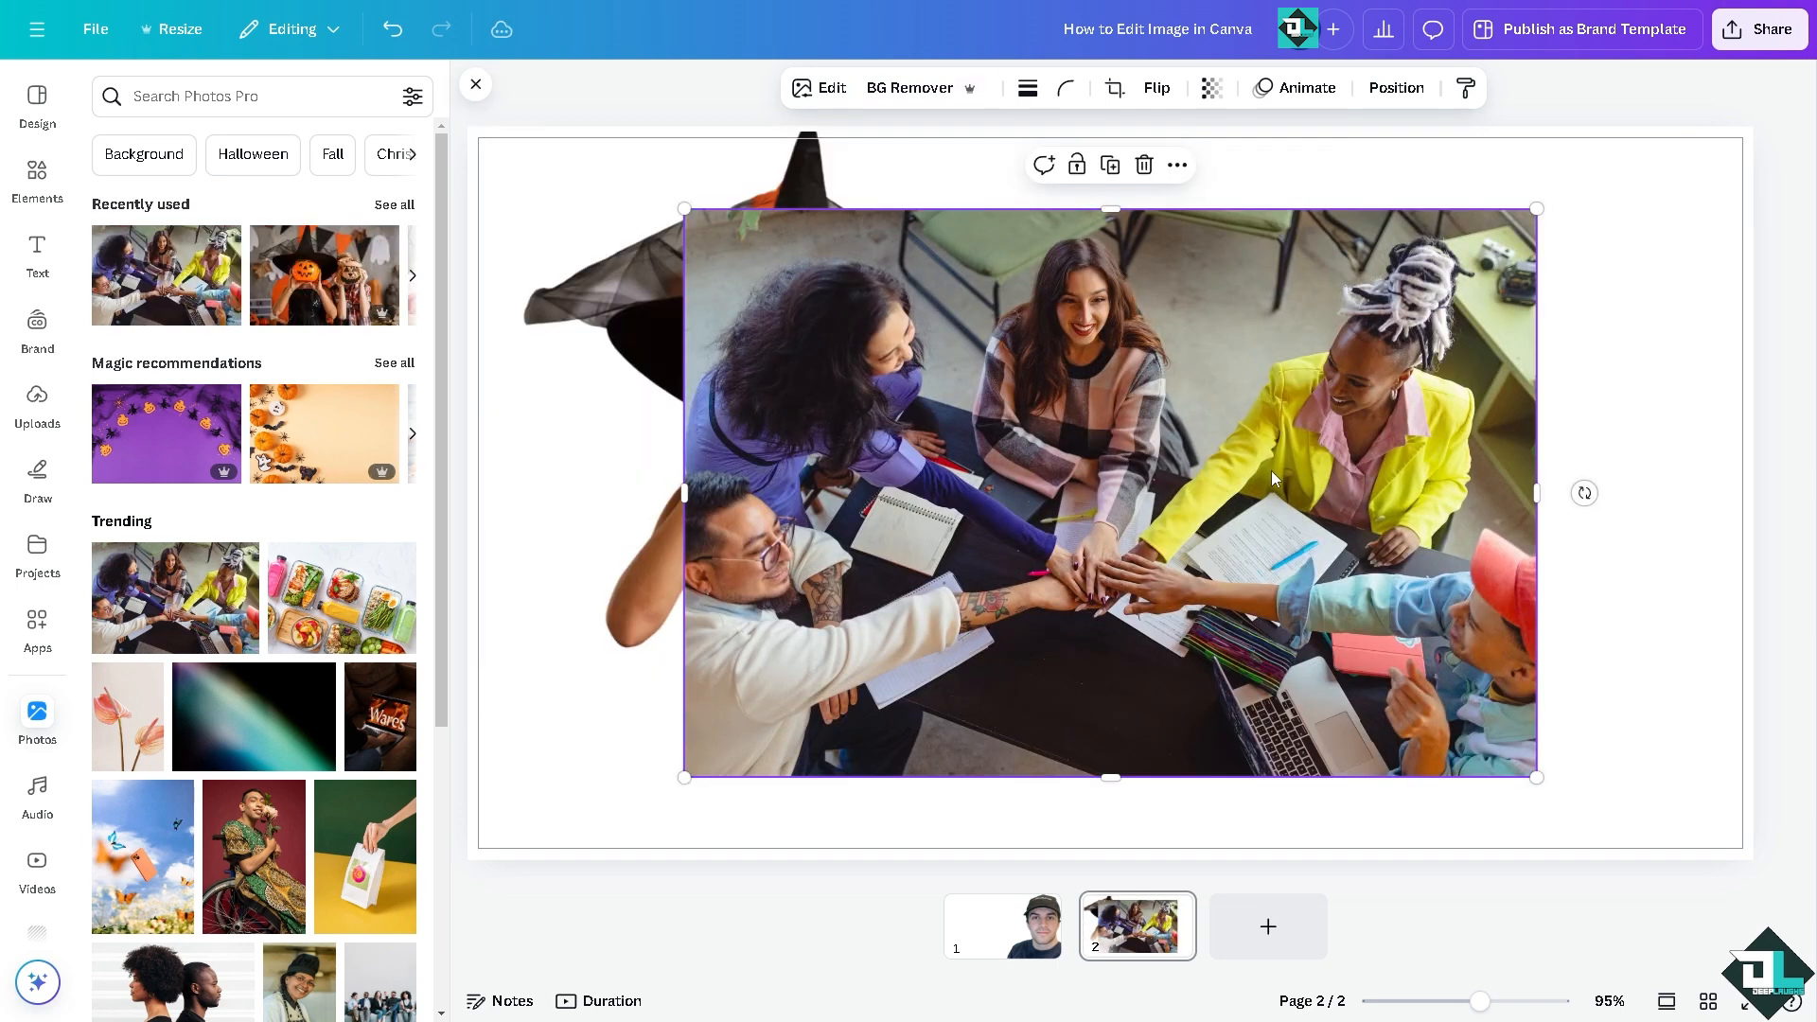
left_click_drag(1008, 601, 1217, 532)
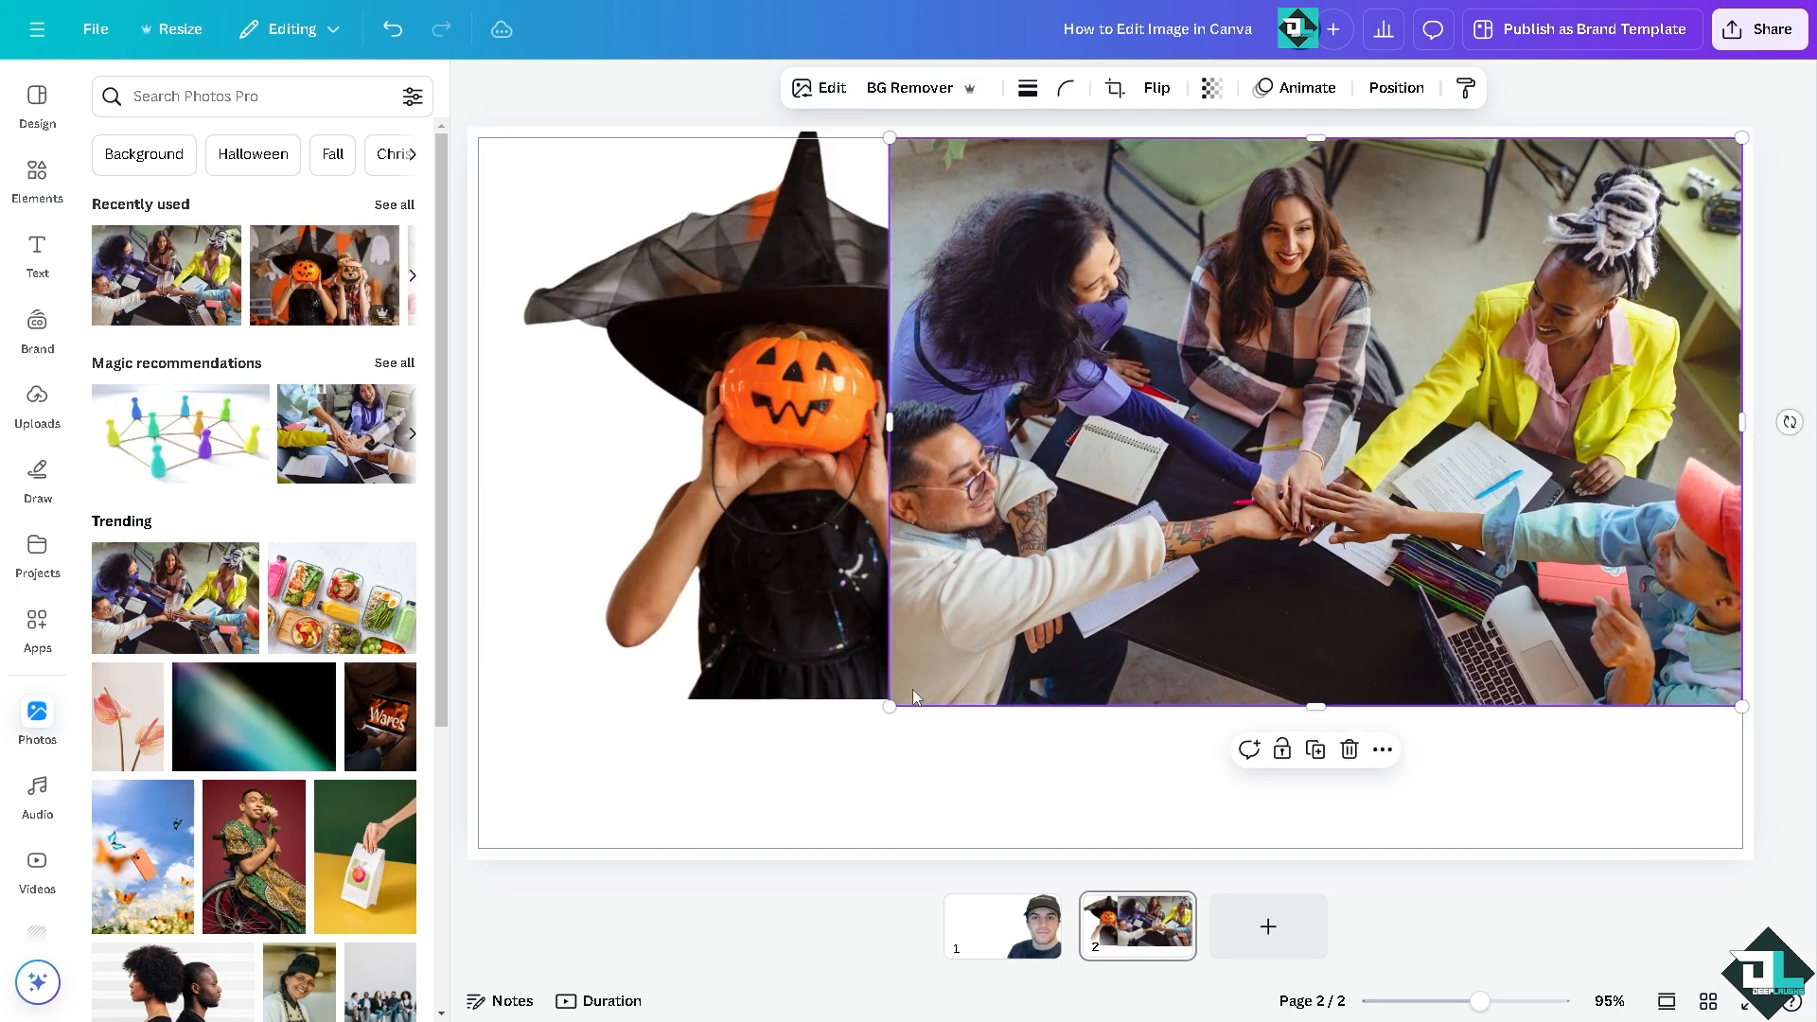
left_click_drag(893, 705, 1348, 407)
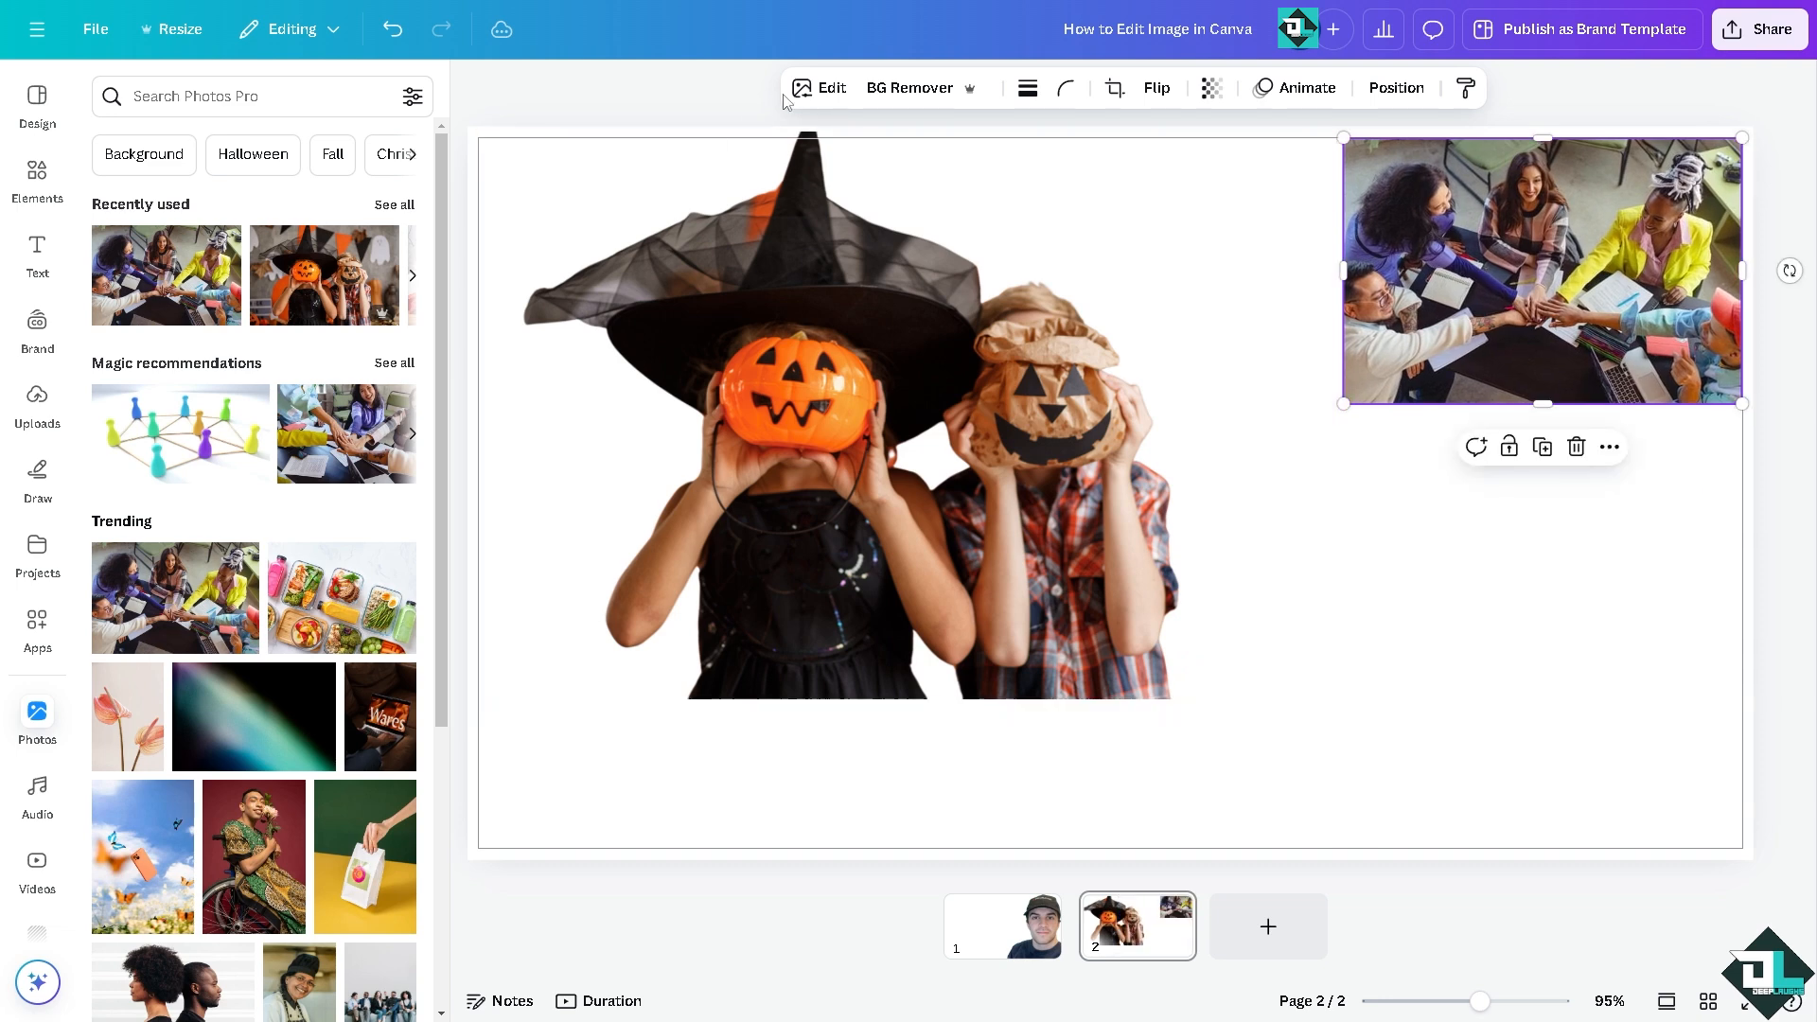
left_click(916, 90)
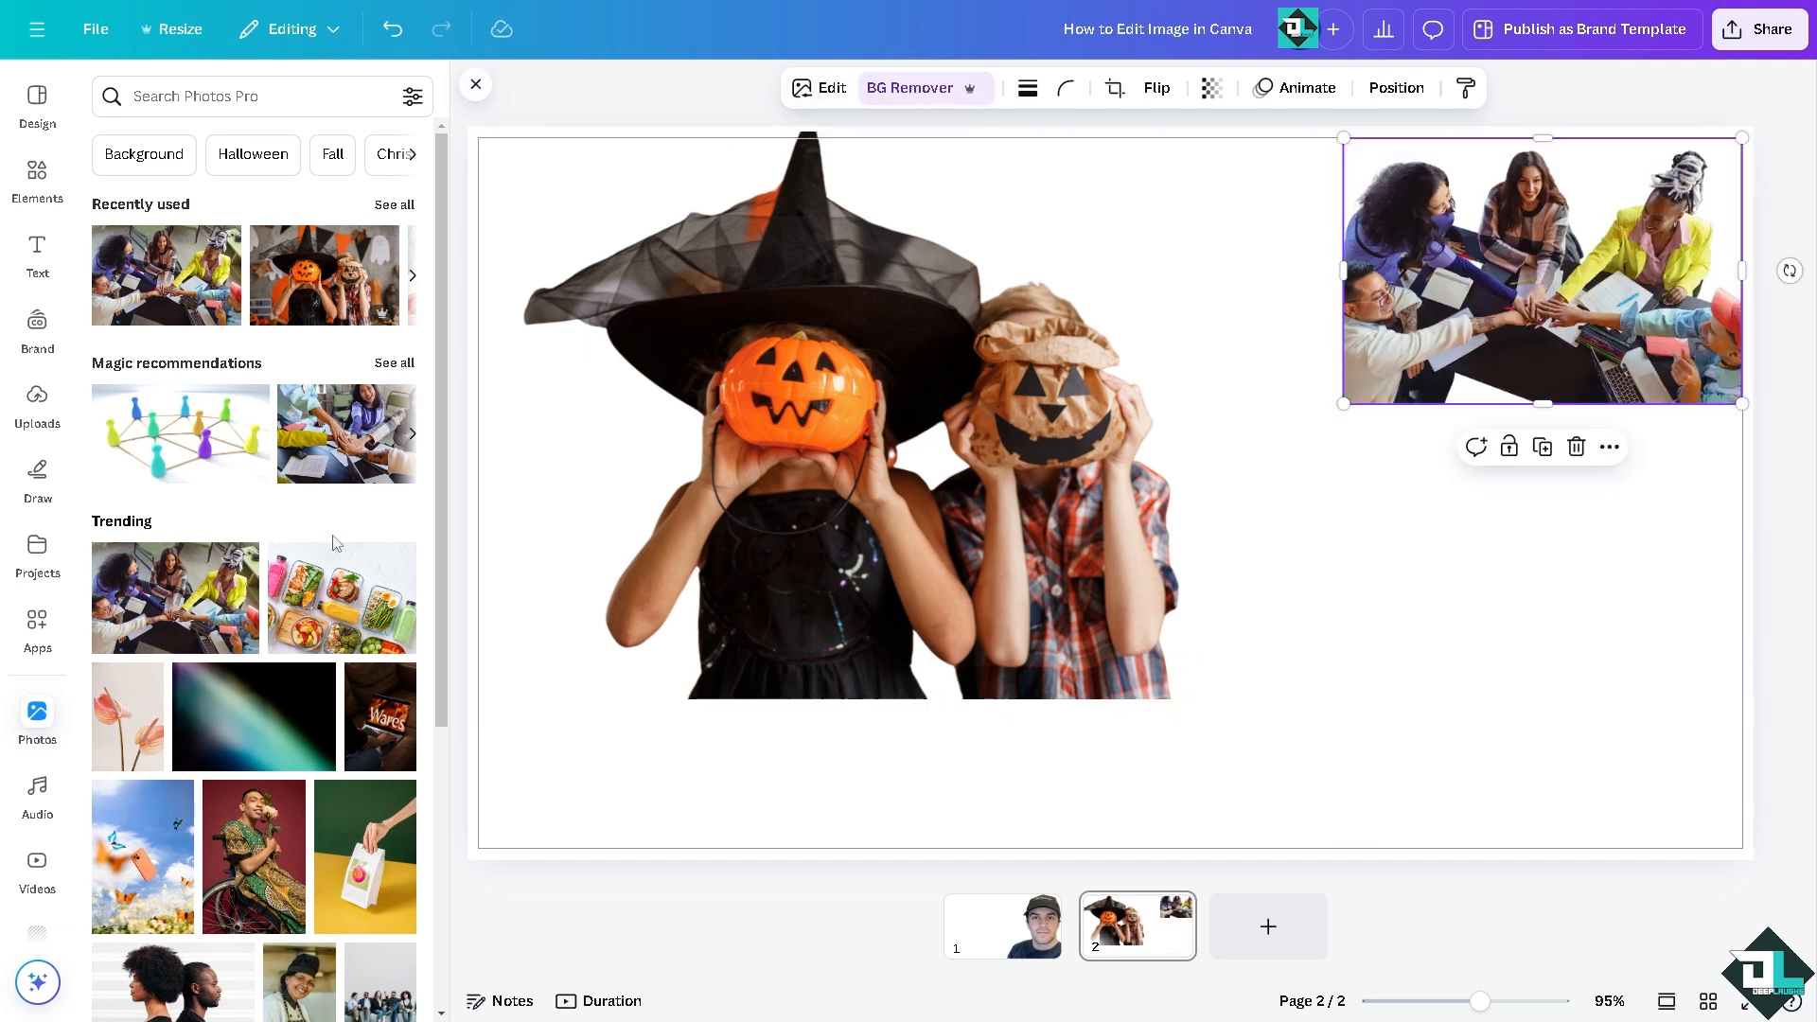
Step: Add the trending photo of the man in a wheelchair, scale it down below the teamwork photo and remove its background
left_click(266, 857)
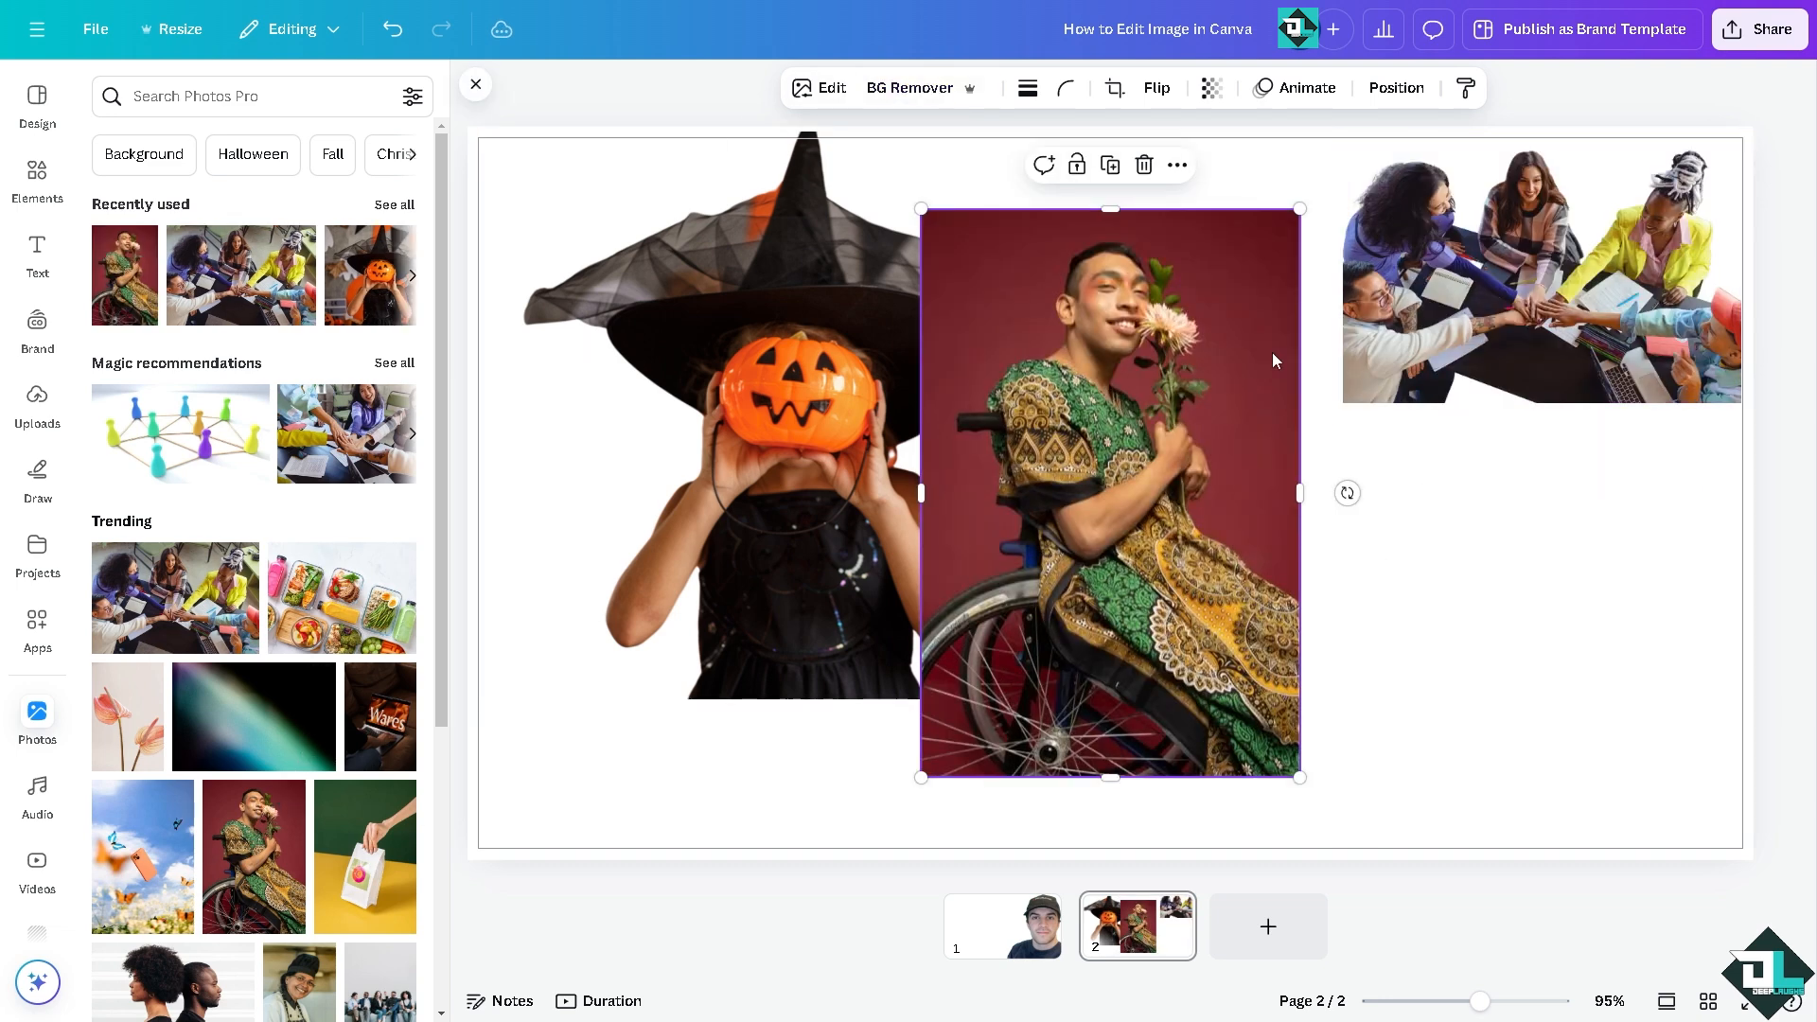
left_click_drag(1269, 357, 1483, 424)
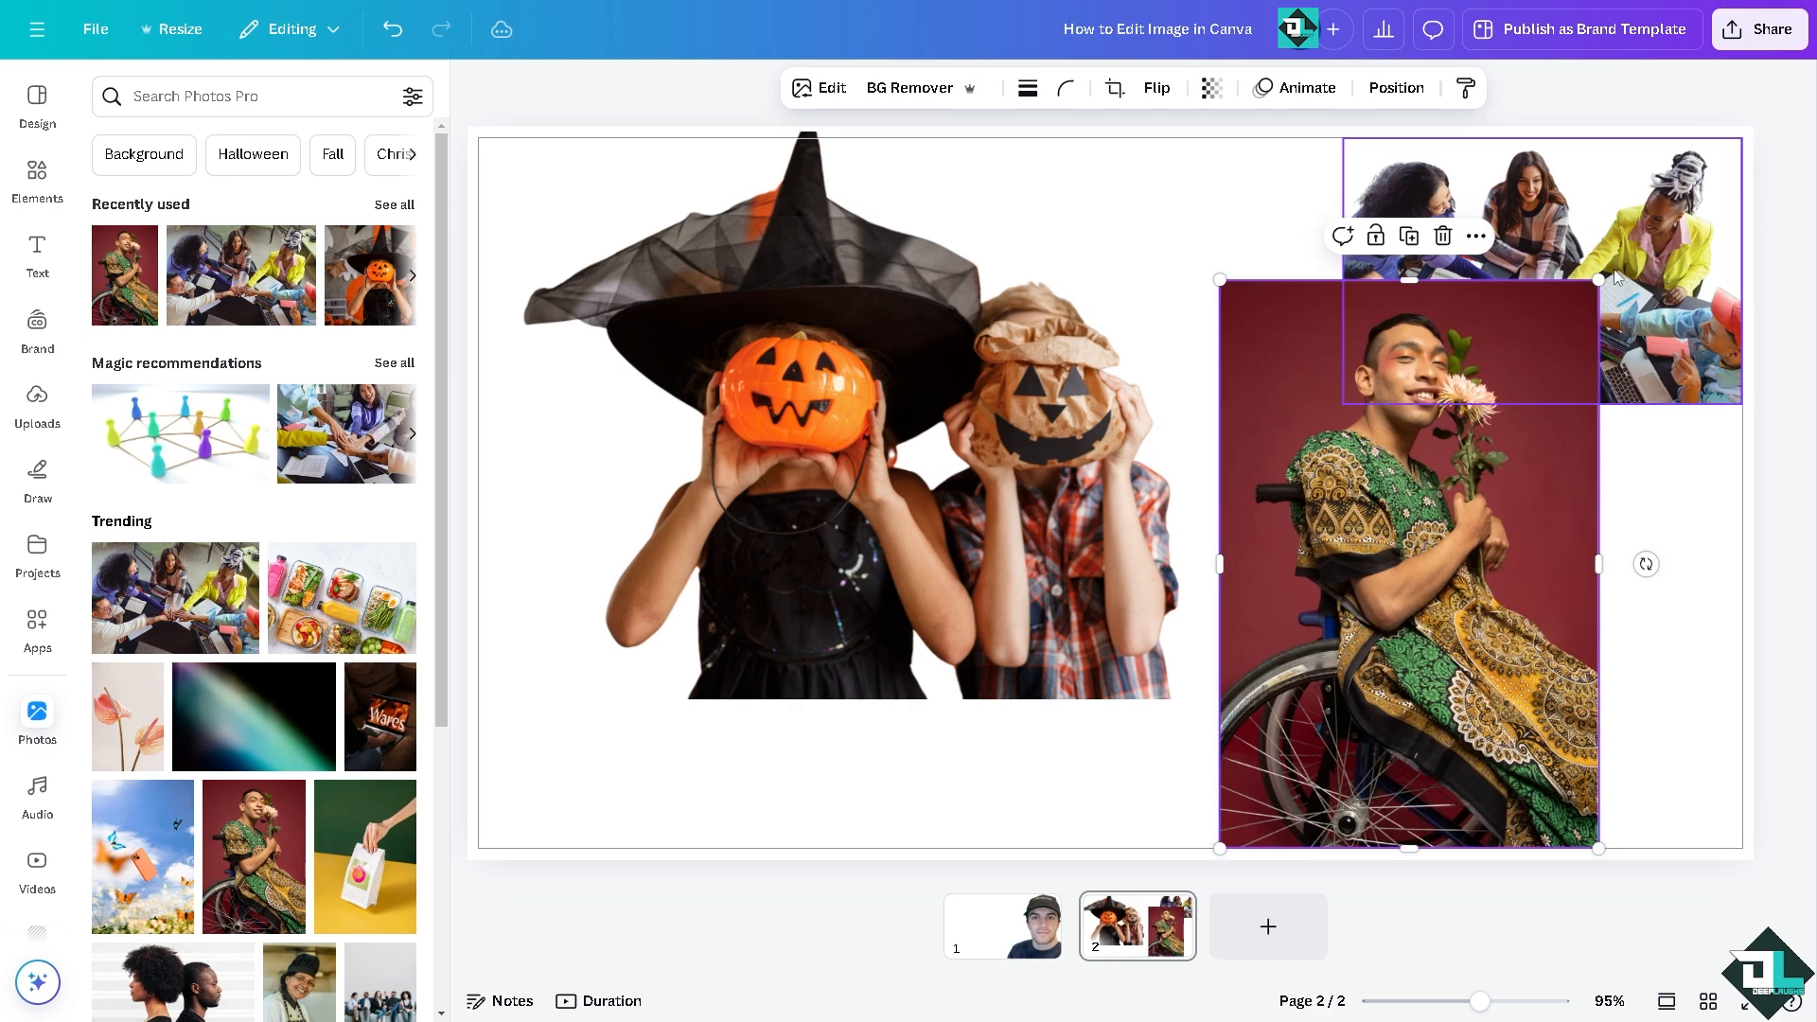
left_click_drag(1599, 282, 1483, 385)
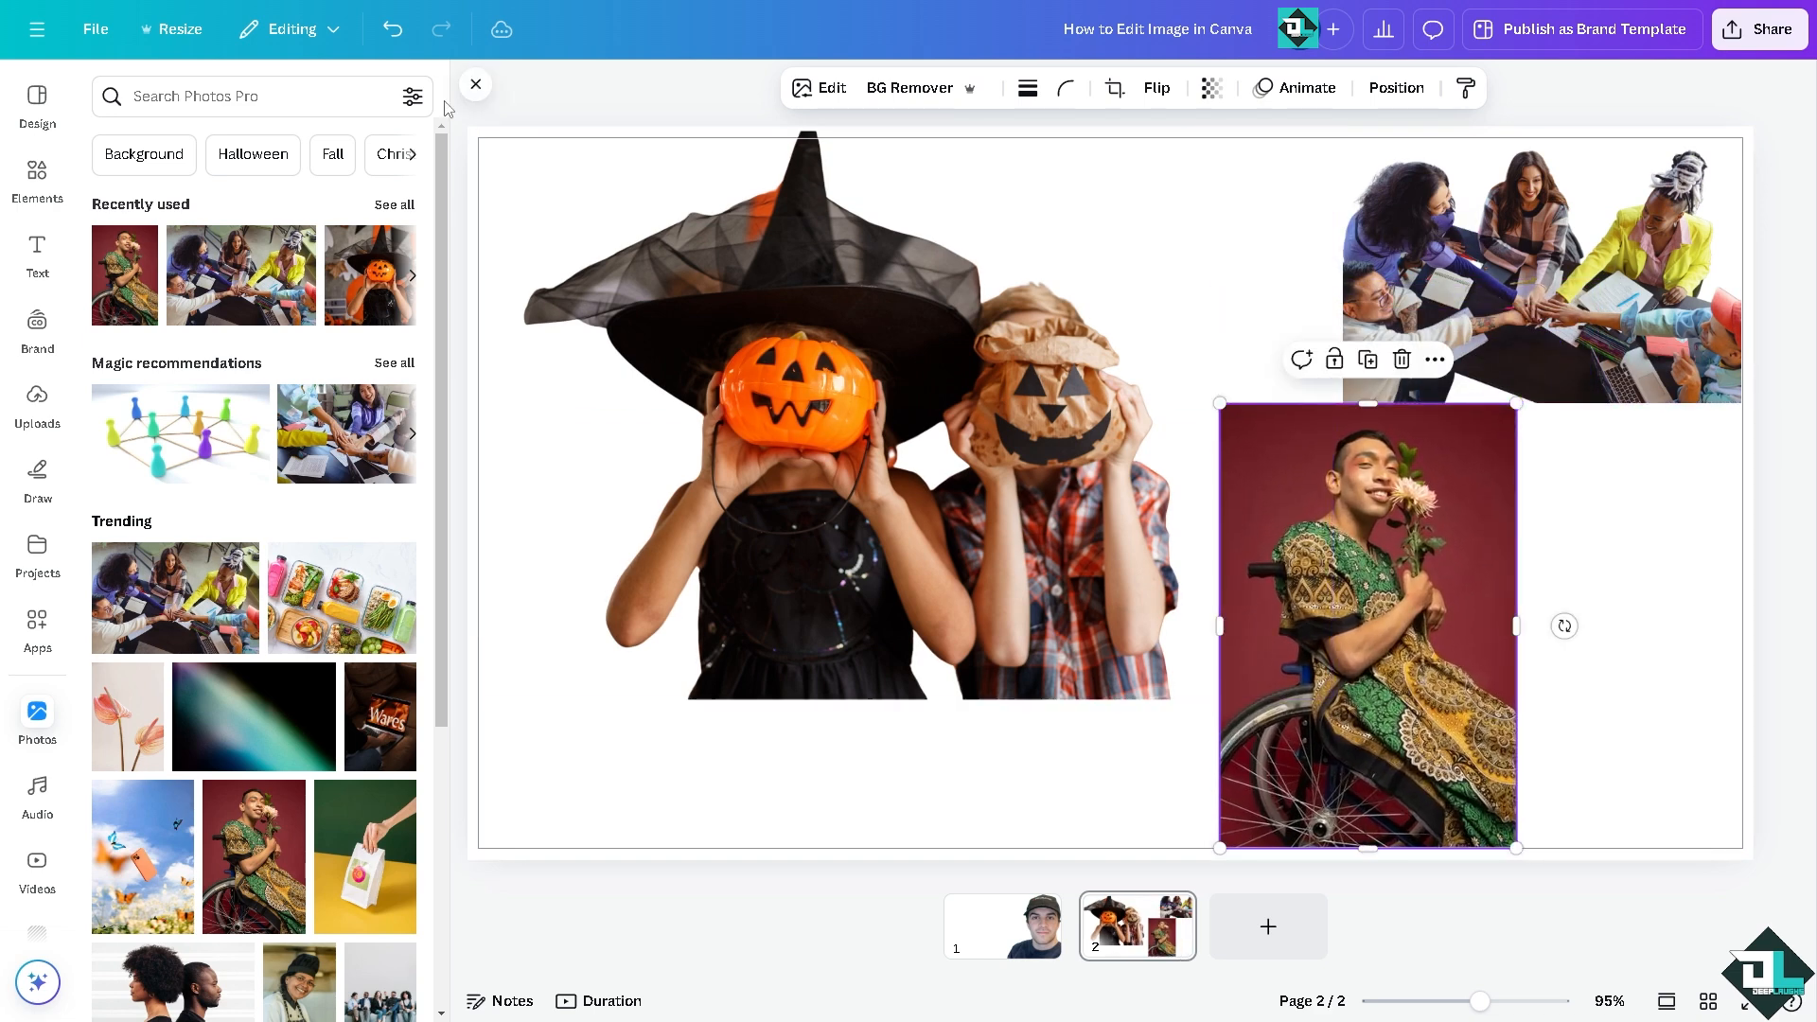
left_click(904, 87)
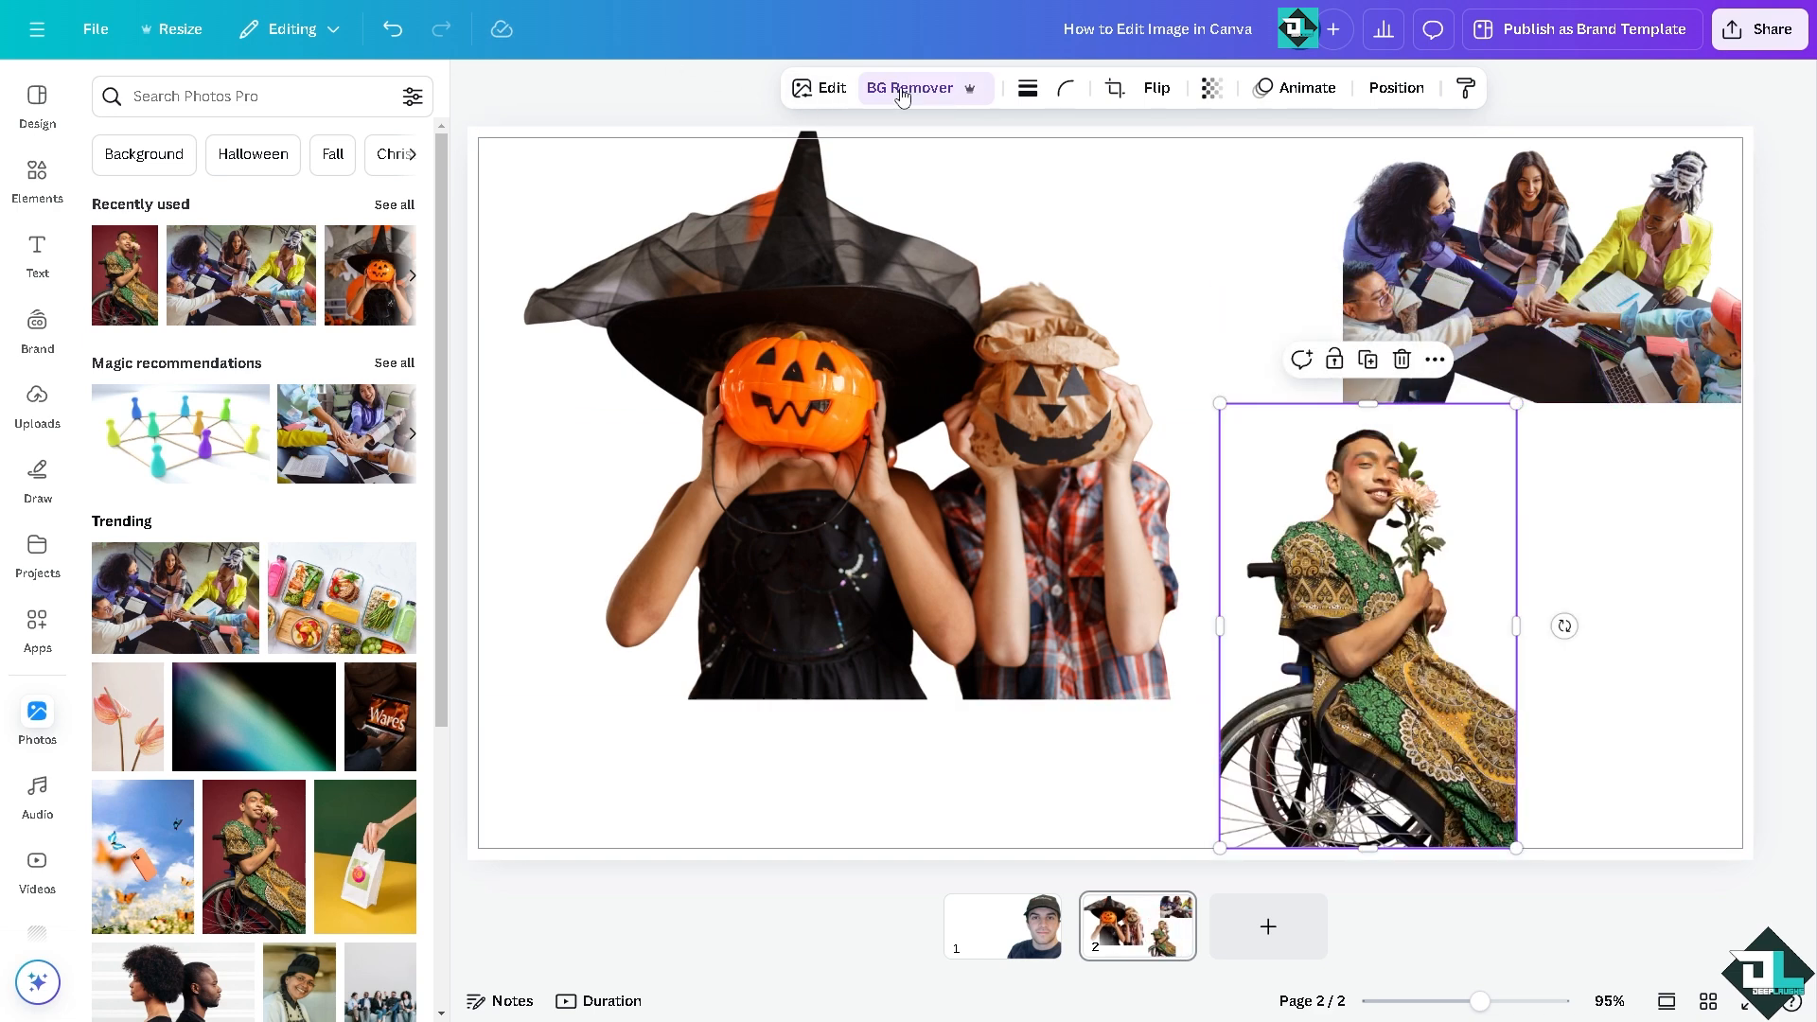
left_click(1609, 472)
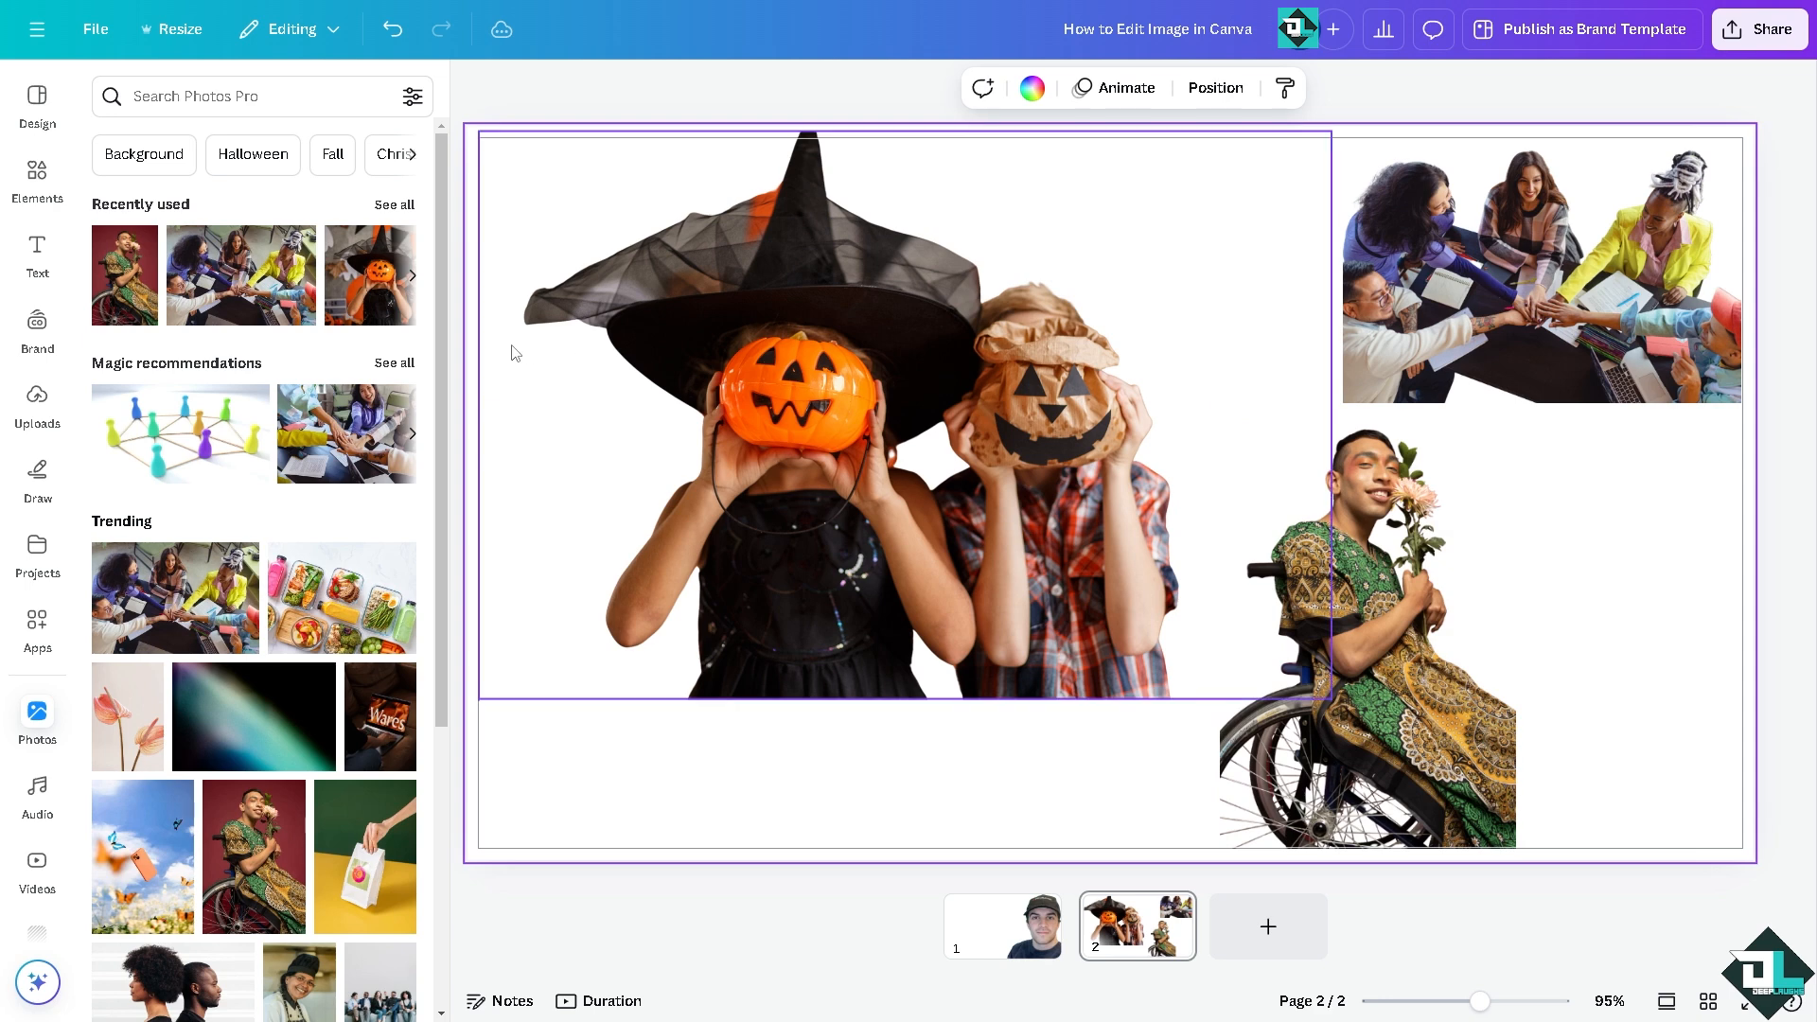
Step: Add the trending photo of the chef, scale it down beside the man in the wheelchair and remove its background
scroll(278, 743, "down", 2)
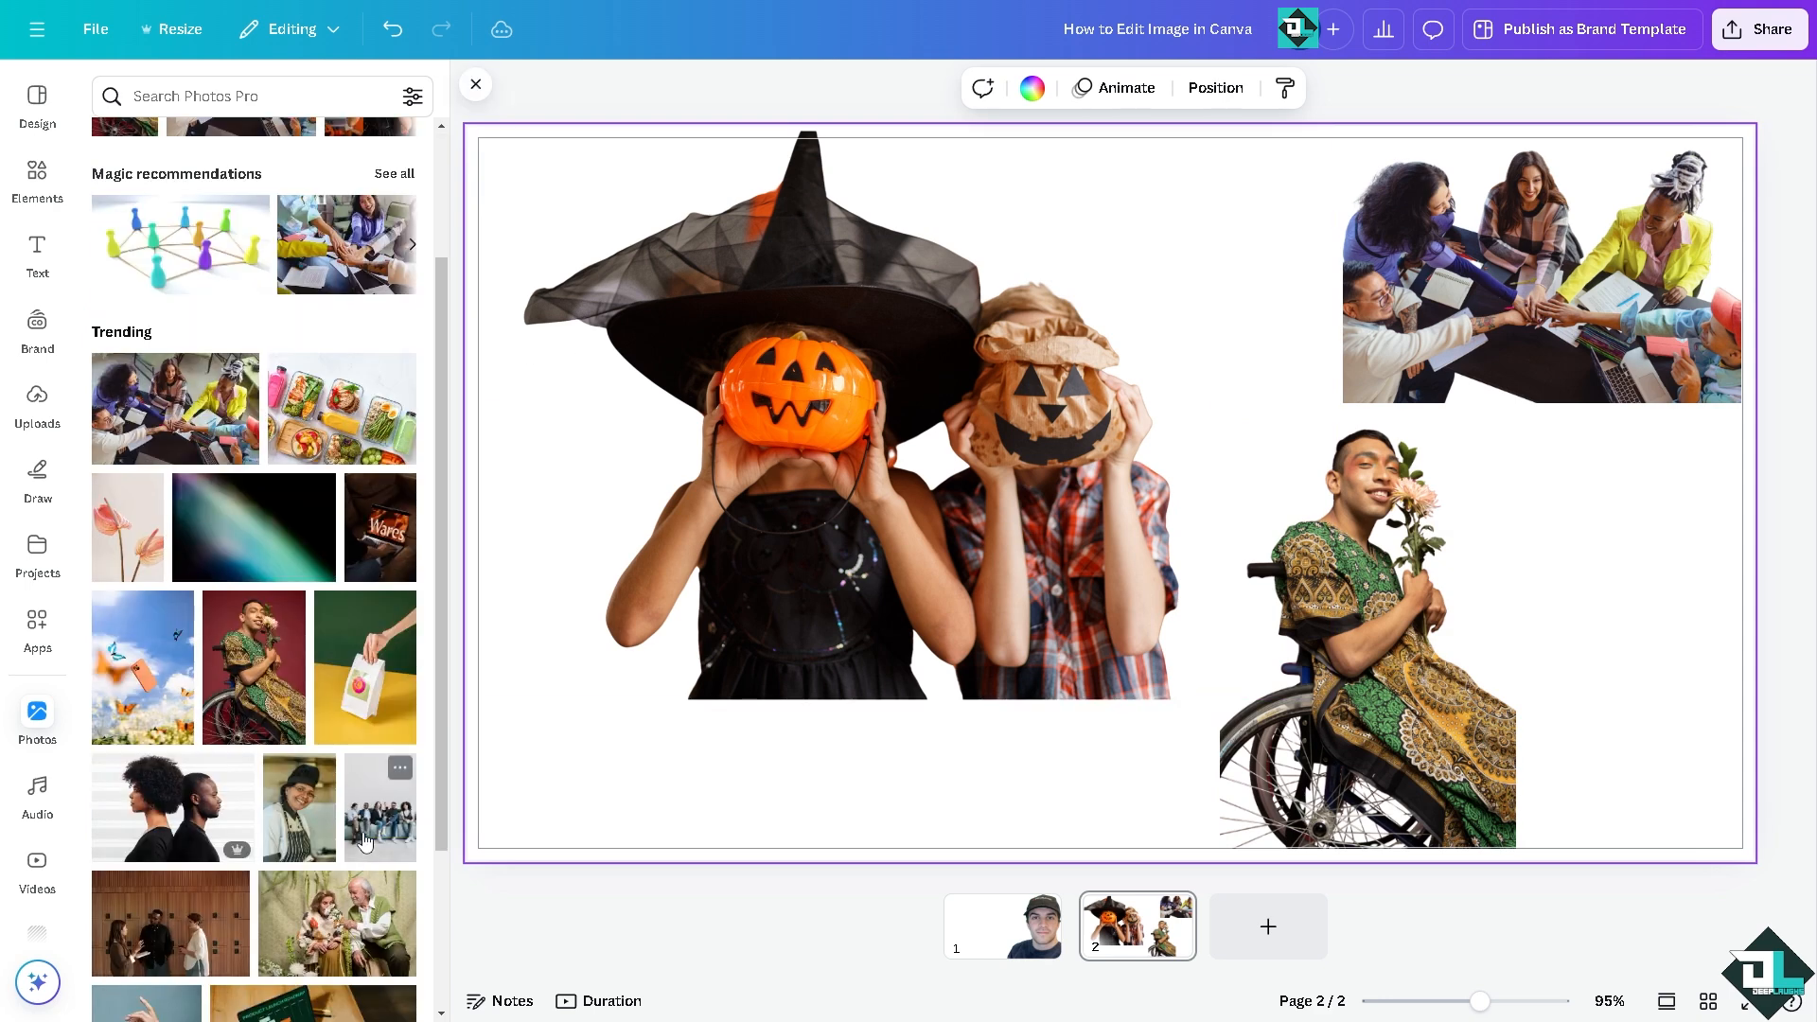
left_click(304, 809)
left_click_drag(1295, 220, 1172, 406)
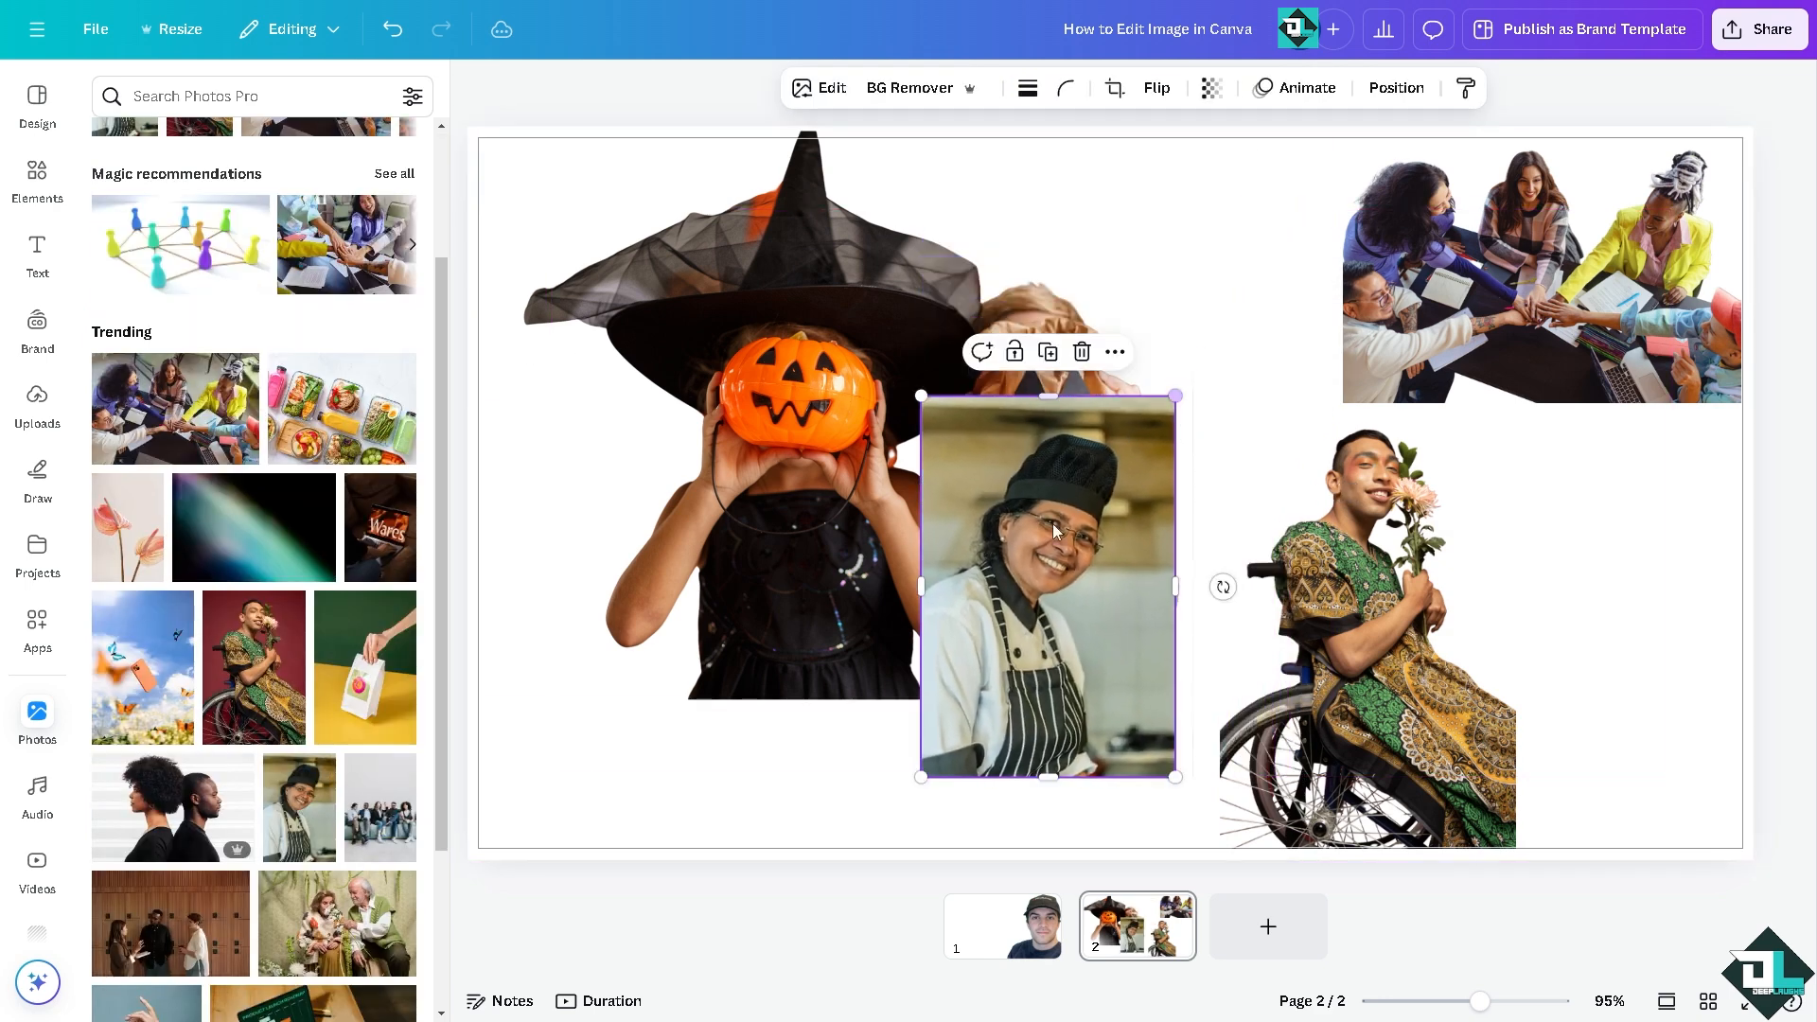
left_click_drag(1050, 537, 1627, 548)
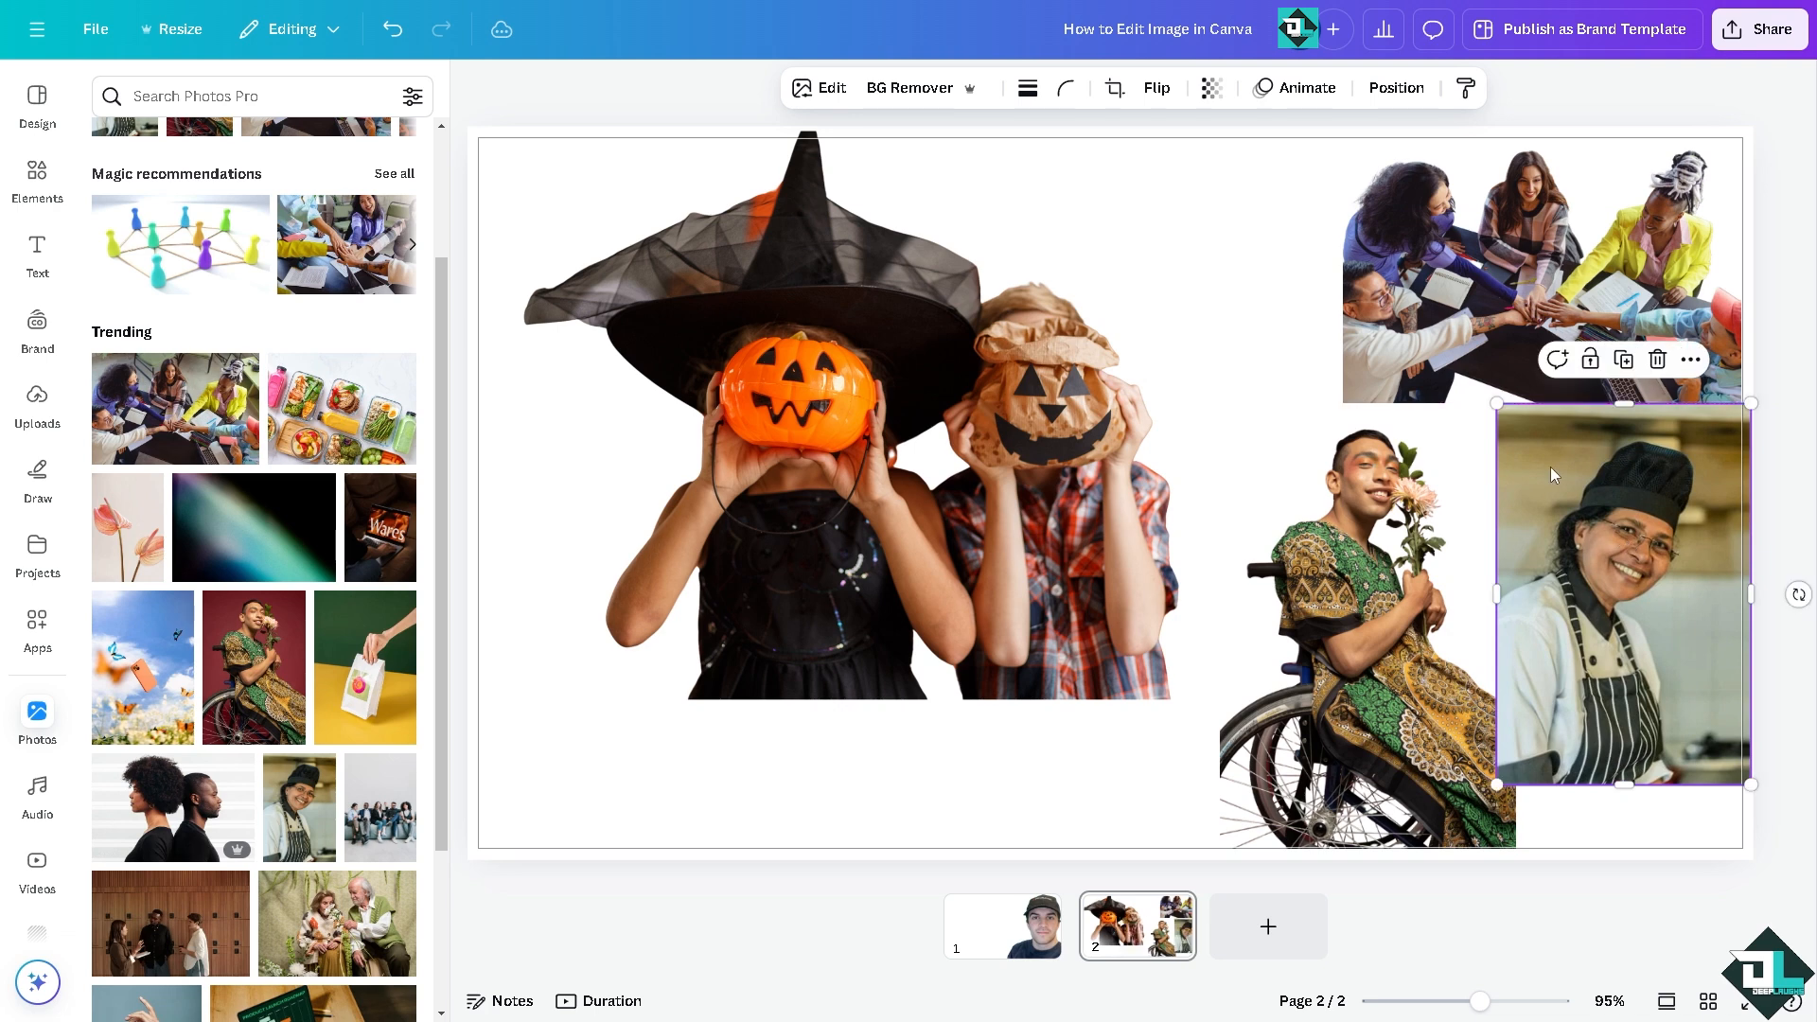
left_click(895, 91)
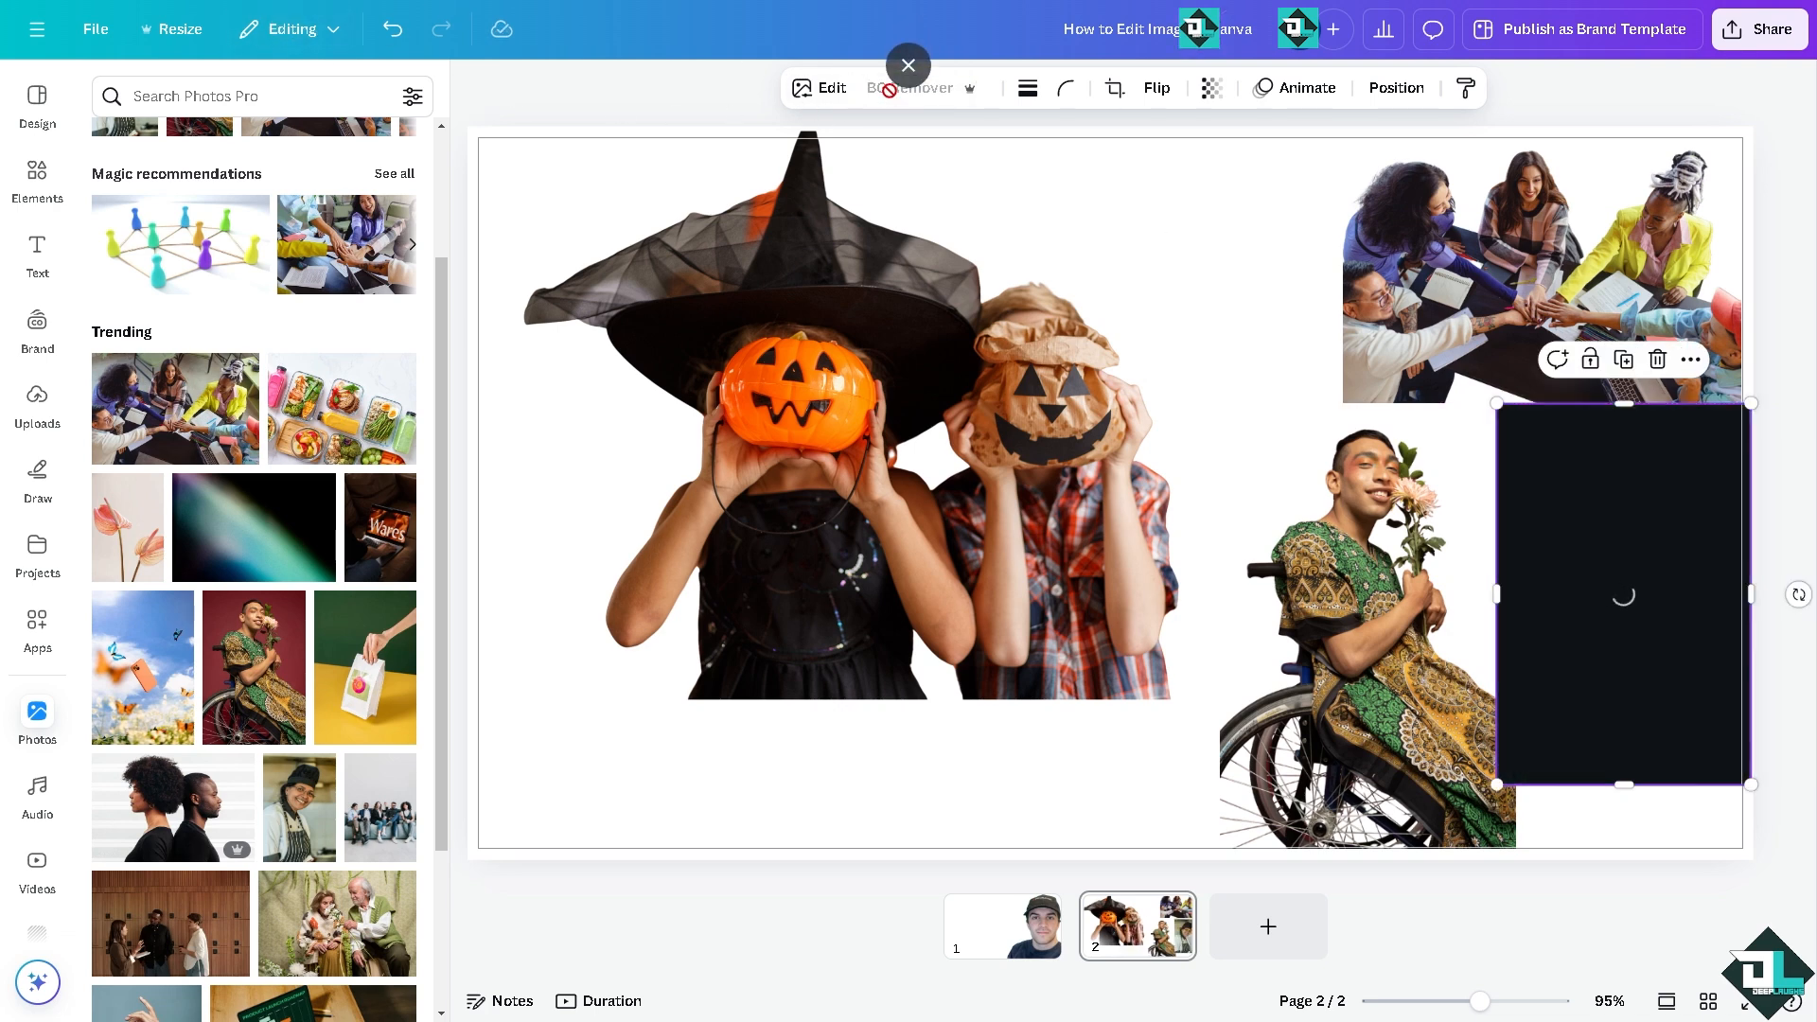
left_click(849, 769)
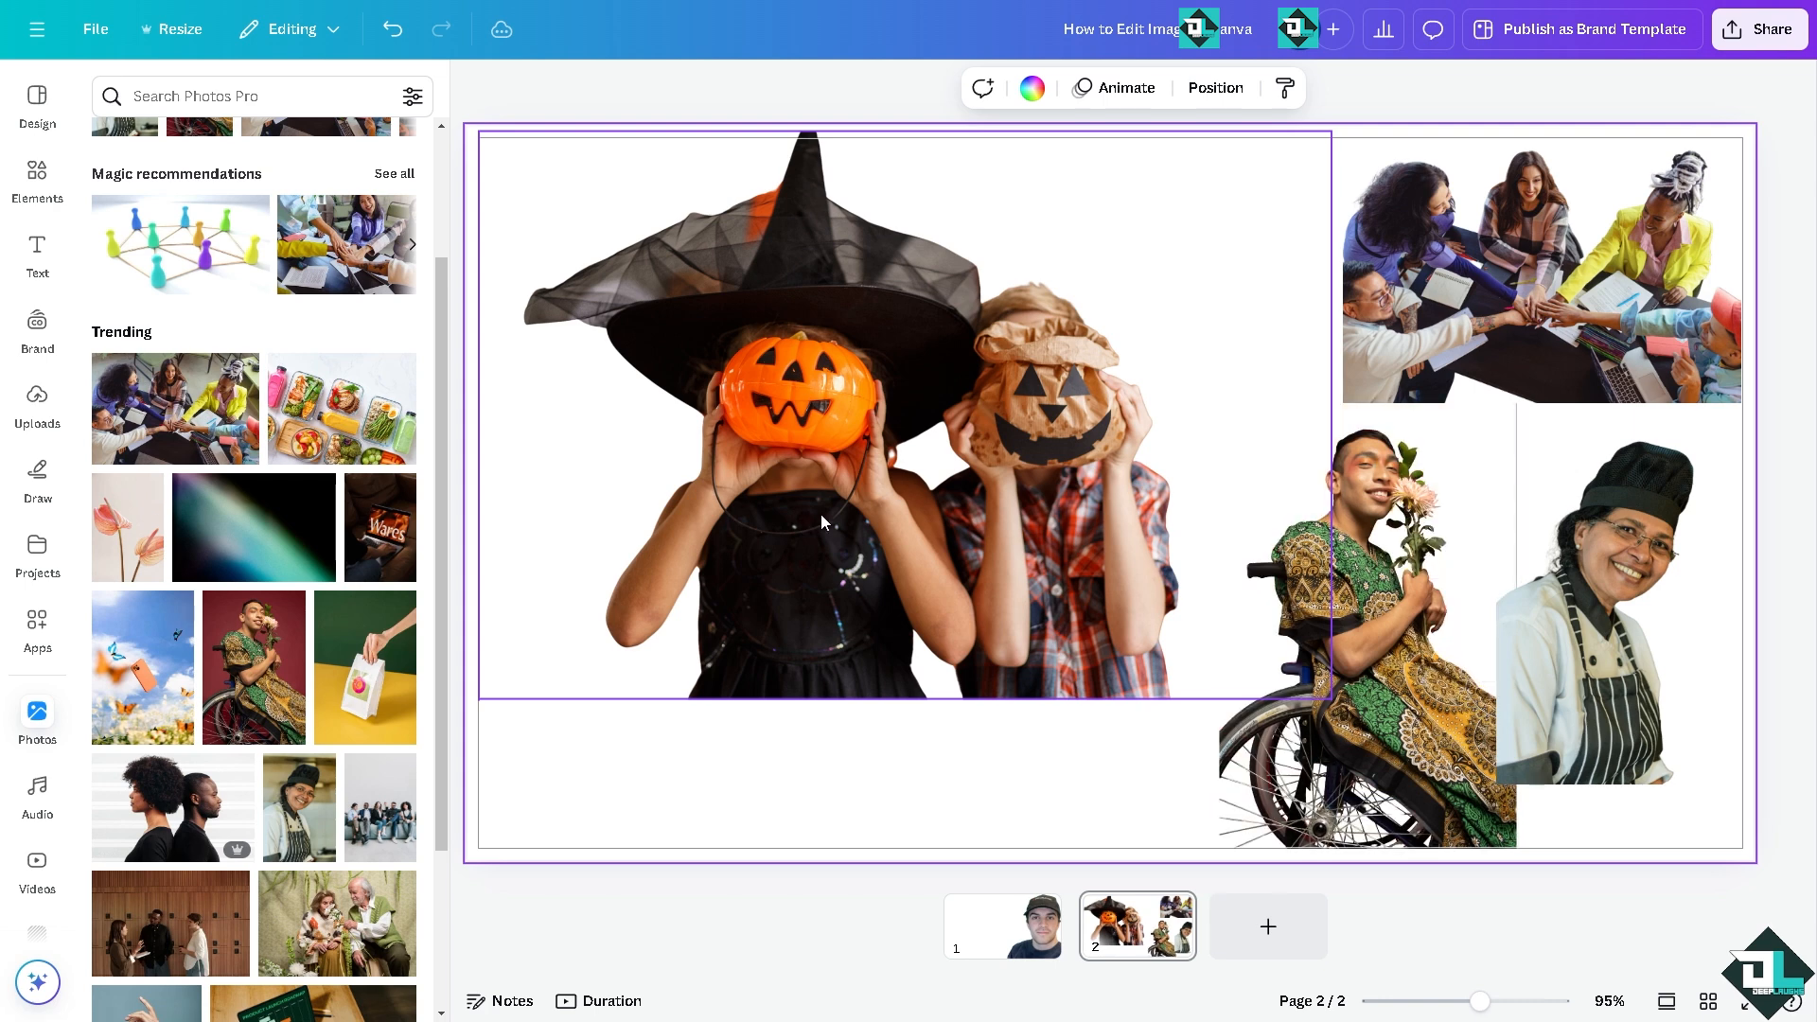
Step: Try the Simple and Fun page animations, and apply the Sleek animation on both enter and exit to all pages
left_click(1118, 90)
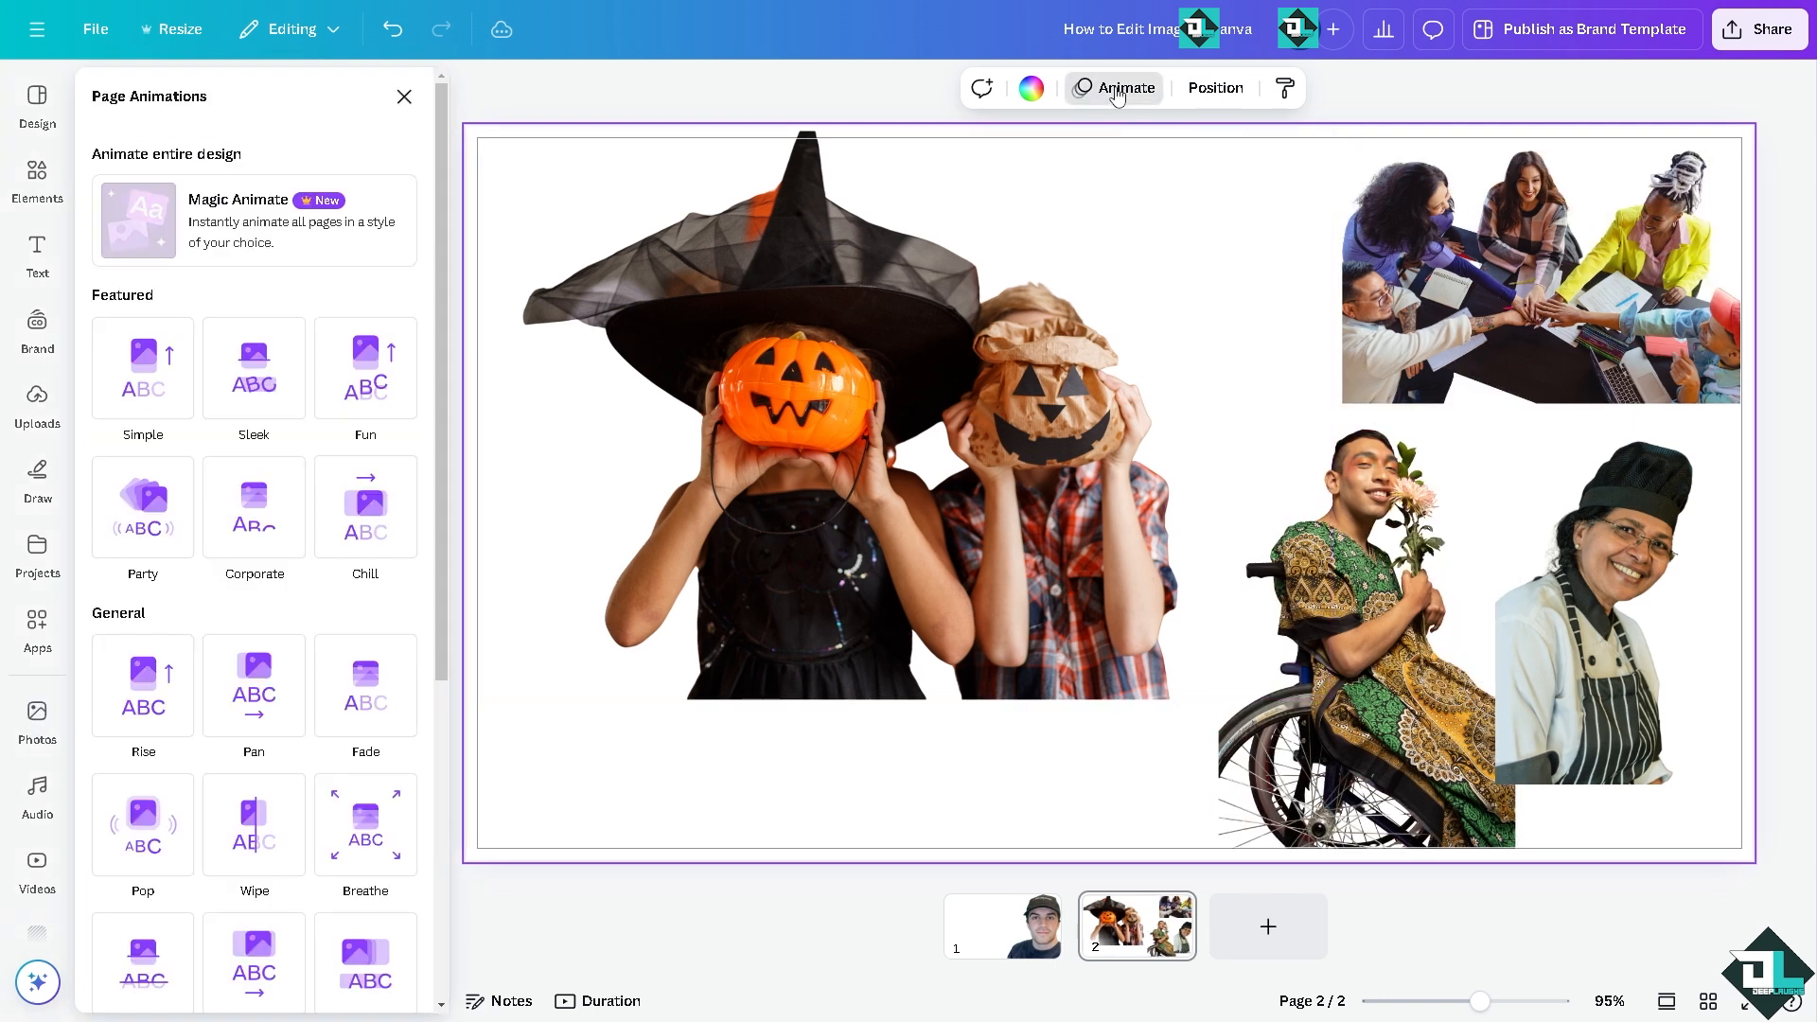
left_click(154, 384)
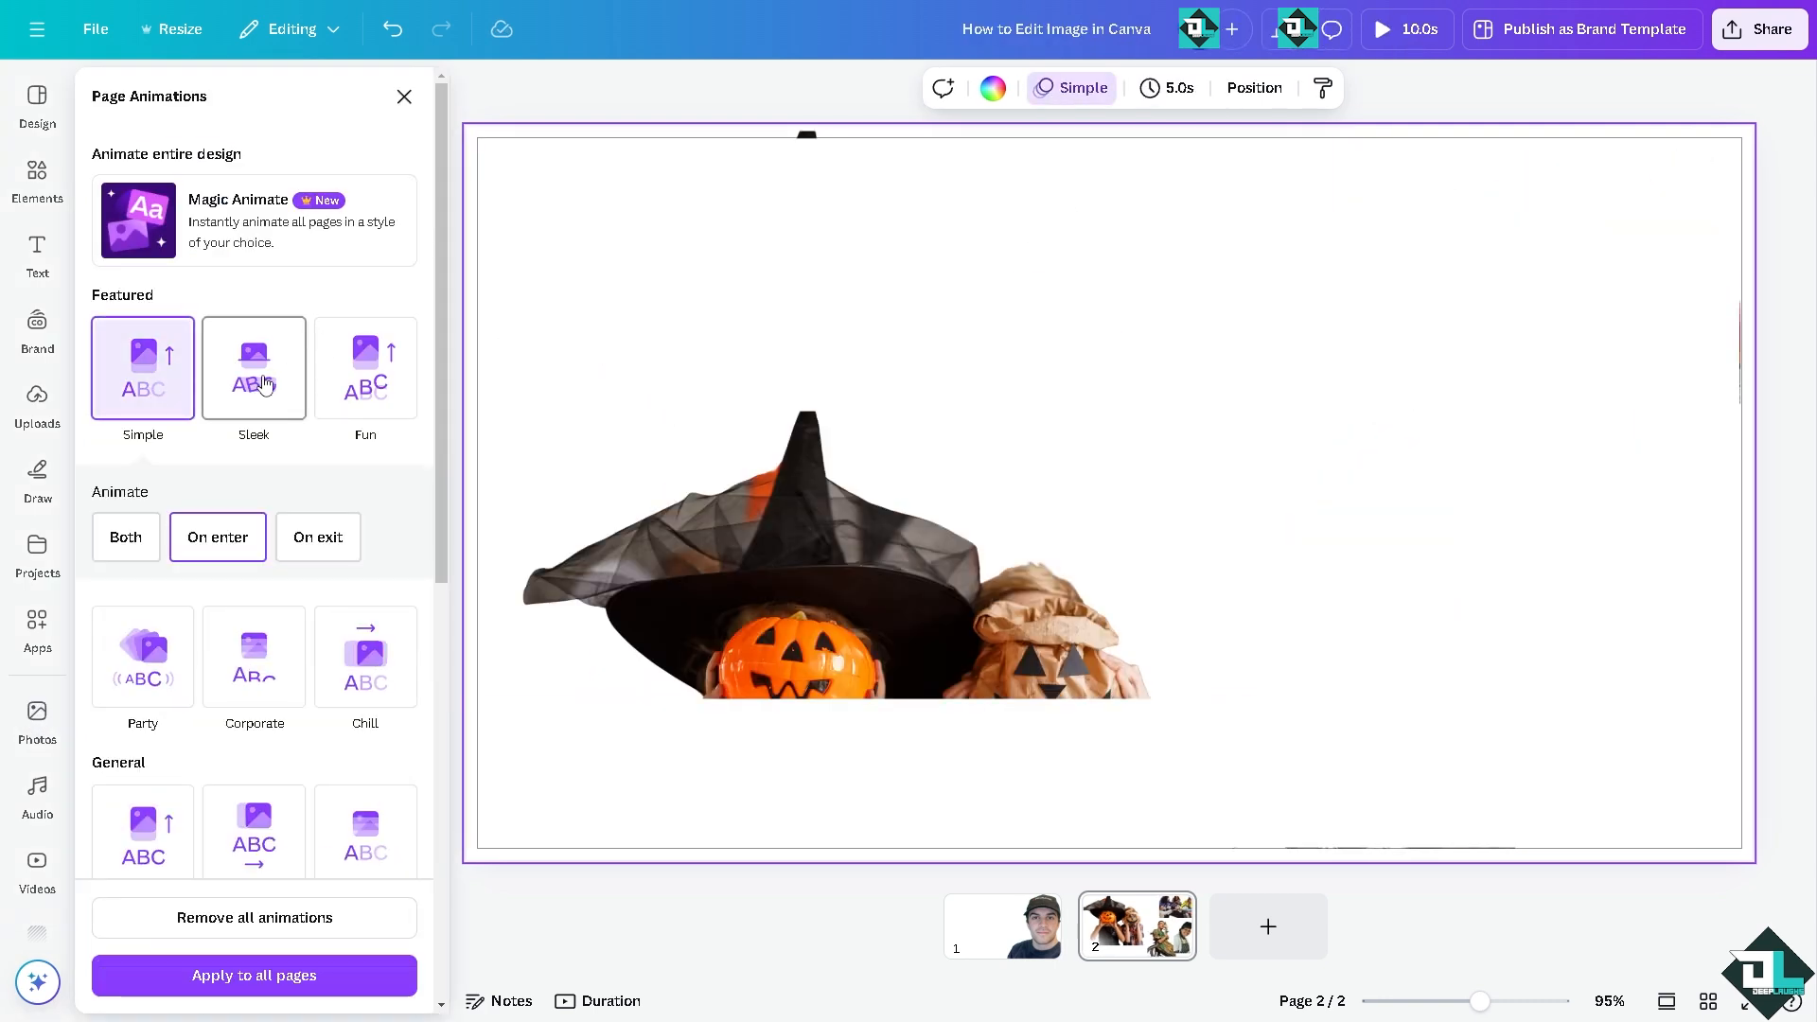
left_click(377, 377)
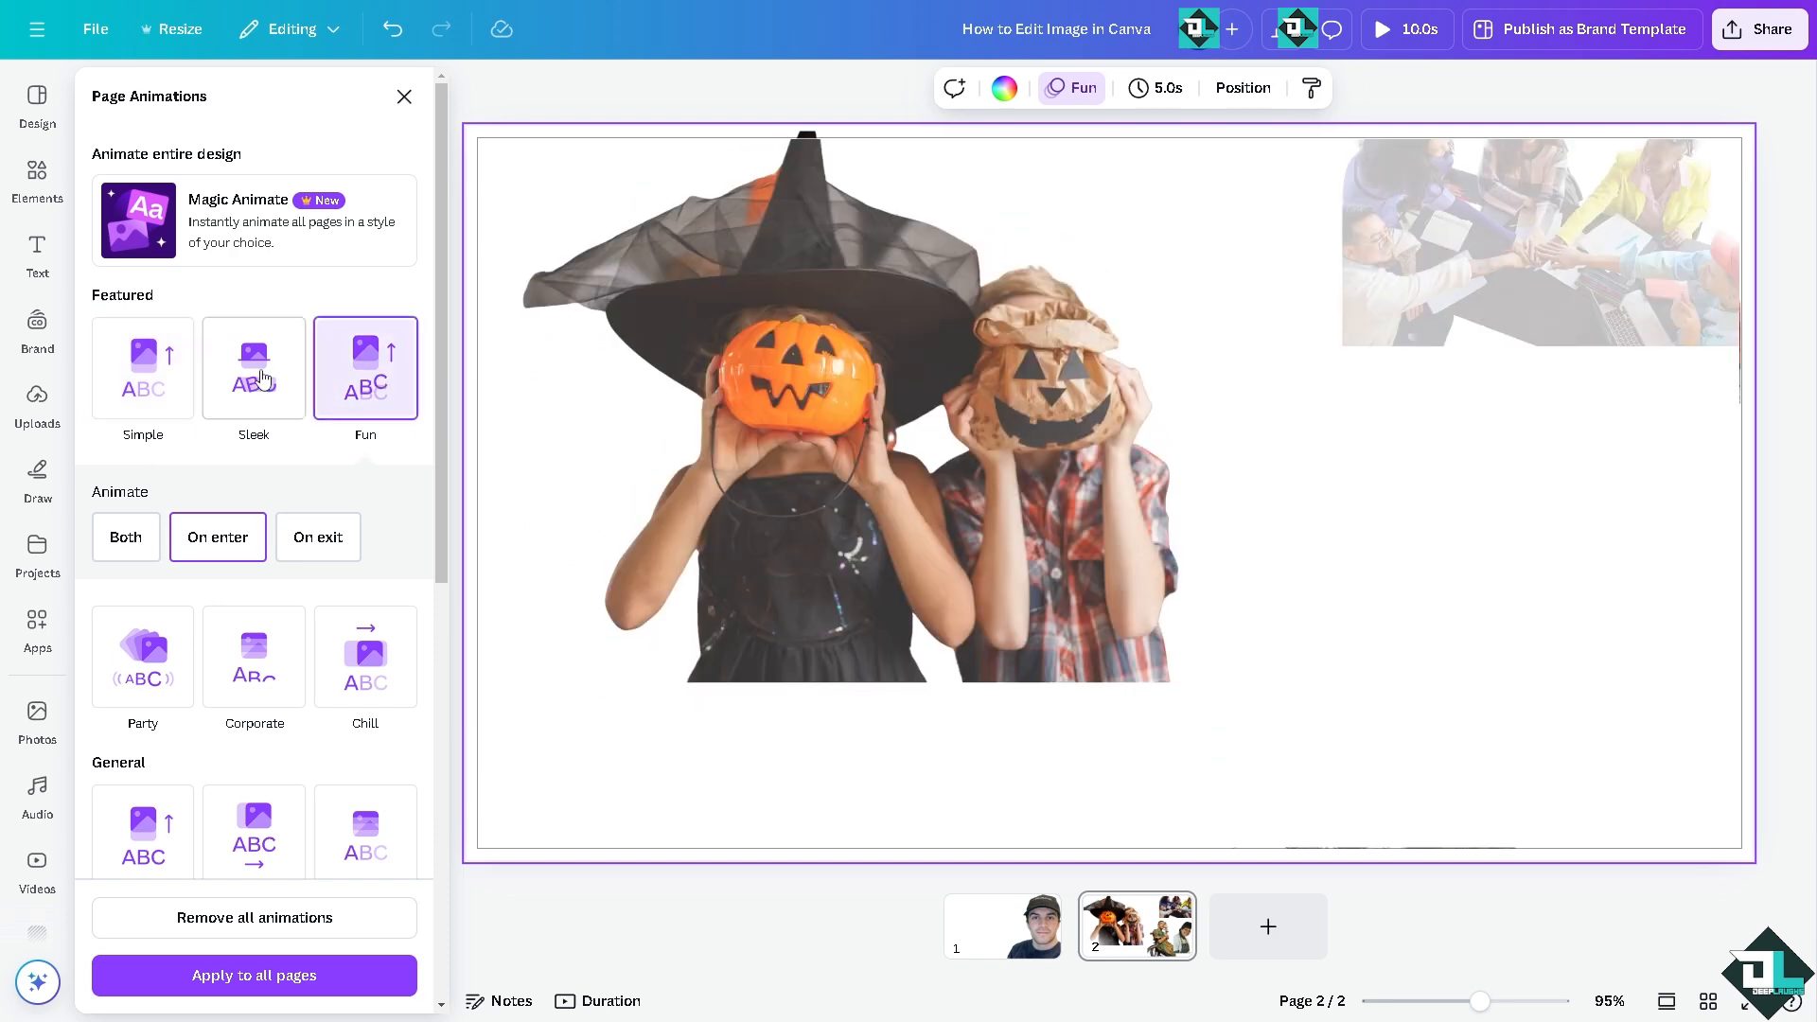
left_click(254, 369)
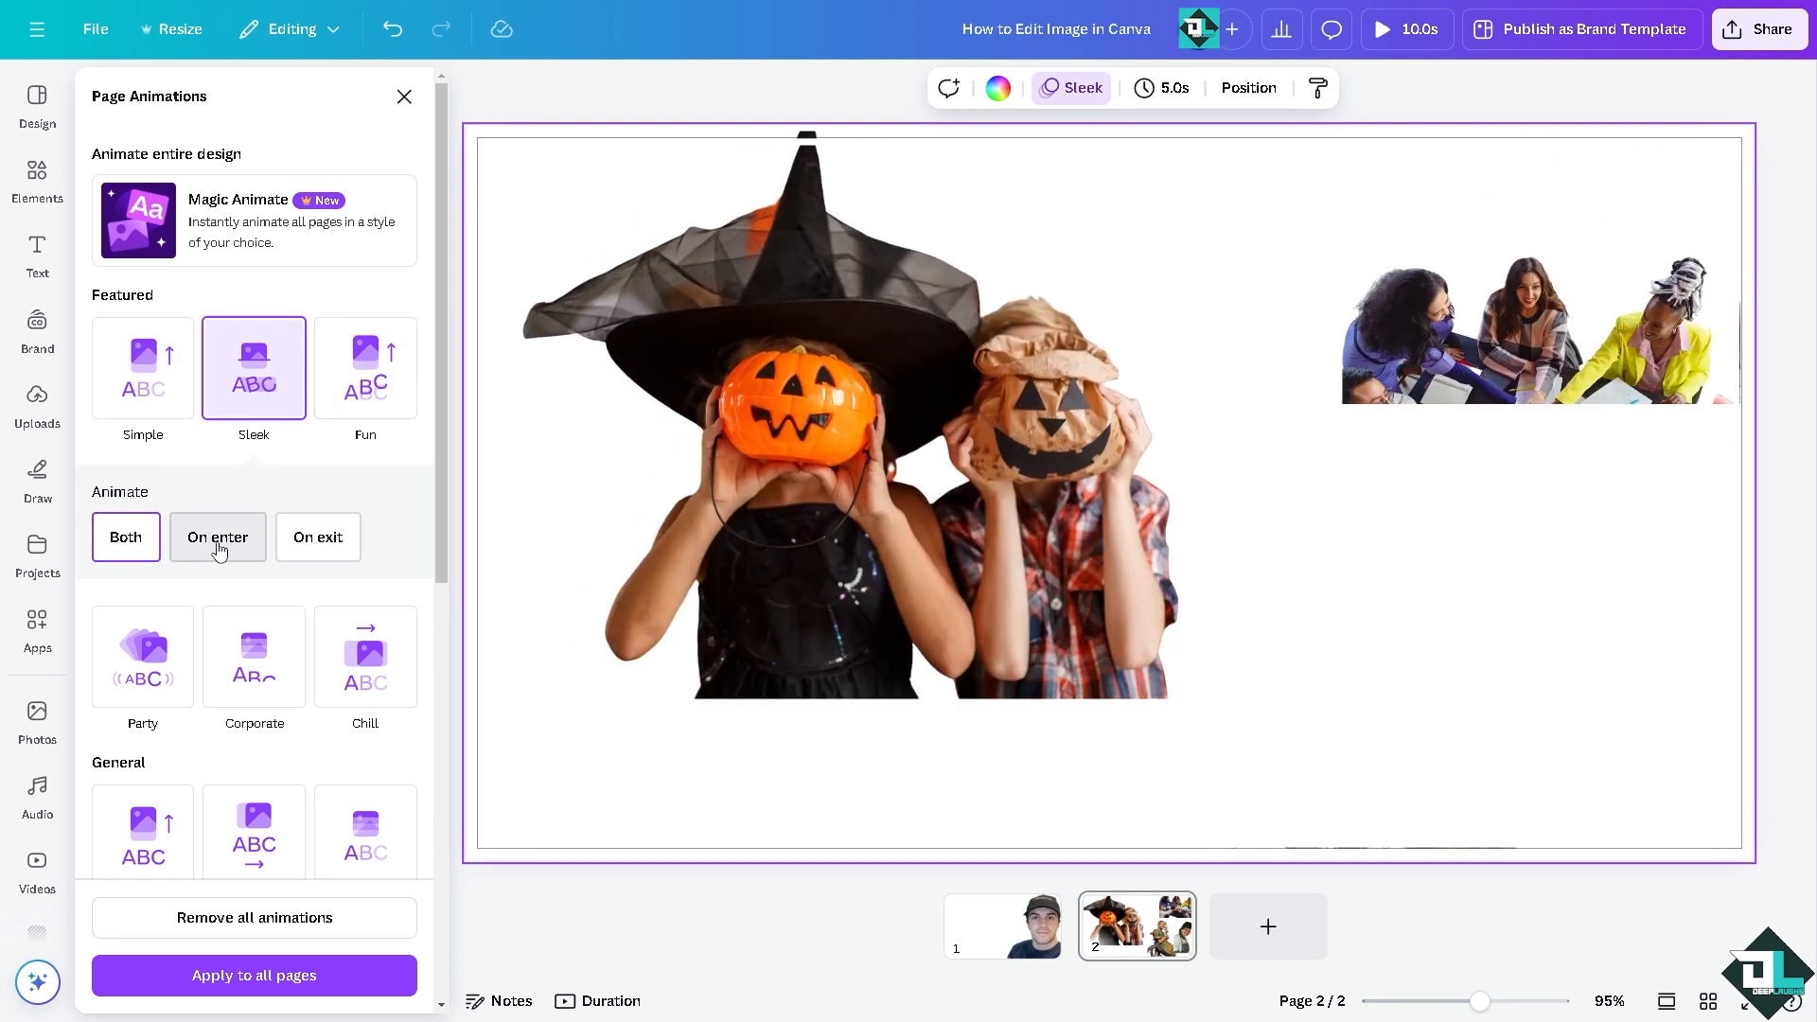
left_click(318, 536)
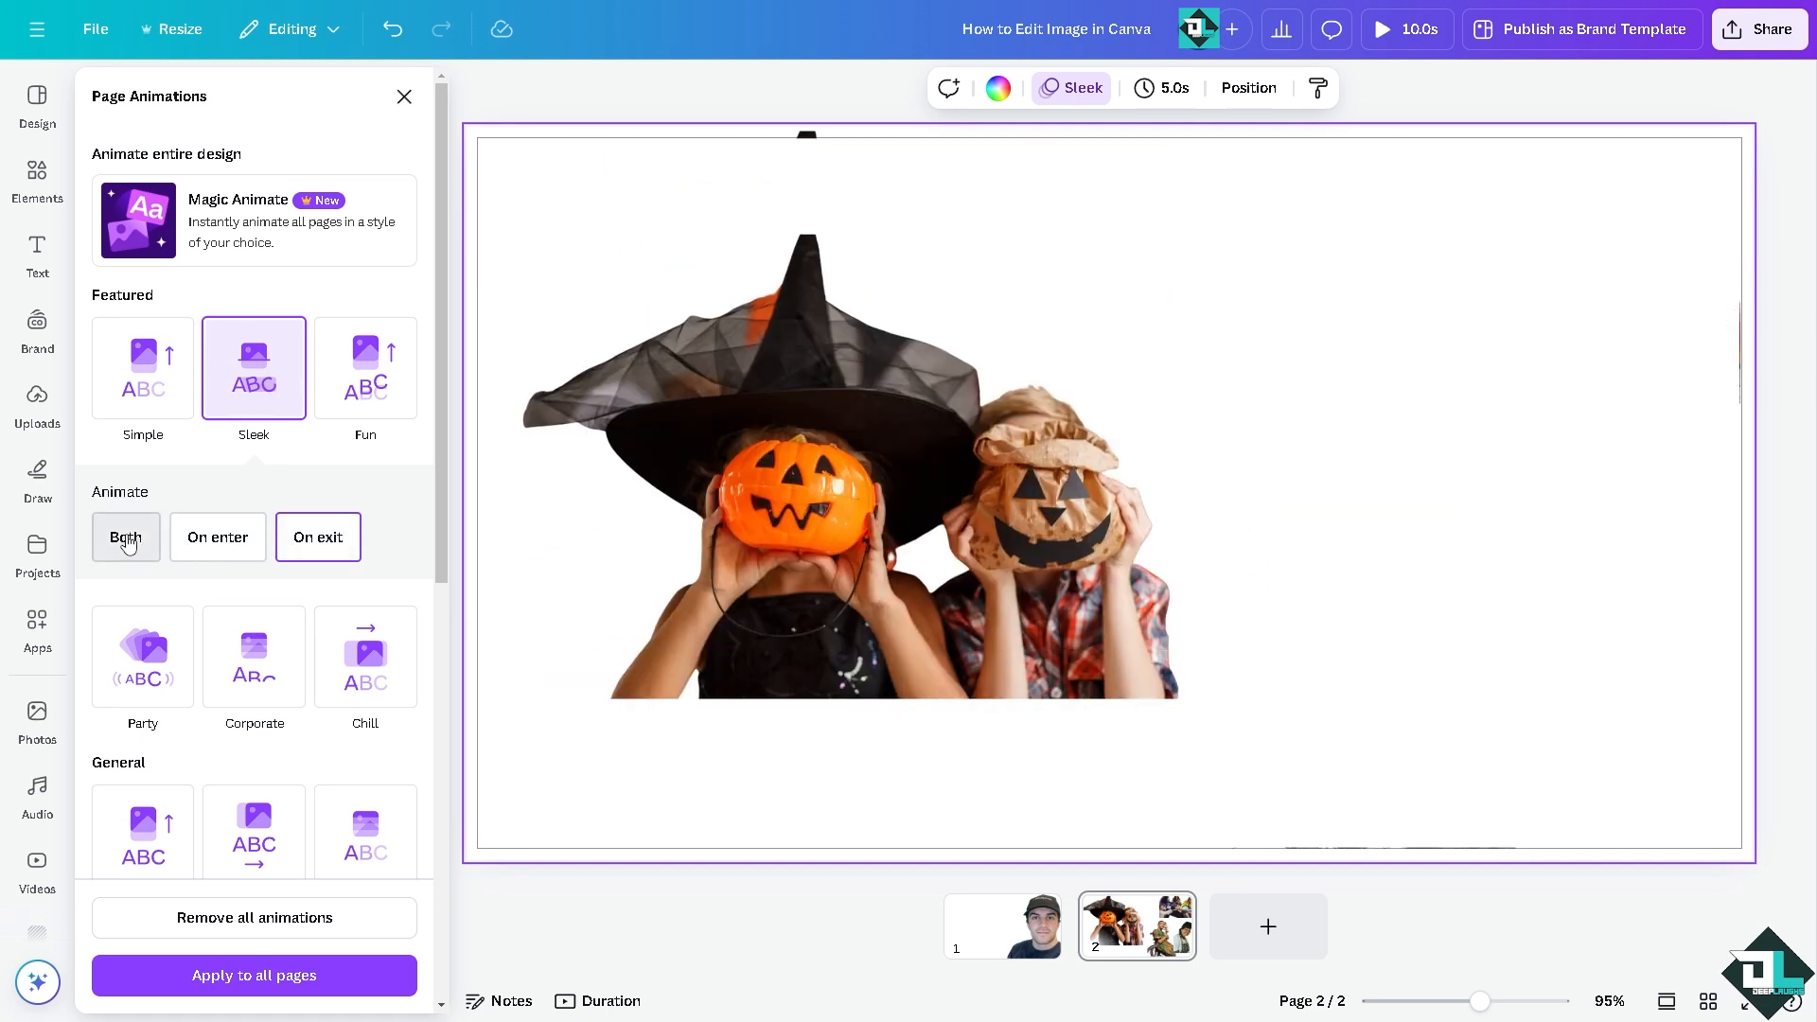
left_click(127, 541)
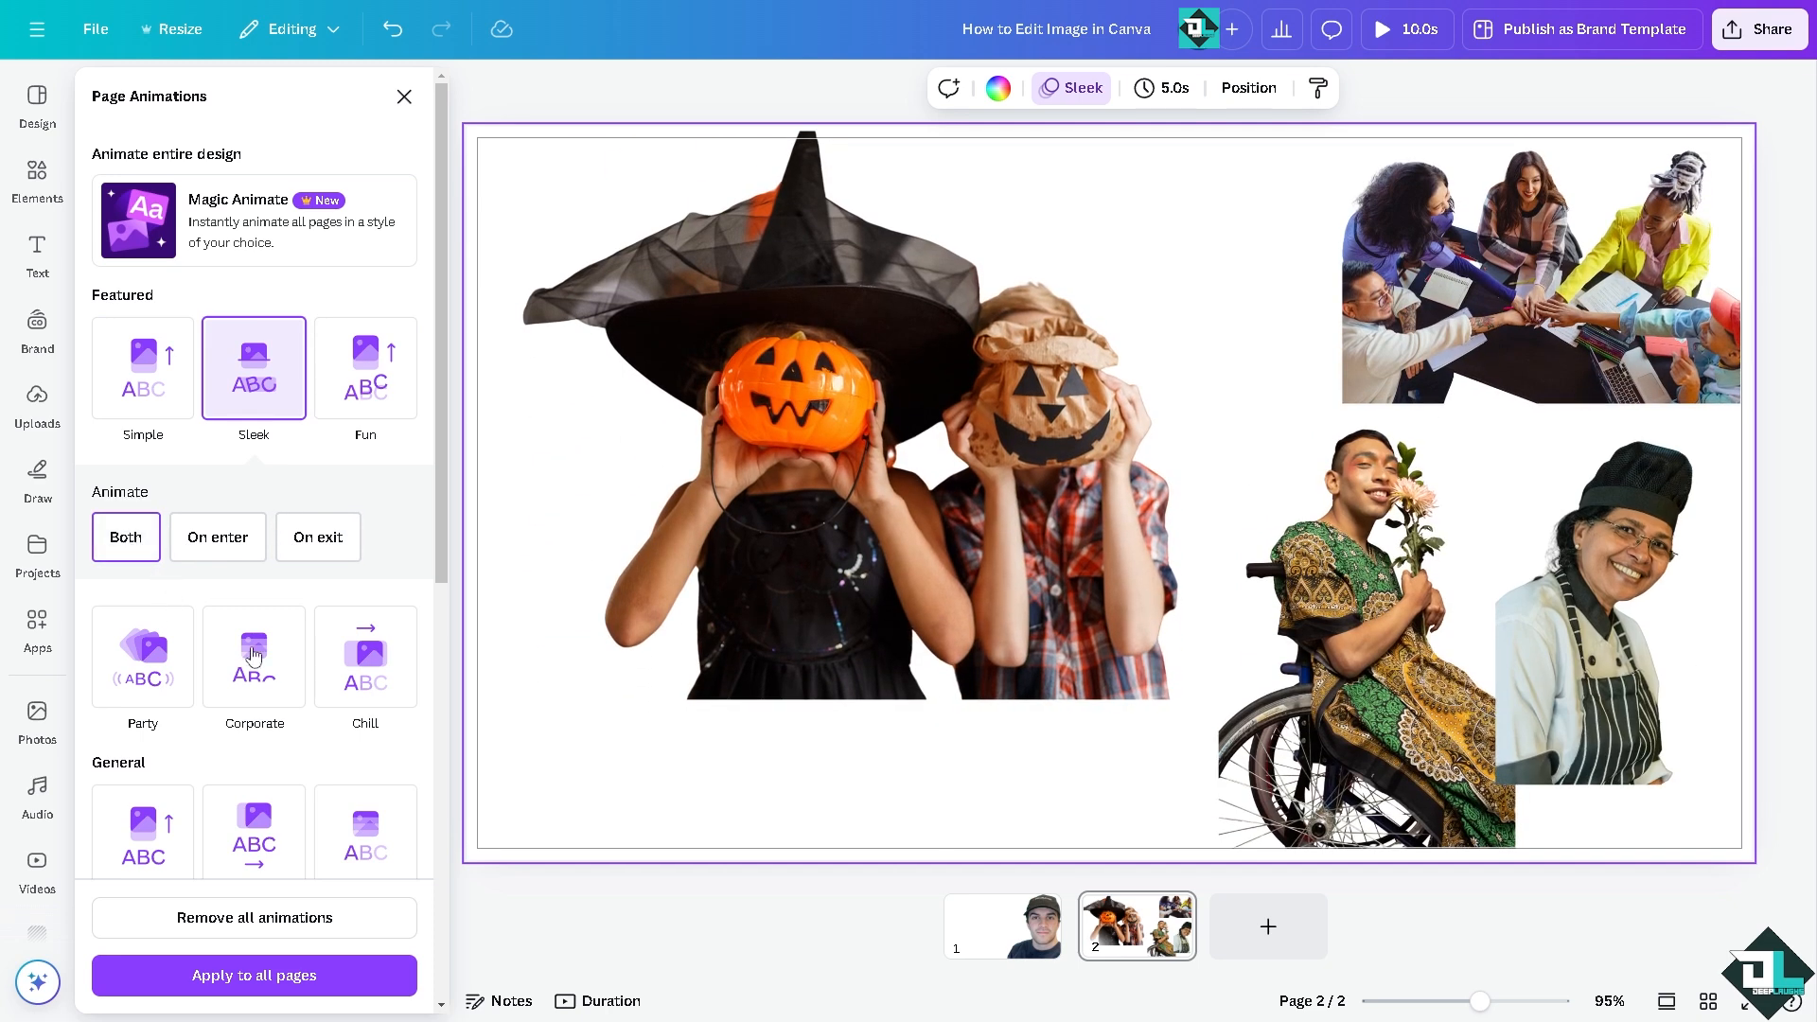
left_click(324, 982)
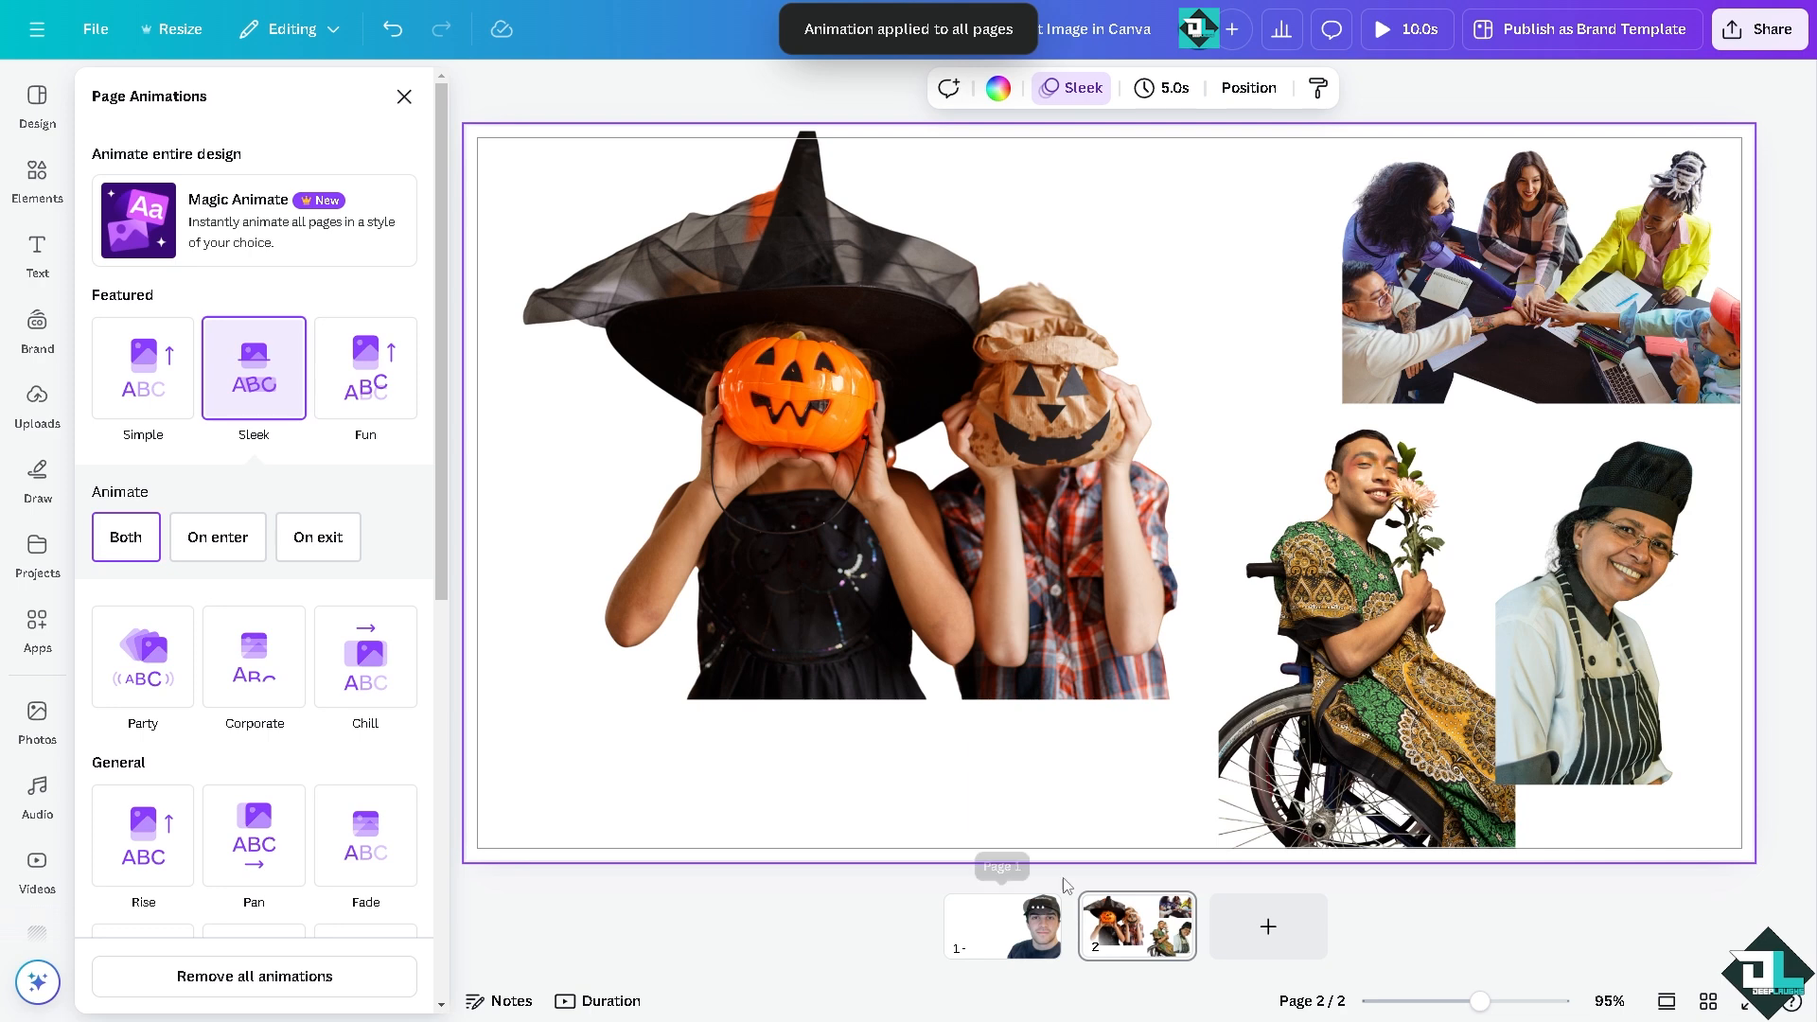
Step: Open the additional options for the costumed children image and look at its layer commands
left_click(854, 447)
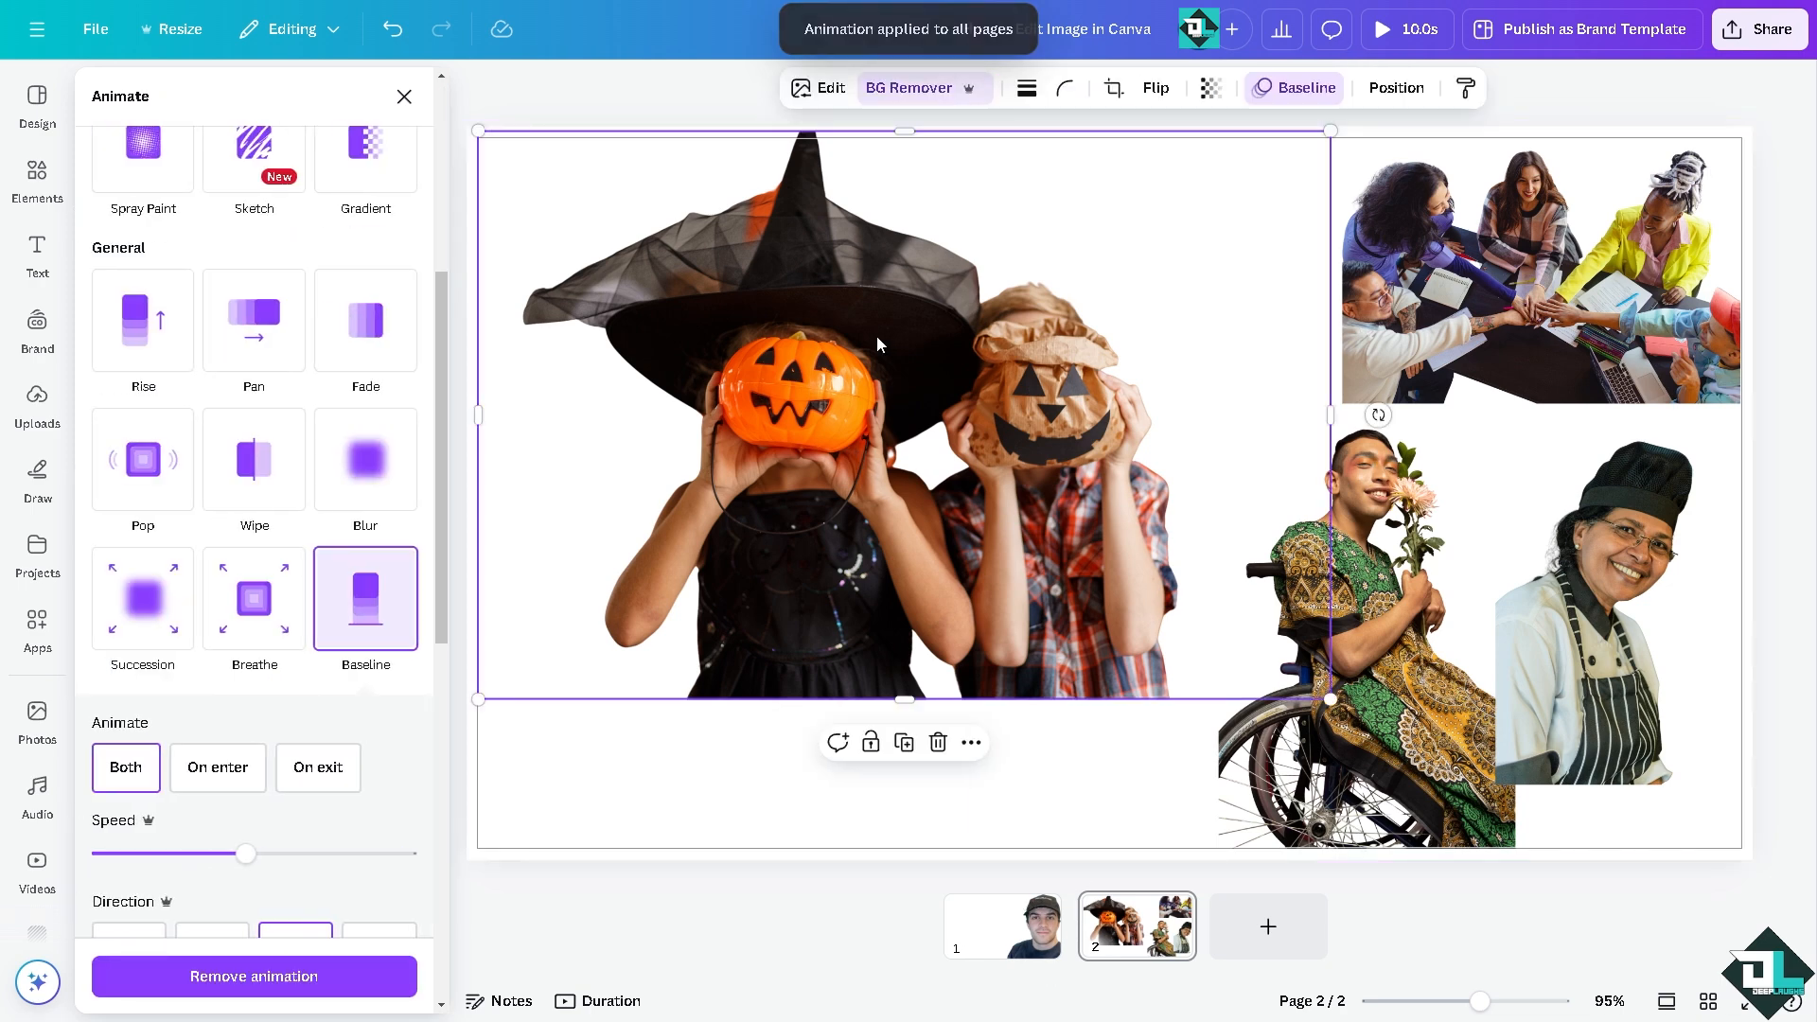
left_click(971, 746)
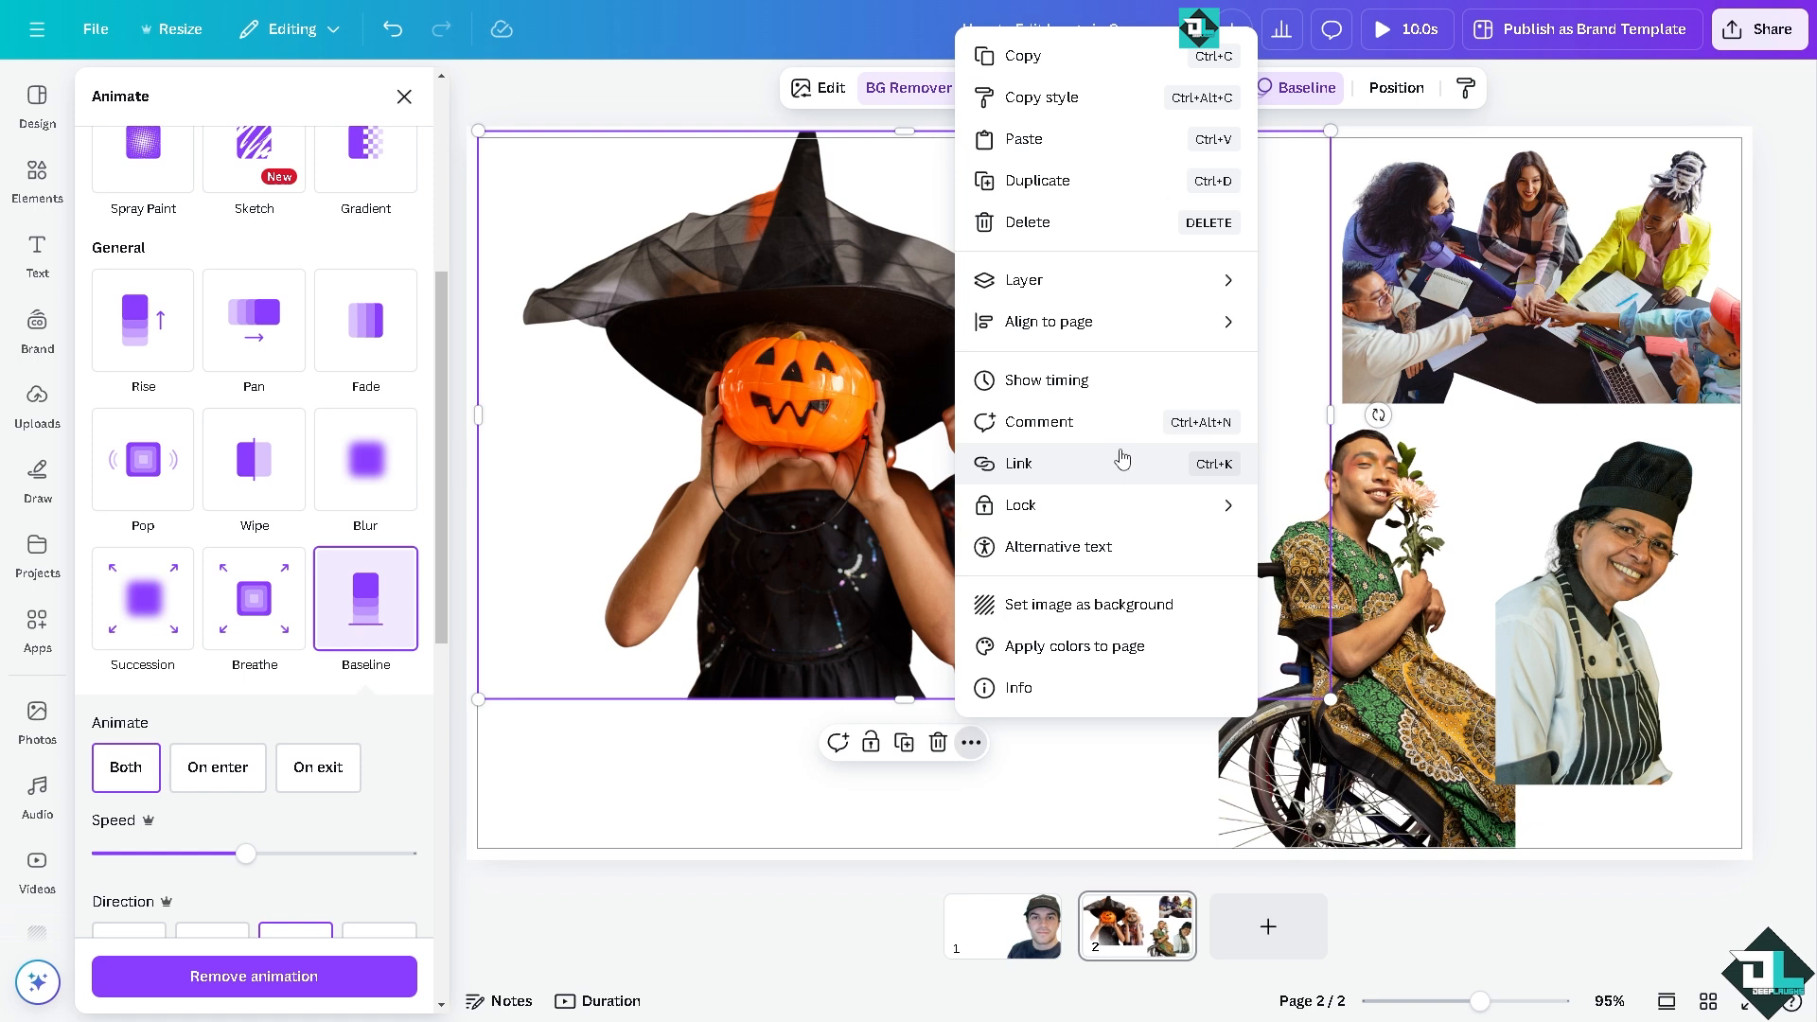
mouse_move(1103, 283)
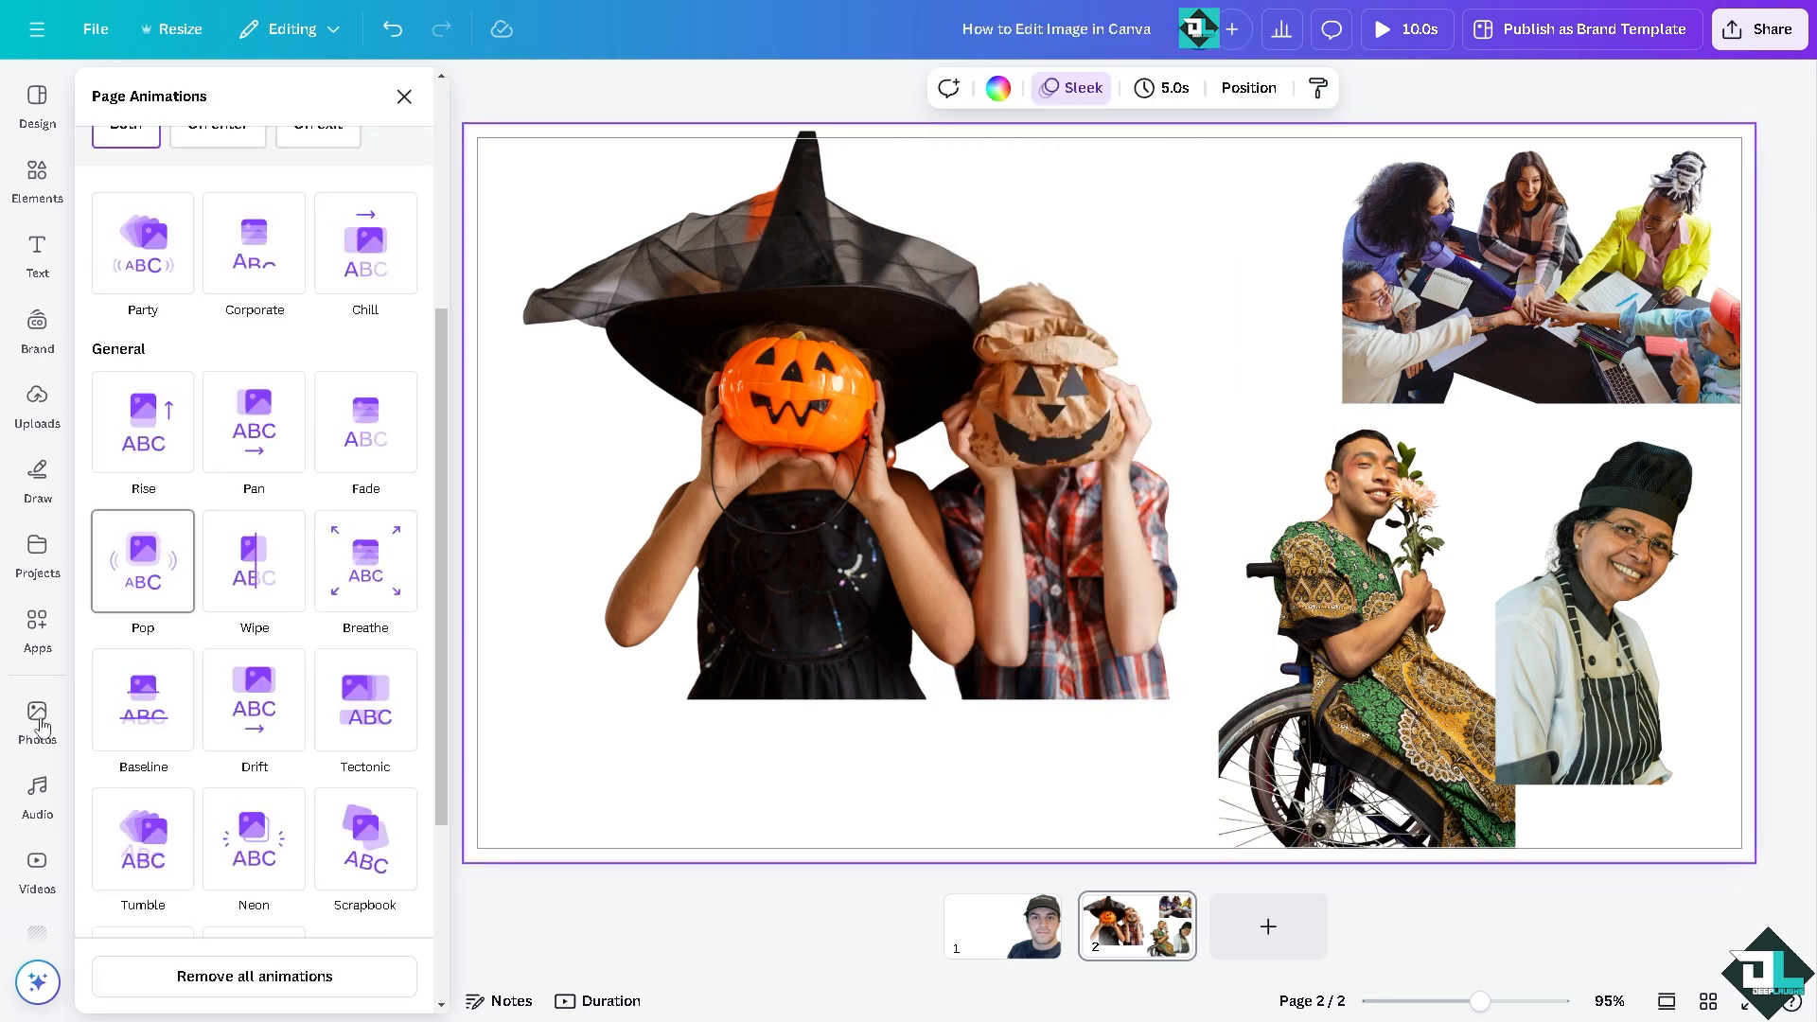
Step: Set the page background to the first Food image, the blurred room with a wooden table
scroll(42, 568, "down", 2)
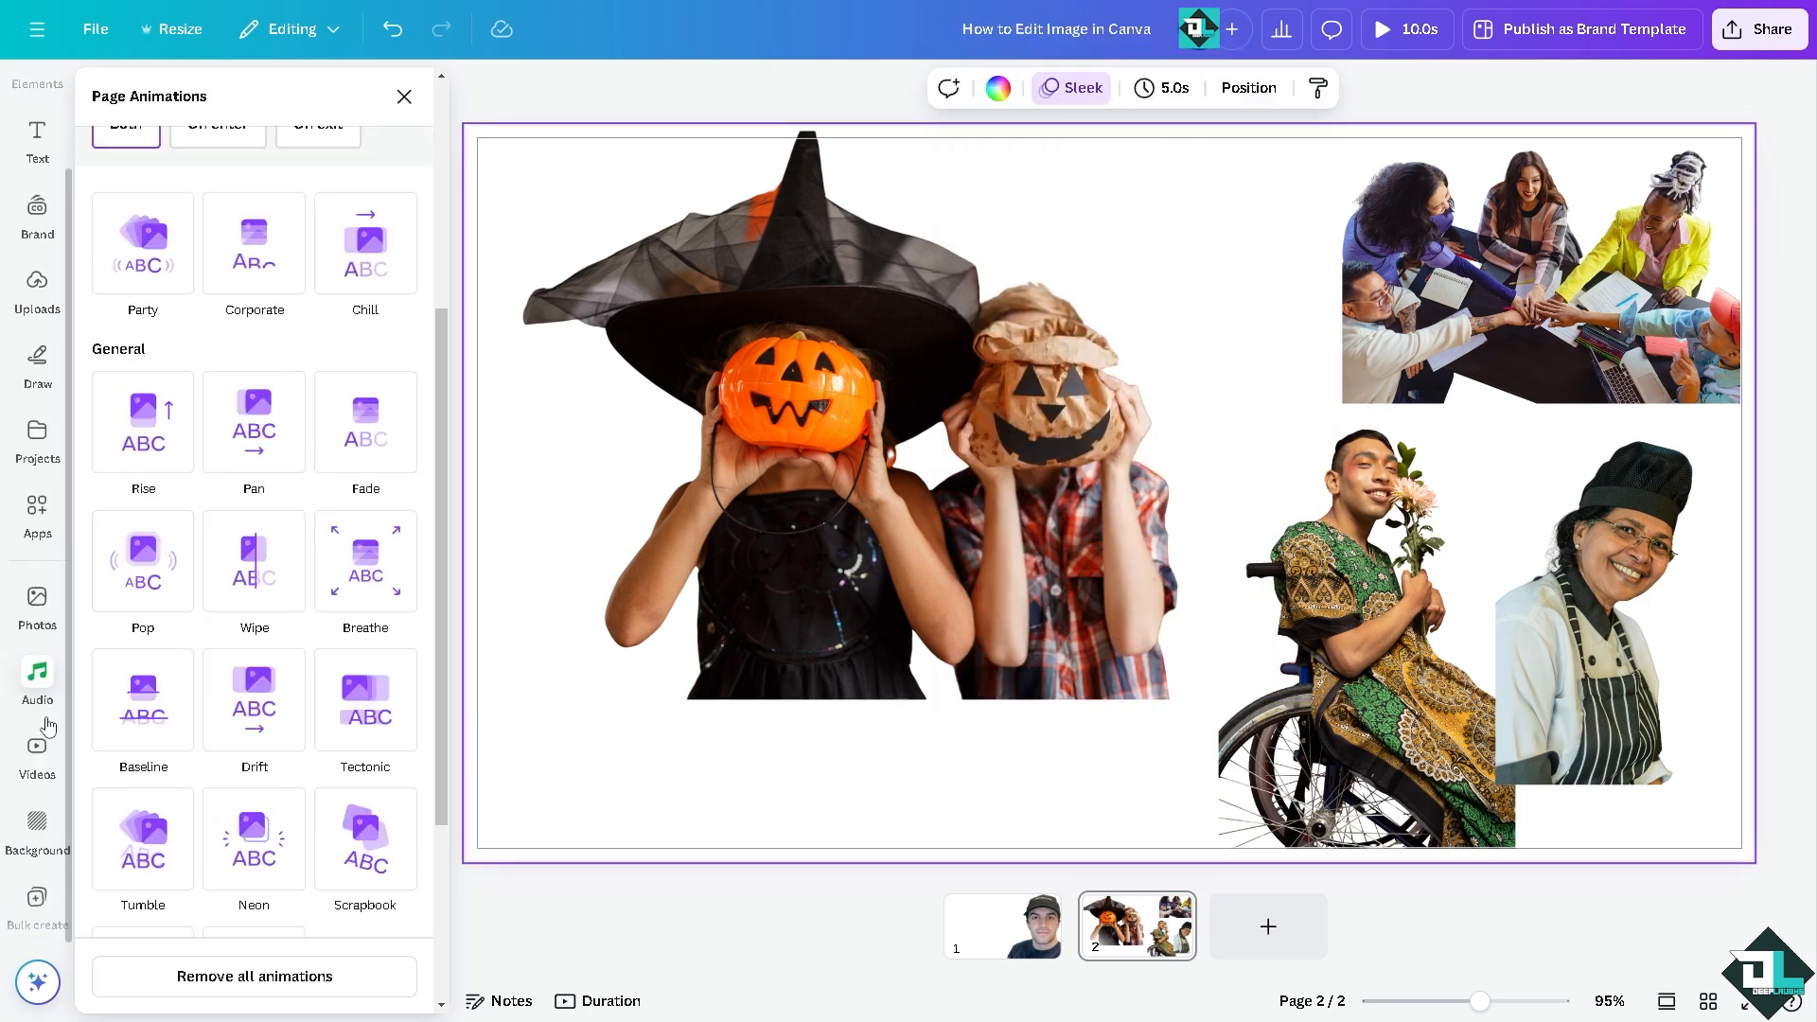
left_click(39, 826)
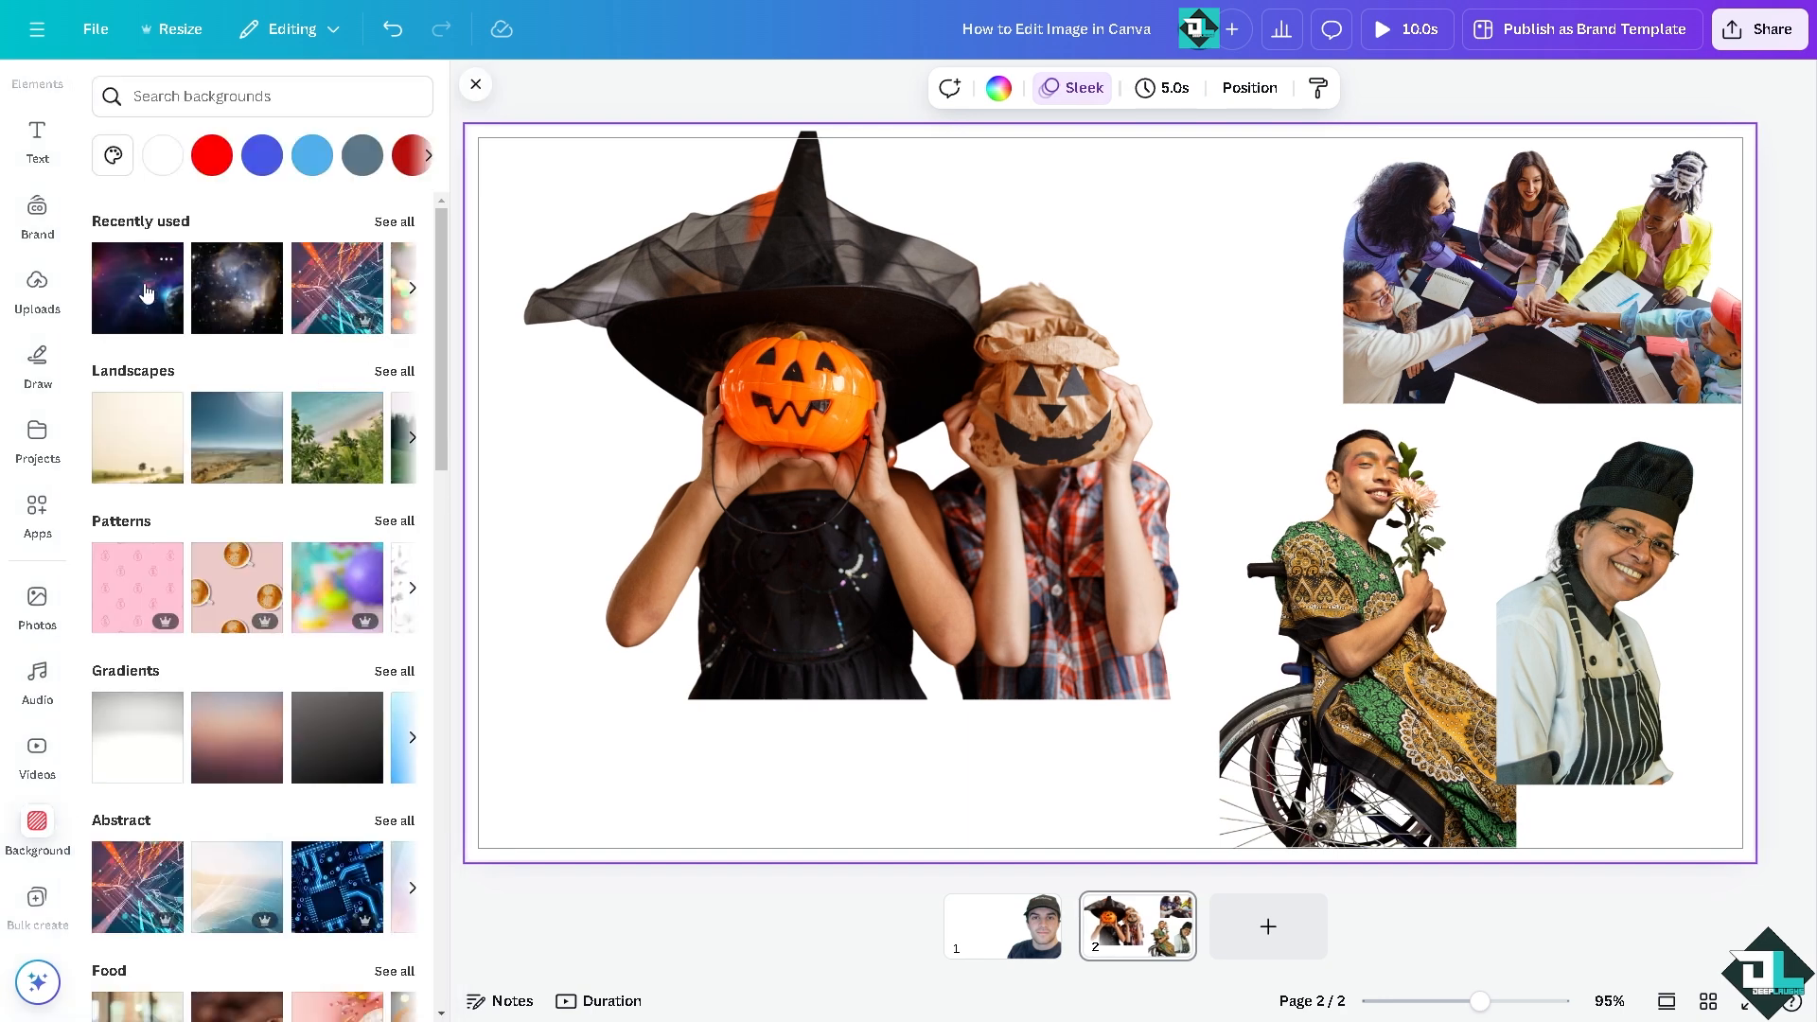
scroll(266, 736, "down", 4)
left_click(142, 653)
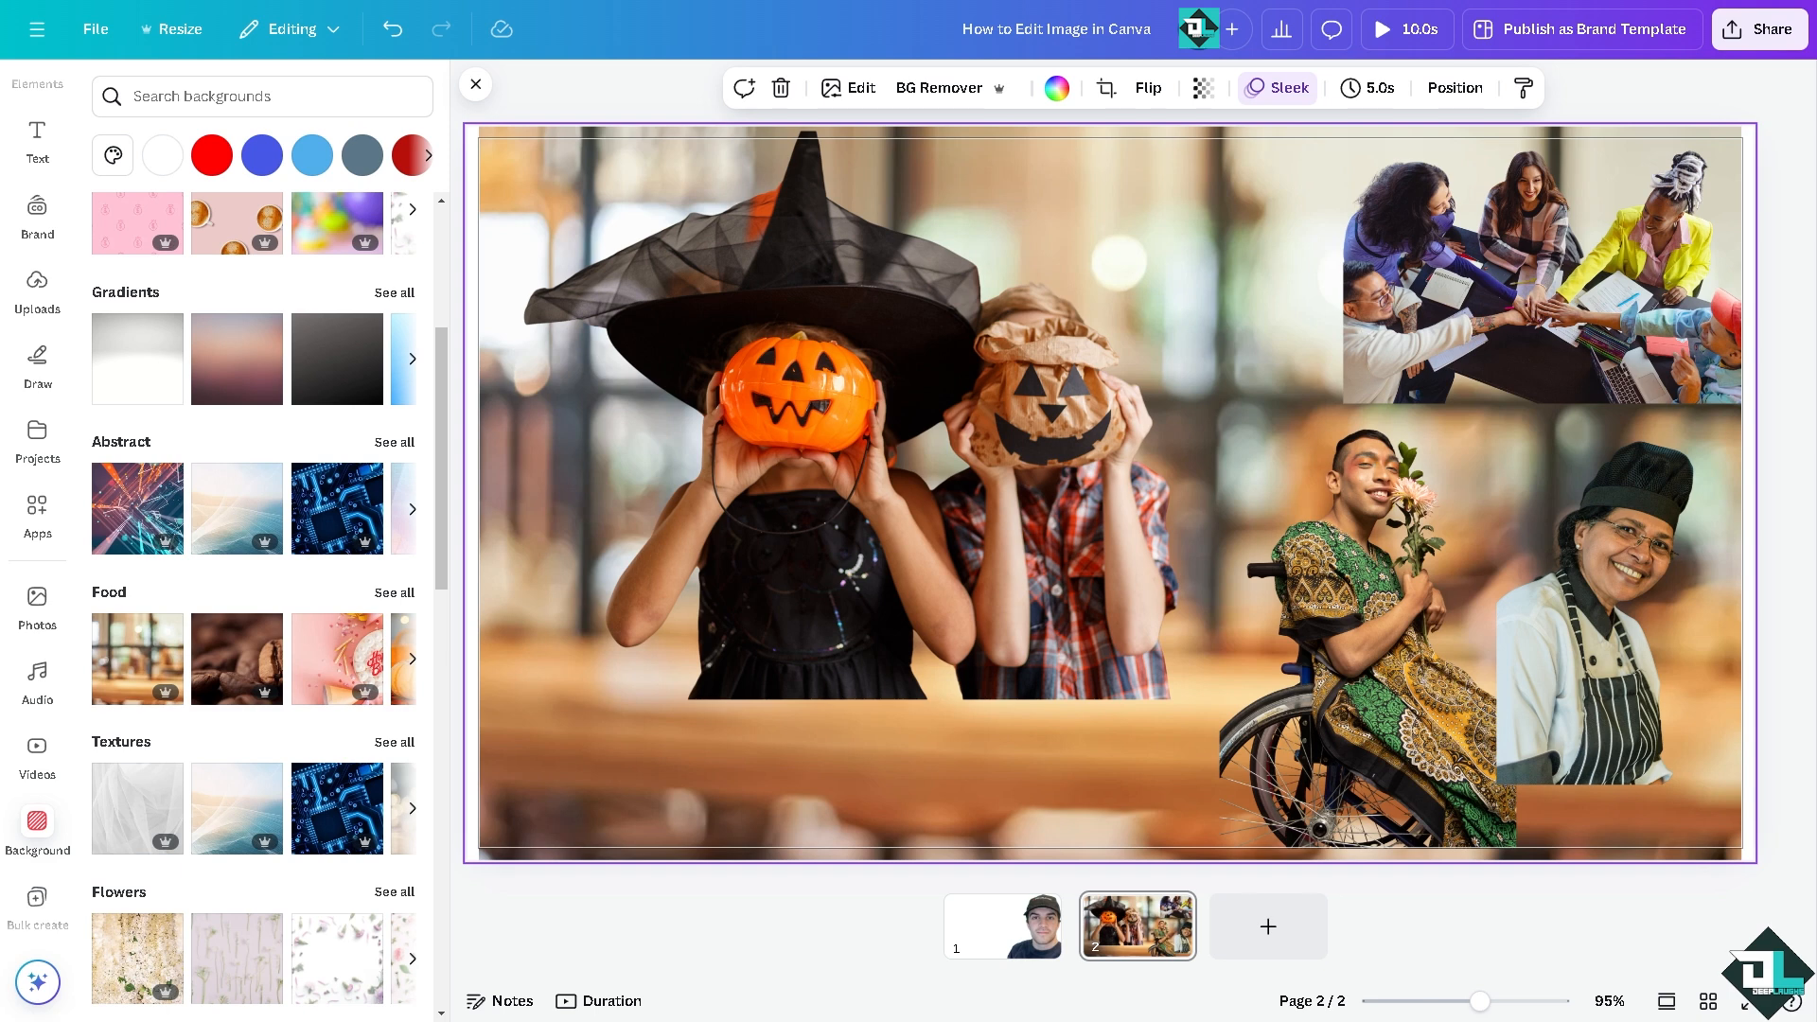
Step: Make the image of the costumed children on page 2 roughly half transparent
left_click(842, 332)
left_click(1211, 87)
left_click(1145, 174)
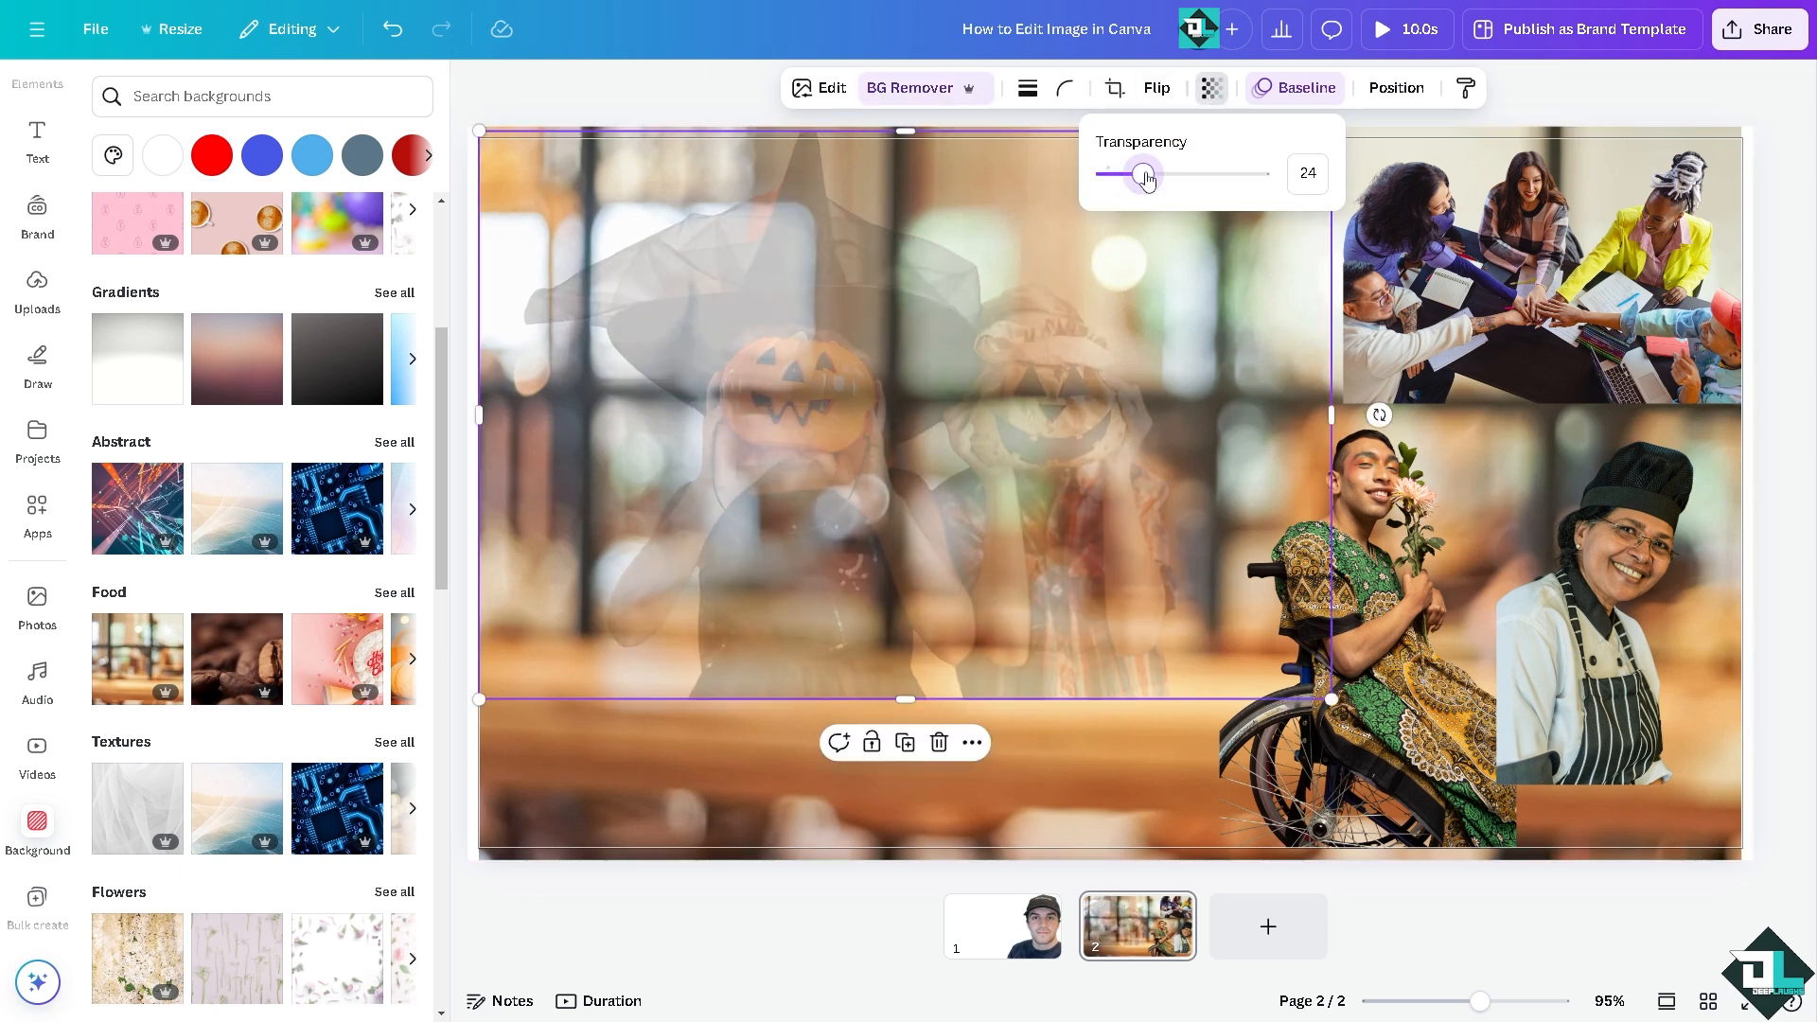
left_click_drag(1145, 177, 1184, 174)
Step: Set the transparency of the photo of the team joining hands to 45
left_click(1348, 209)
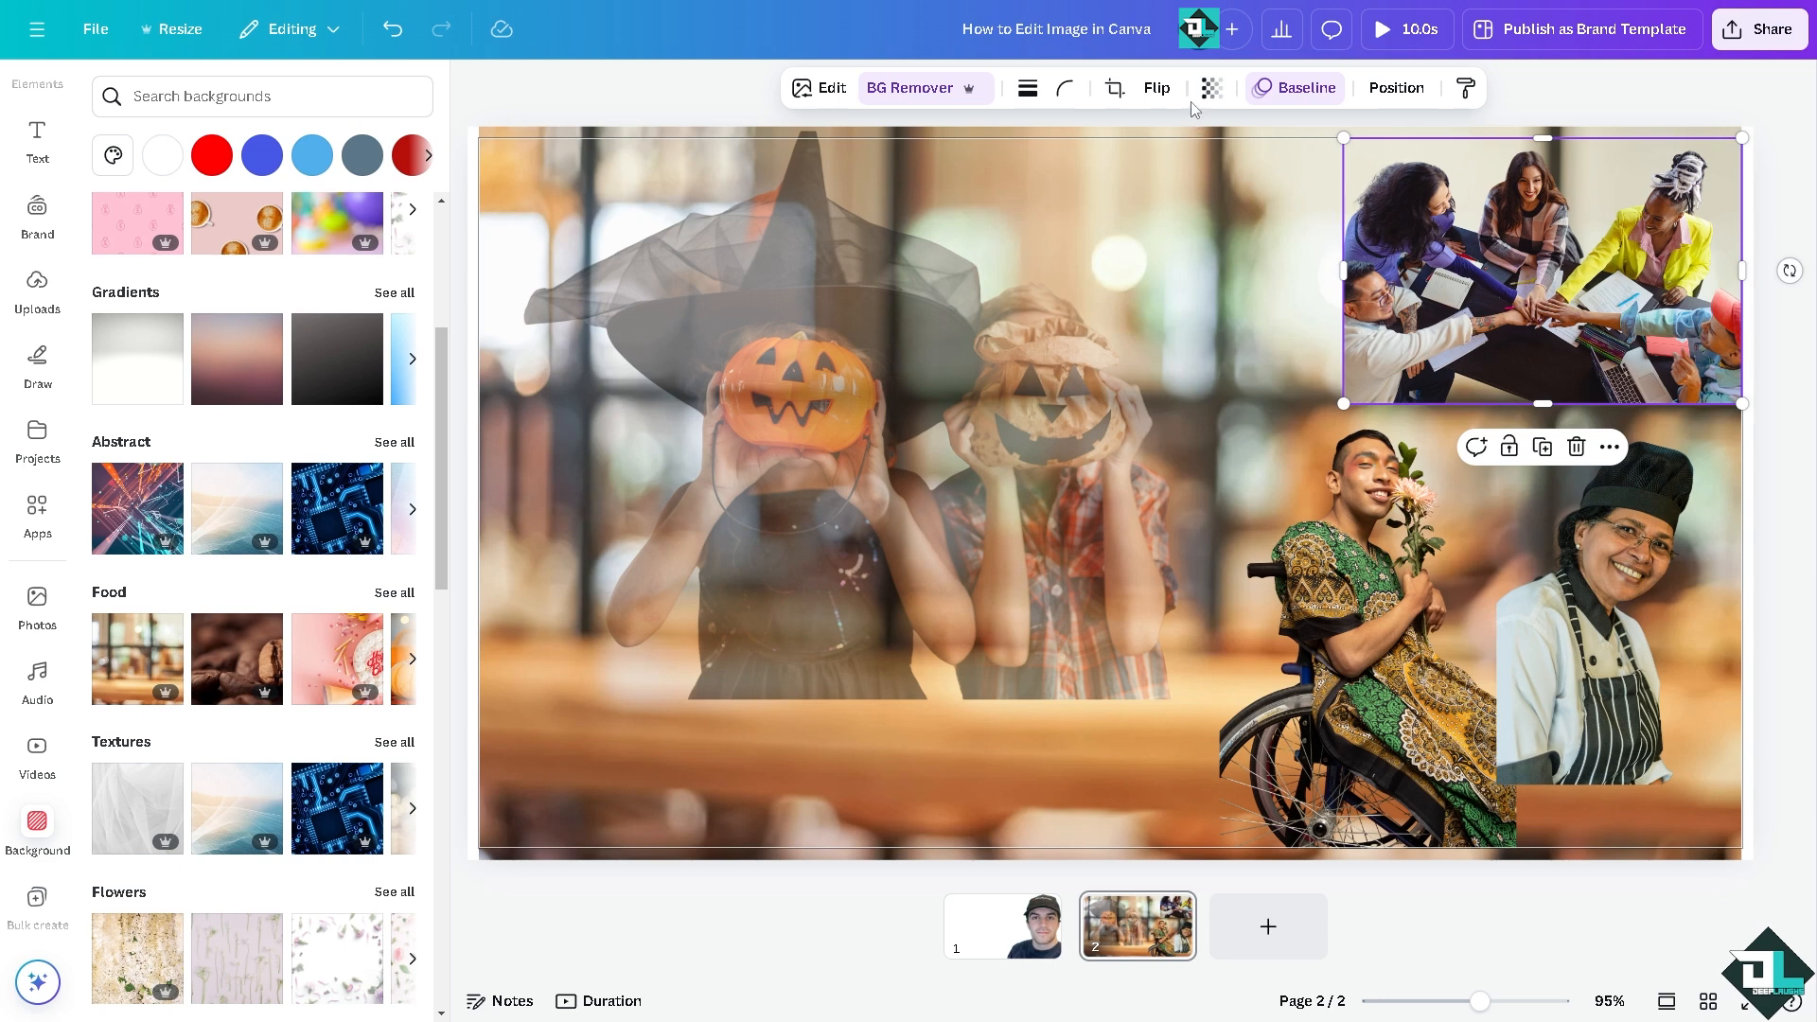
left_click(1211, 87)
left_click(1176, 174)
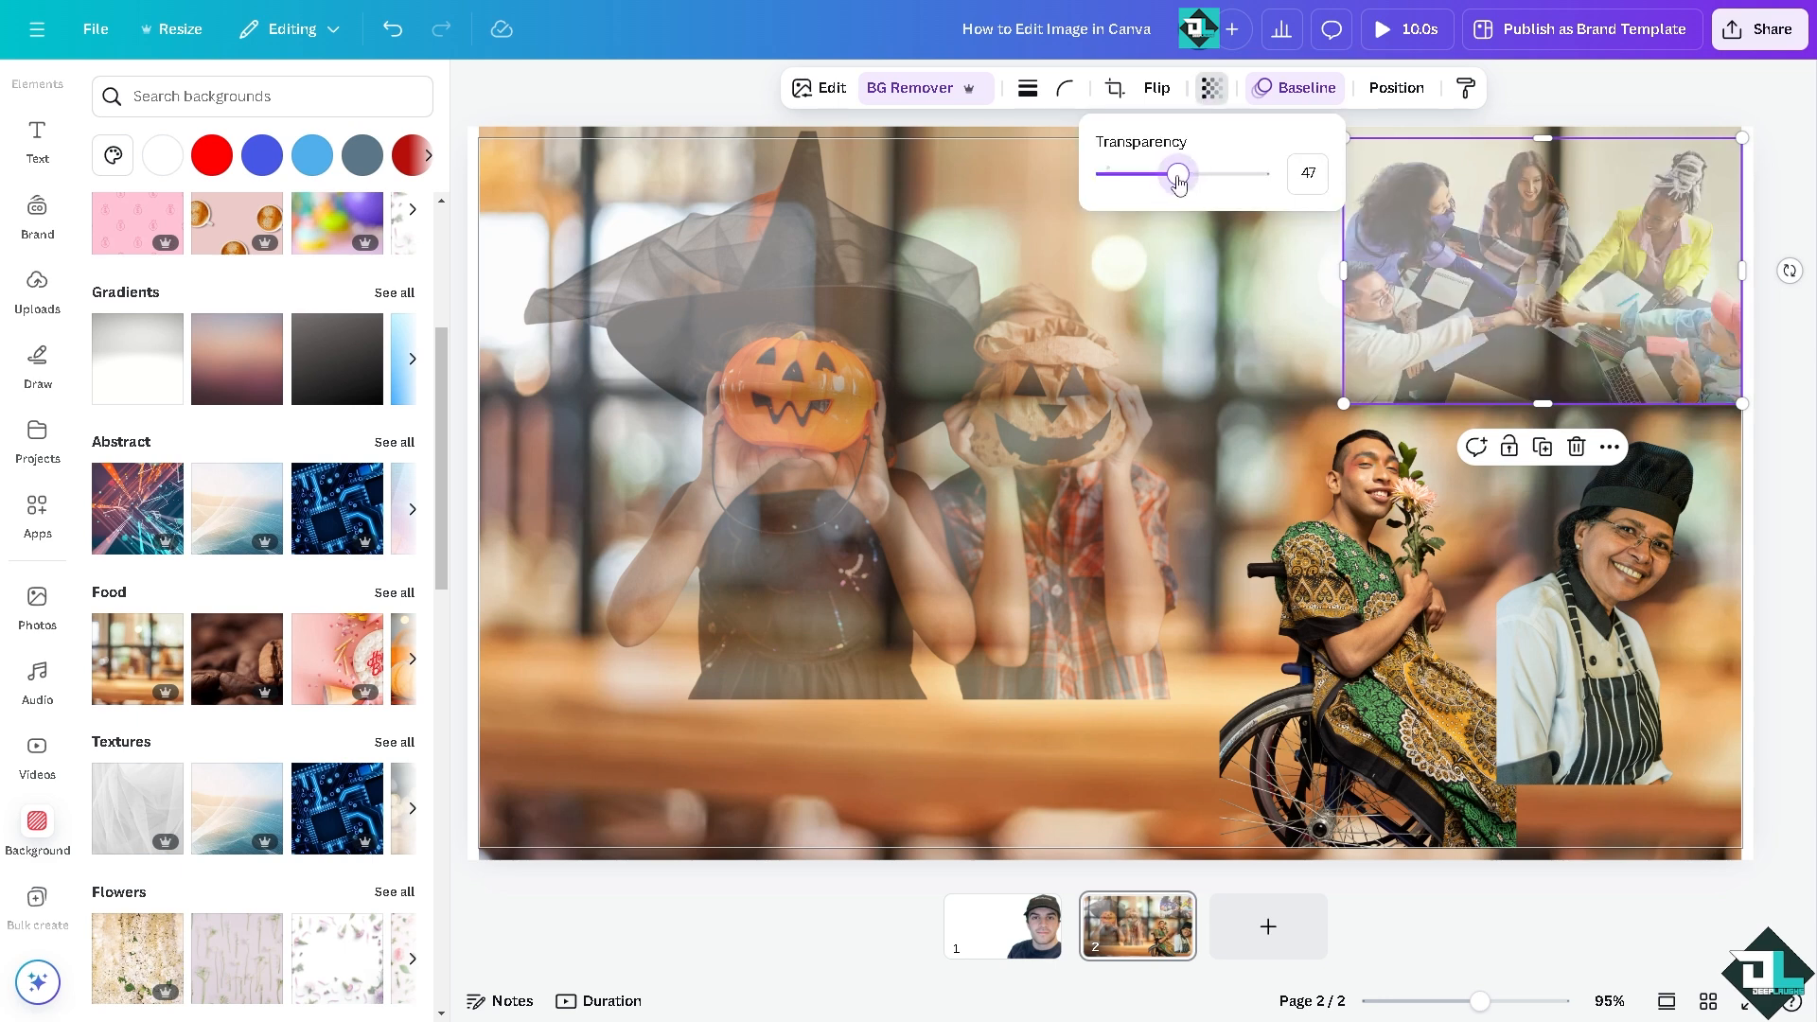
Step: Try the horizontal and vertical flips on the team photo, reverting each to the original orientation
left_click(1156, 88)
left_click(1147, 142)
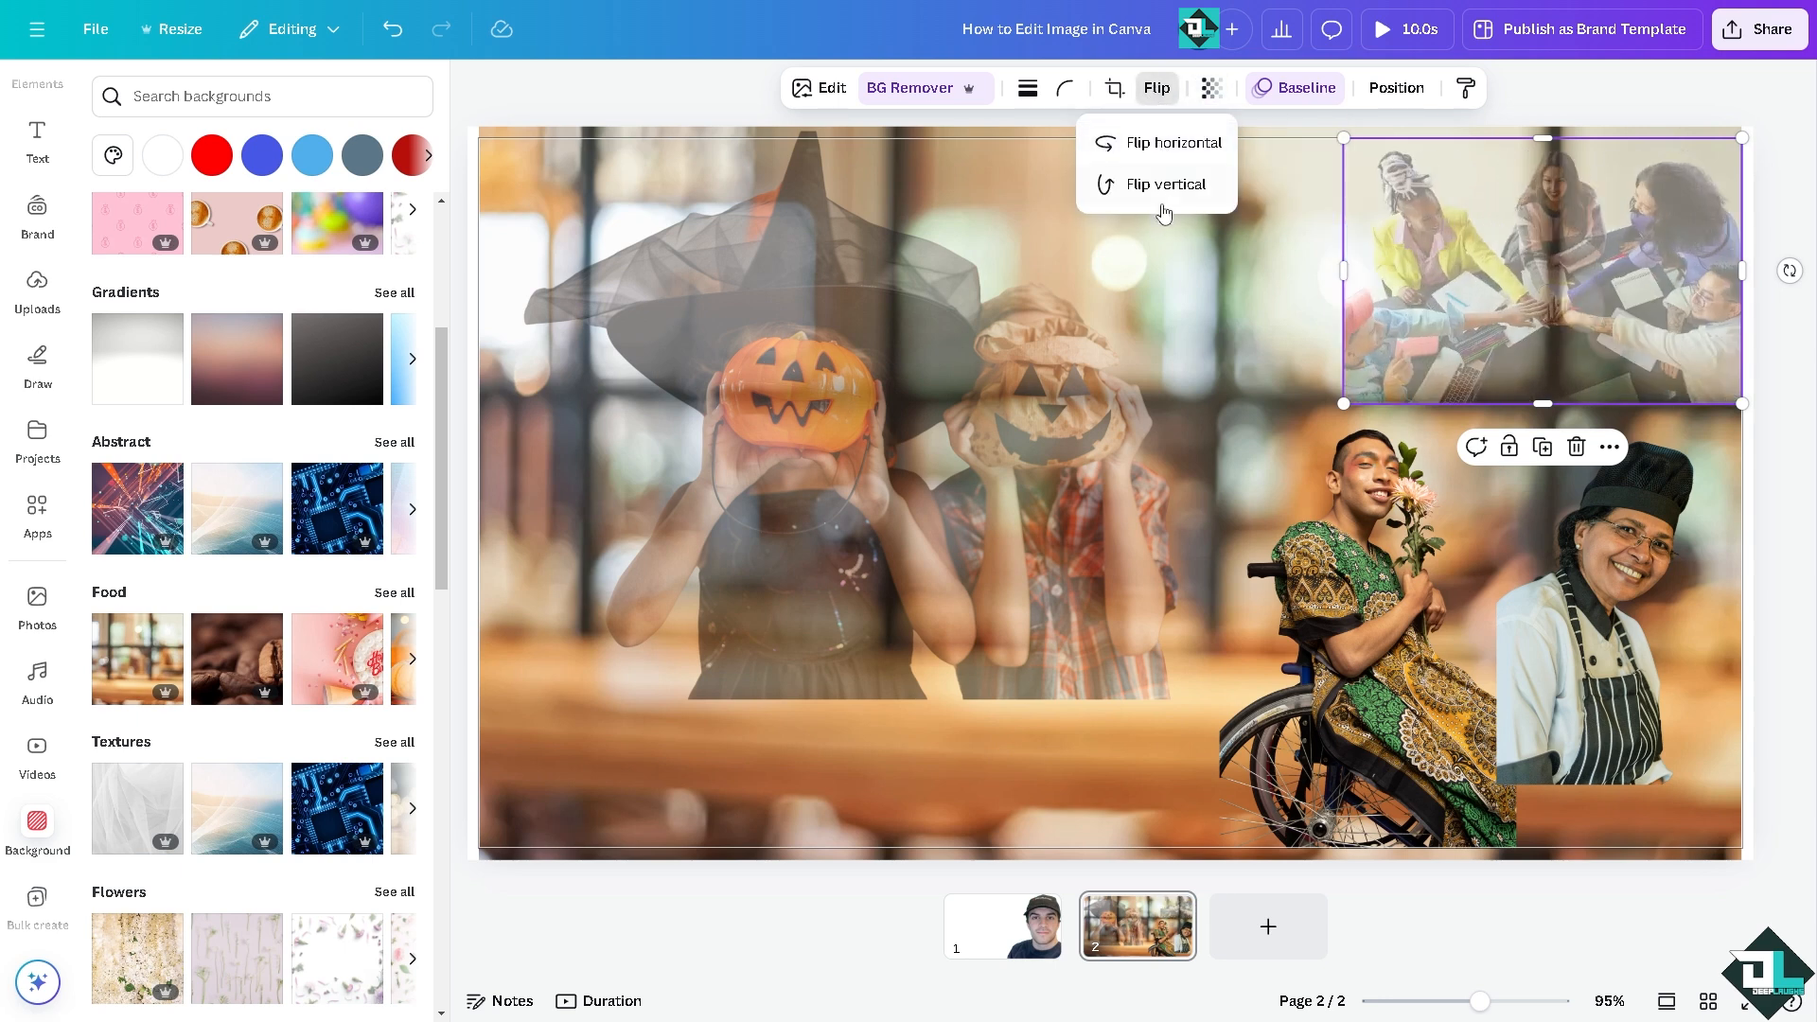
left_click(1167, 184)
left_click(1169, 144)
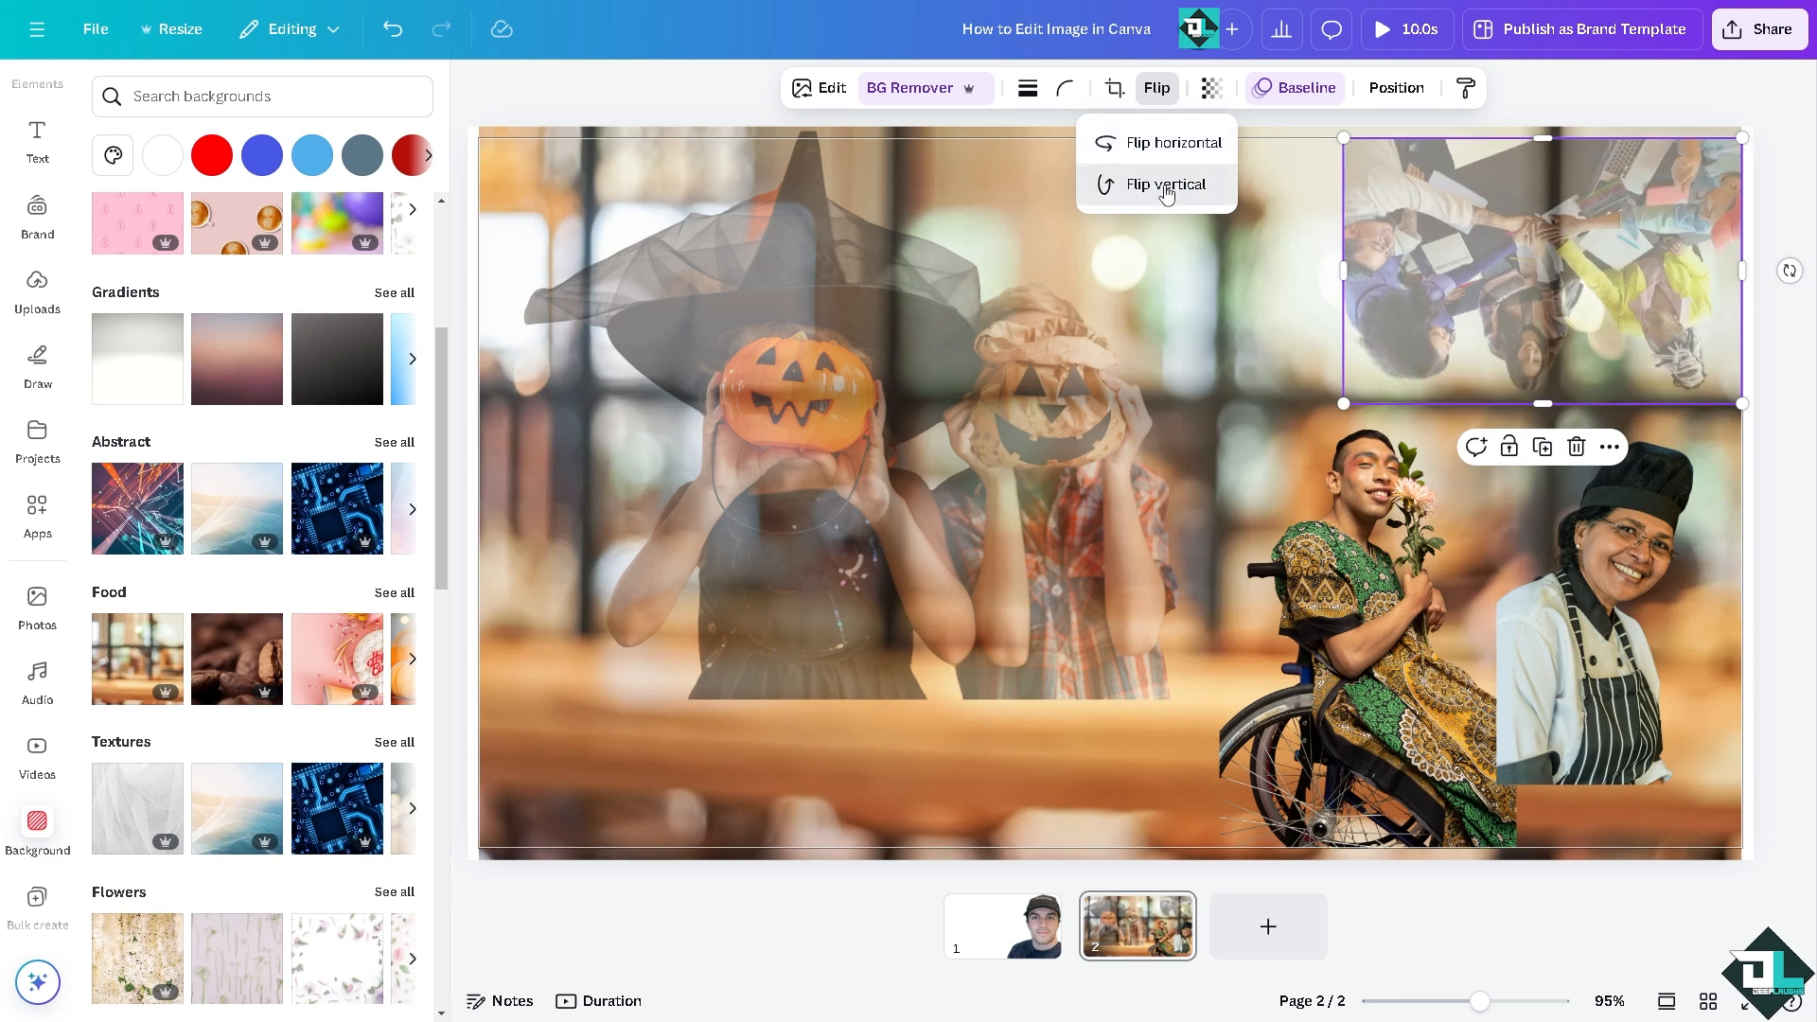
left_click(1166, 184)
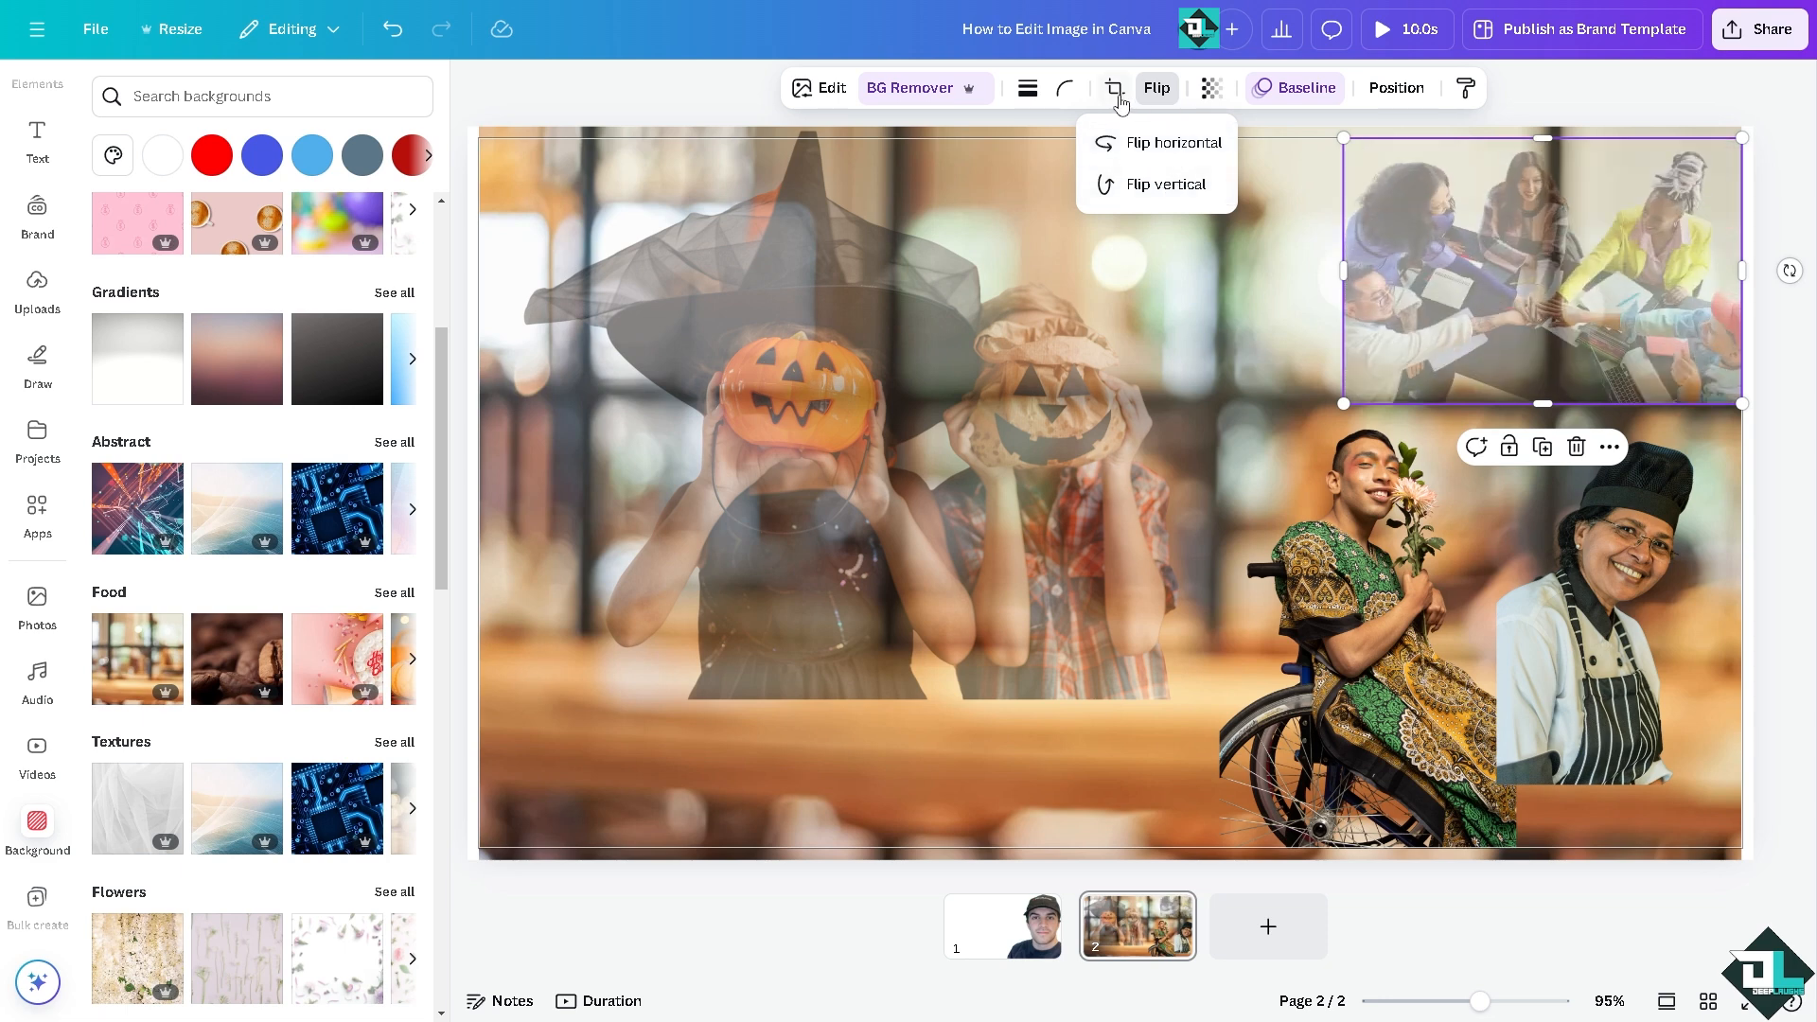
Step: Round the corners of the team photo and restore its full opacity
left_click(1067, 92)
left_click_drag(1062, 174, 1294, 193)
left_click(1213, 89)
left_click(1363, 558)
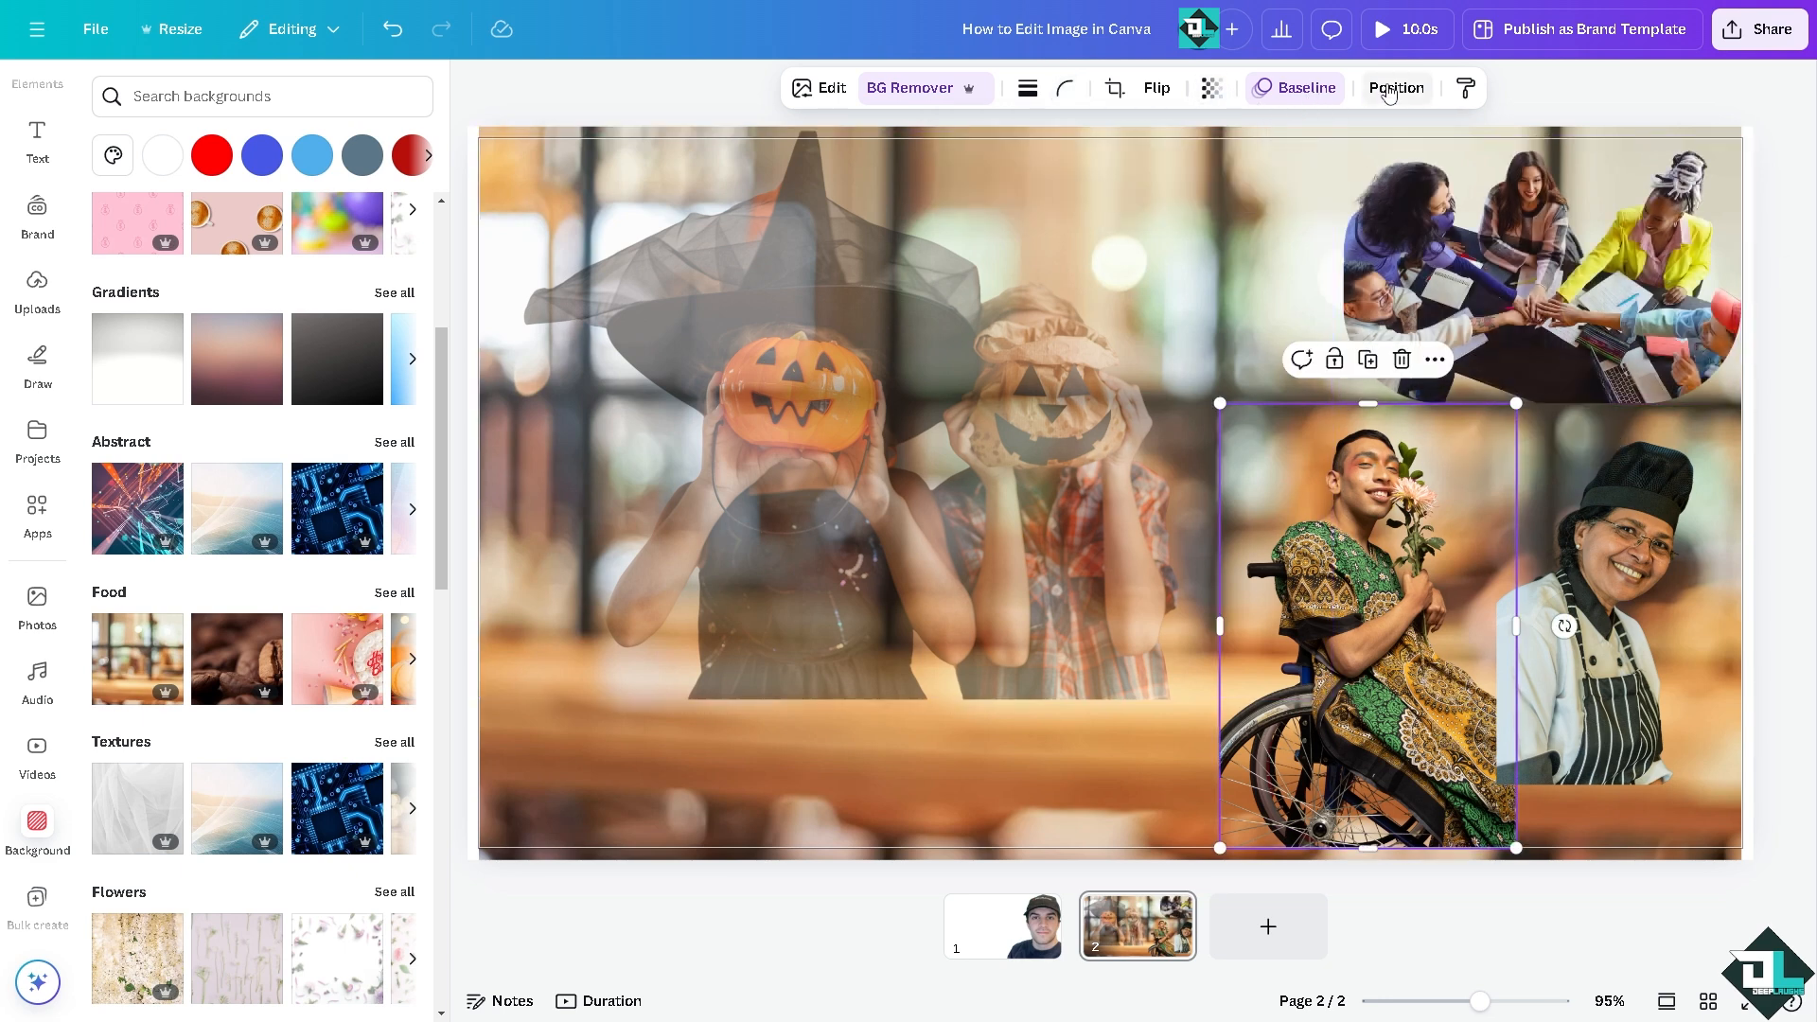
Step: Look through the file types offered for downloading the design, close the download settings and switch to page 1
left_click(1760, 29)
left_click(1441, 450)
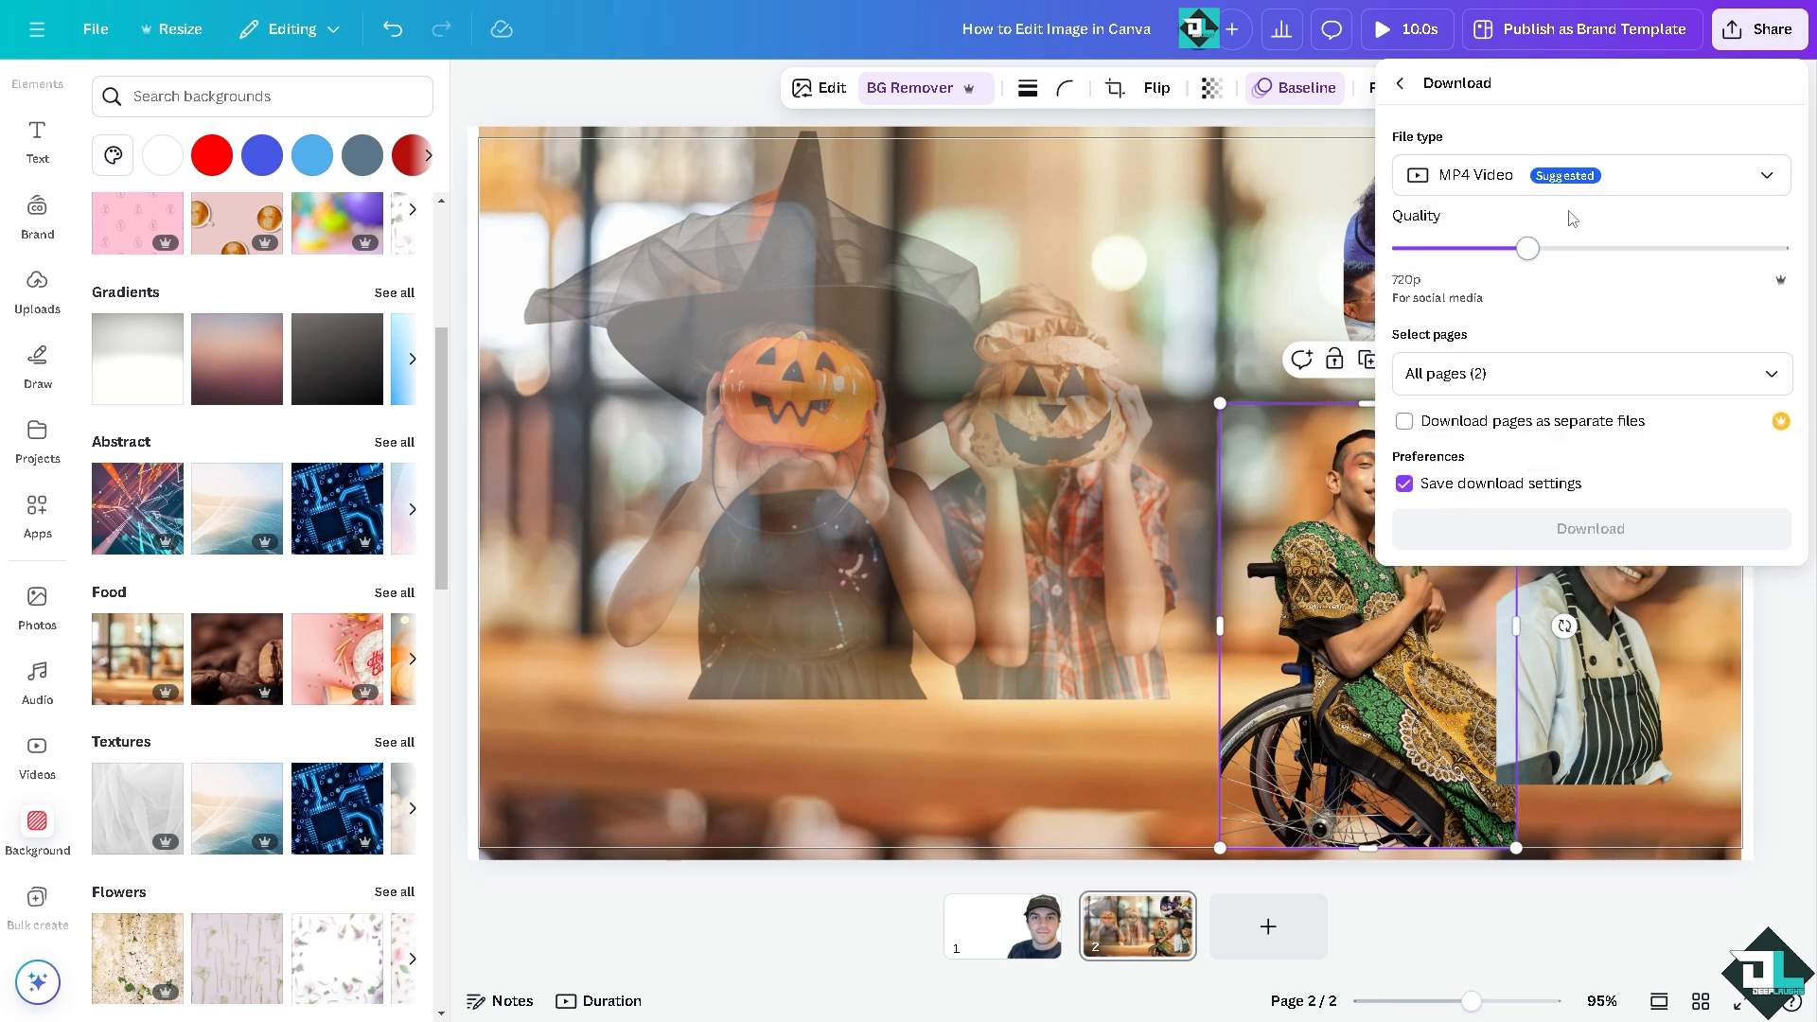
left_click(1506, 191)
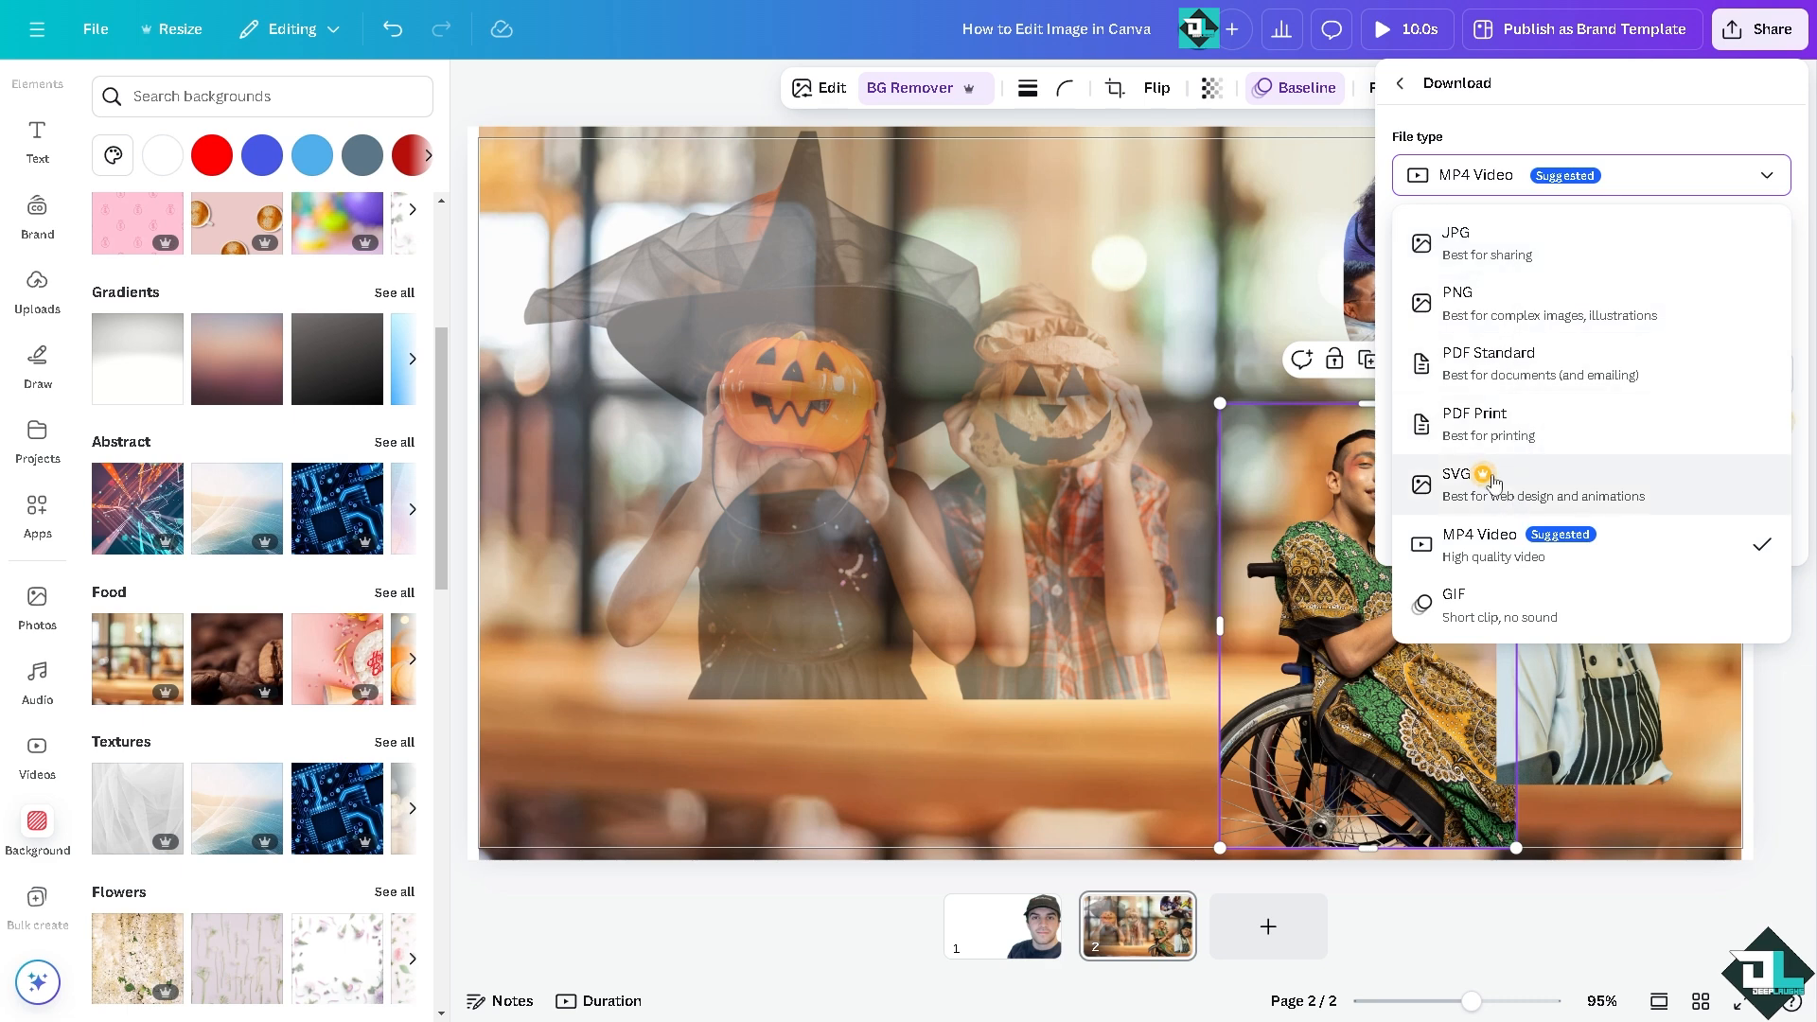
left_click(934, 293)
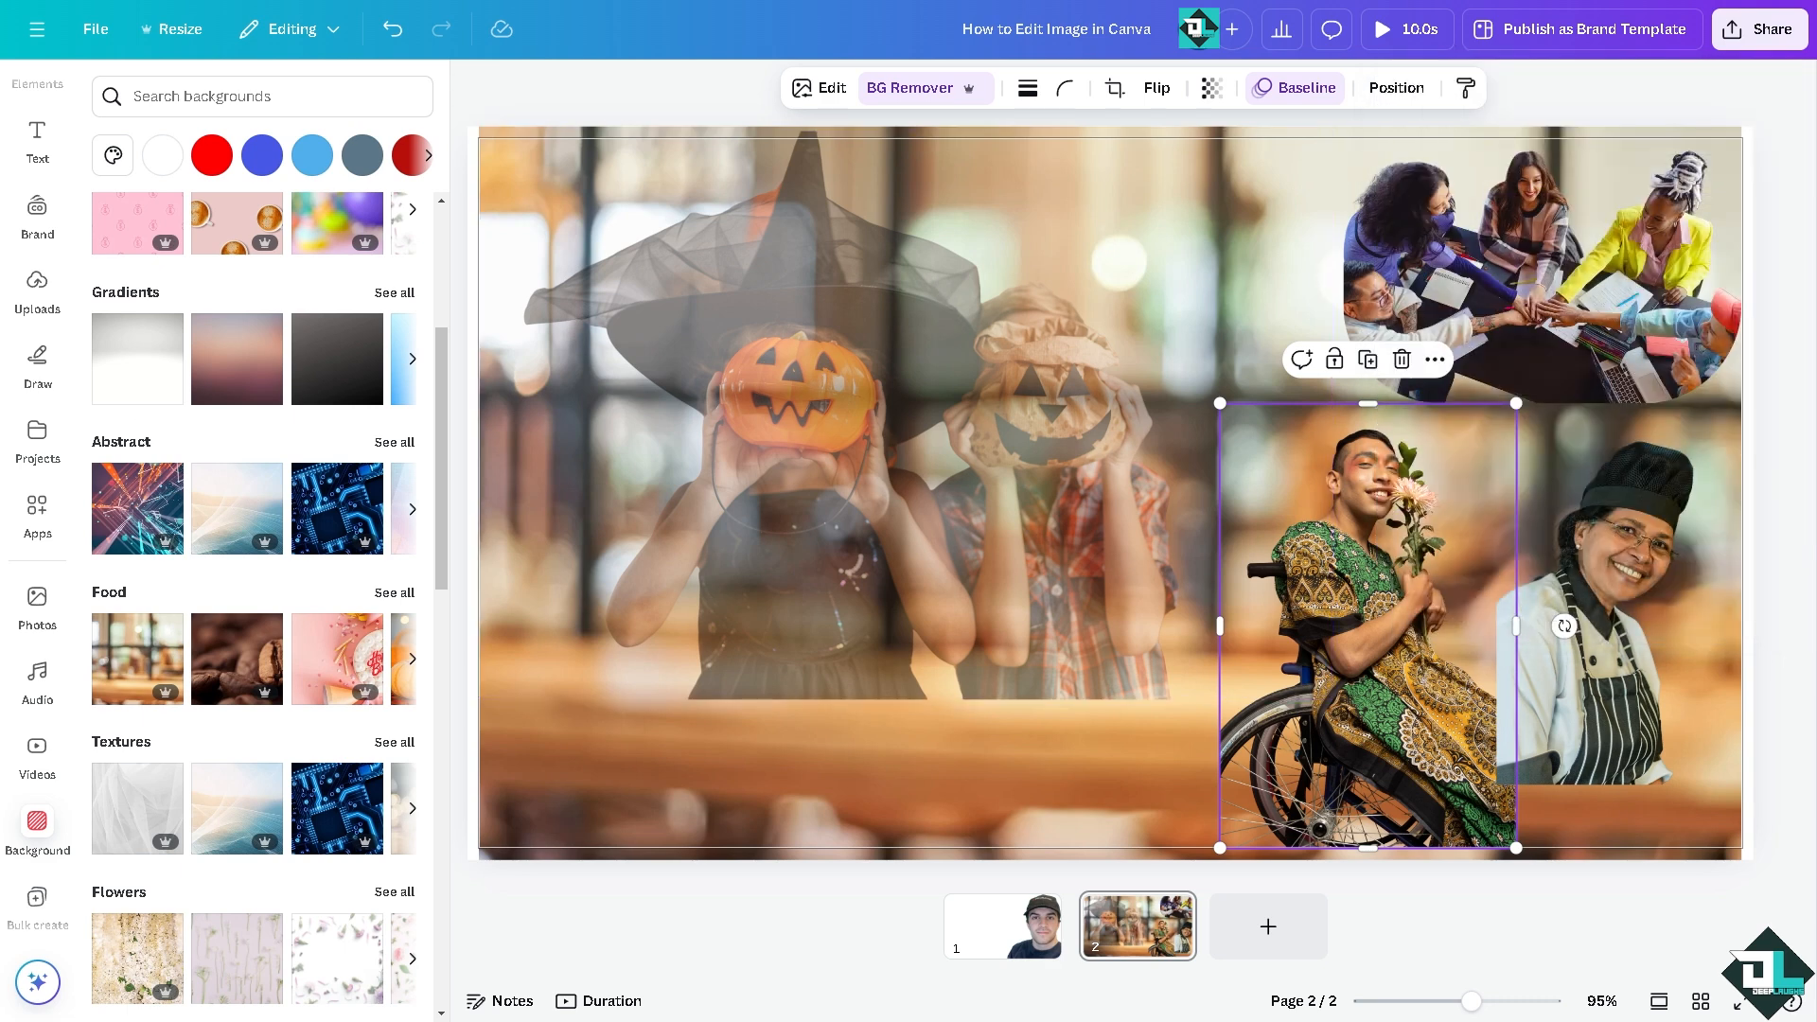
left_click(997, 939)
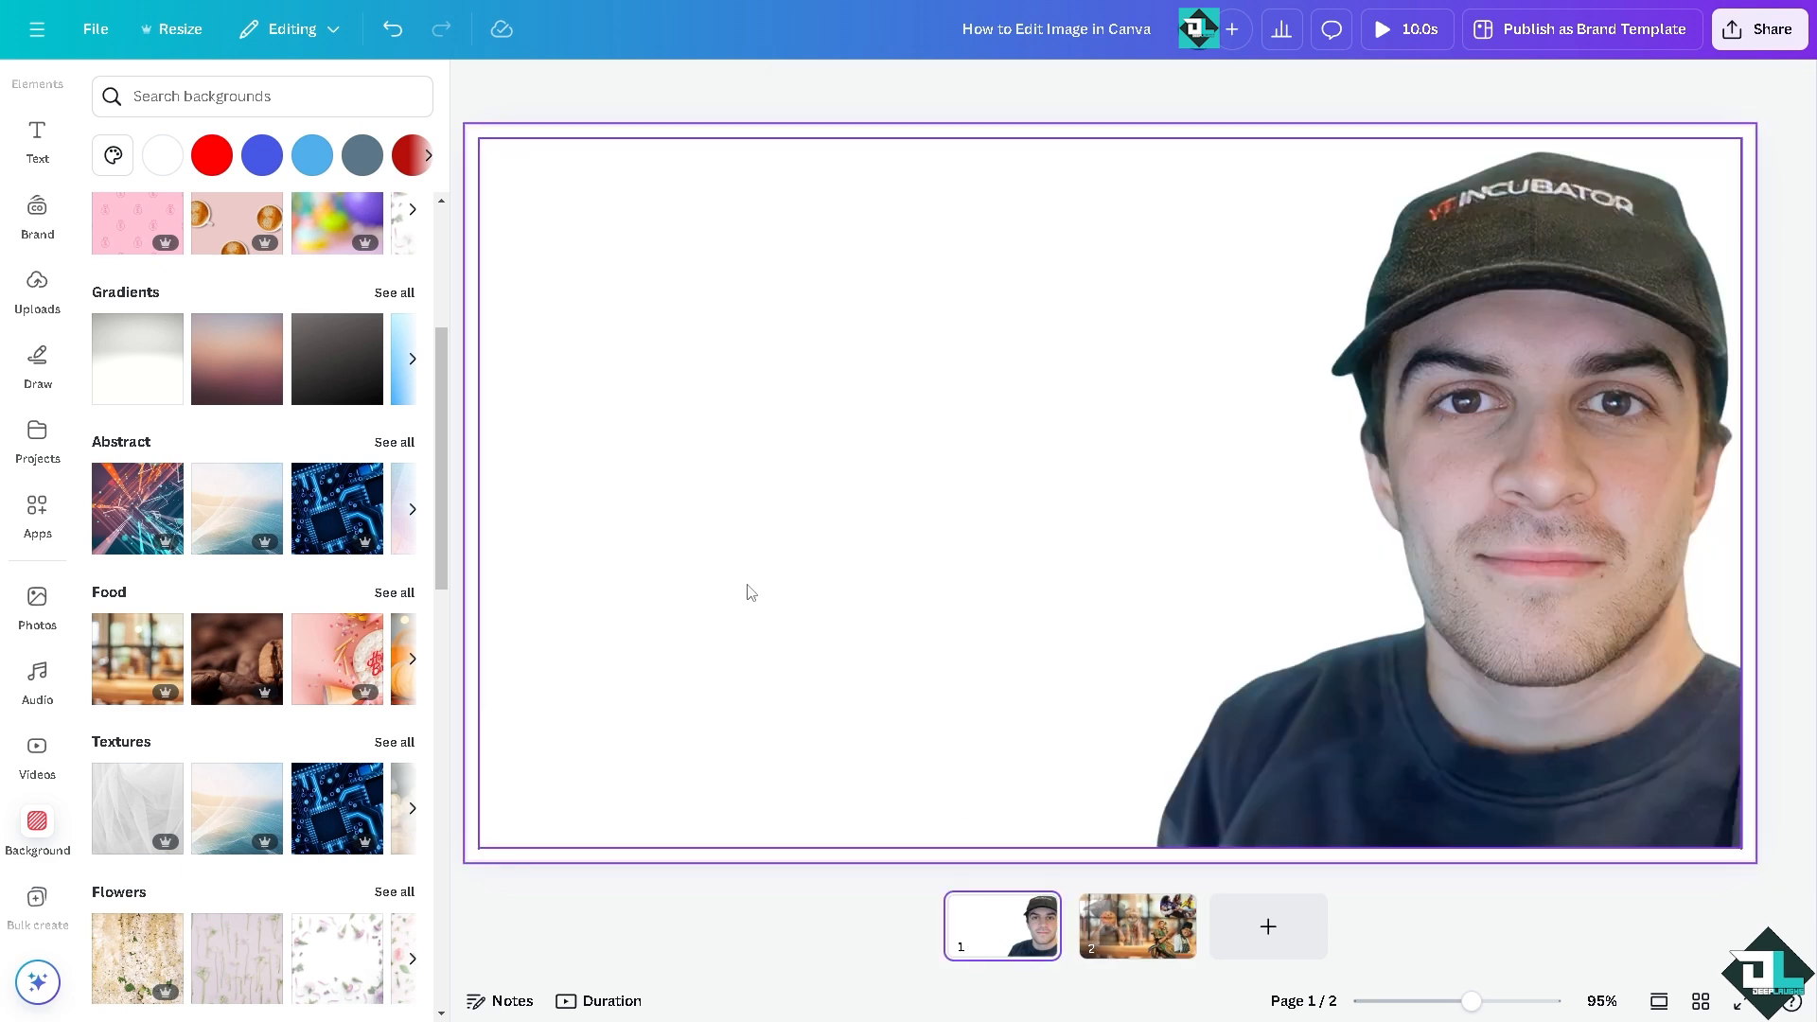